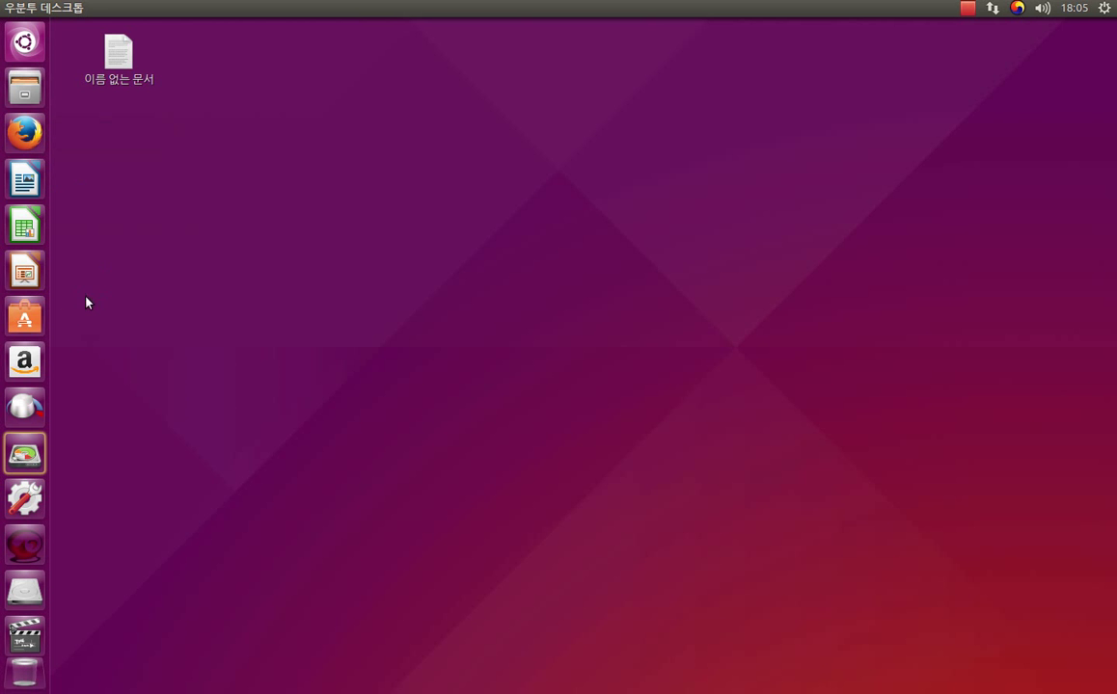
Step: Open the Ubuntu Software Center, search for "adobe", and select the Adobe Flash plugin entry
{"action": "left_click", "coordinate": [27, 317]}
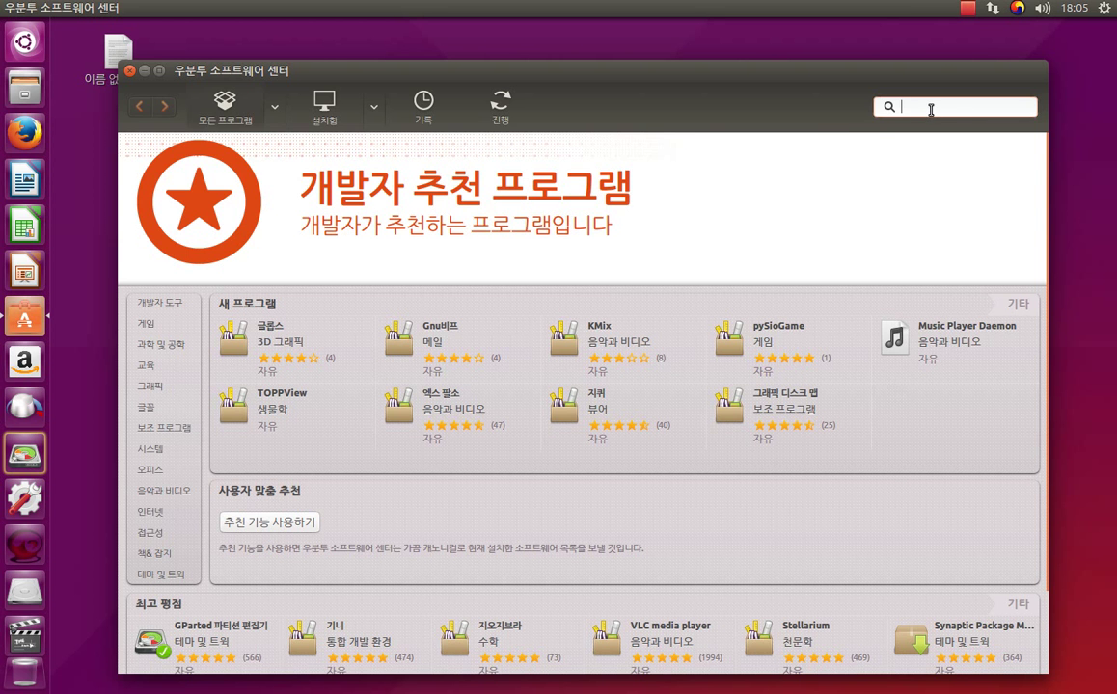
{"action": "type", "text": "adobe"}
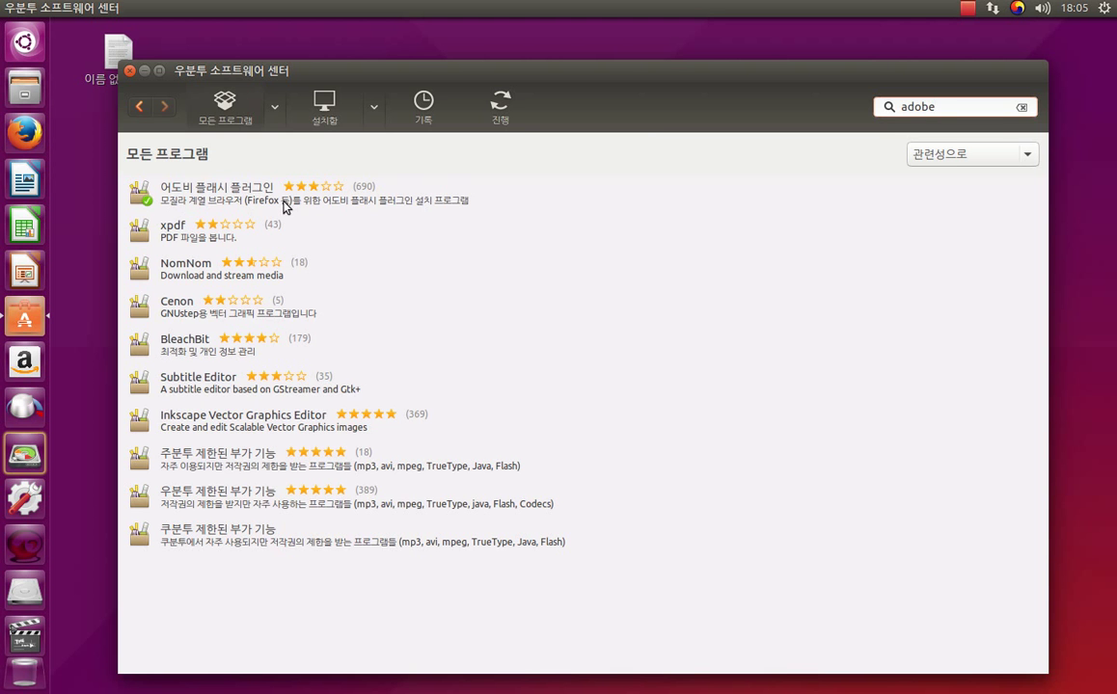
{"action": "left_click", "coordinate": [199, 198]}
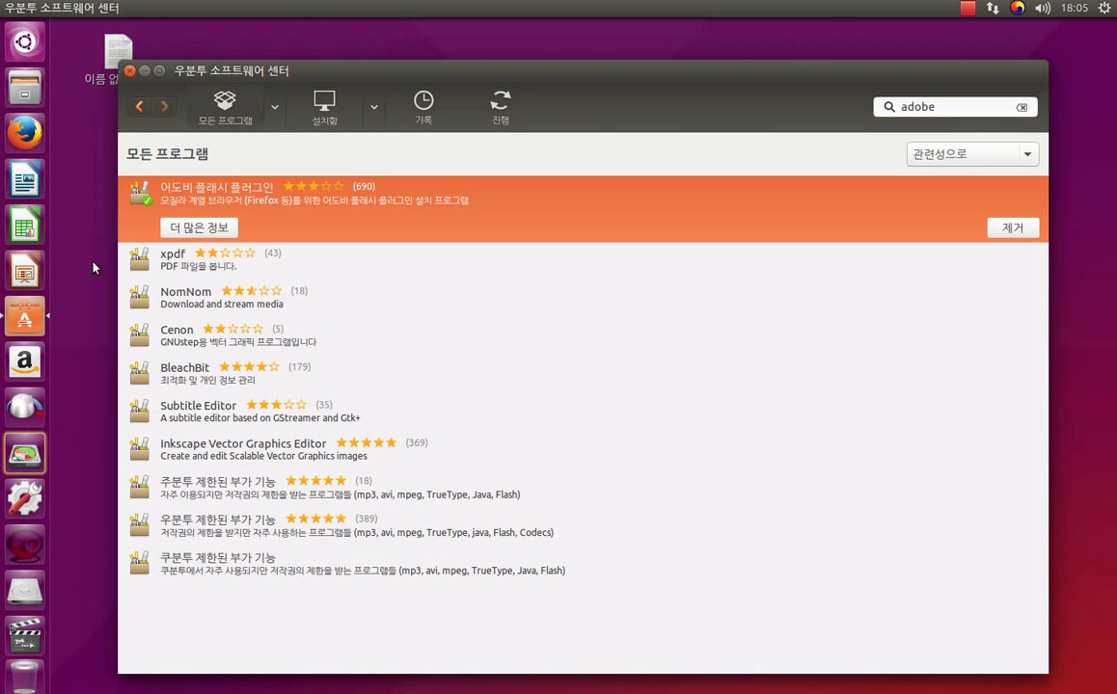
Step: Copy the word "pulse" from the untitled desktop document and search the Software Center for it
{"action": "left_click", "coordinate": [107, 47]}
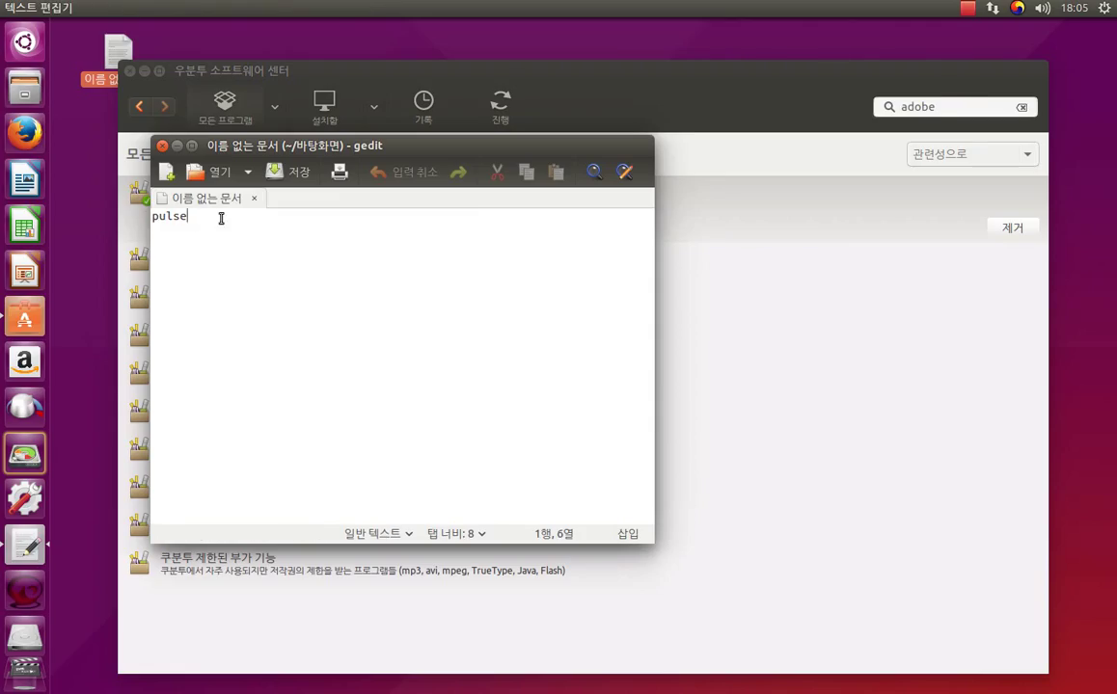
{"action": "key", "text": "ctrl+a"}
{"action": "key", "text": "ctrl+c"}
{"action": "left_click", "coordinate": [786, 104]}
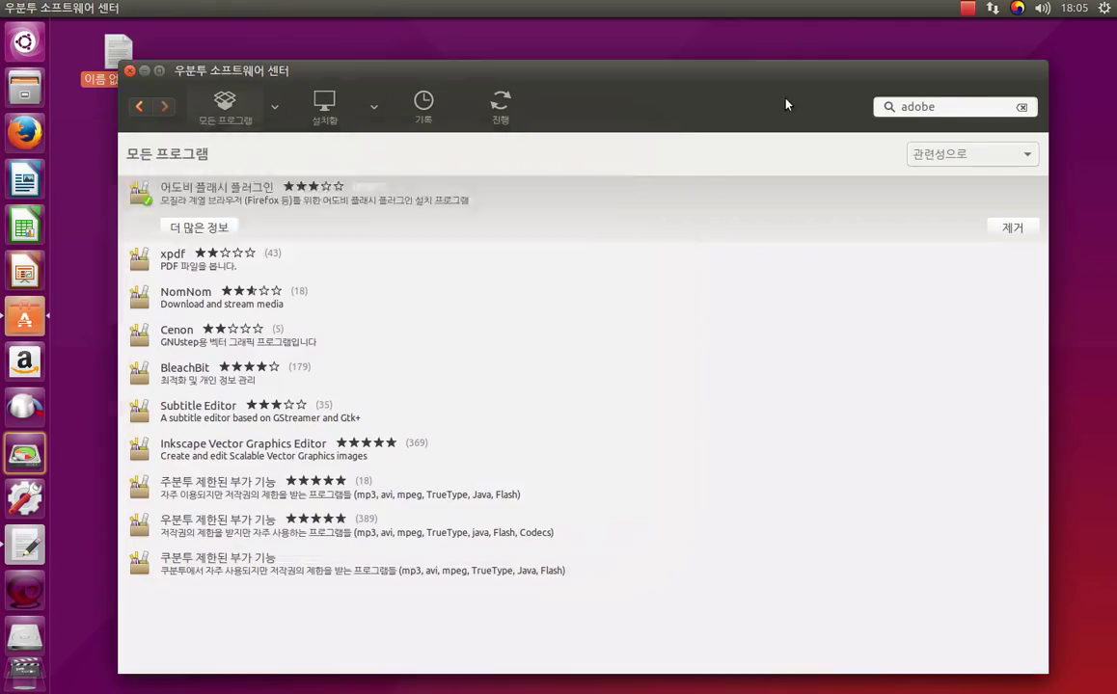
{"action": "left_click_drag", "start_coordinate": [976, 107], "coordinate": [834, 114]}
{"action": "key", "text": "ctrl+v"}
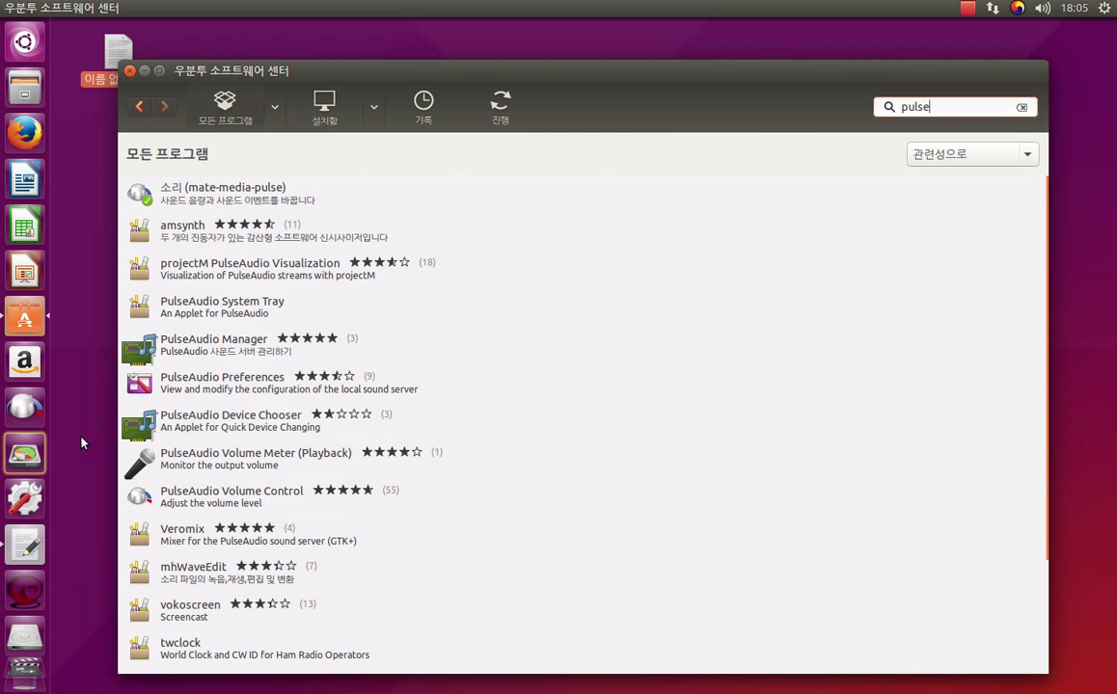
Step: Open the sound preferences, view the hardware and input settings, and close them
{"action": "left_click", "coordinate": [25, 406]}
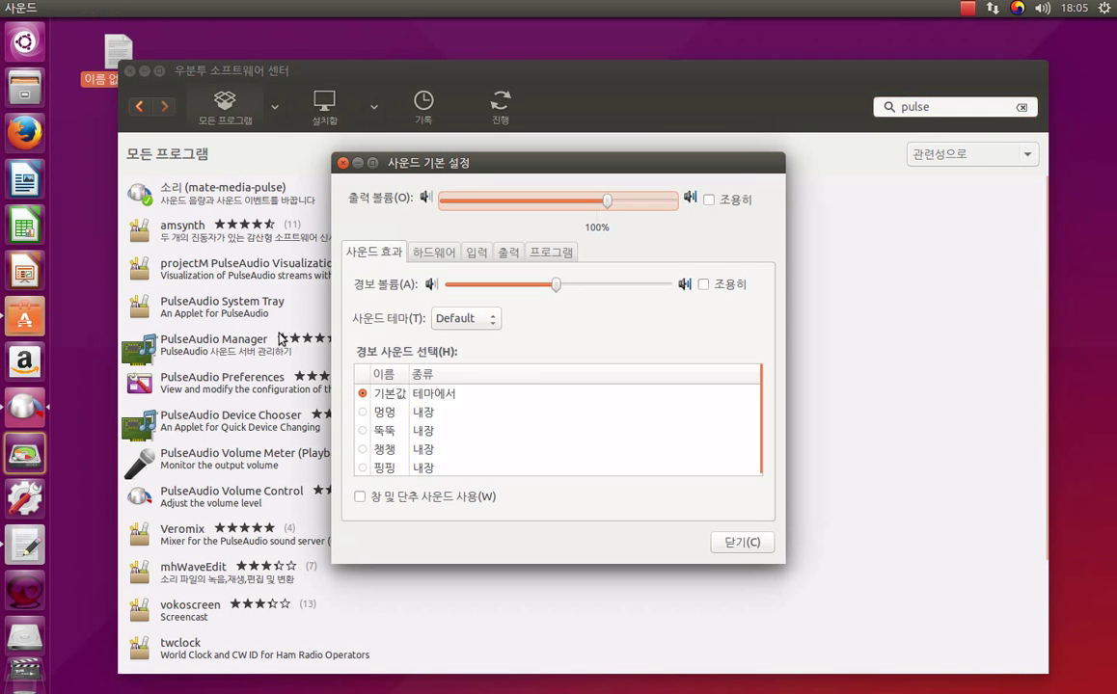
{"action": "left_click", "coordinate": [433, 259]}
{"action": "left_click", "coordinate": [479, 257]}
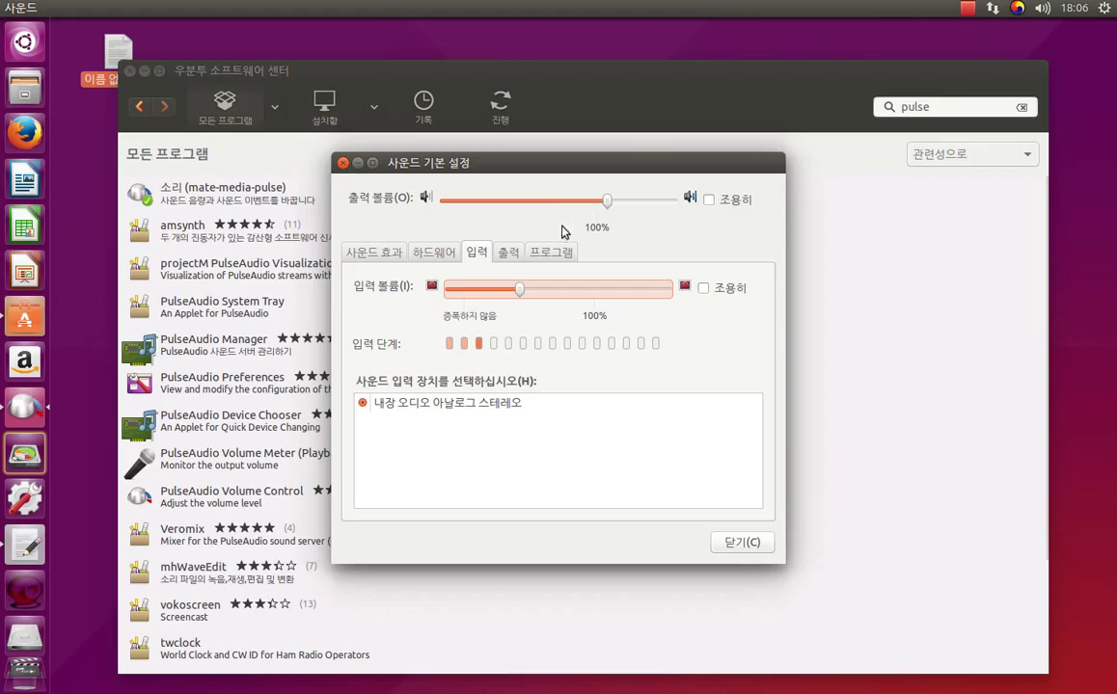
{"action": "left_click", "coordinate": [341, 163]}
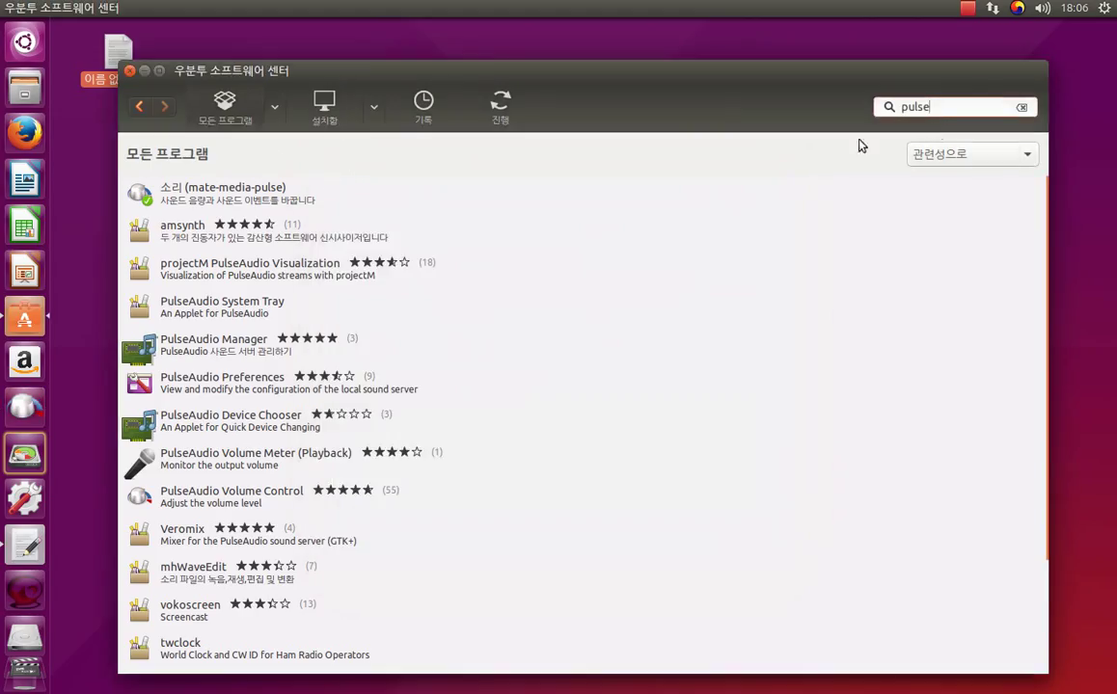
Step: Search the Software Center for "gpa" and select the GParted partition editor entry
{"action": "left_click_drag", "start_coordinate": [958, 112], "coordinate": [823, 112]}
{"action": "type", "text": "gp"}
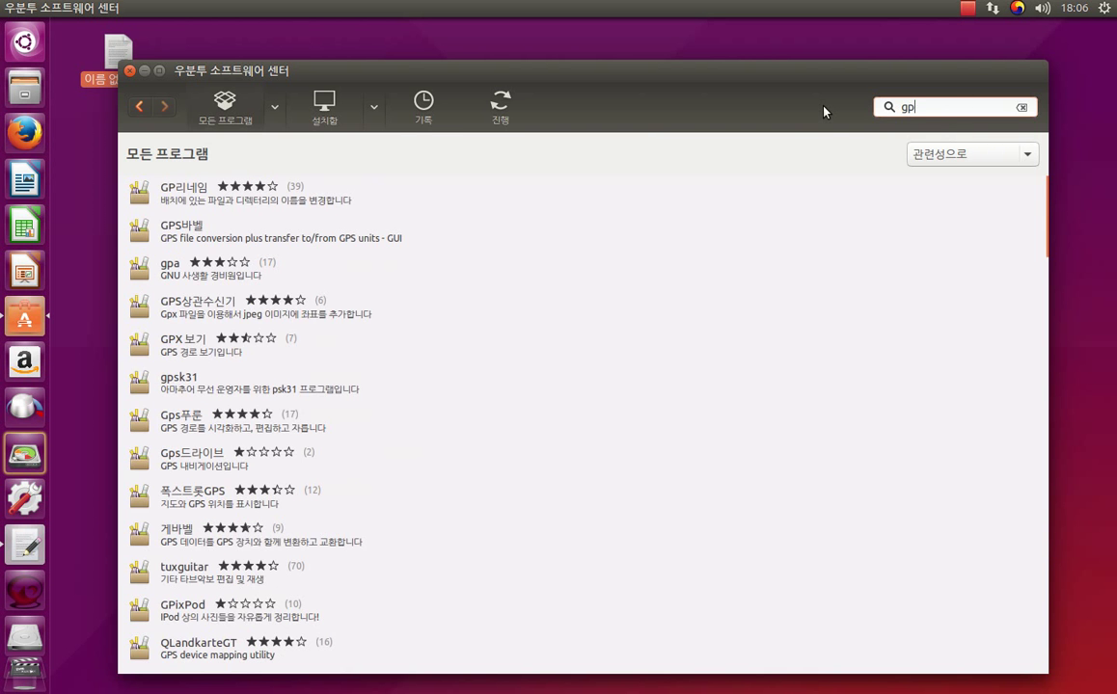
{"action": "type", "text": "a"}
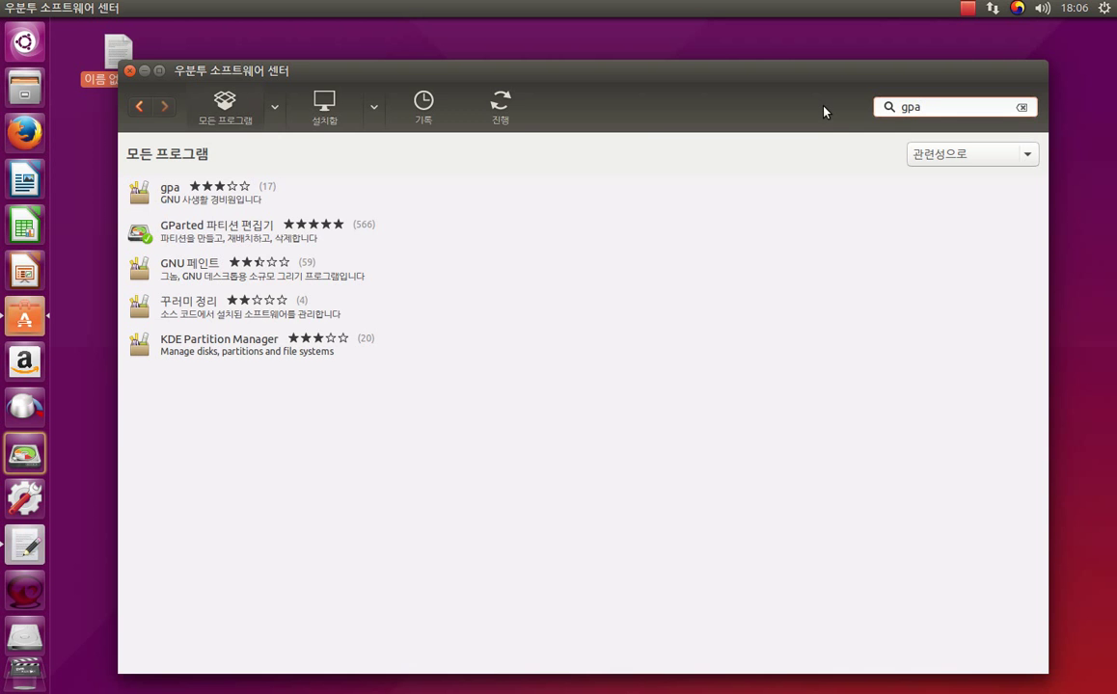
{"action": "left_click", "coordinate": [225, 235]}
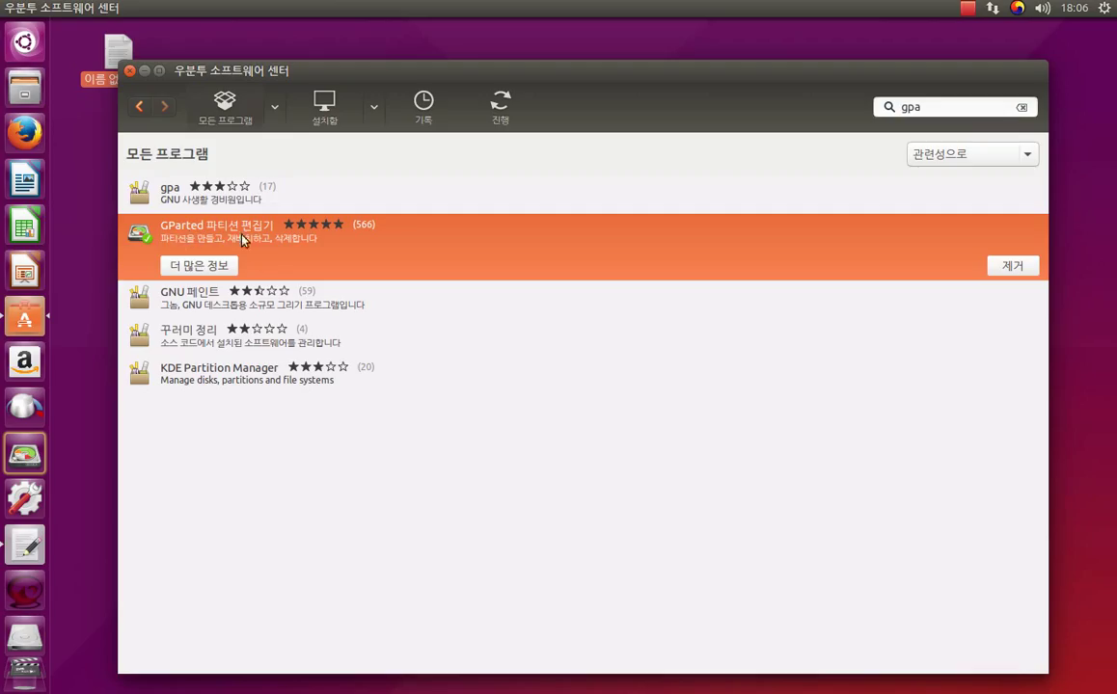
Step: Close the Software Center and the text editor to return to the empty desktop
{"action": "left_click", "coordinate": [132, 72]}
{"action": "left_click", "coordinate": [270, 294]}
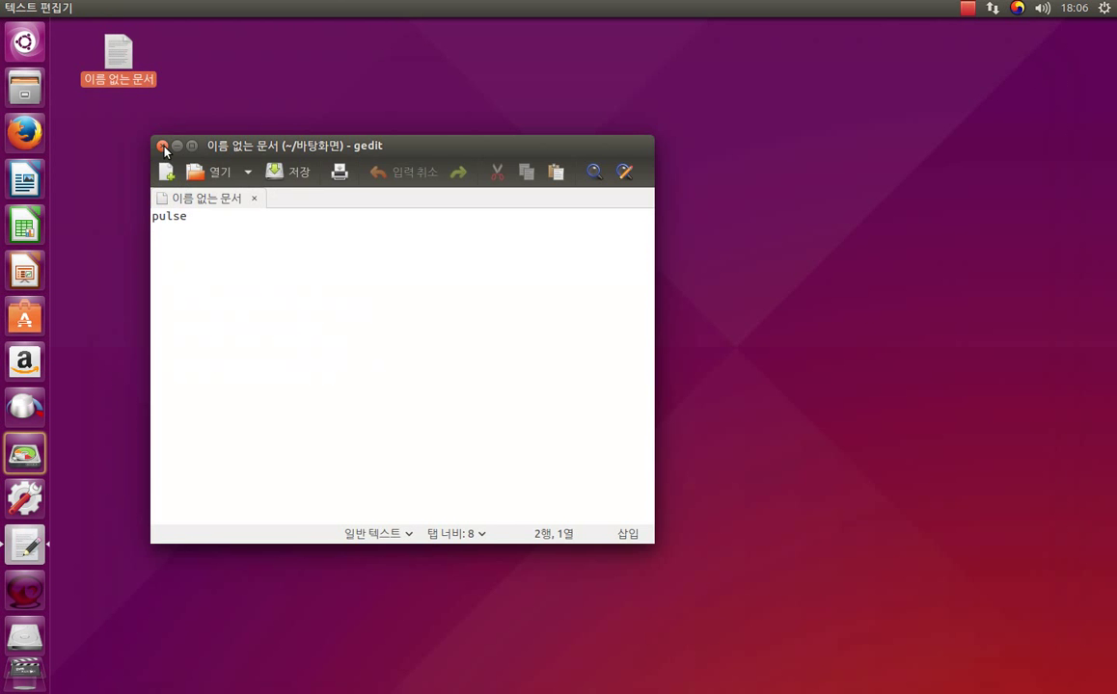
{"action": "left_click", "coordinate": [163, 146]}
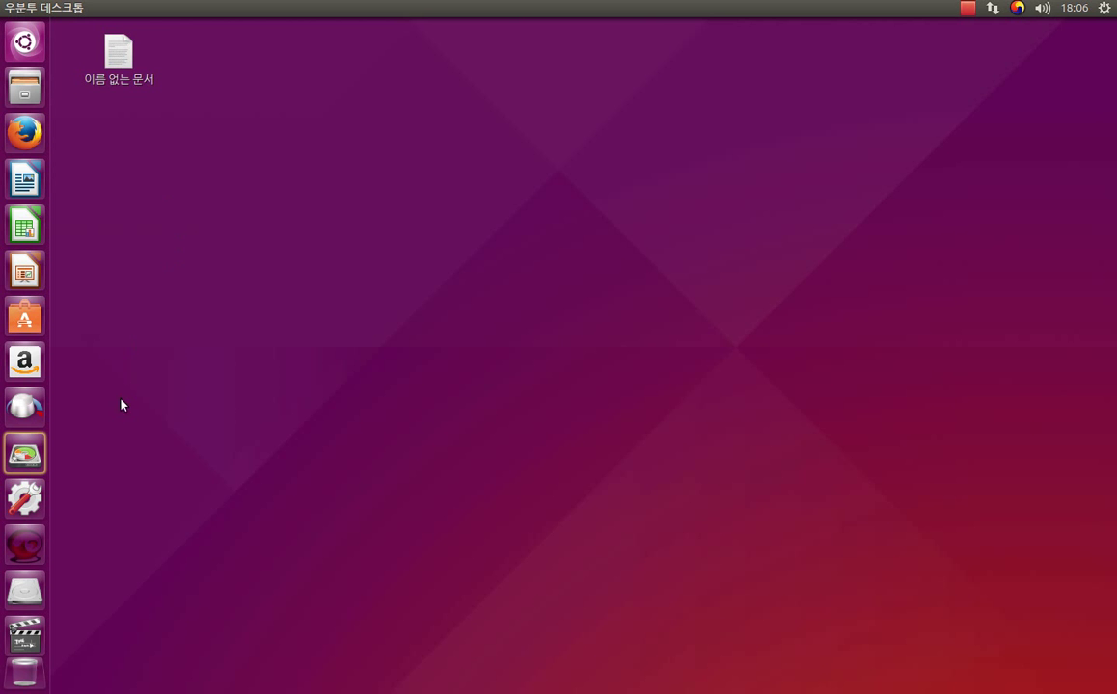
Step: Launch the GParted partition editor and authenticate with the administrator password
{"action": "left_click", "coordinate": [34, 457]}
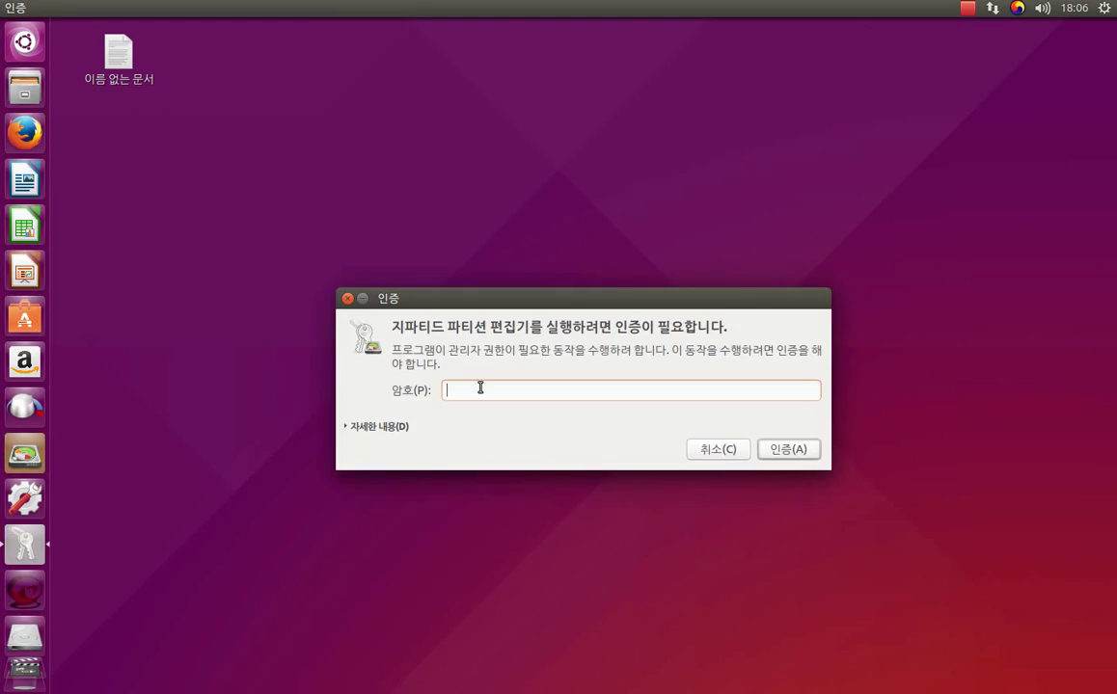
{"action": "type", "text": "•••••"}
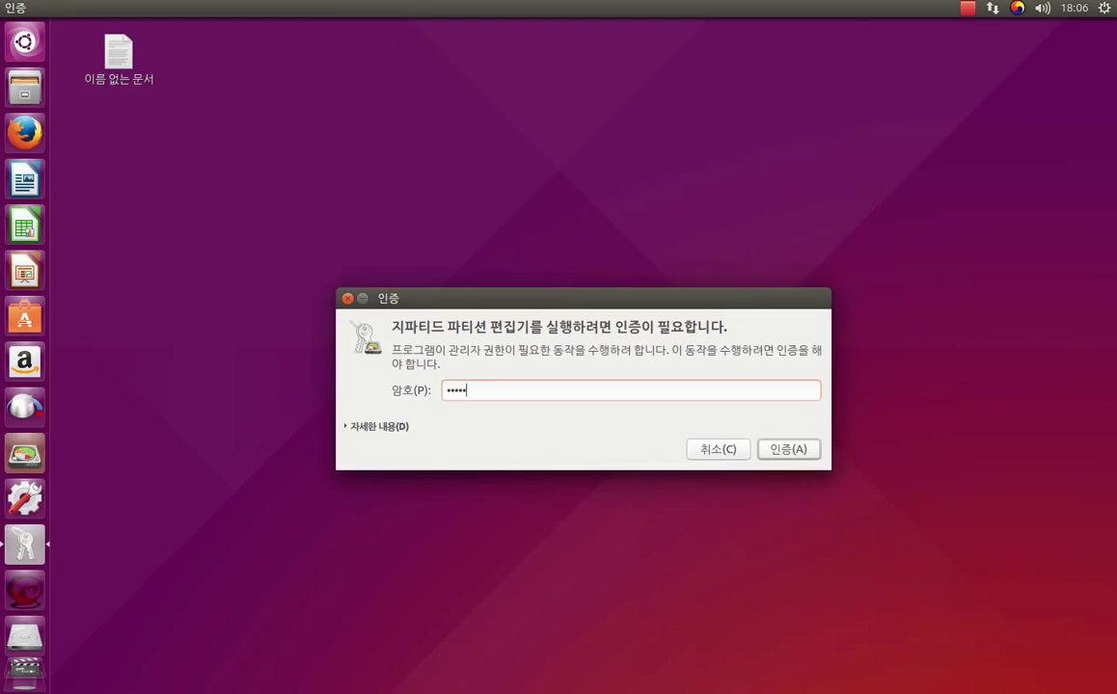
{"action": "left_click", "coordinate": [779, 449]}
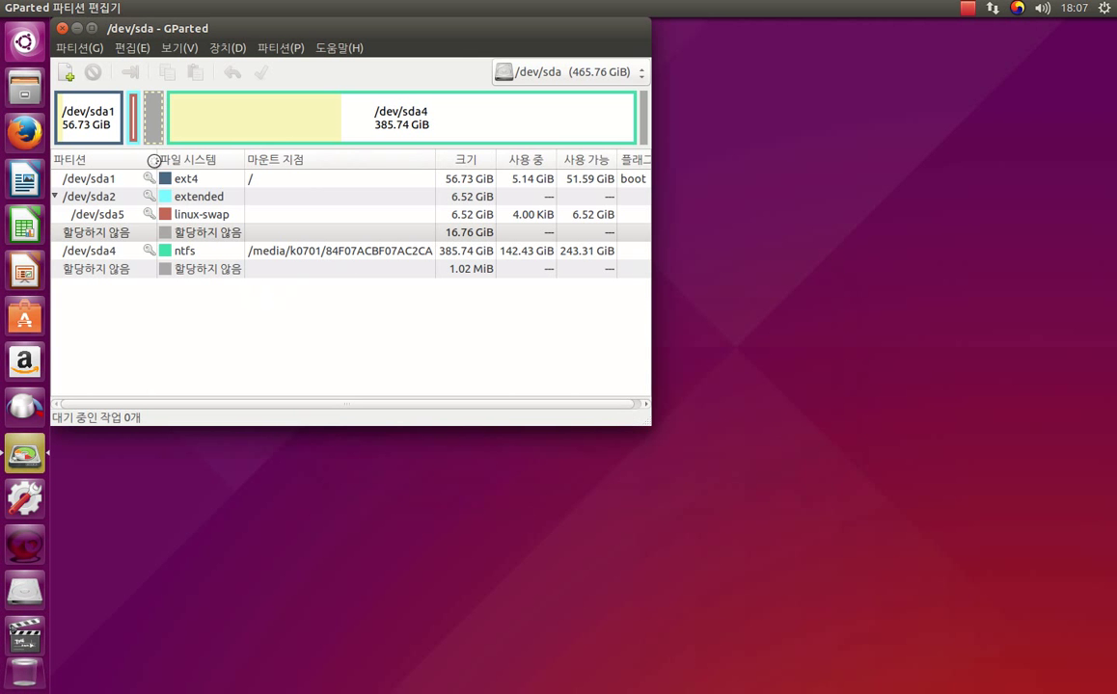
Step: Examine the partition layout of /dev/sda, comparing the ext4 root partition, the linux-swap partition and the unallocated space before /dev/sda4
{"action": "left_click", "coordinate": [83, 132]}
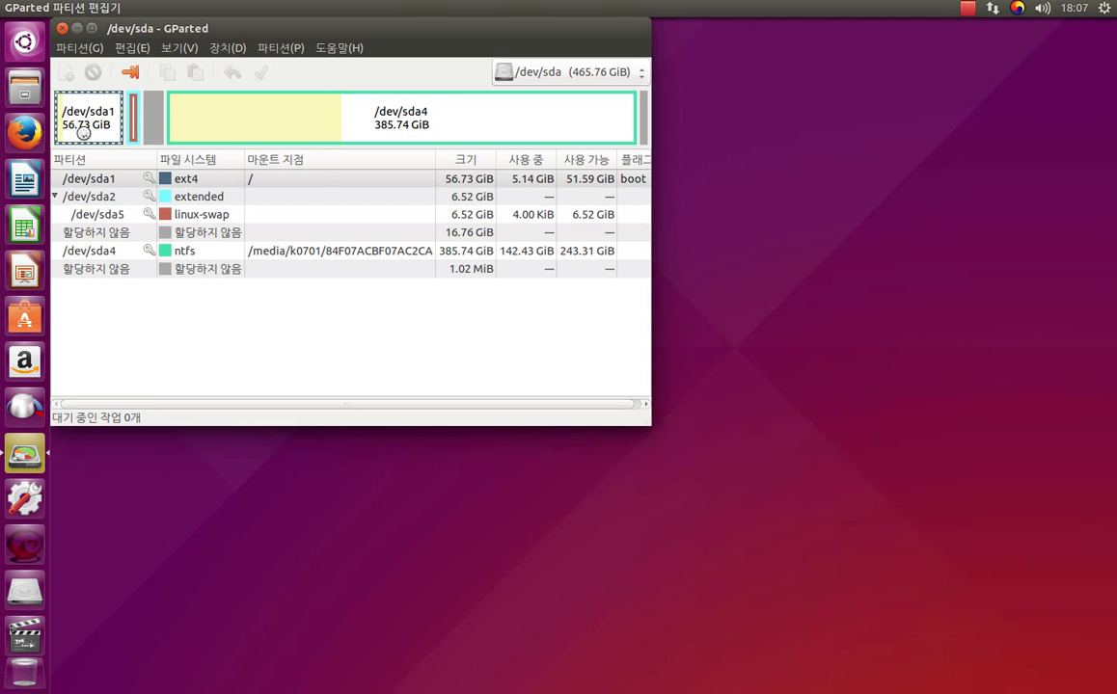
{"action": "left_click", "coordinate": [134, 131]}
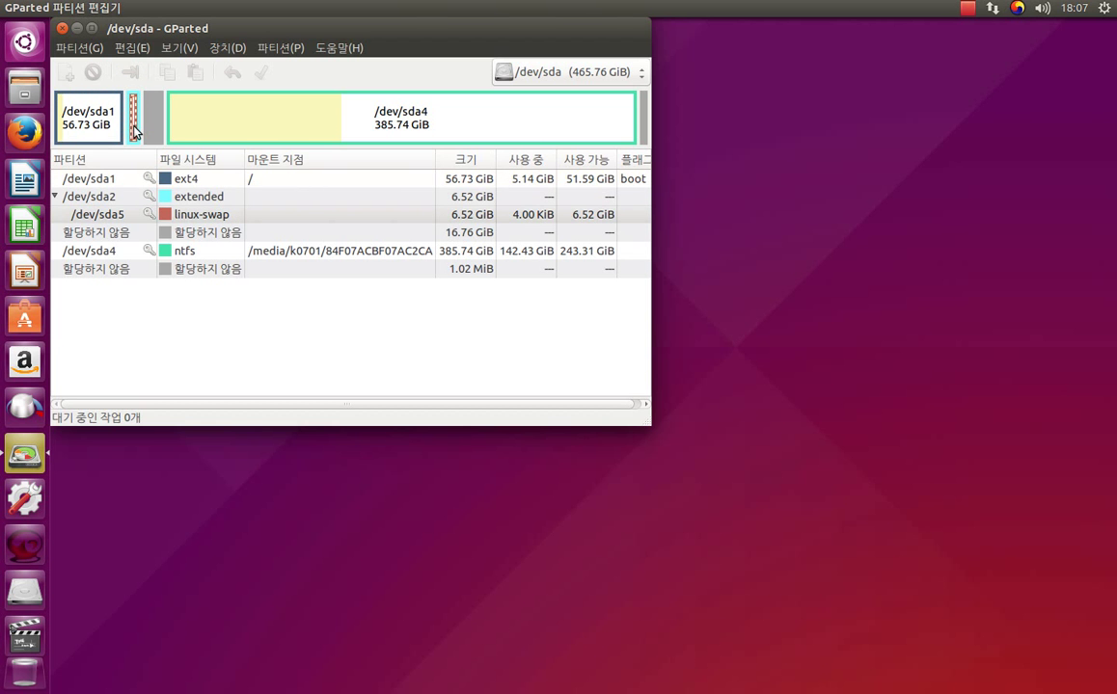
{"action": "left_click", "coordinate": [198, 213]}
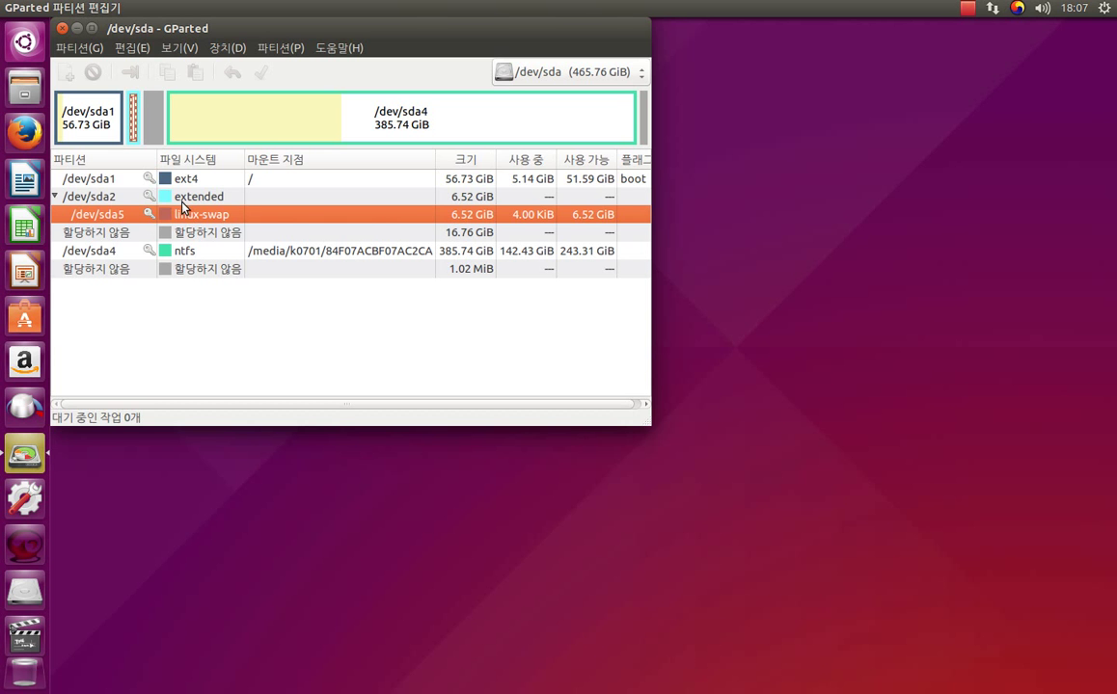
{"action": "left_click", "coordinate": [452, 180]}
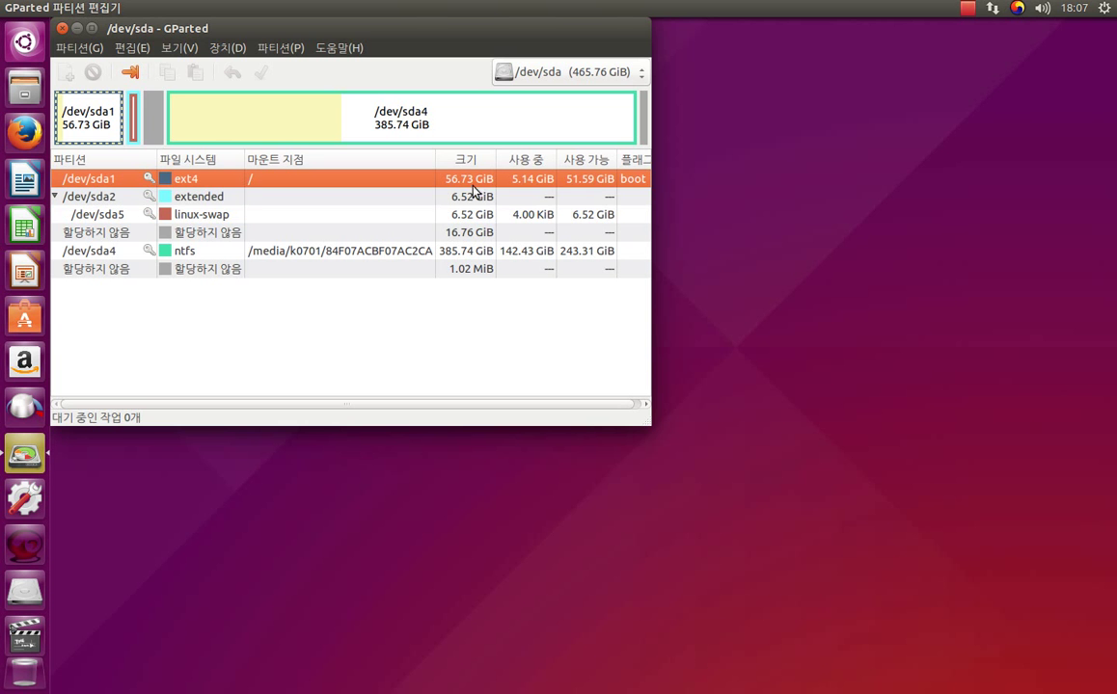
{"action": "left_click", "coordinate": [463, 218]}
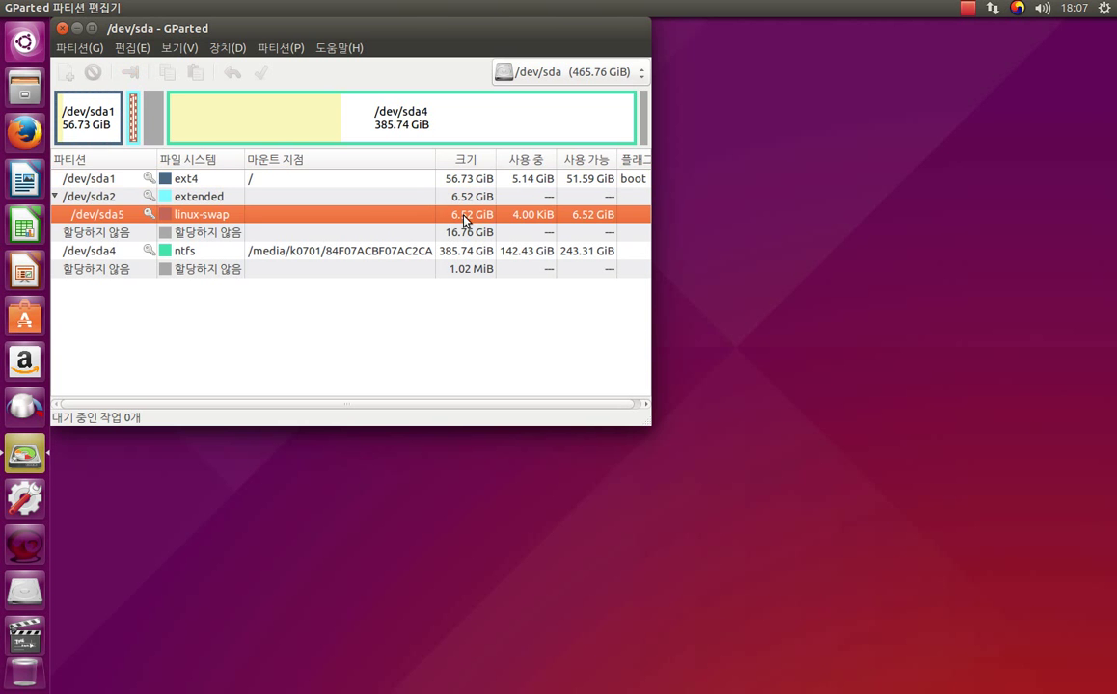
{"action": "left_click", "coordinate": [214, 237]}
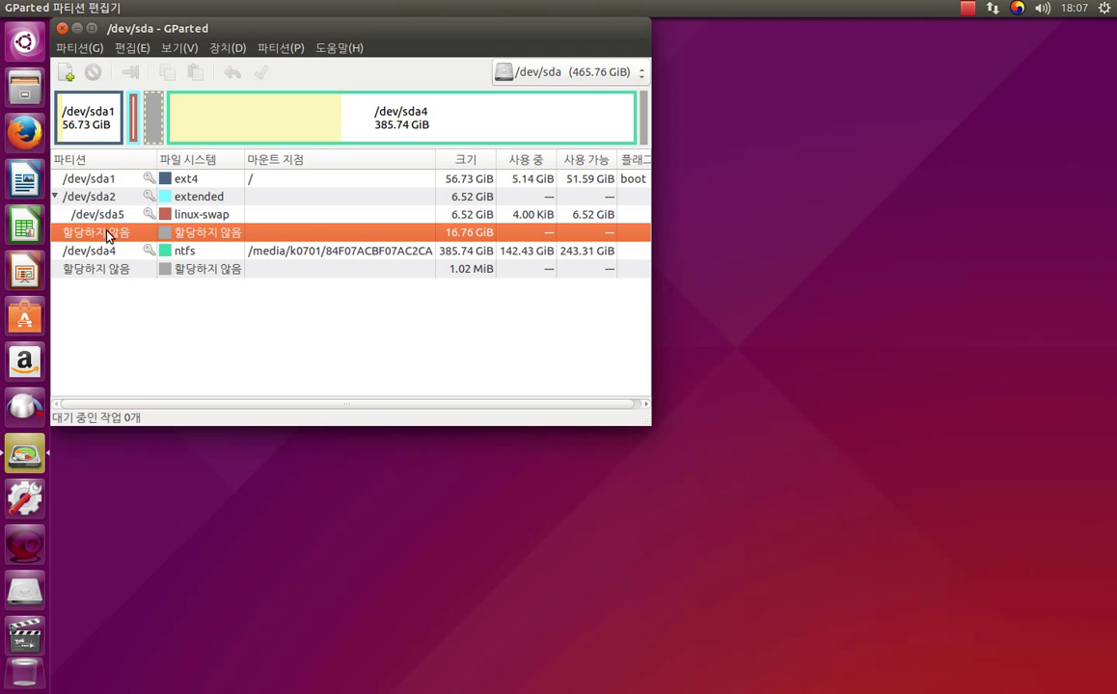
{"action": "left_click", "coordinate": [91, 124]}
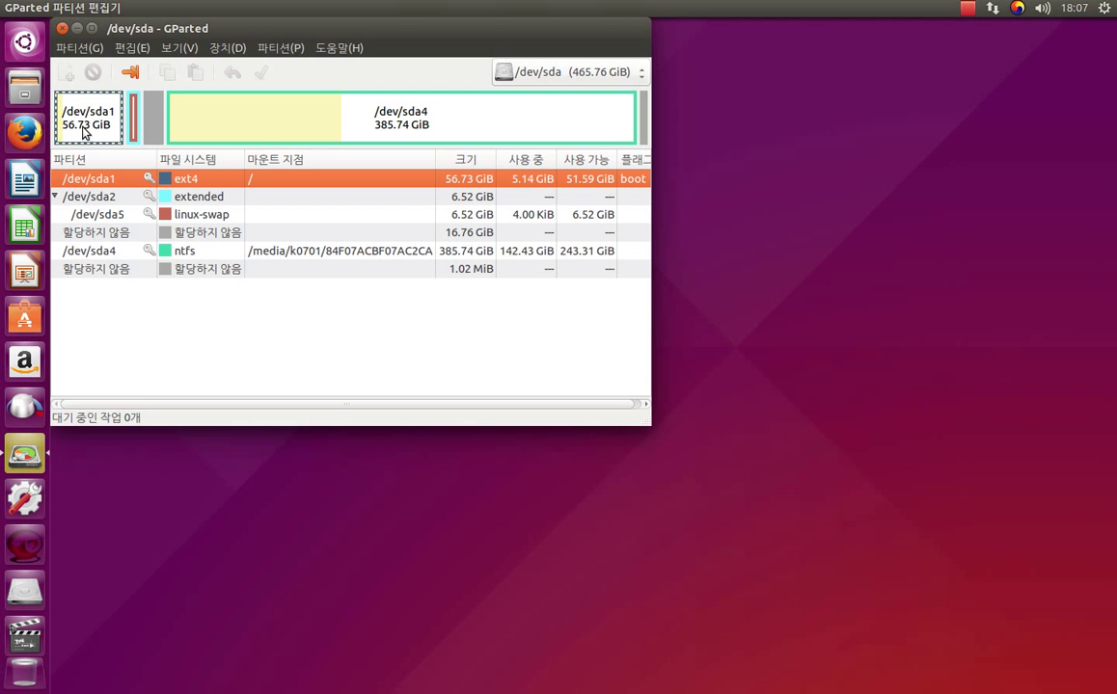
{"action": "left_click", "coordinate": [152, 128]}
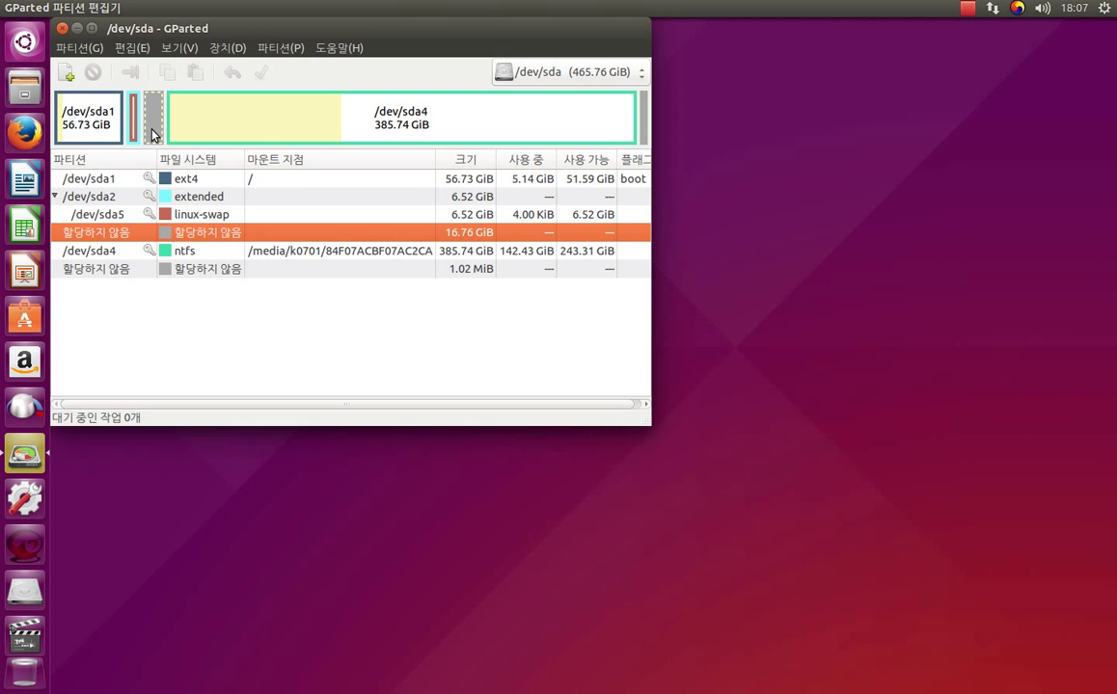
{"action": "left_click", "coordinate": [90, 127]}
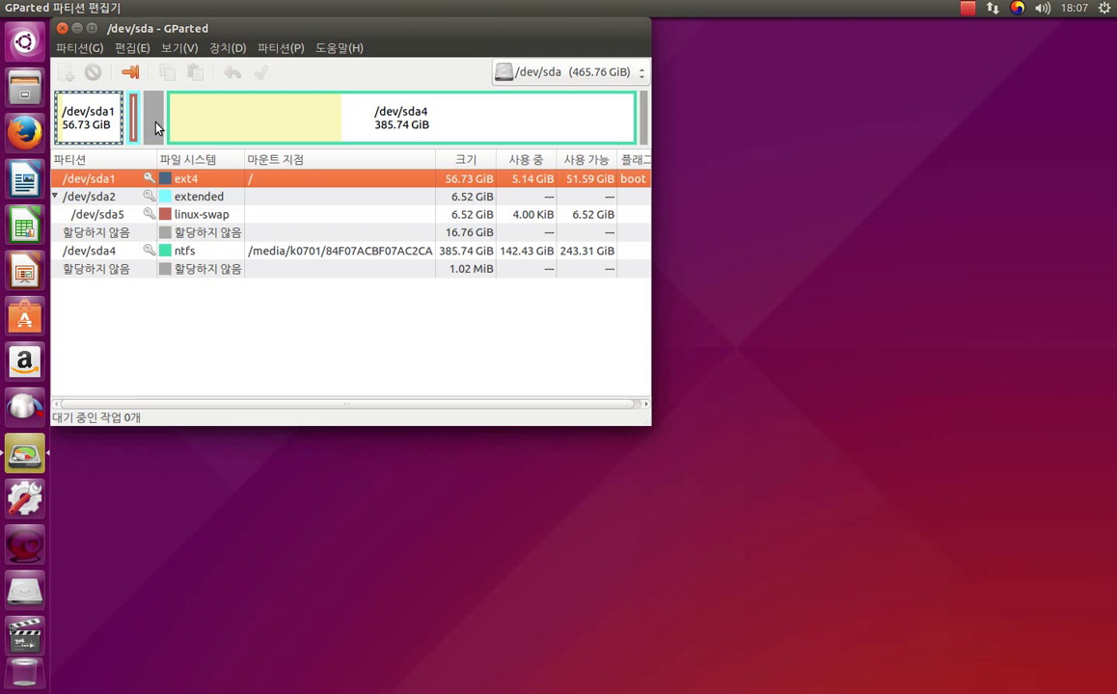
{"action": "left_click", "coordinate": [156, 126]}
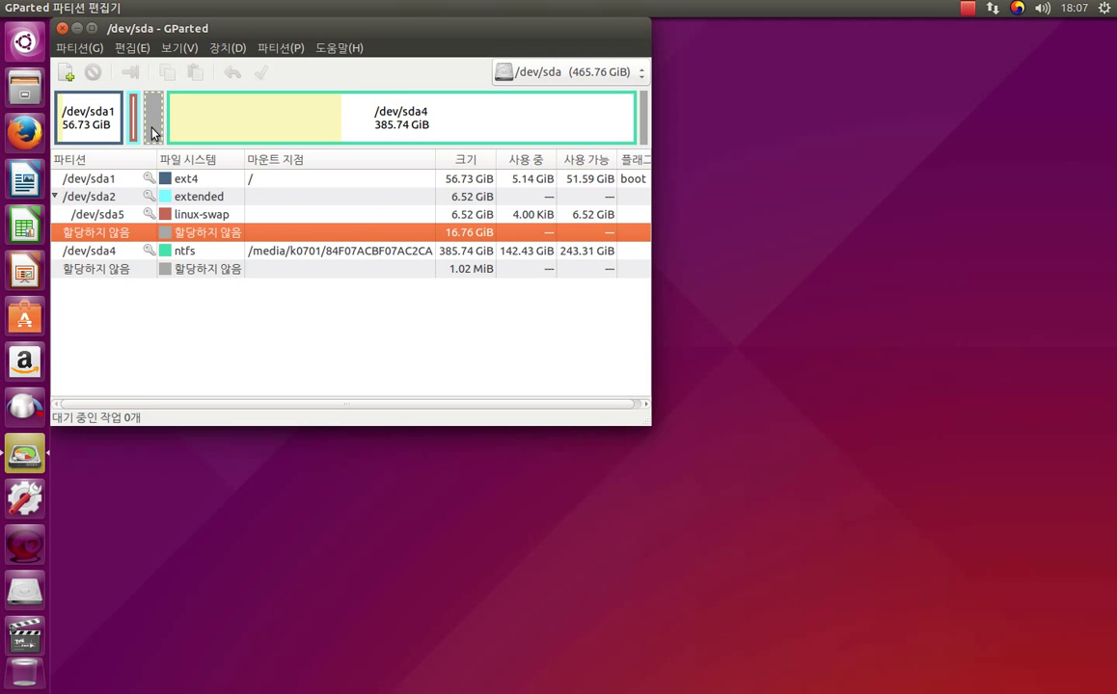
Step: Set up a new primary ext4 partition labelled "backup" in the unallocated space before /dev/sda4, and discard it without adding it
{"action": "right_click", "coordinate": [151, 132]}
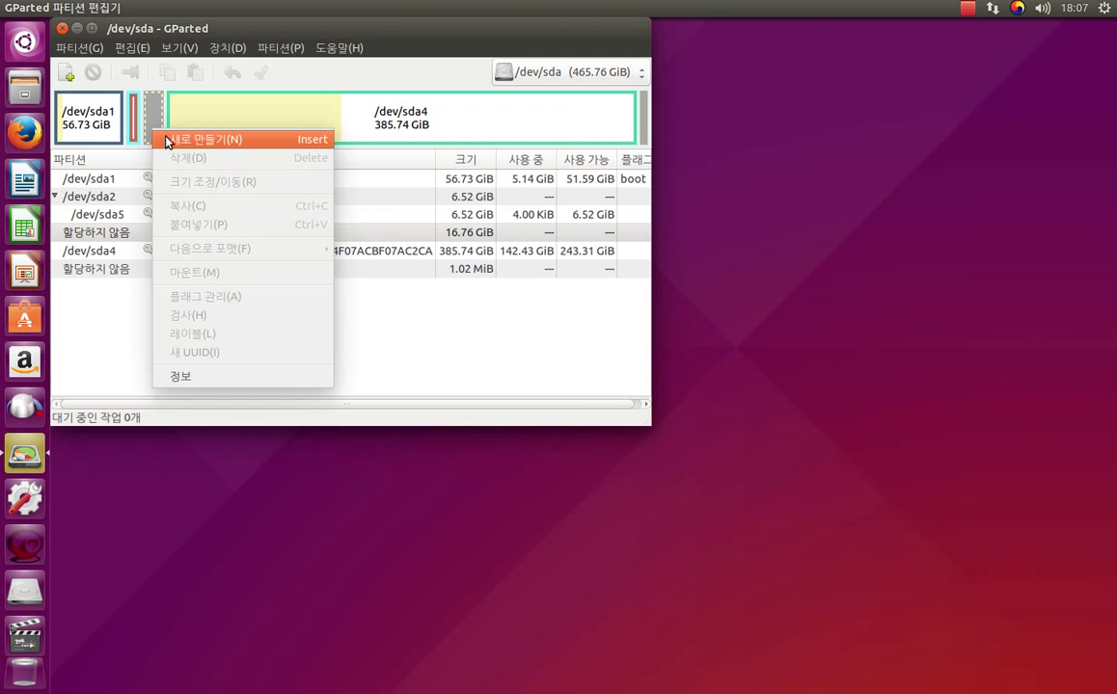
{"action": "left_click", "coordinate": [183, 140]}
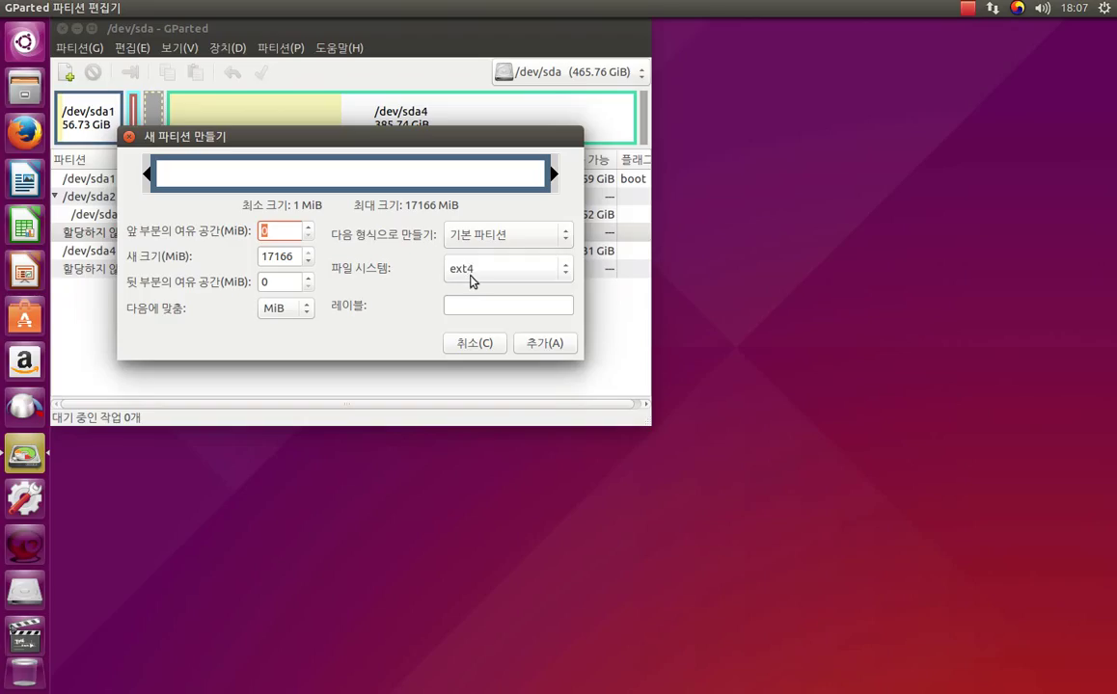
{"action": "left_click", "coordinate": [470, 305]}
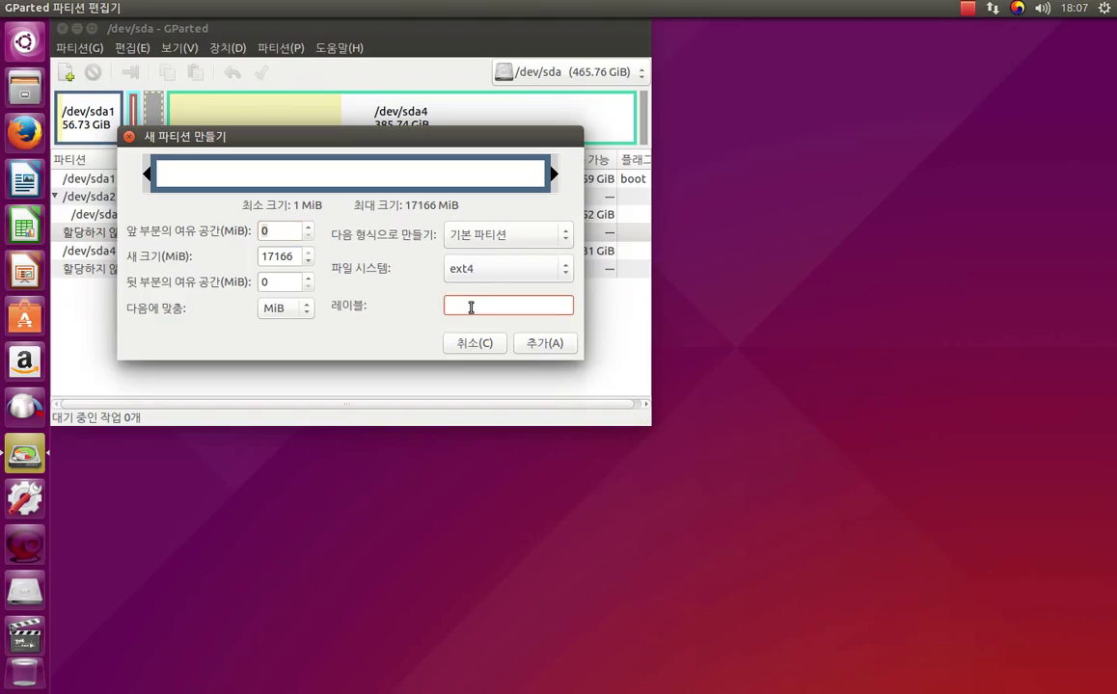
{"action": "type", "text": "backup"}
{"action": "left_click_drag", "start_coordinate": [567, 305], "coordinate": [394, 311]}
{"action": "type", "text": "backup"}
{"action": "left_click", "coordinate": [500, 245]}
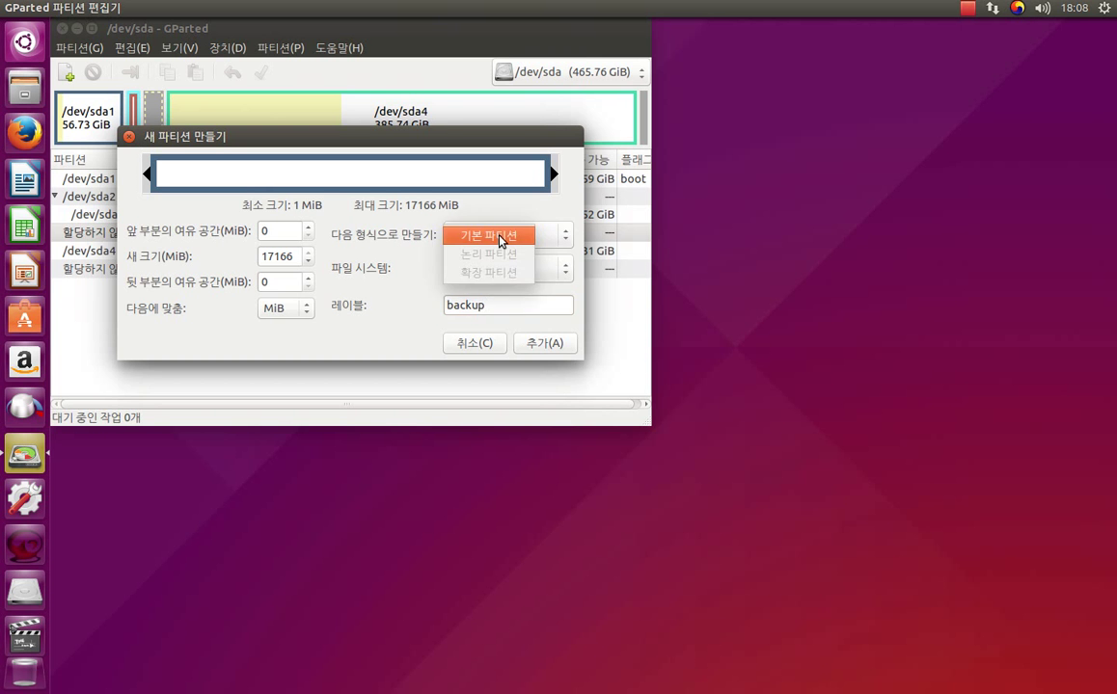
{"action": "left_click", "coordinate": [488, 242]}
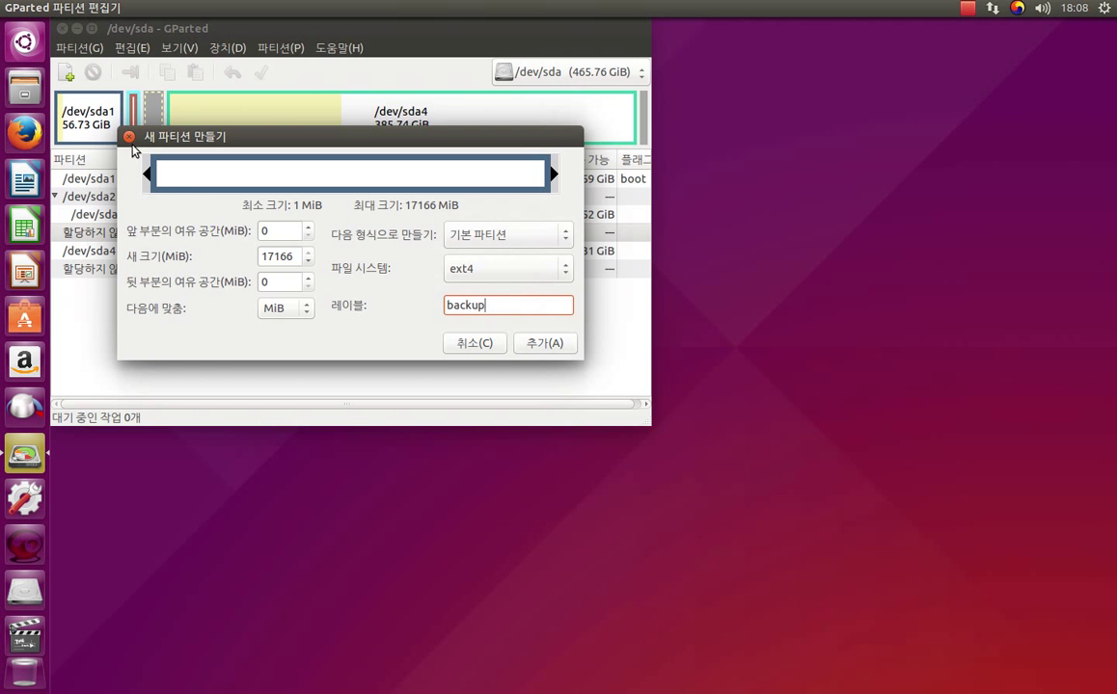
{"action": "left_click", "coordinate": [131, 142]}
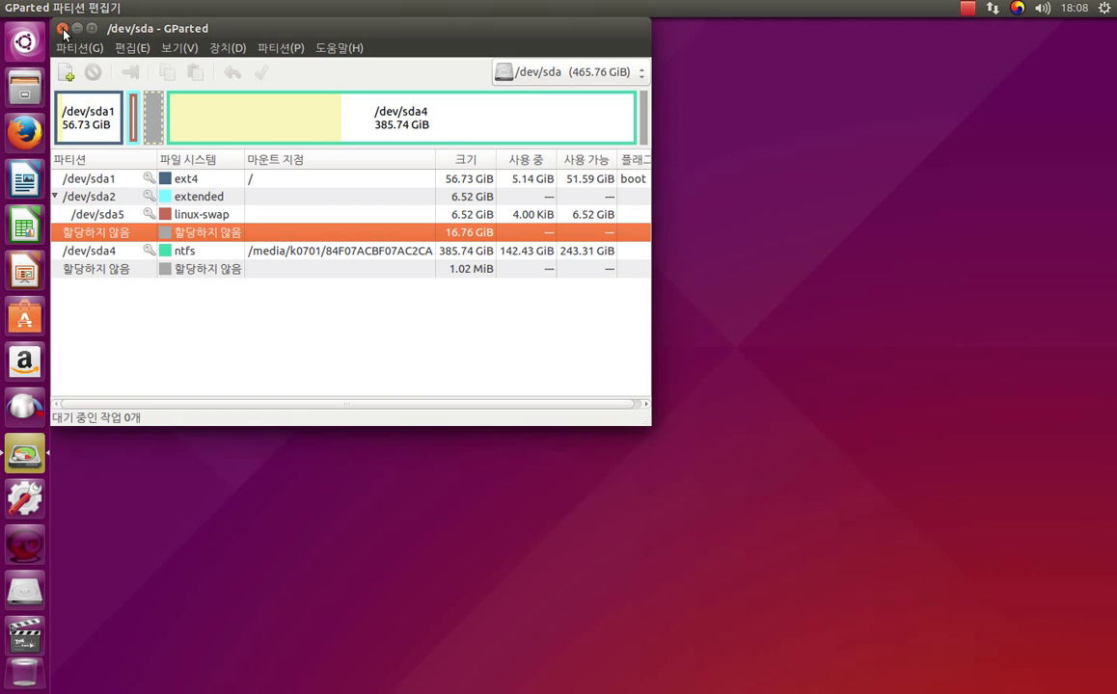
Step: Close GParted and open the Dash overview of programs, files and folders
{"action": "left_click", "coordinate": [62, 28]}
{"action": "left_click", "coordinate": [25, 43]}
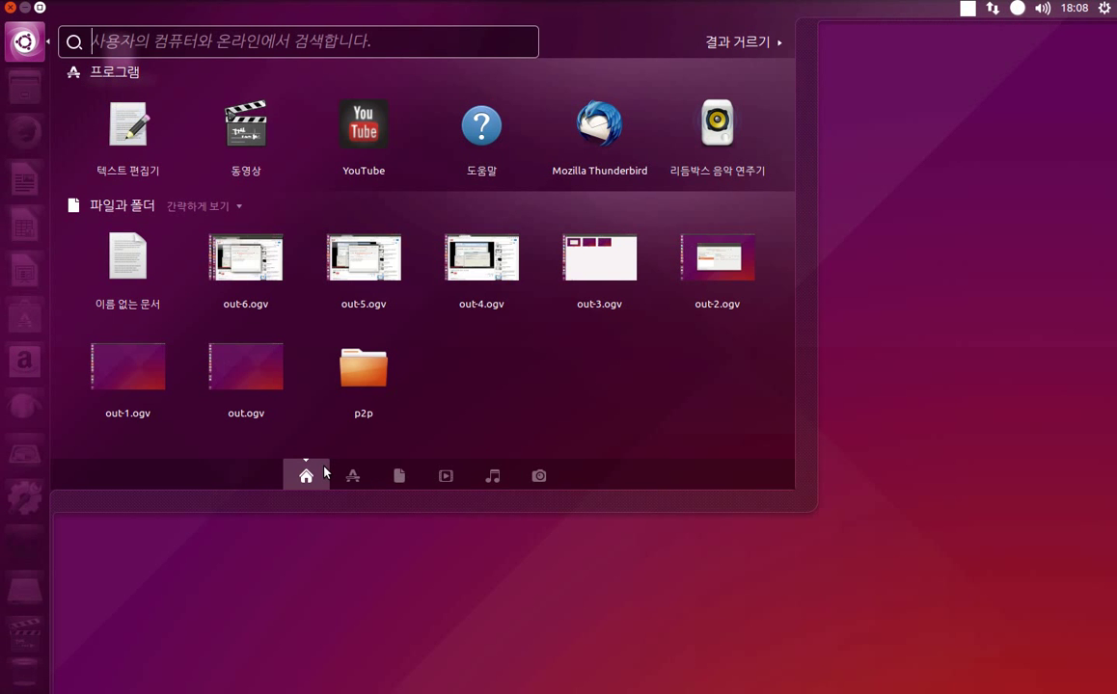
{"action": "left_click", "coordinate": [238, 208]}
{"action": "left_click", "coordinate": [239, 208]}
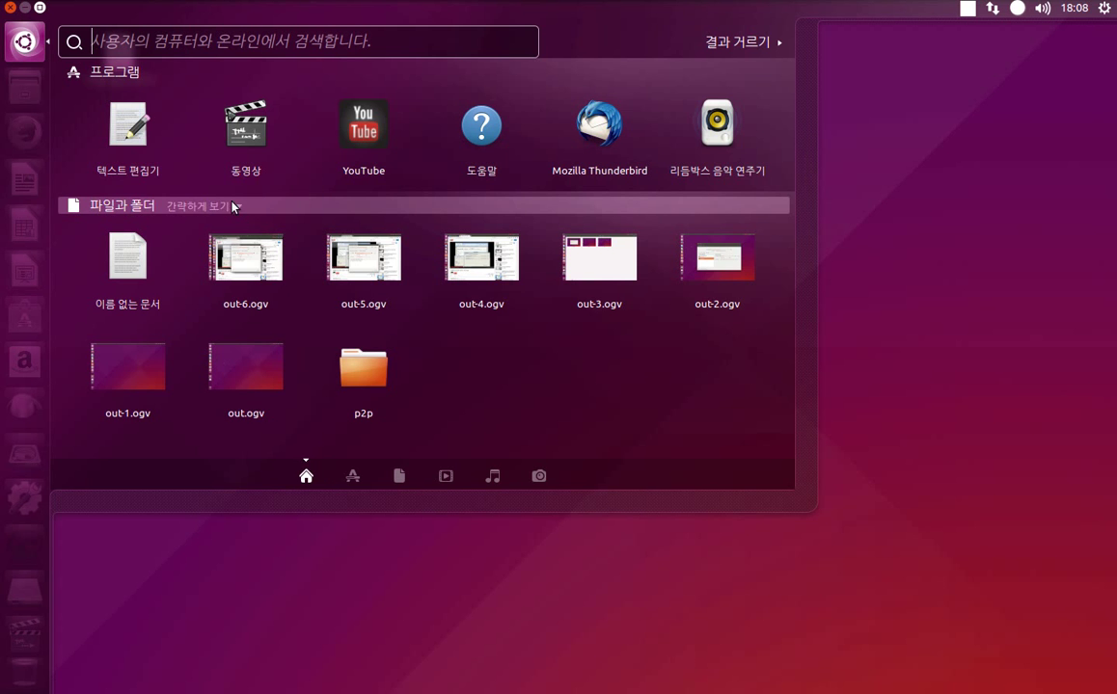
Step: Browse the Dash's application, file, video and music views, and return to the home view
{"action": "left_click", "coordinate": [353, 476]}
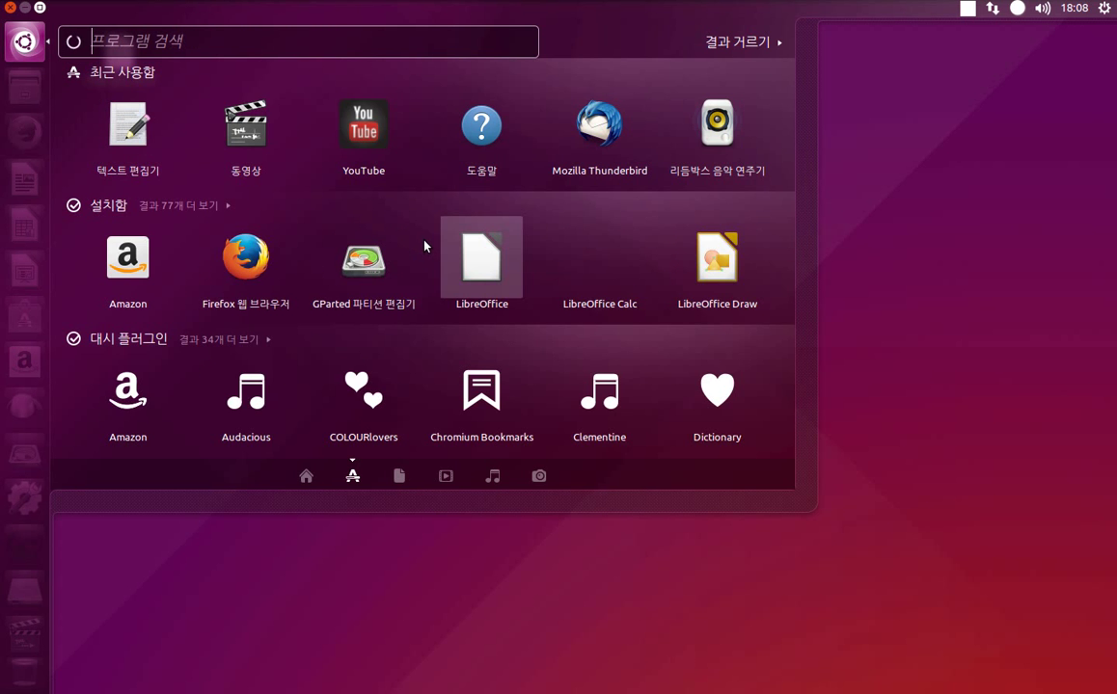
{"action": "scroll", "coordinate": [424, 247], "scroll_direction": "down", "scroll_amount": 3}
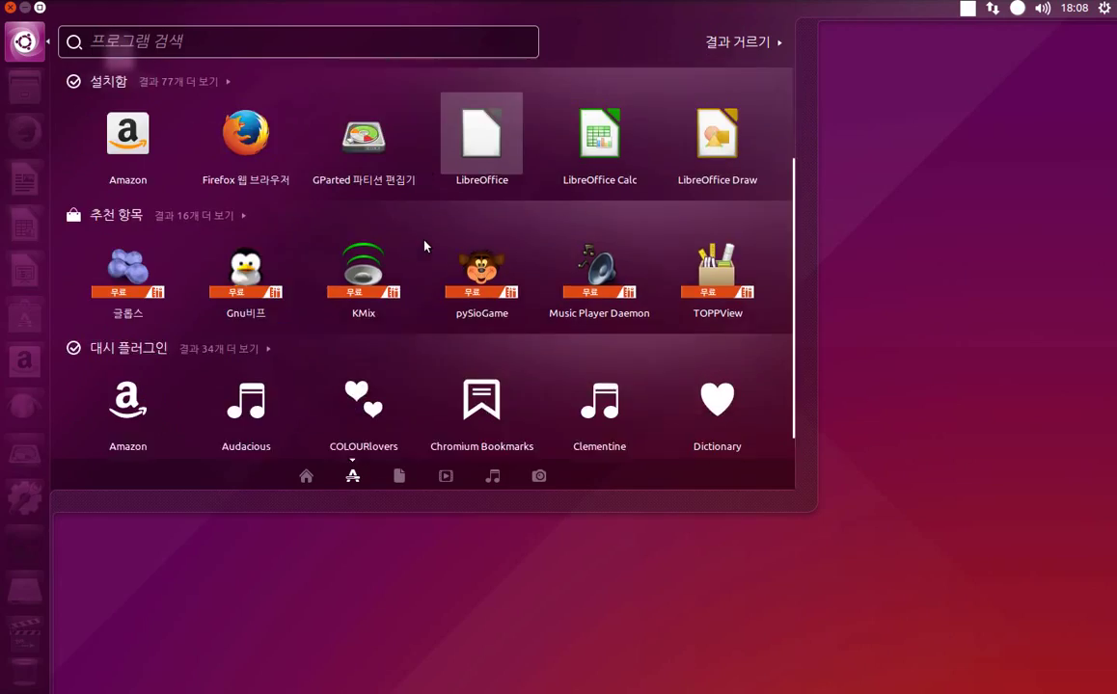
{"action": "left_click", "coordinate": [398, 476]}
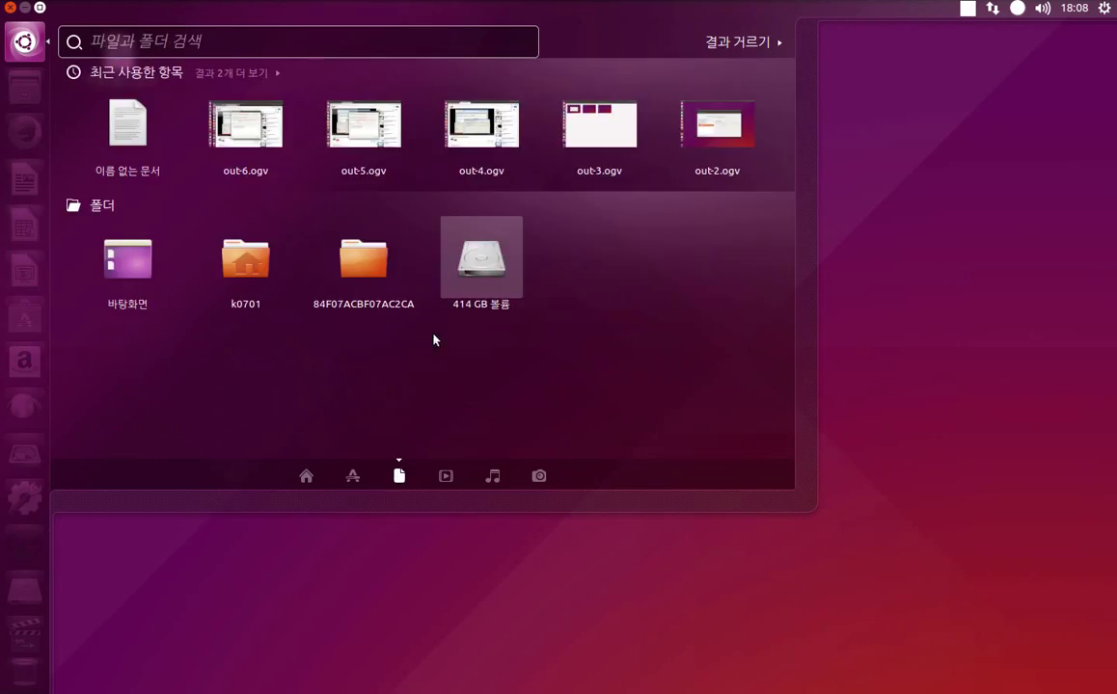
{"action": "left_click", "coordinate": [441, 477]}
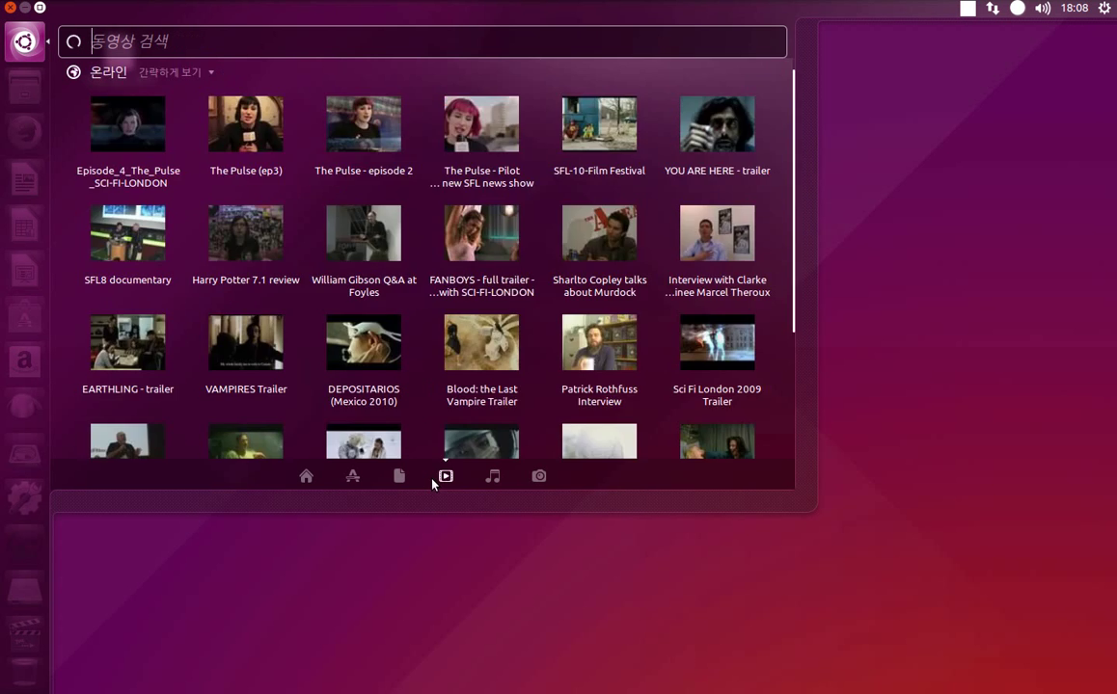
{"action": "left_click", "coordinate": [494, 477]}
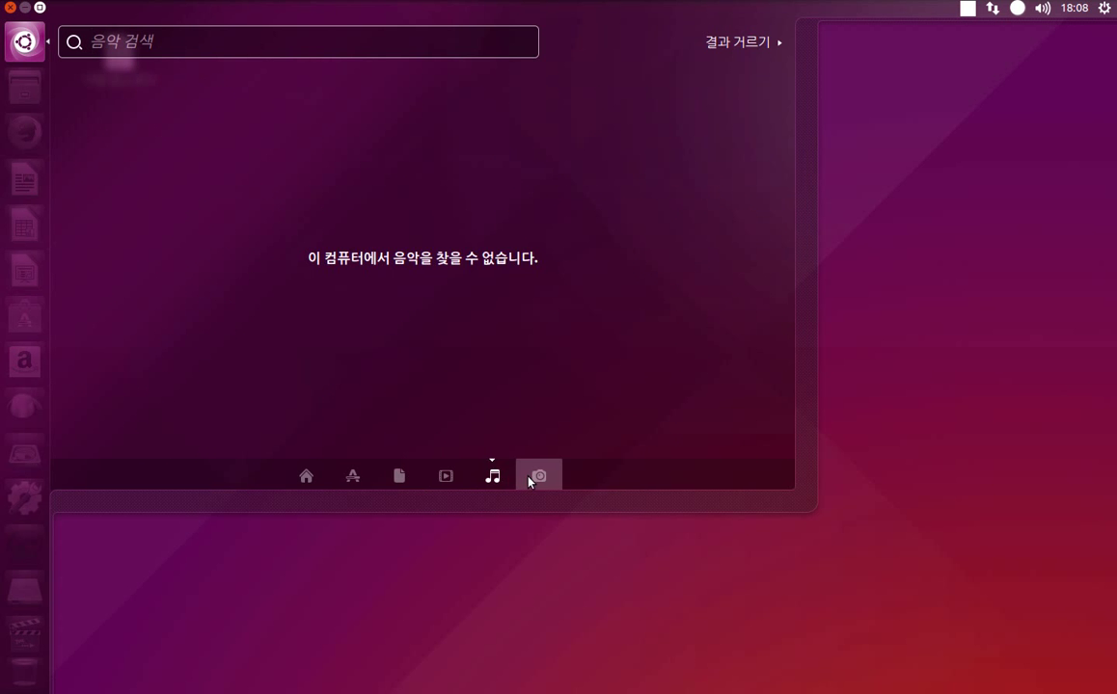
{"action": "left_click", "coordinate": [319, 481]}
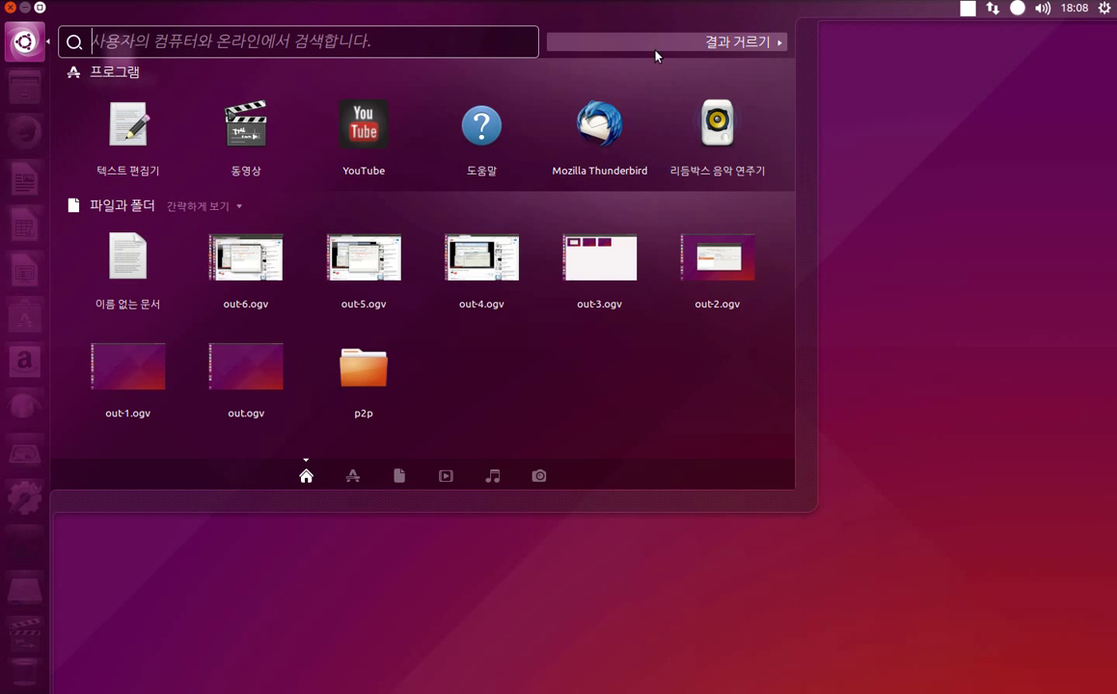
Step: Examine the Dash's result filters, going through the category (분류) and source (원본) lists
{"action": "left_click", "coordinate": [737, 45]}
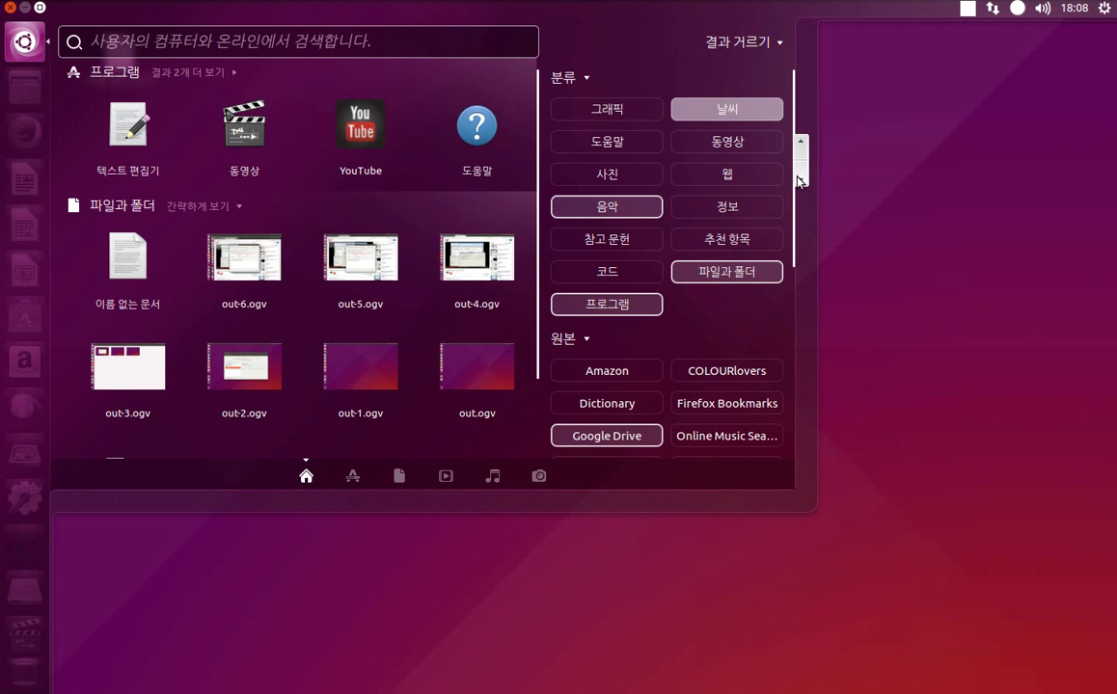
{"action": "left_click", "coordinate": [584, 82]}
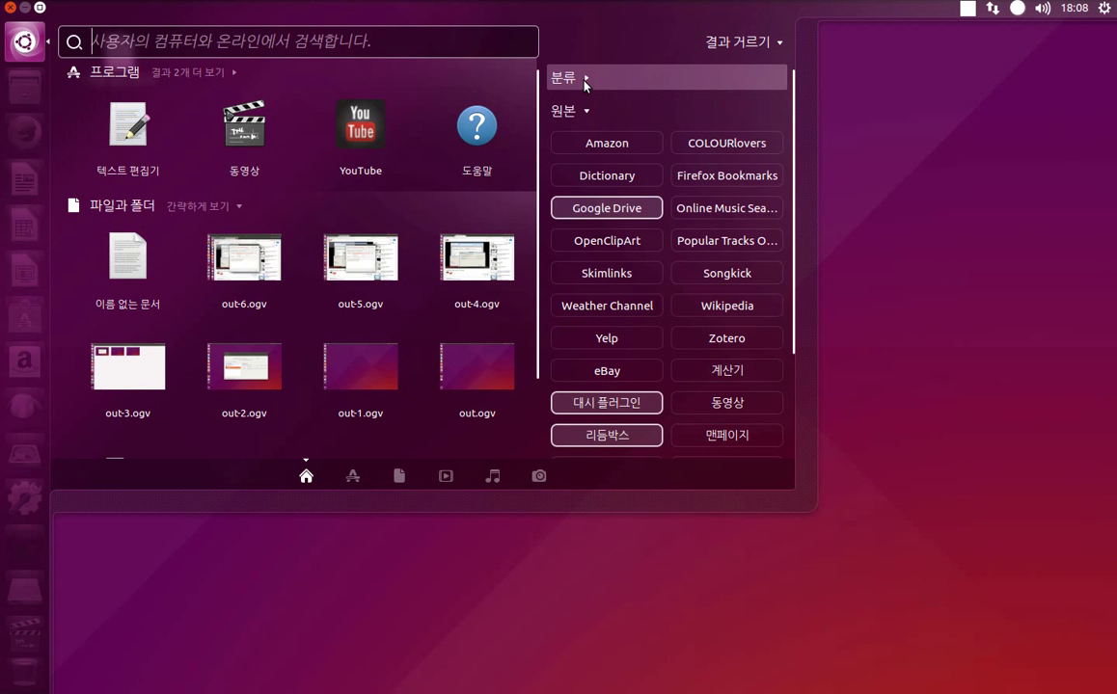
{"action": "left_click", "coordinate": [584, 83]}
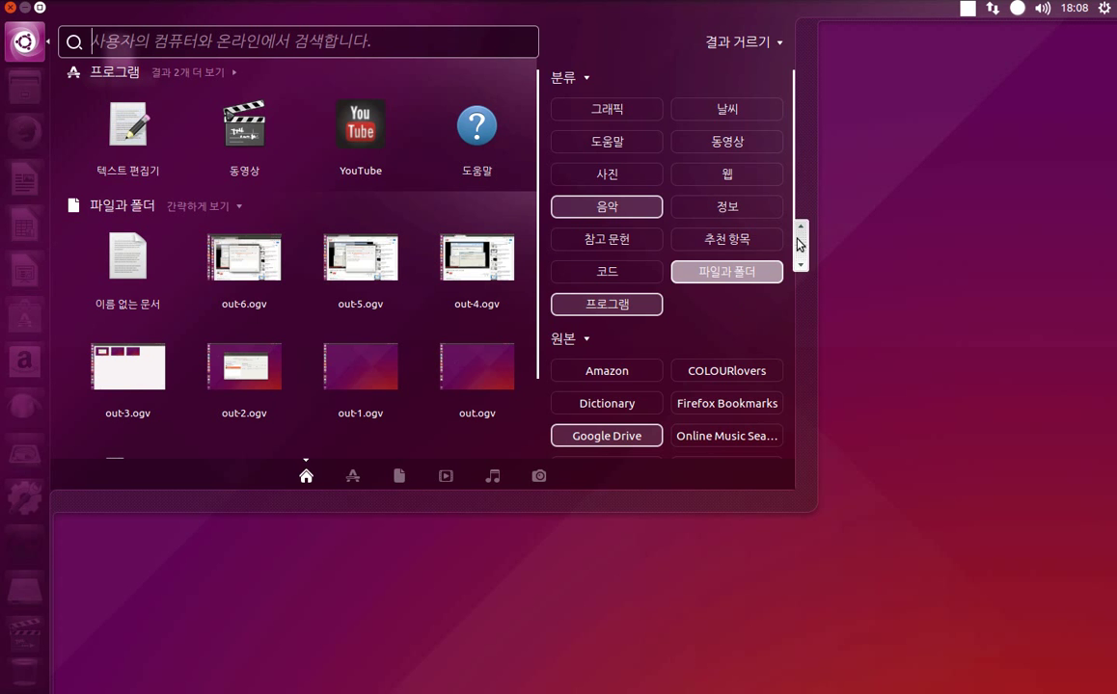
{"action": "left_click_drag", "start_coordinate": [799, 245], "coordinate": [818, 158]}
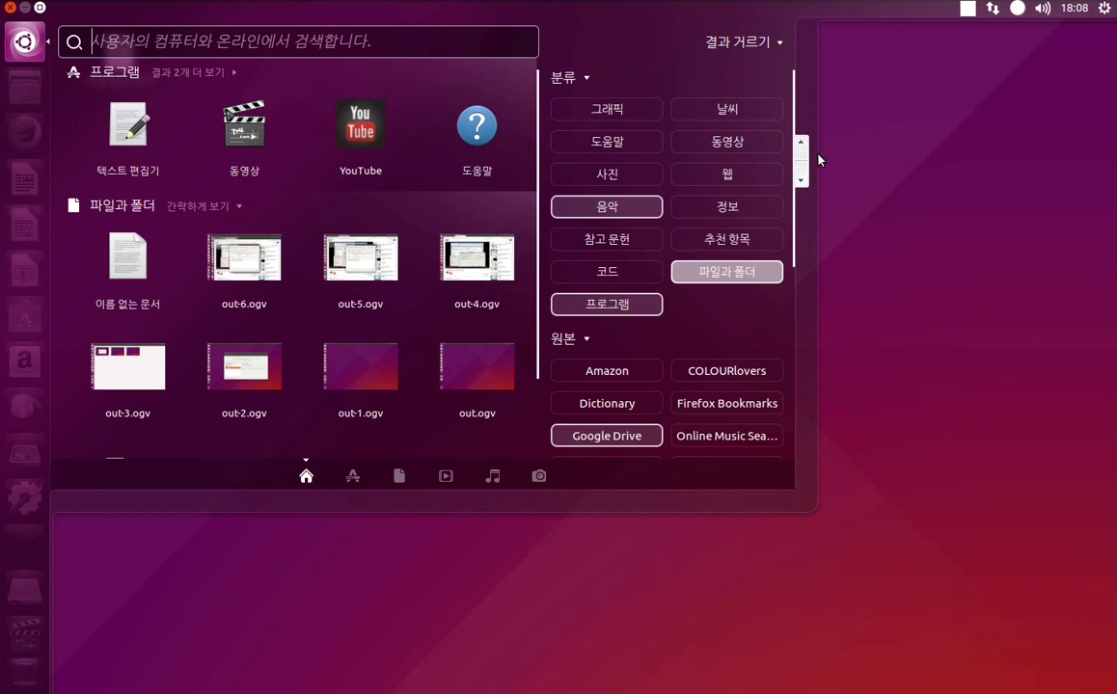
{"action": "left_click", "coordinate": [626, 307]}
{"action": "left_click", "coordinate": [626, 306]}
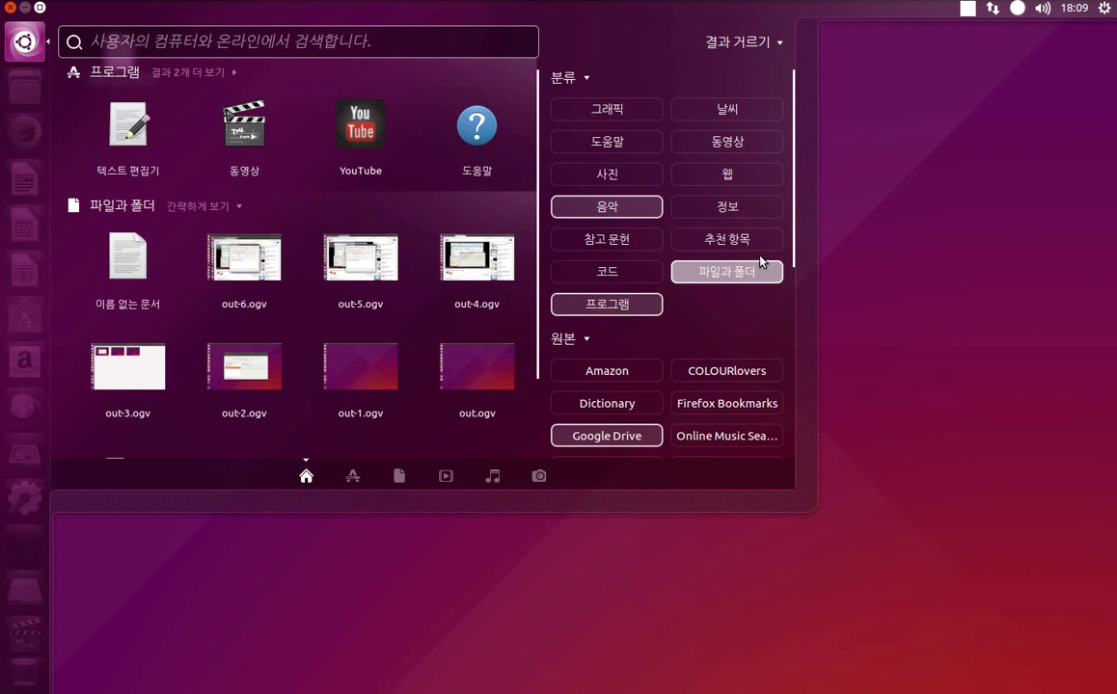
{"action": "left_click_drag", "start_coordinate": [798, 210], "coordinate": [832, 82]}
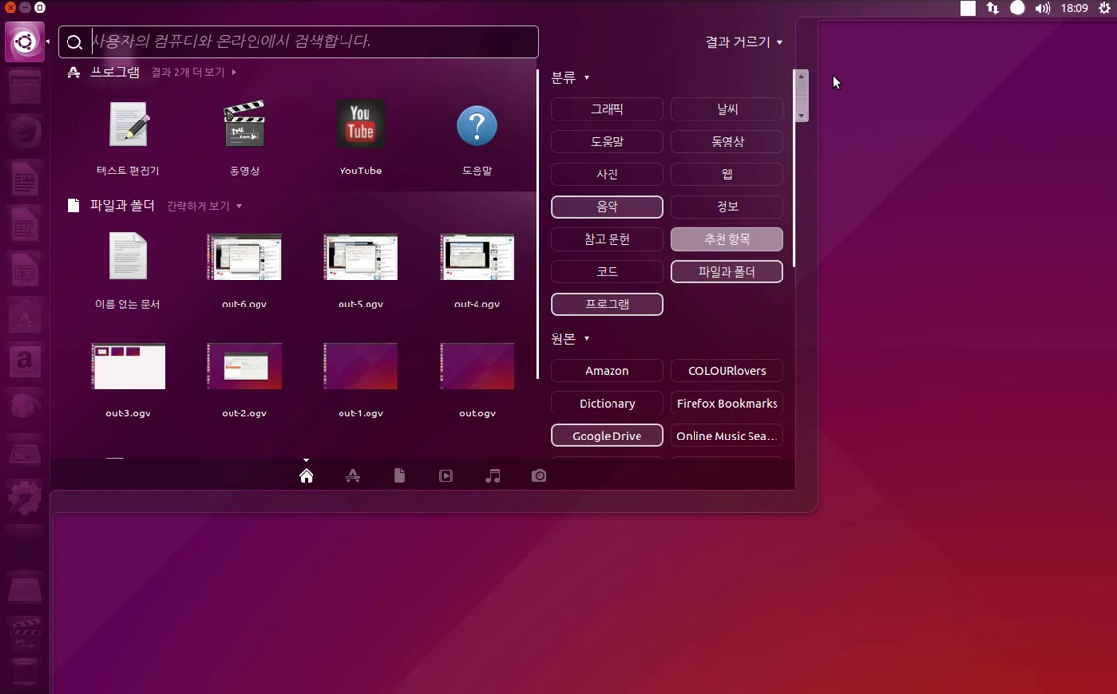
{"action": "left_click", "coordinate": [587, 76]}
{"action": "left_click", "coordinate": [584, 112]}
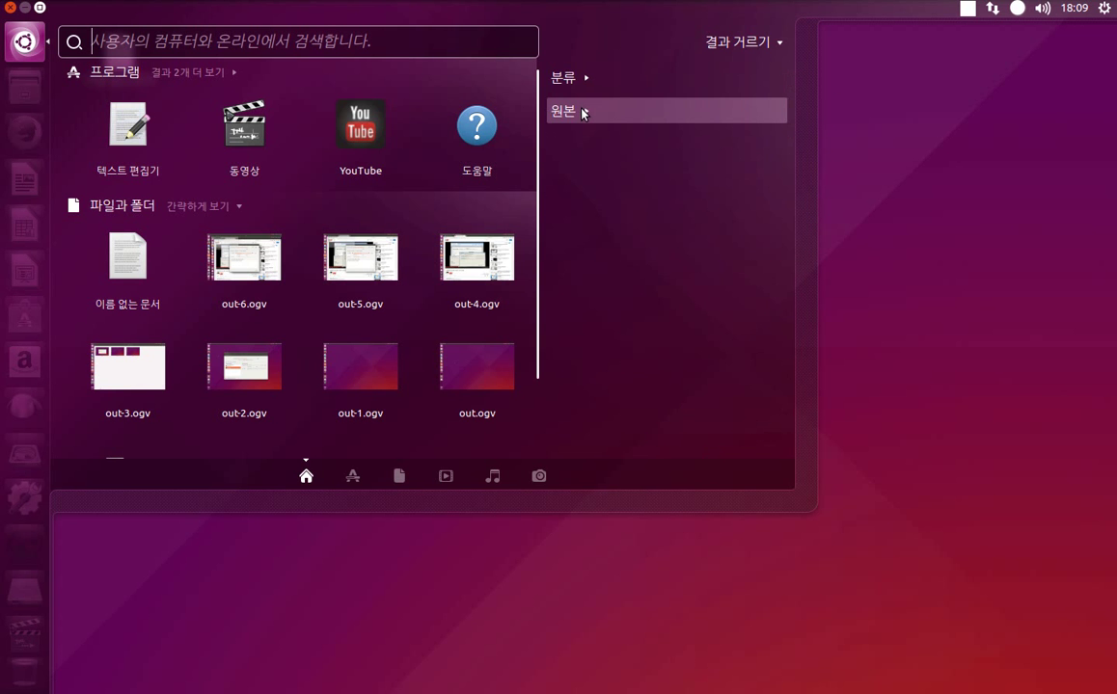
{"action": "left_click", "coordinate": [583, 112]}
{"action": "scroll", "coordinate": [728, 212], "scroll_direction": "down", "scroll_amount": 3}
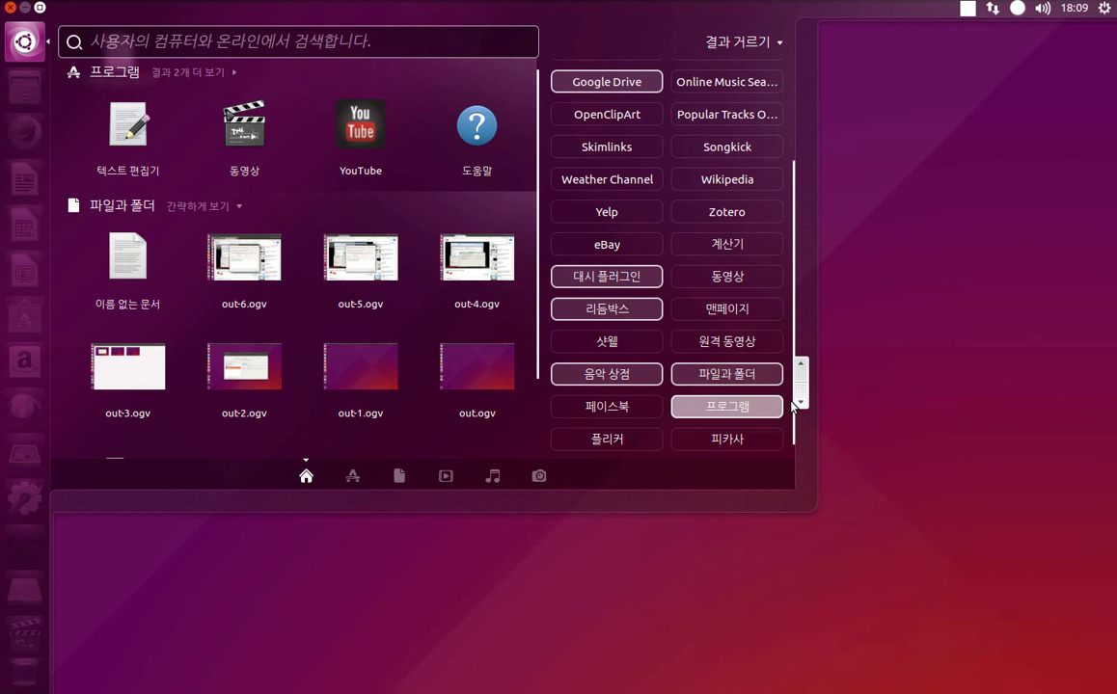
{"action": "left_click_drag", "start_coordinate": [800, 264], "coordinate": [797, 104]}
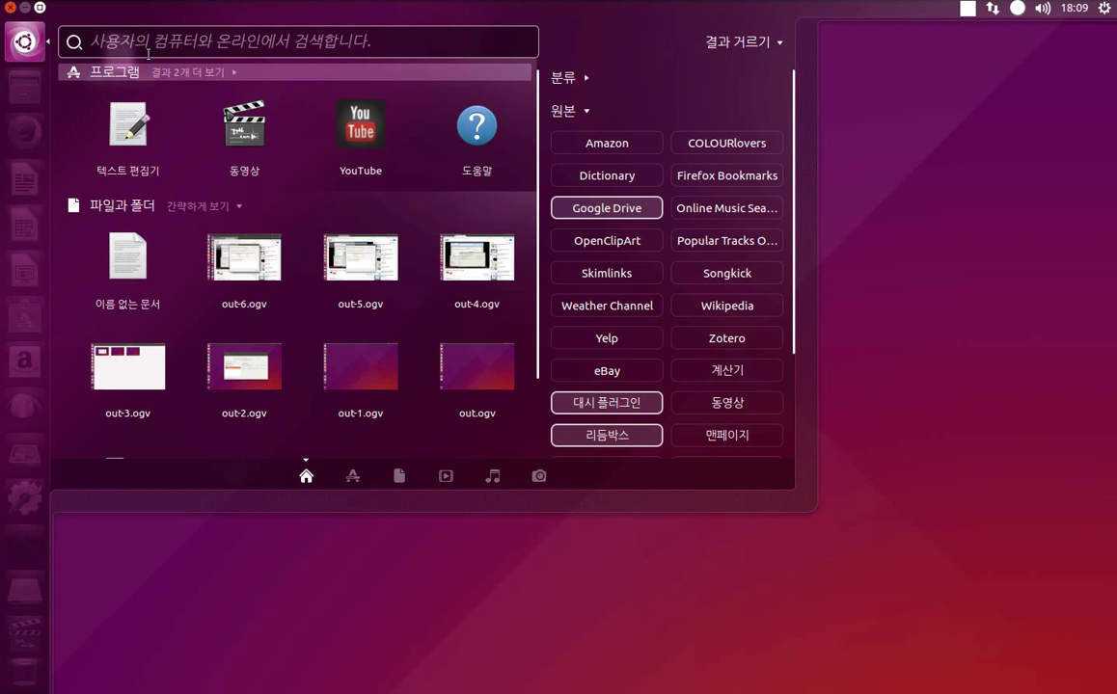
Step: Search the Dash for 디스크 and launch the Disks utility
{"action": "type", "text": "g"}
{"action": "type", "text": "디스크"}
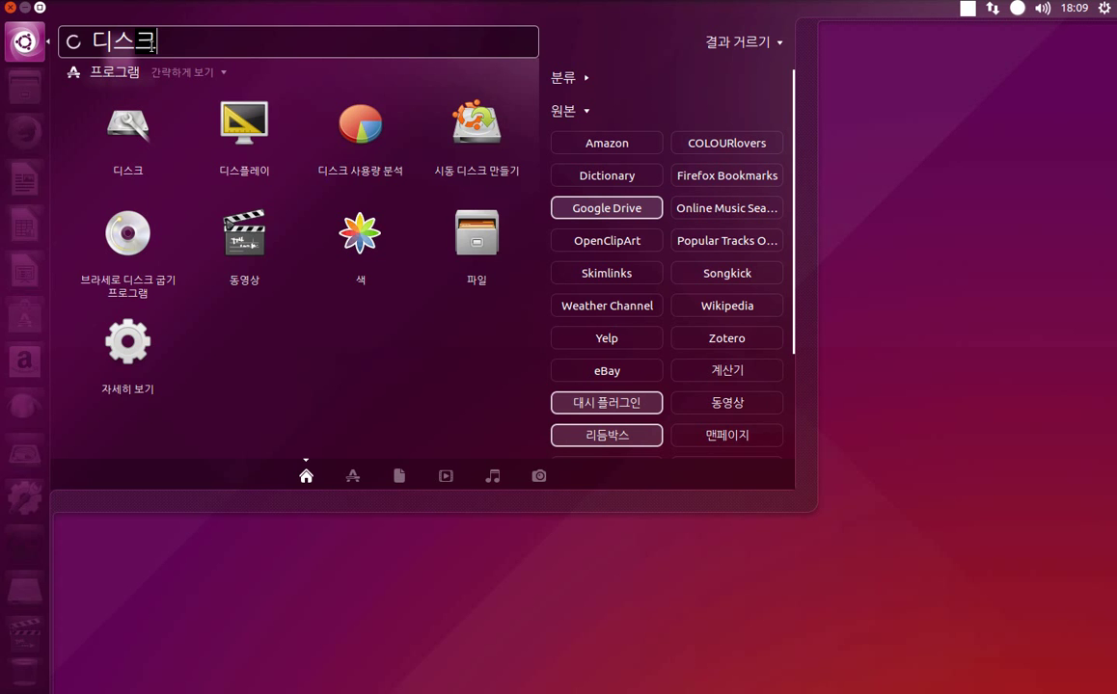
{"action": "left_click", "coordinate": [129, 126]}
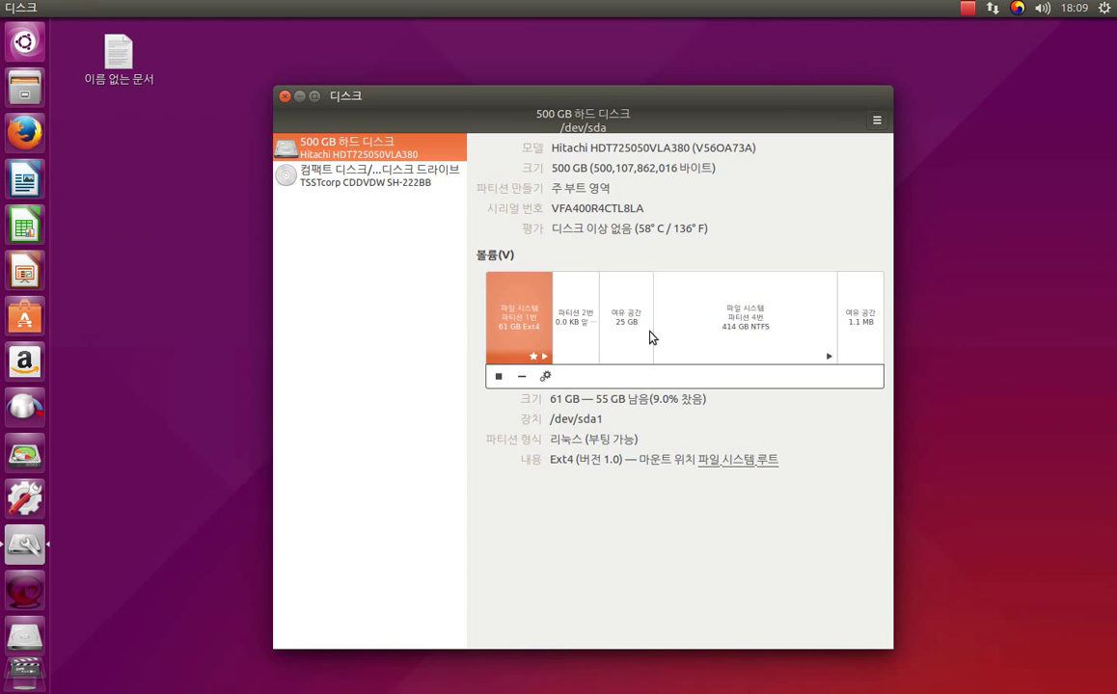
Step: Try to create a 24999 MB EXT4 partition named "backup" in the 25 GB free space, authenticating with the administrator password
{"action": "left_click", "coordinate": [621, 326]}
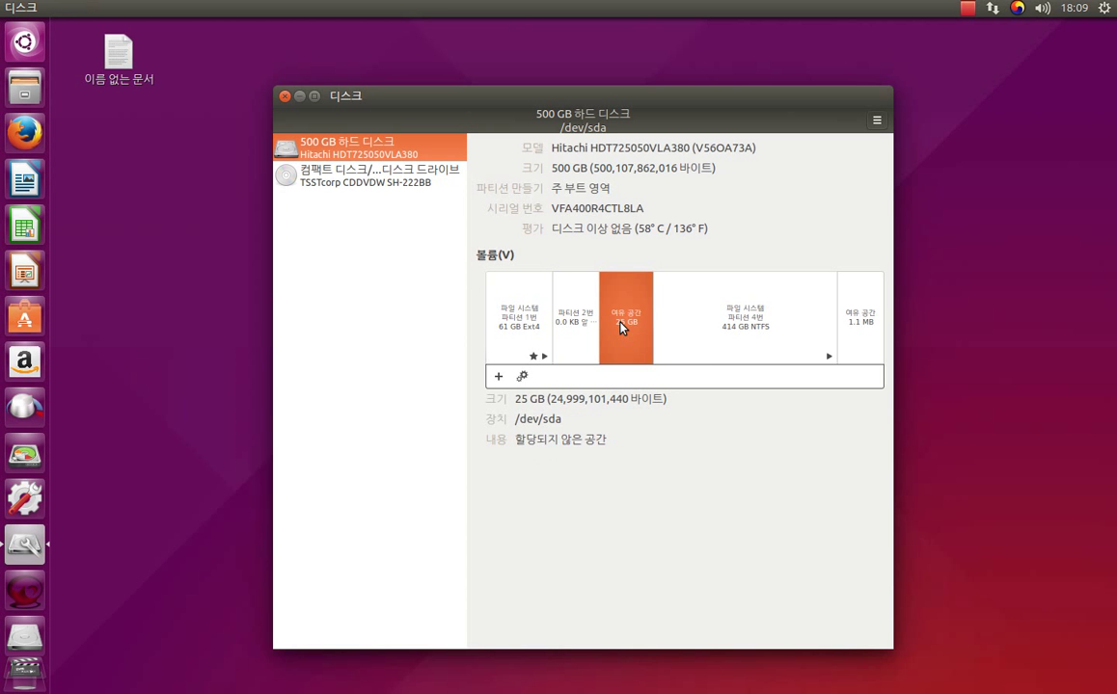
{"action": "left_click", "coordinate": [498, 376]}
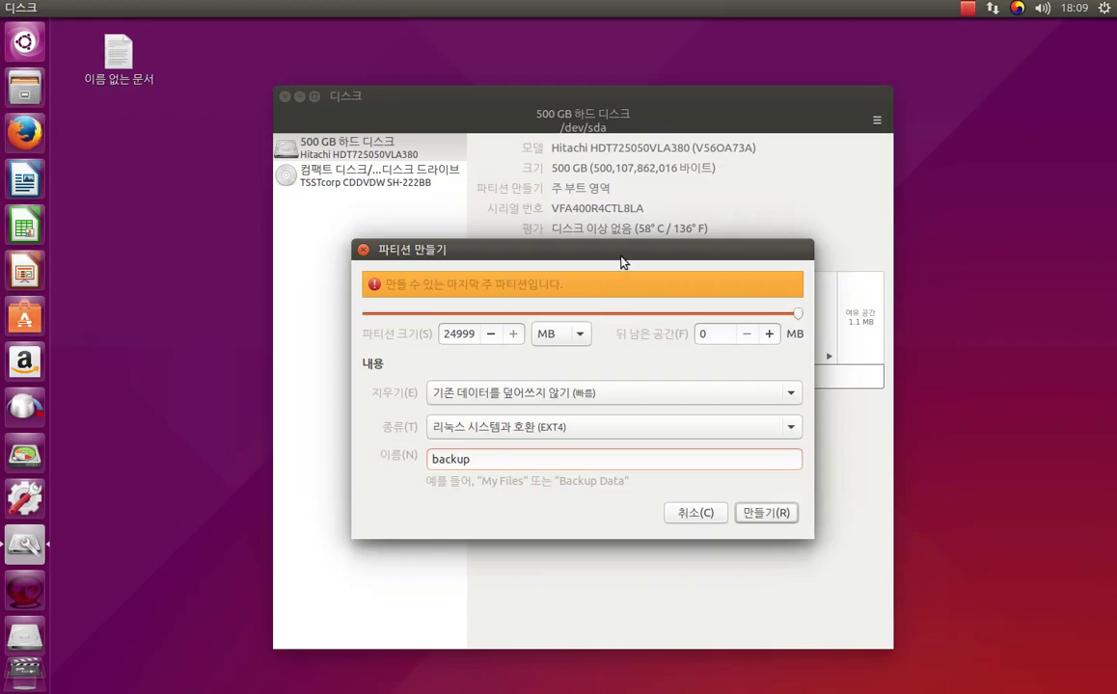
{"action": "left_click_drag", "start_coordinate": [459, 336], "coordinate": [447, 339]}
{"action": "left_click", "coordinate": [777, 516]}
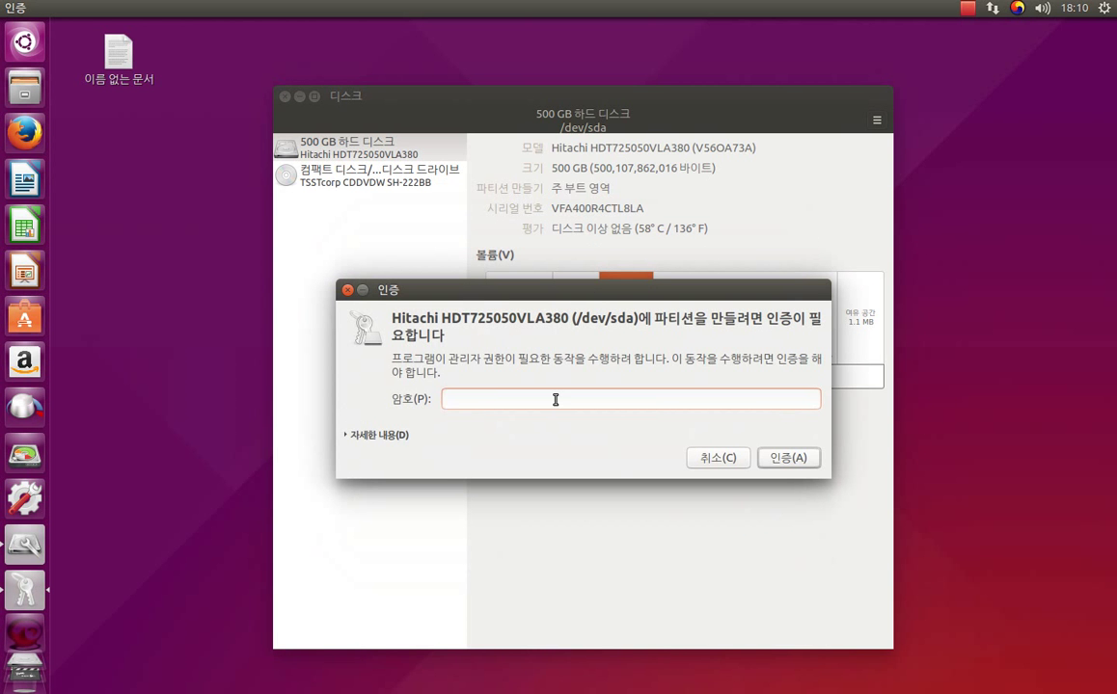
{"action": "type", "text": "••••••"}
{"action": "left_click", "coordinate": [787, 458]}
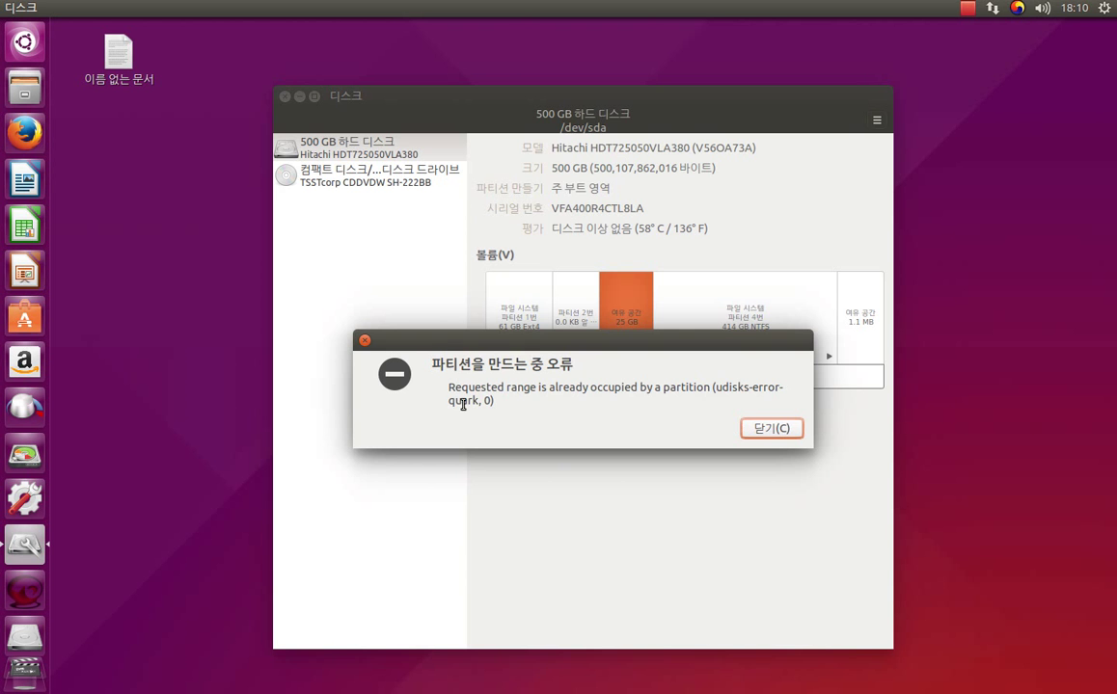
{"action": "left_click", "coordinate": [763, 429]}
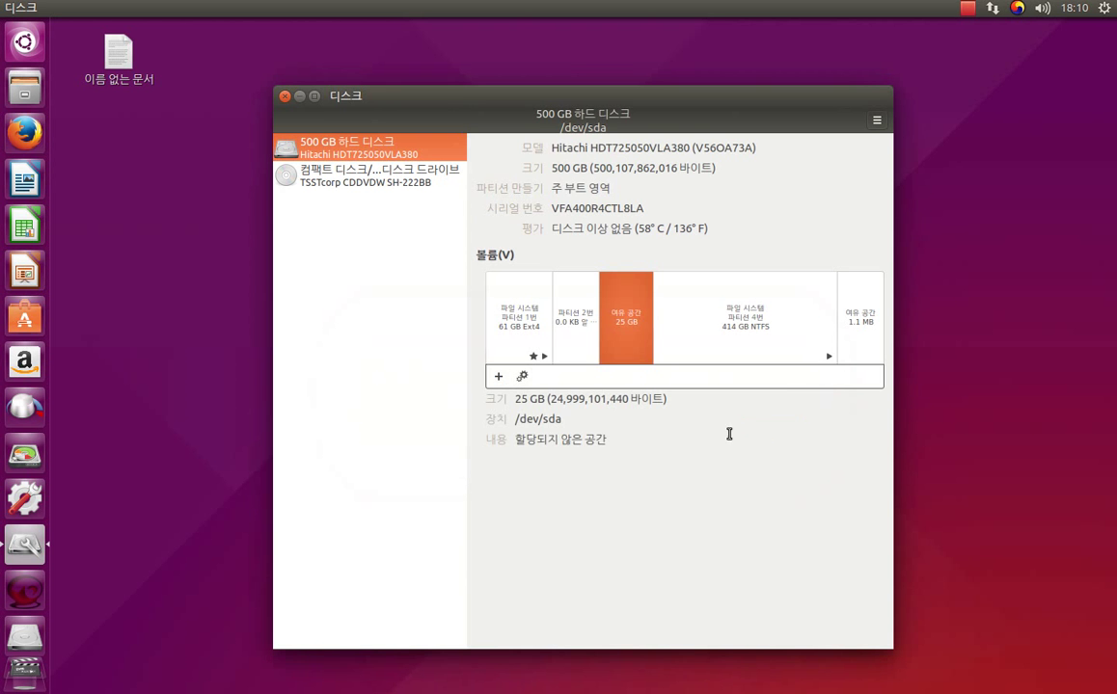
Step: Check which additional partition operations are offered for the 25 GB free space on /dev/sda
{"action": "left_click", "coordinate": [571, 332]}
{"action": "left_click", "coordinate": [617, 335]}
{"action": "left_click", "coordinate": [523, 376]}
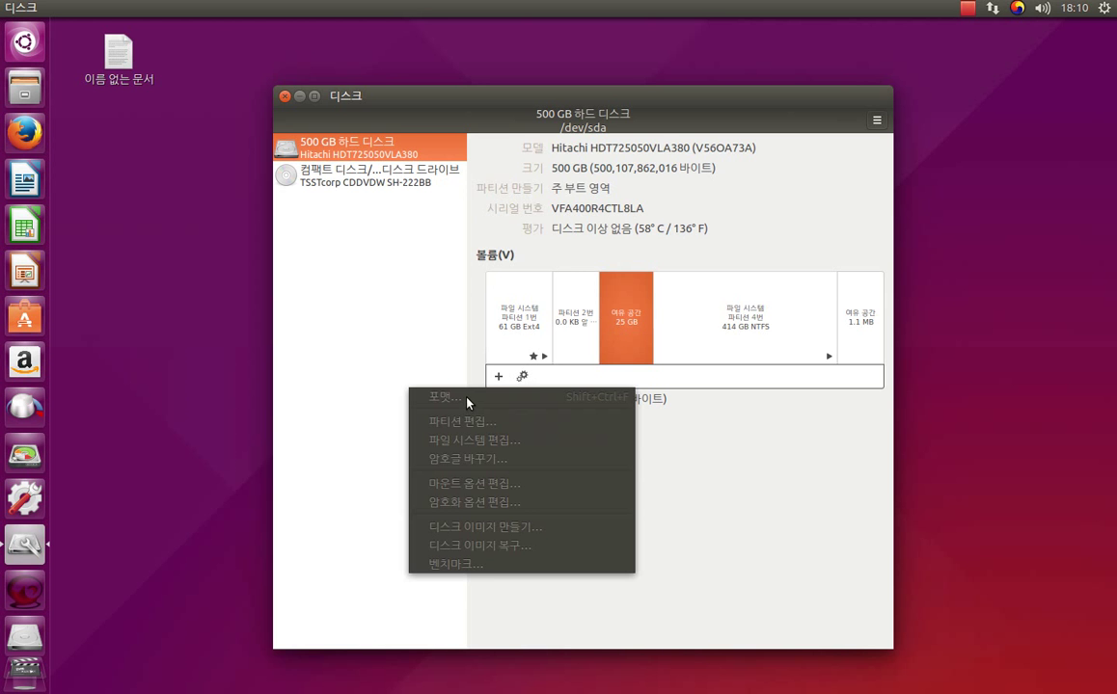
{"action": "left_click", "coordinate": [740, 532]}
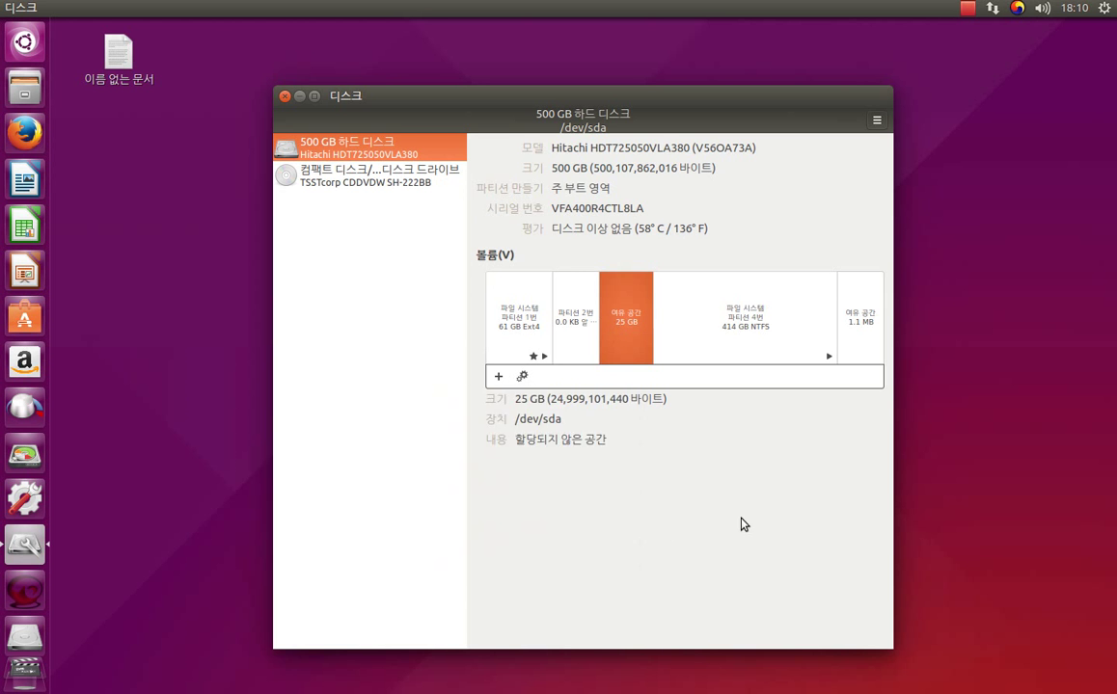
{"action": "left_click", "coordinate": [526, 379]}
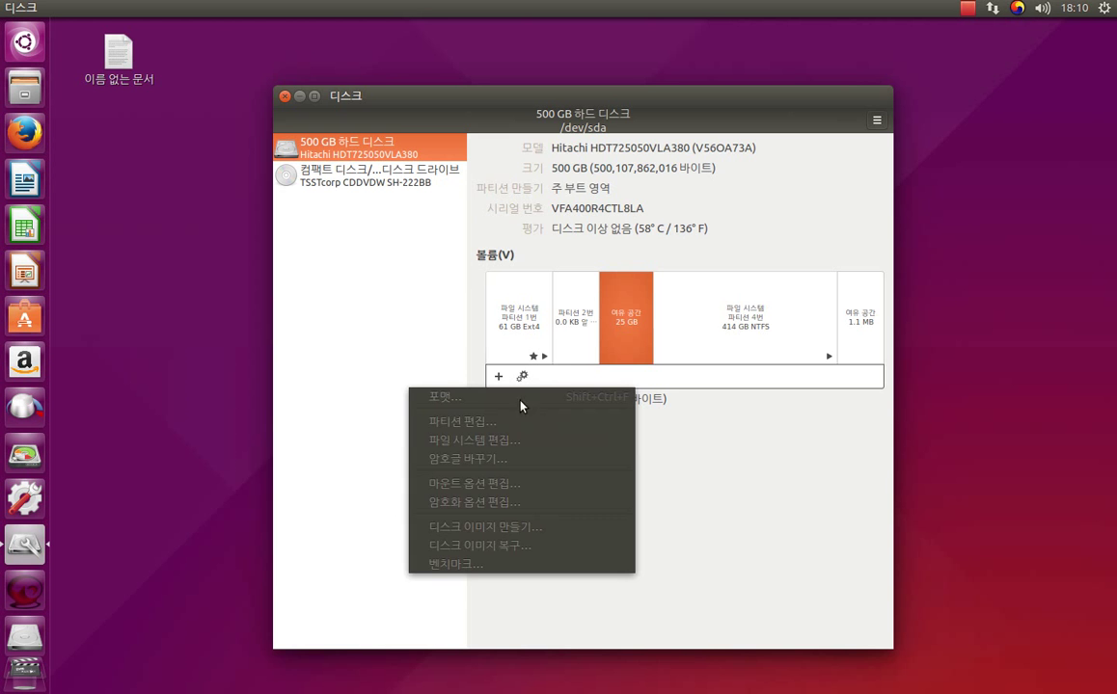
{"action": "left_click", "coordinate": [730, 455]}
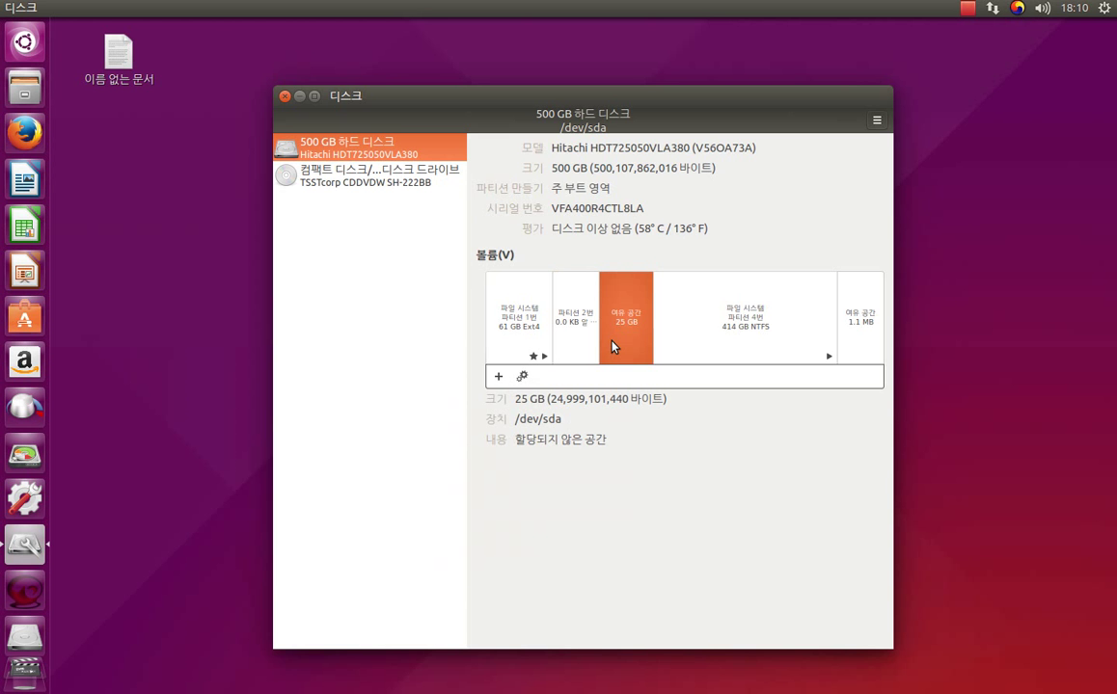
{"action": "left_click", "coordinate": [499, 376]}
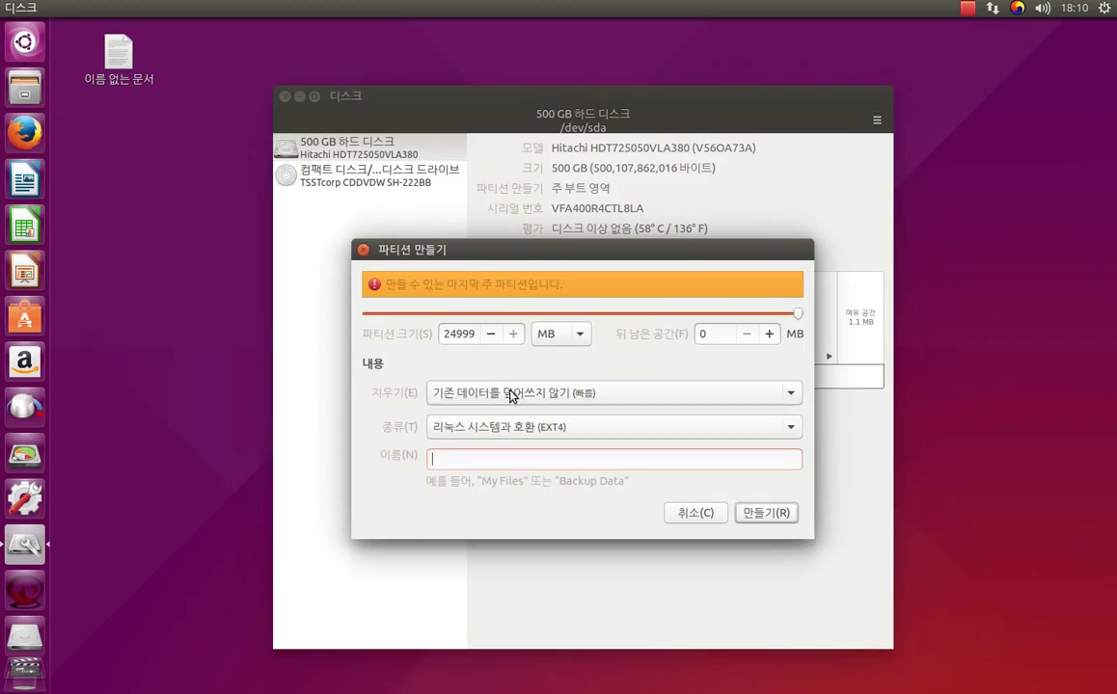
{"action": "left_click", "coordinate": [511, 395]}
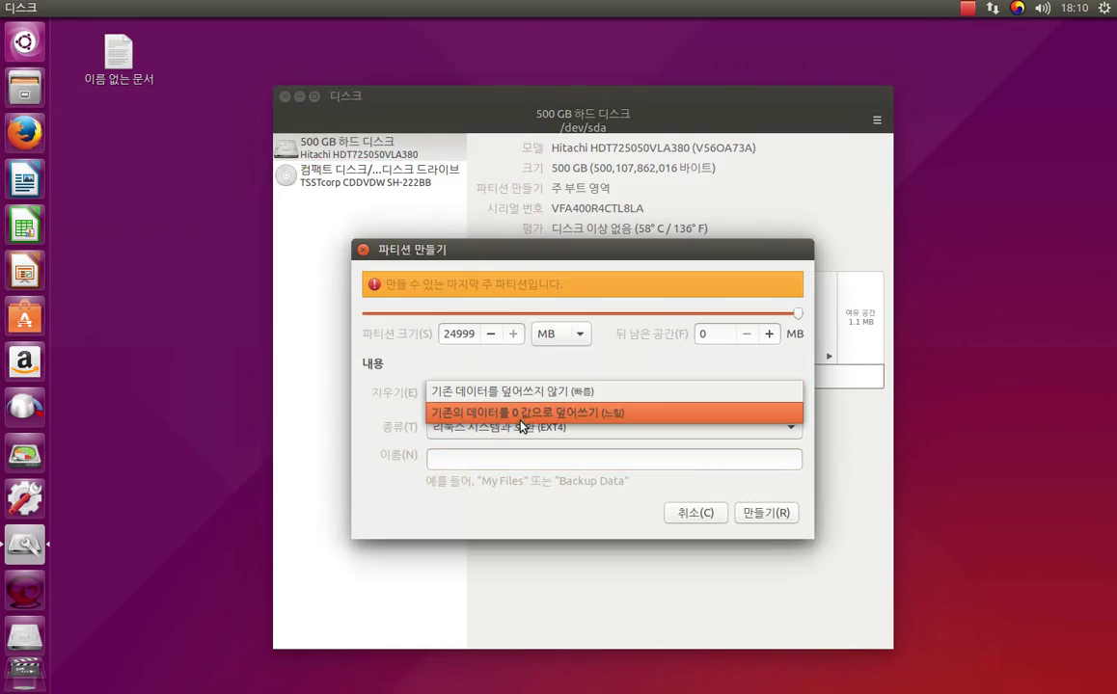
{"action": "left_click", "coordinate": [521, 392]}
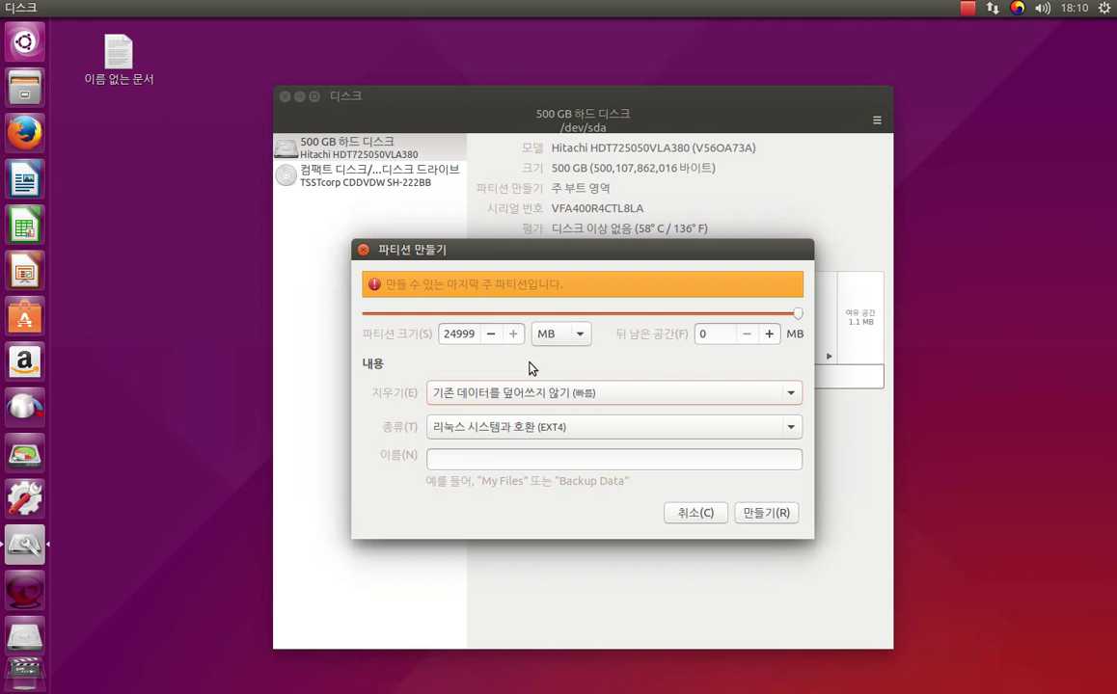
{"action": "left_click", "coordinate": [481, 459]}
{"action": "left_click", "coordinate": [363, 251]}
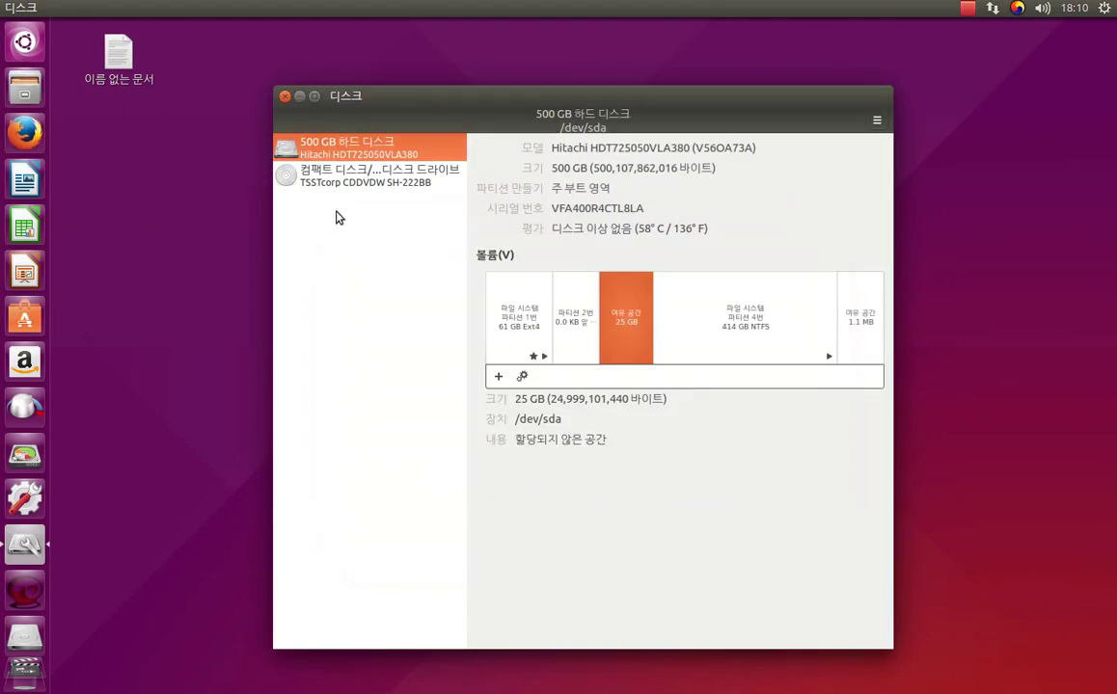
Step: Close the Disks utility and launch GParted, authenticating with the administrator password
{"action": "left_click", "coordinate": [283, 101]}
{"action": "left_click", "coordinate": [25, 454]}
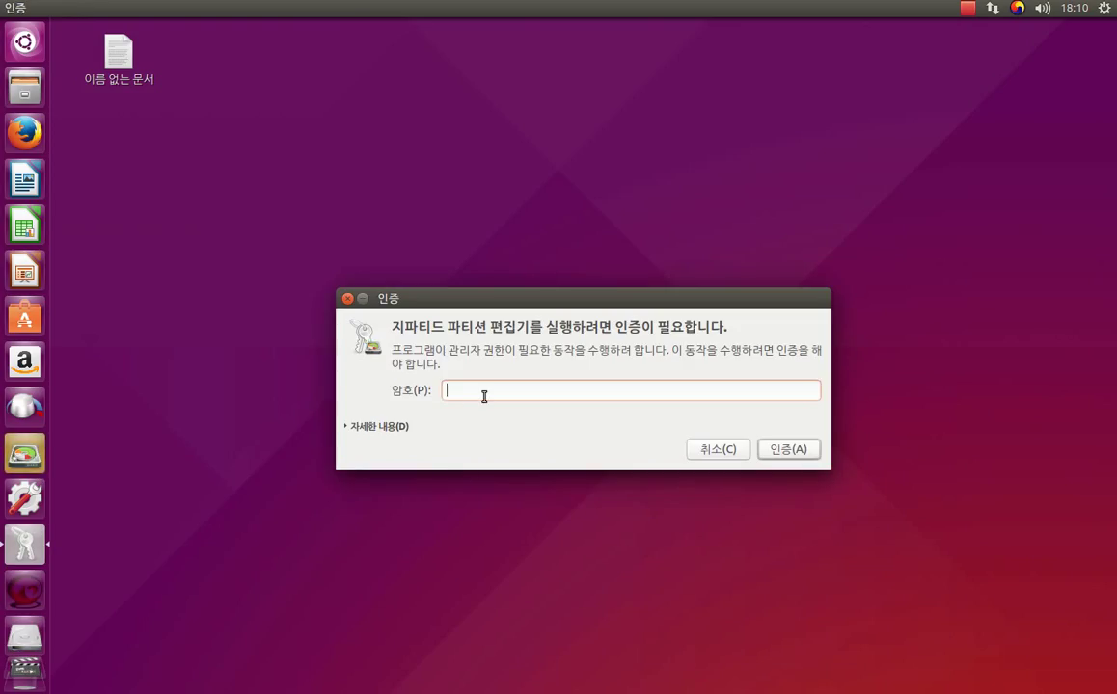
{"action": "type", "text": "******"}
{"action": "key", "text": "Return"}
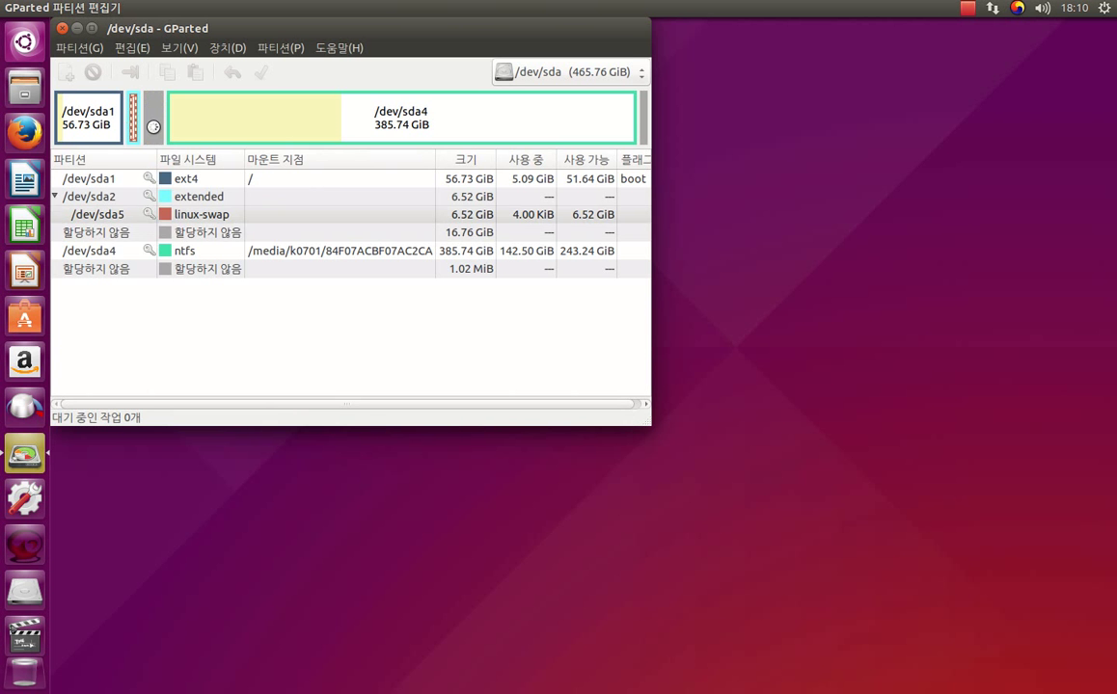
Step: Queue a new 17166 MiB primary ext4 partition labelled "backup" in the unallocated space before /dev/sda4
{"action": "right_click", "coordinate": [156, 128]}
{"action": "left_click", "coordinate": [168, 138]}
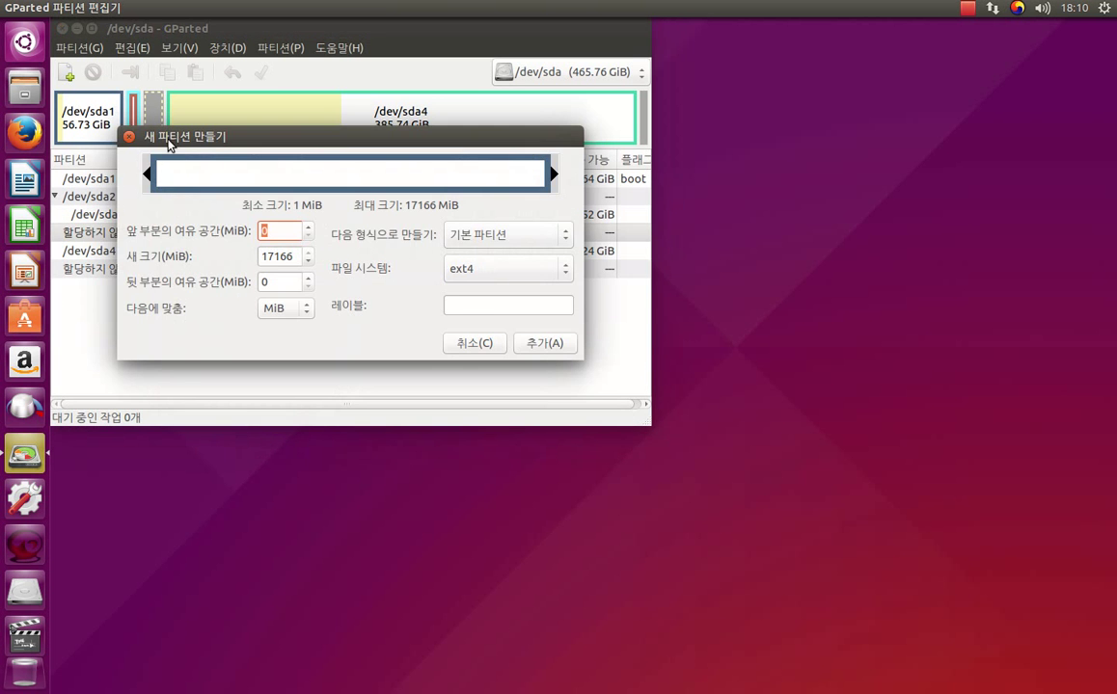
{"action": "left_click", "coordinate": [478, 307]}
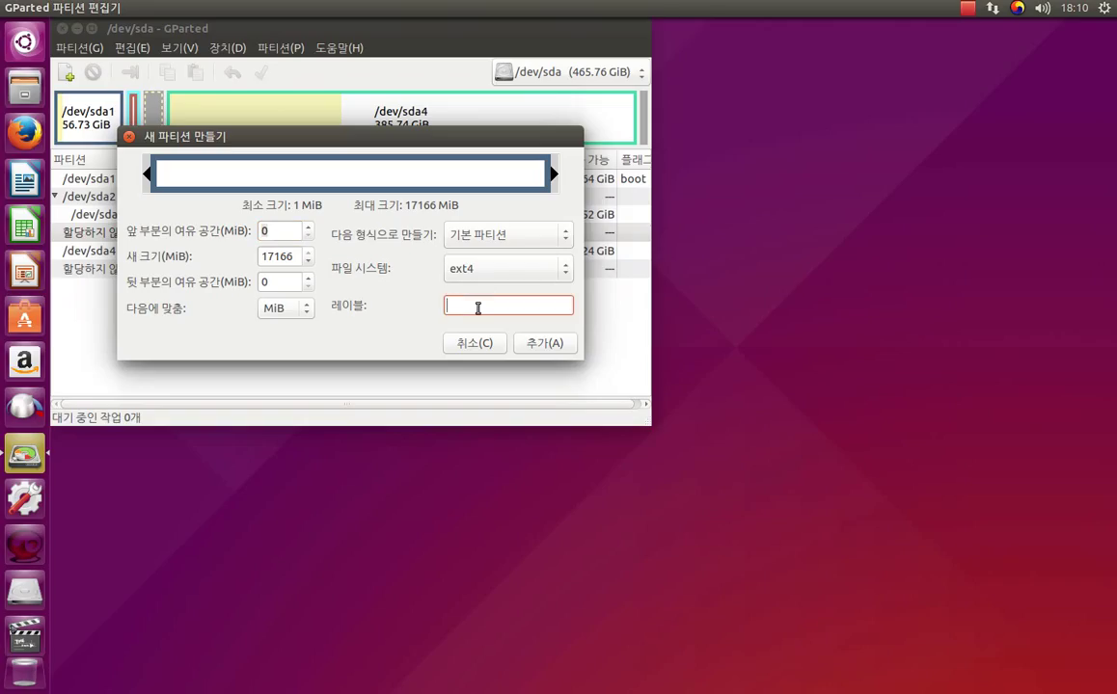
{"action": "type", "text": "b"}
{"action": "type", "text": "nackup"}
{"action": "left_click", "coordinate": [545, 344]}
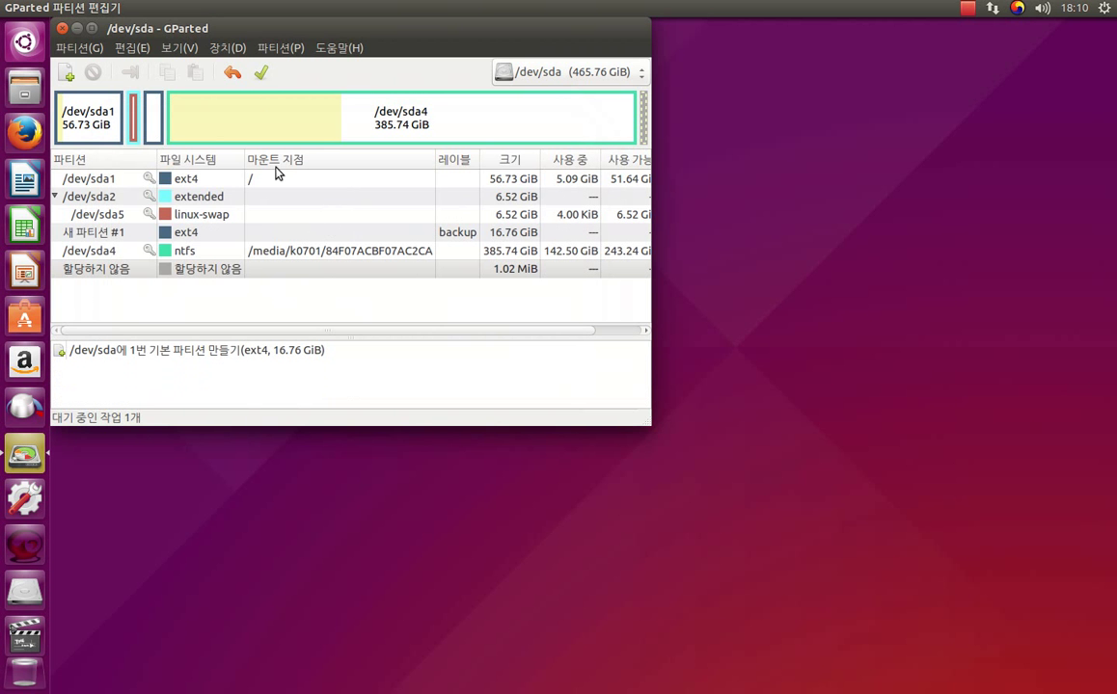
Step: Apply the queued "backup" partition creation to /dev/sda and compare the new /dev/sda3 with /dev/sda1
{"action": "left_click", "coordinate": [261, 73]}
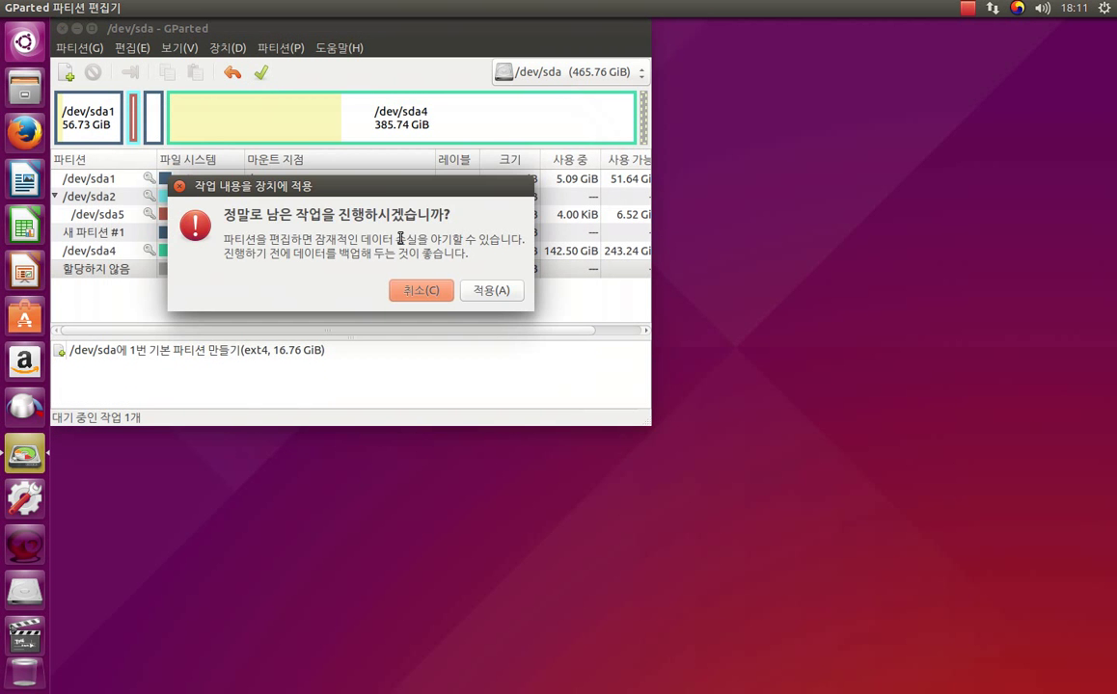
{"action": "left_click", "coordinate": [480, 294]}
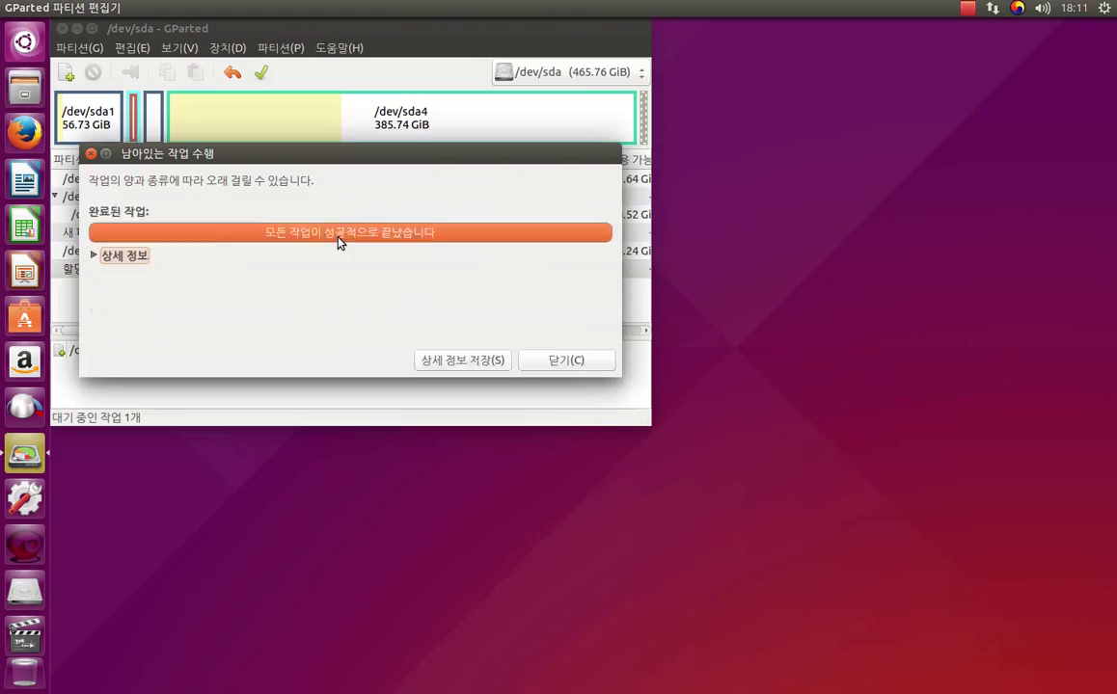
{"action": "left_click", "coordinate": [555, 360]}
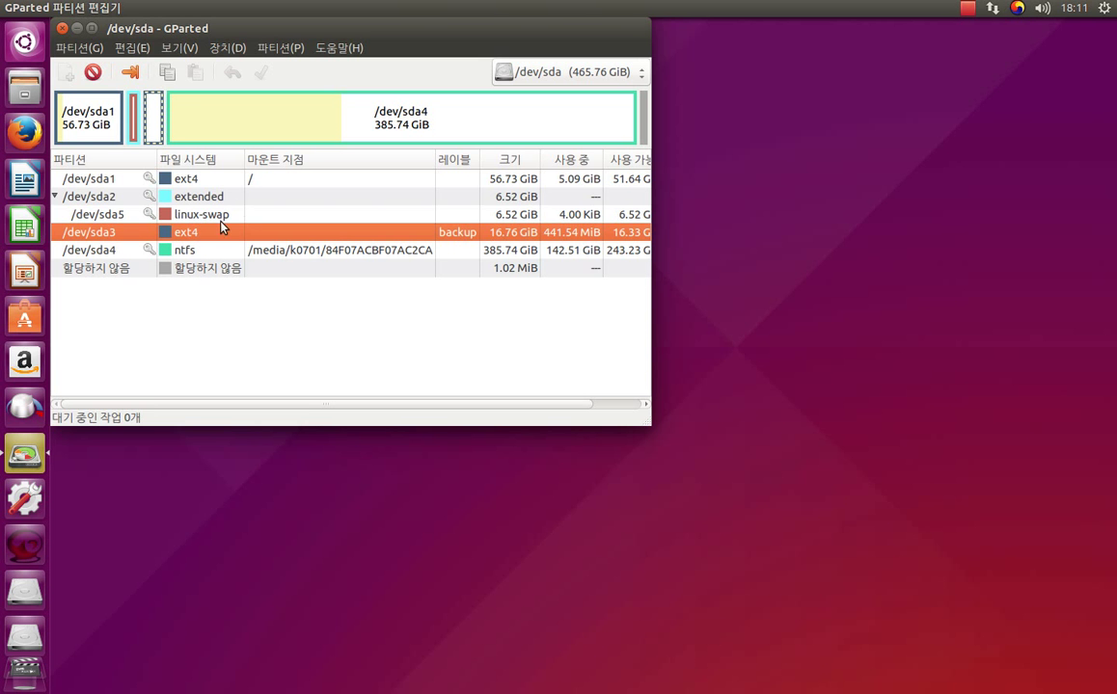
{"action": "left_click", "coordinate": [258, 183]}
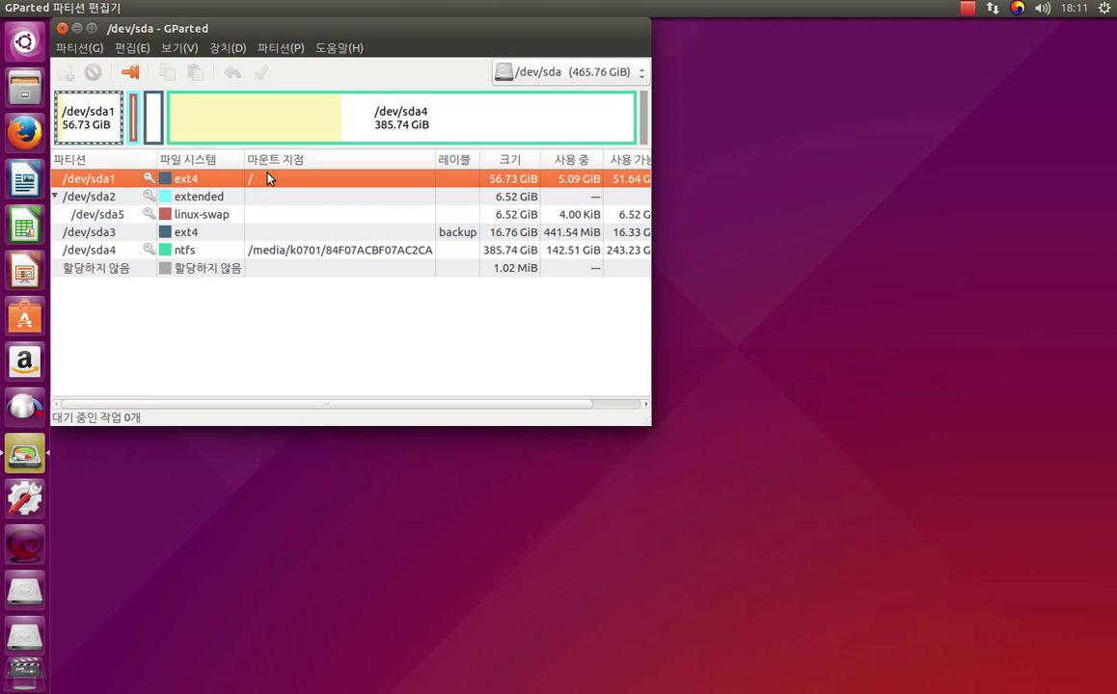
{"action": "left_click", "coordinate": [264, 241]}
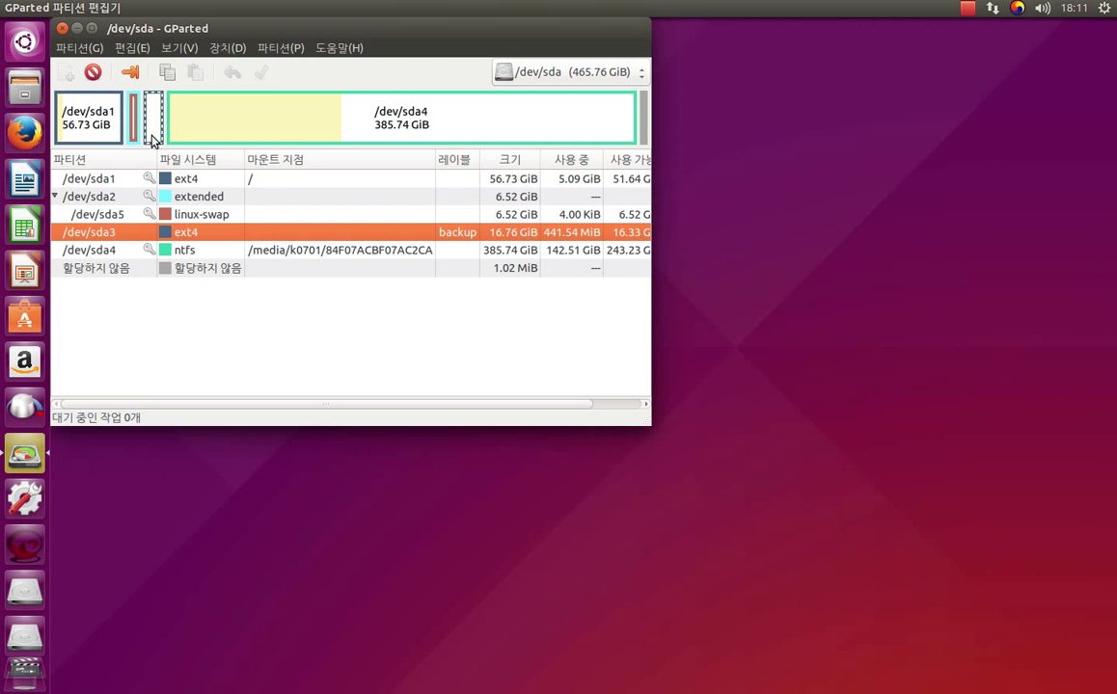
Step: Close GParted and reopen the Disks utility from the Dash
{"action": "left_click", "coordinate": [62, 28]}
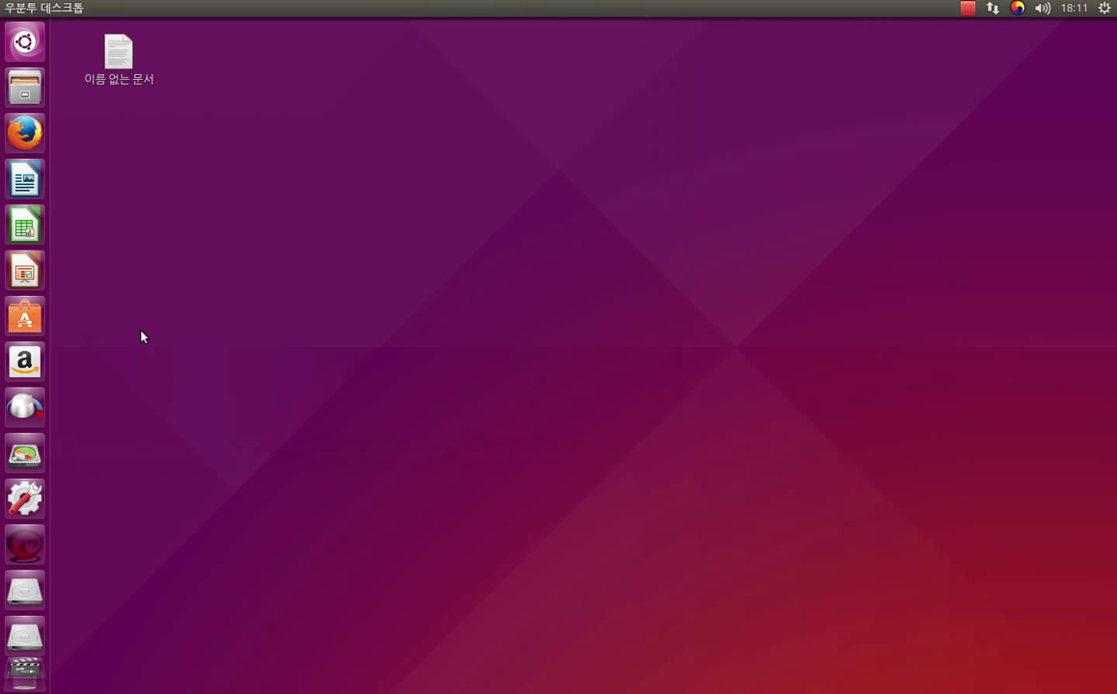
{"action": "left_click", "coordinate": [21, 44]}
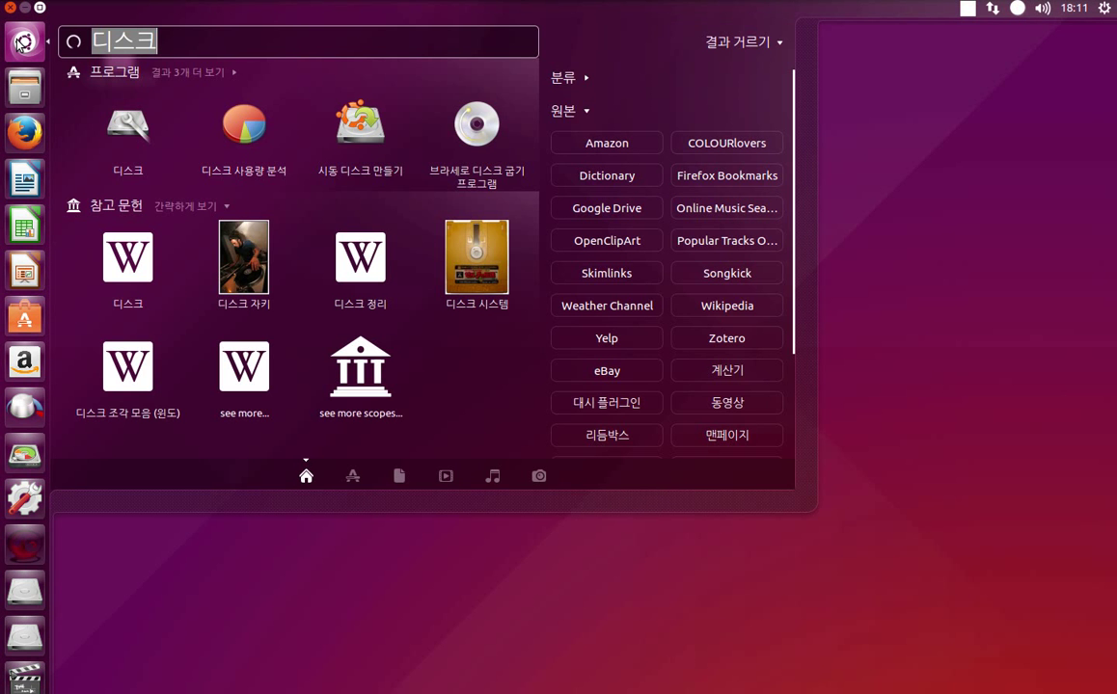
{"action": "left_click", "coordinate": [130, 128]}
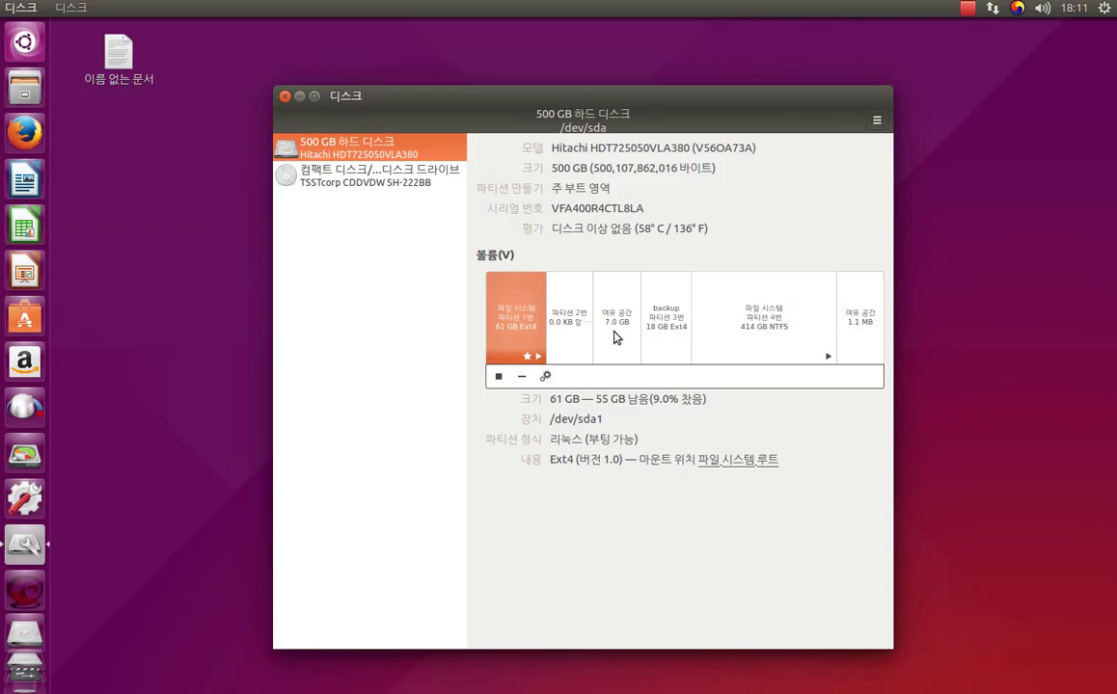
Step: Delete the "backup" partition /dev/sda3 from the 500 GB hard disk, authenticating with the administrator password
{"action": "left_click", "coordinate": [662, 334]}
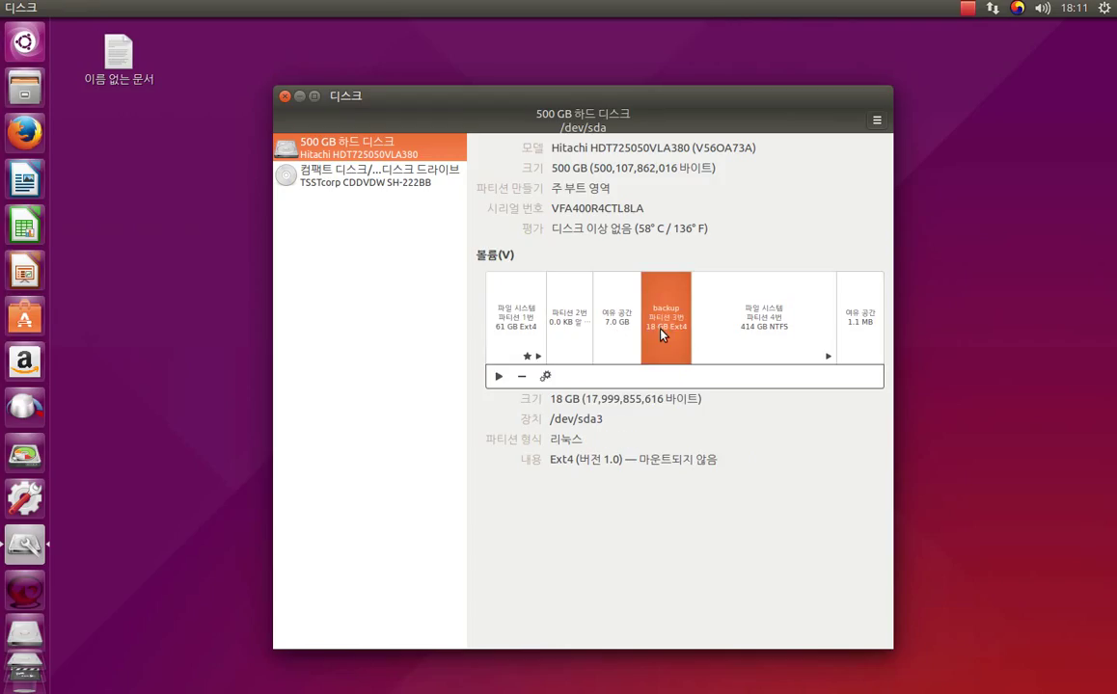
{"action": "left_click", "coordinate": [521, 378]}
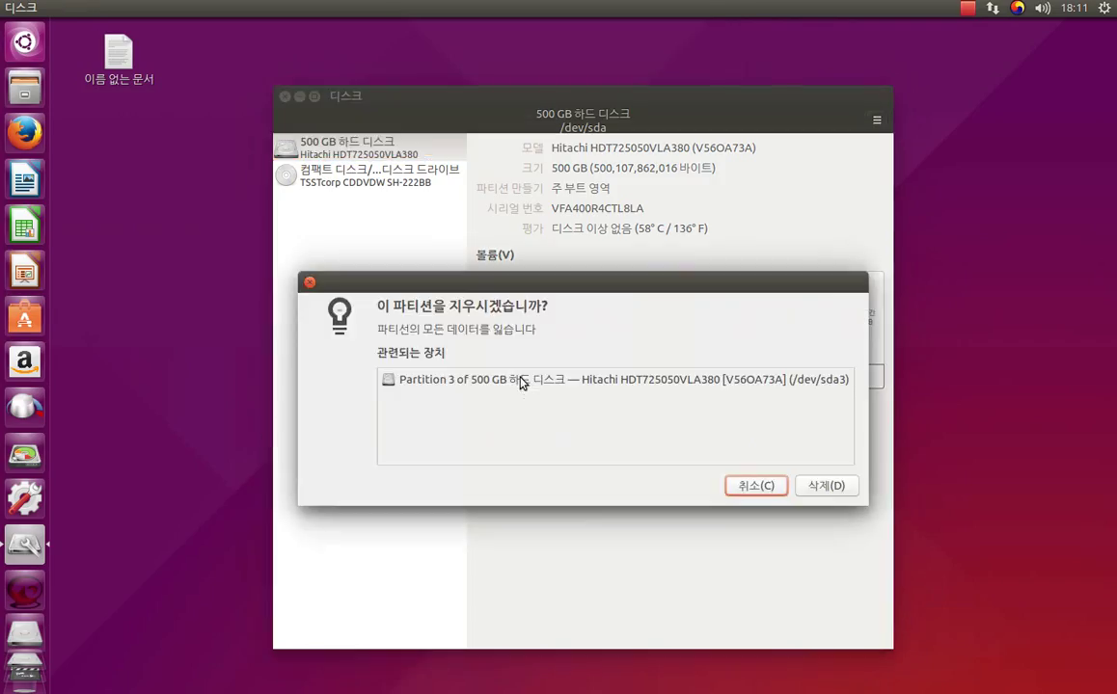
{"action": "left_click", "coordinate": [815, 488]}
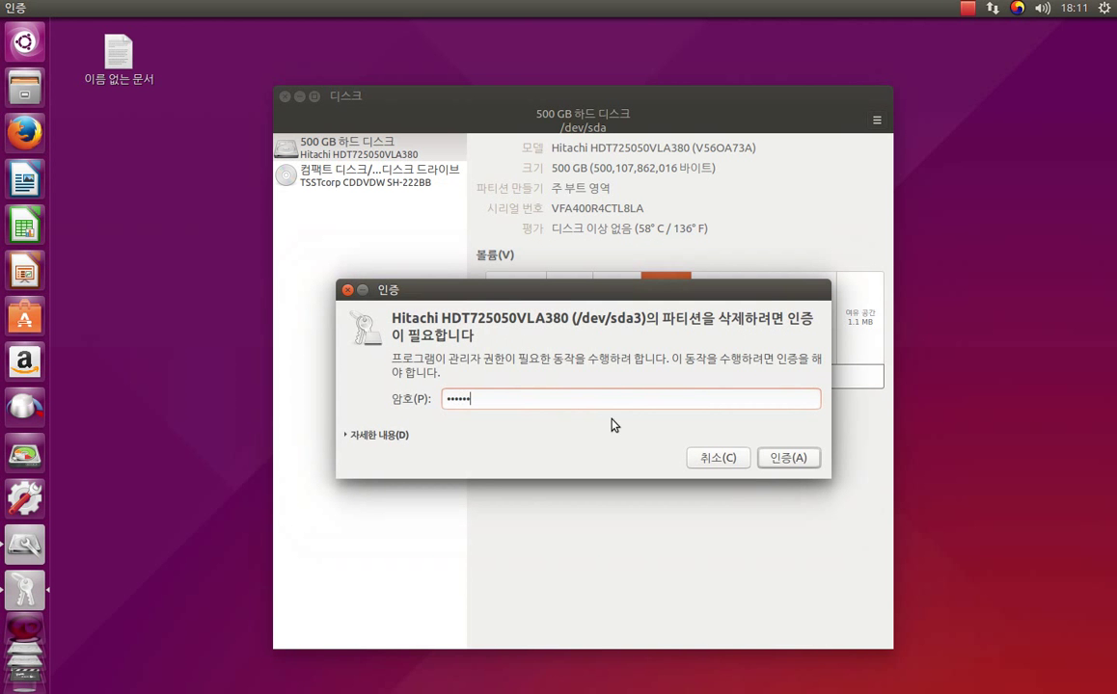
{"action": "left_click", "coordinate": [771, 458]}
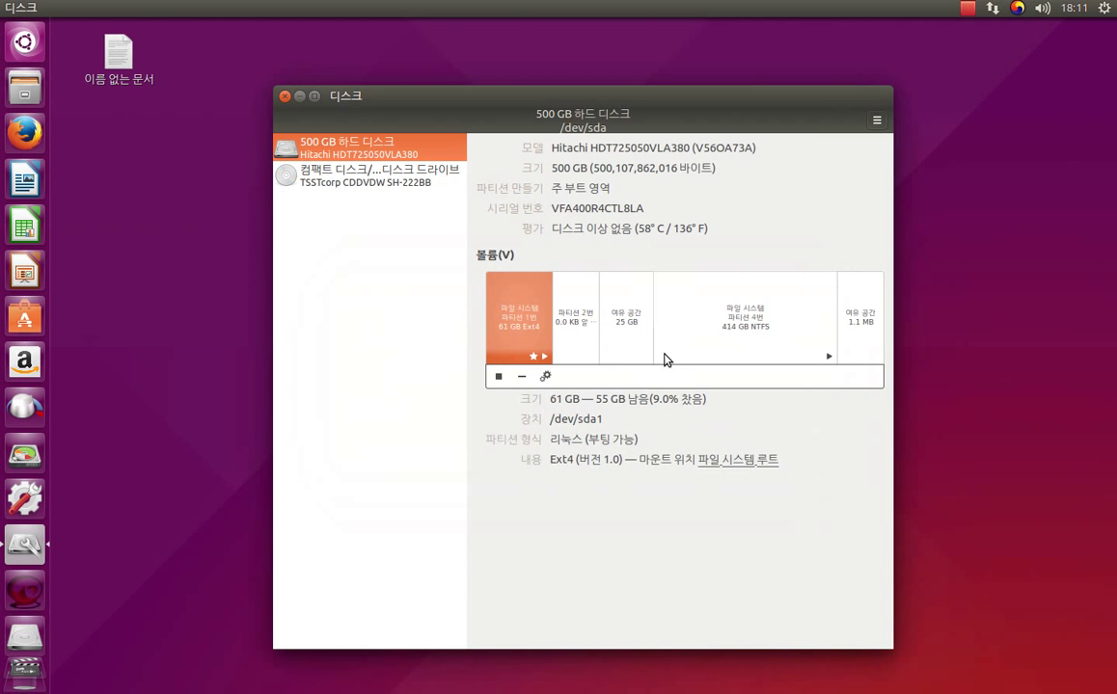
Step: Try to create a 24999 MB EXT4 partition named "/backup" in the 25 GB free space
{"action": "left_click", "coordinate": [620, 337]}
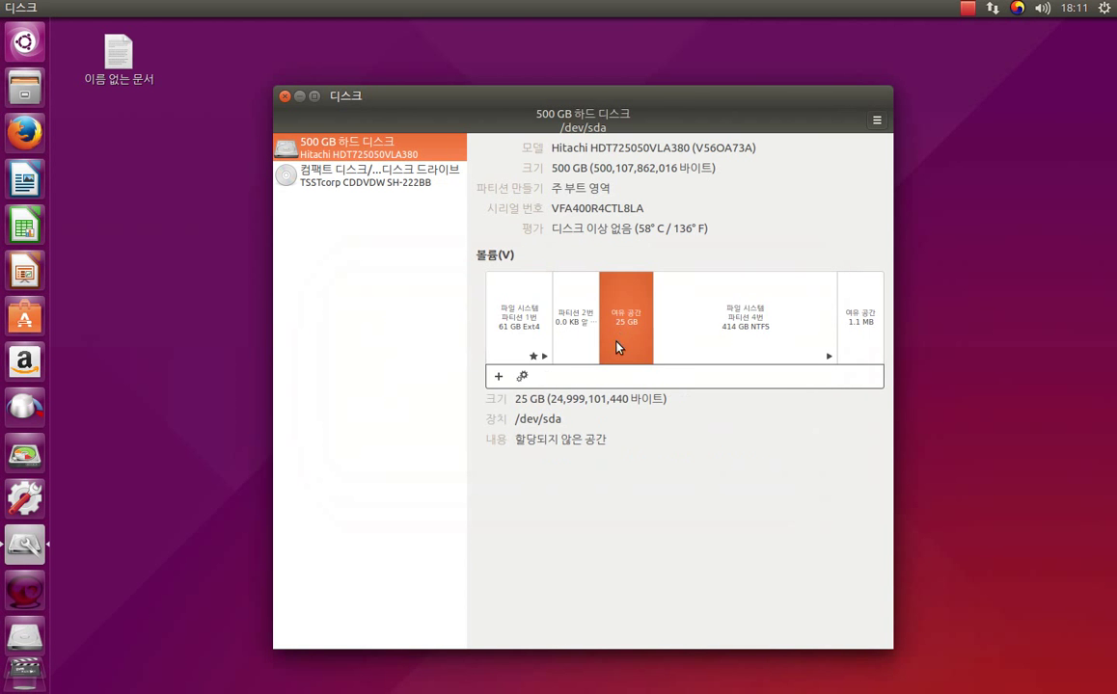
{"action": "left_click", "coordinate": [496, 378]}
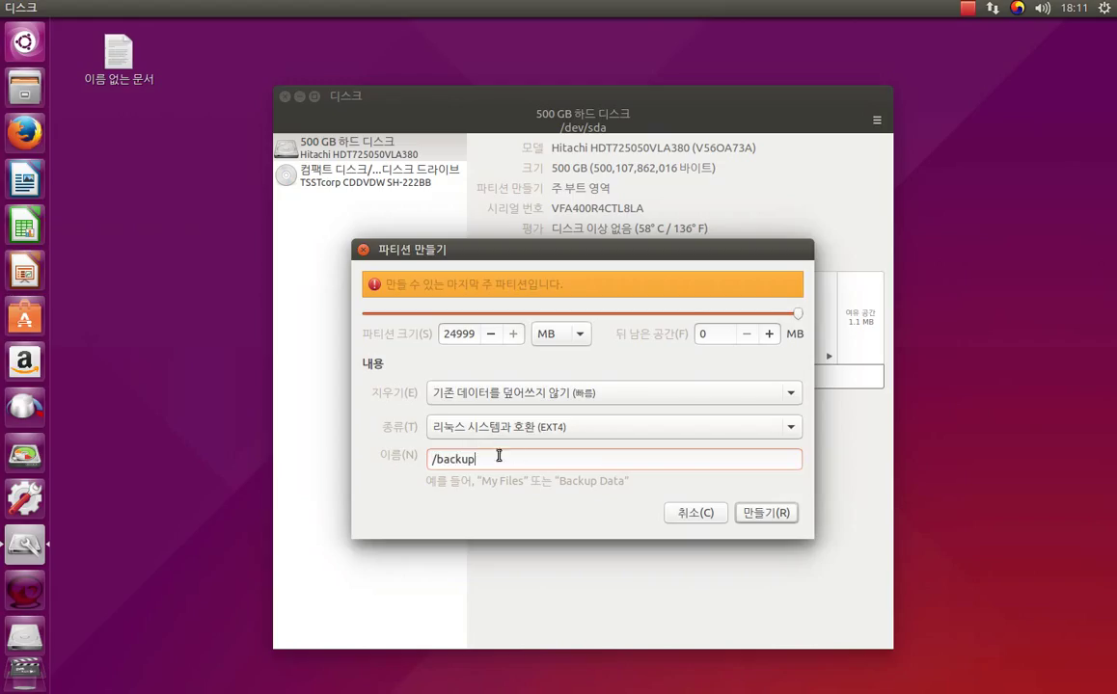
{"action": "left_click", "coordinate": [772, 513]}
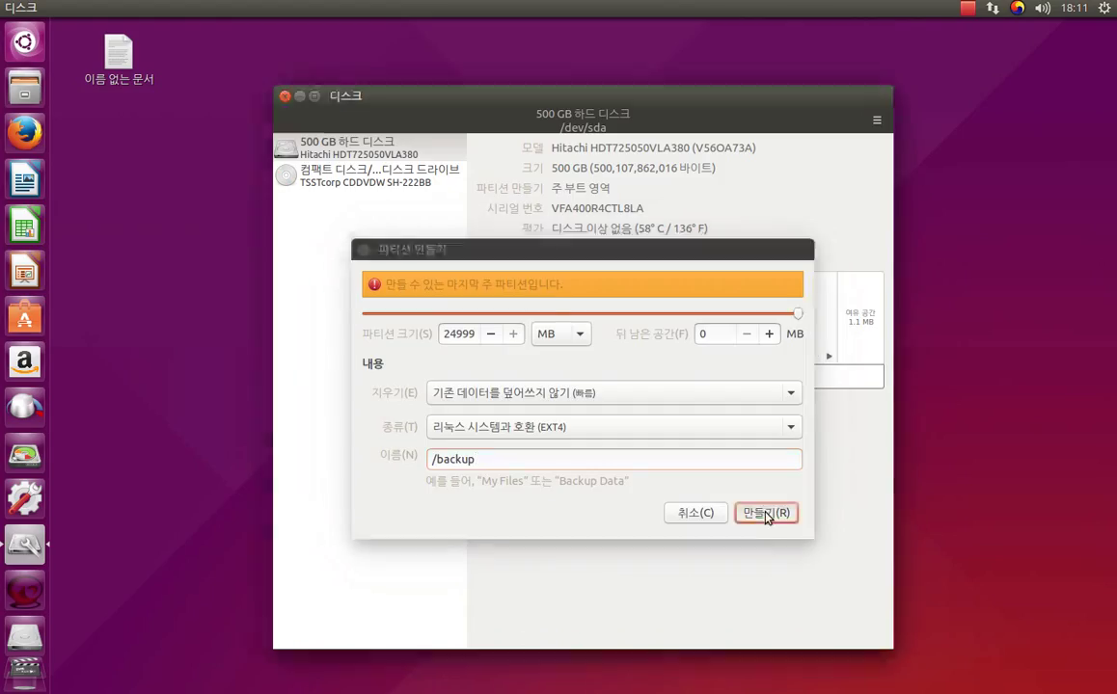
{"action": "left_click", "coordinate": [752, 437]}
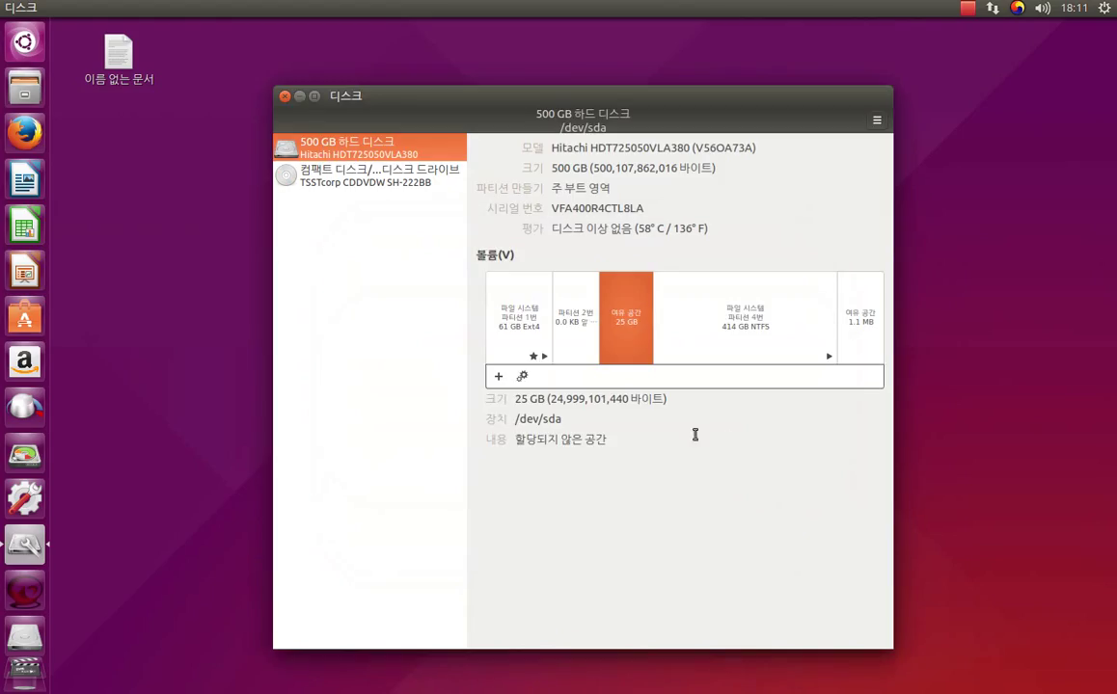
Step: Check the erase and type options offered for a new partition in the 25 GB free space, and cancel its creation
{"action": "left_click", "coordinate": [498, 376]}
{"action": "left_click", "coordinate": [525, 402]}
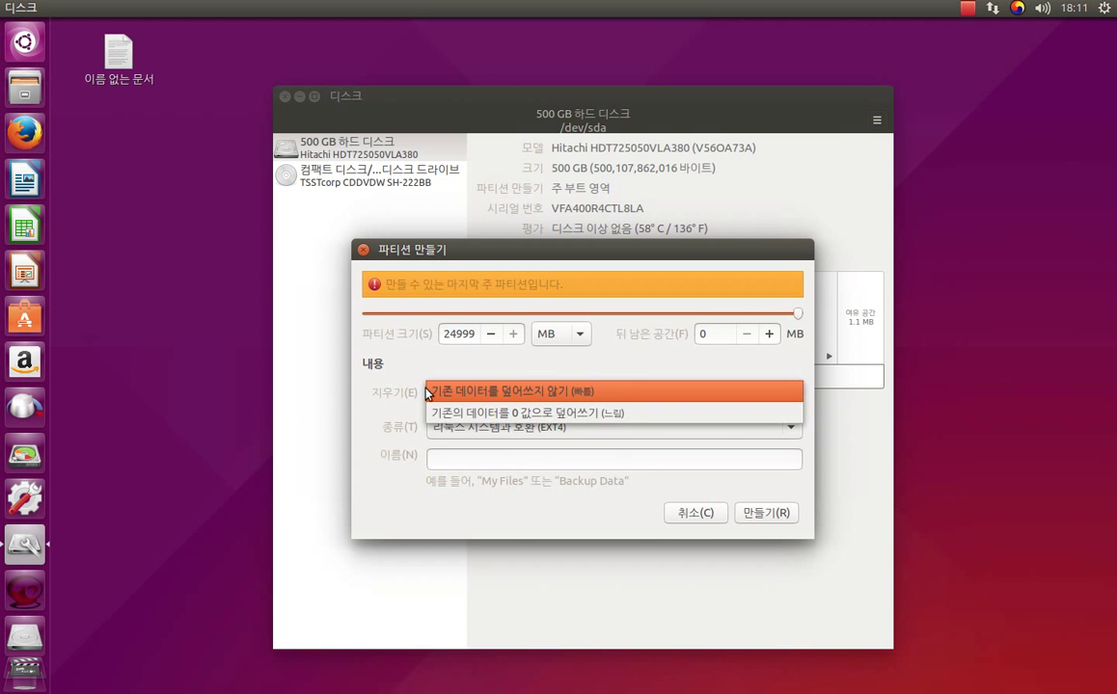
{"action": "left_click", "coordinate": [429, 392]}
{"action": "left_click", "coordinate": [502, 431]}
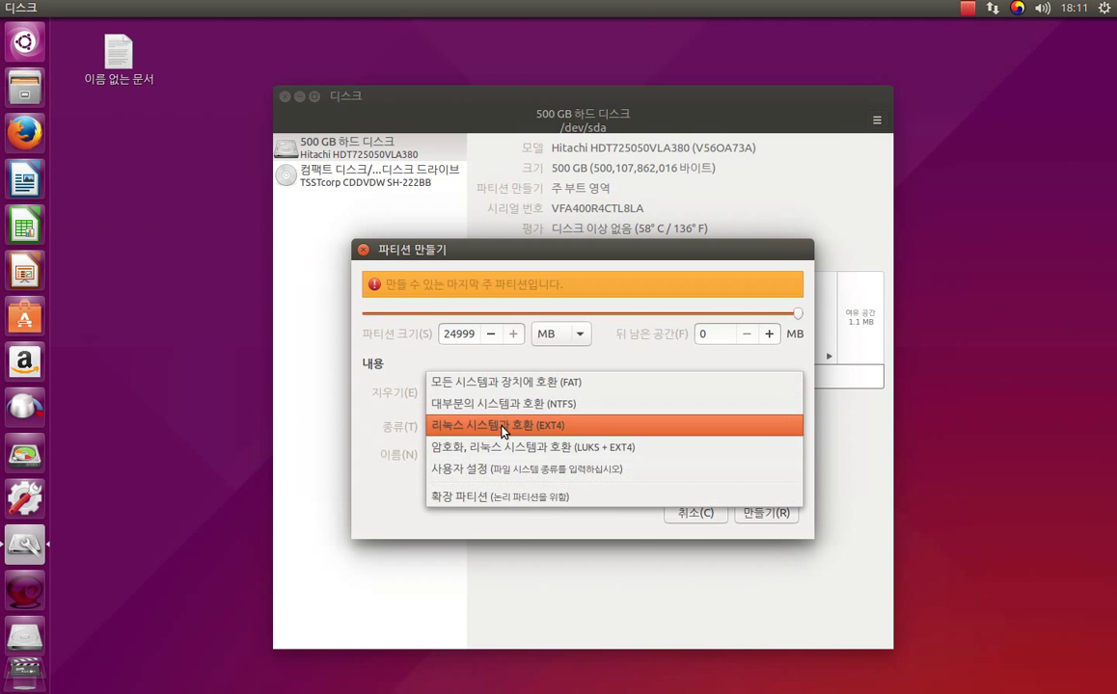
{"action": "left_click", "coordinate": [397, 434]}
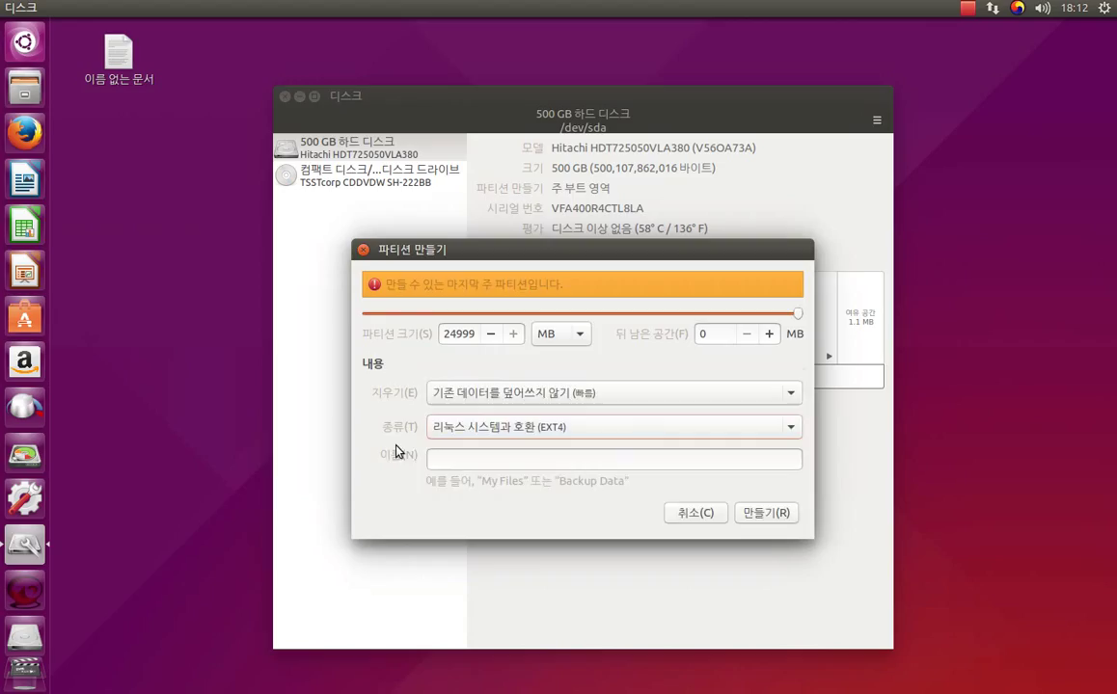
{"action": "left_click", "coordinate": [690, 514]}
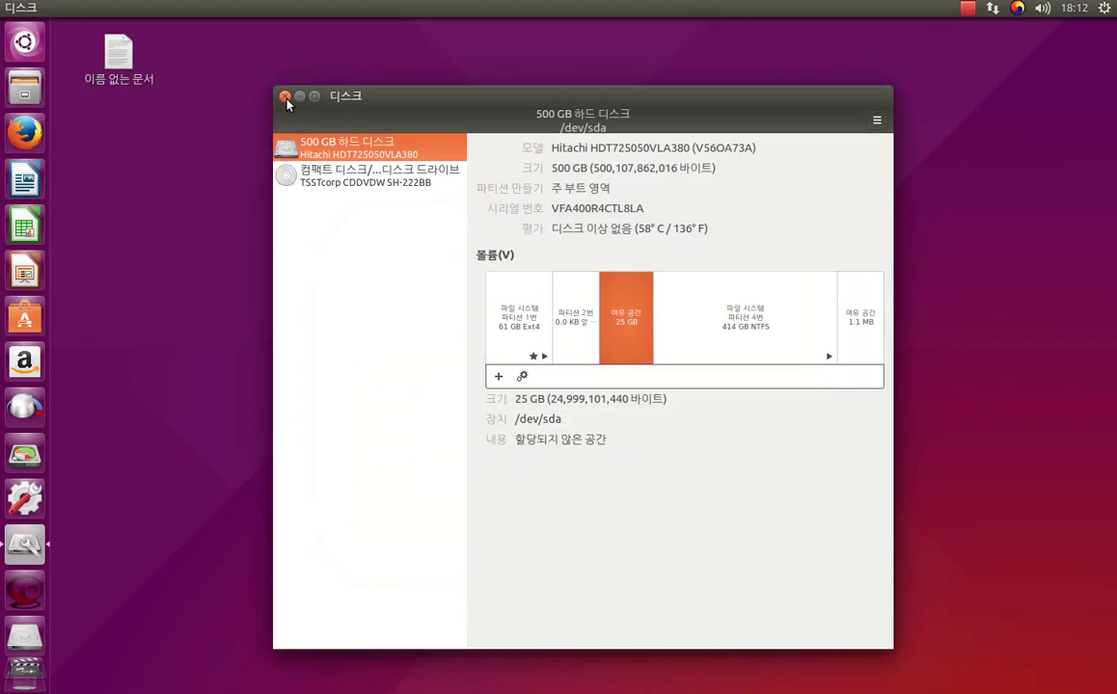
Step: Close the Disks utility and launch GParted, authenticating with the administrator password
{"action": "left_click", "coordinate": [522, 376]}
{"action": "left_click", "coordinate": [362, 370]}
{"action": "left_click", "coordinate": [284, 96]}
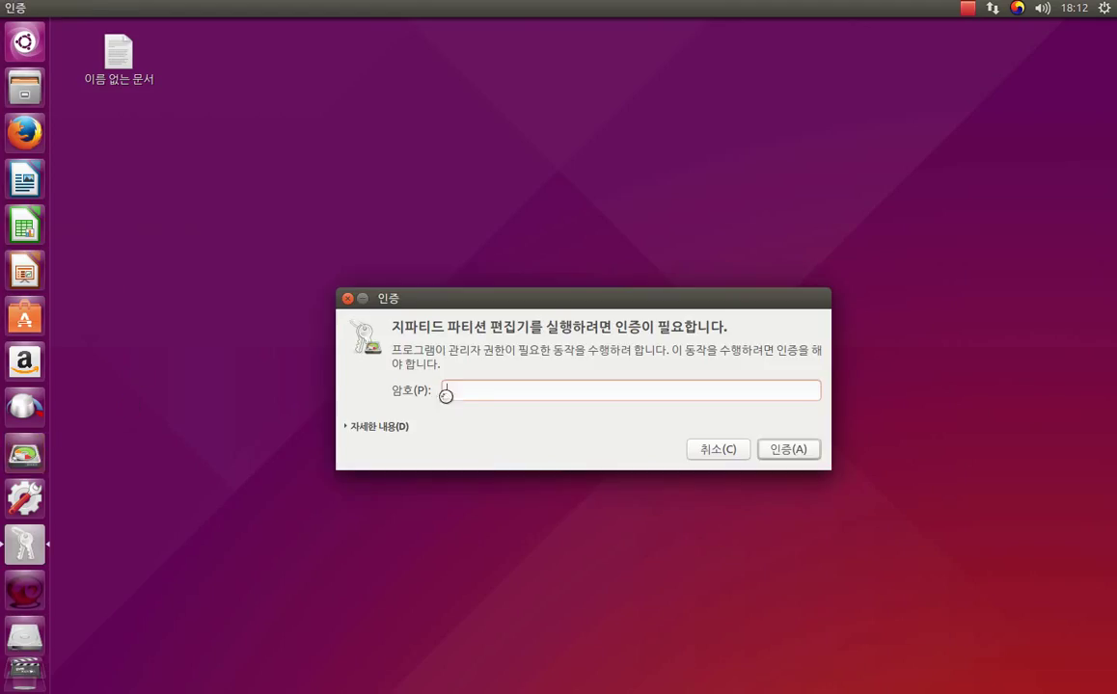
{"action": "type", "text": "••••••"}
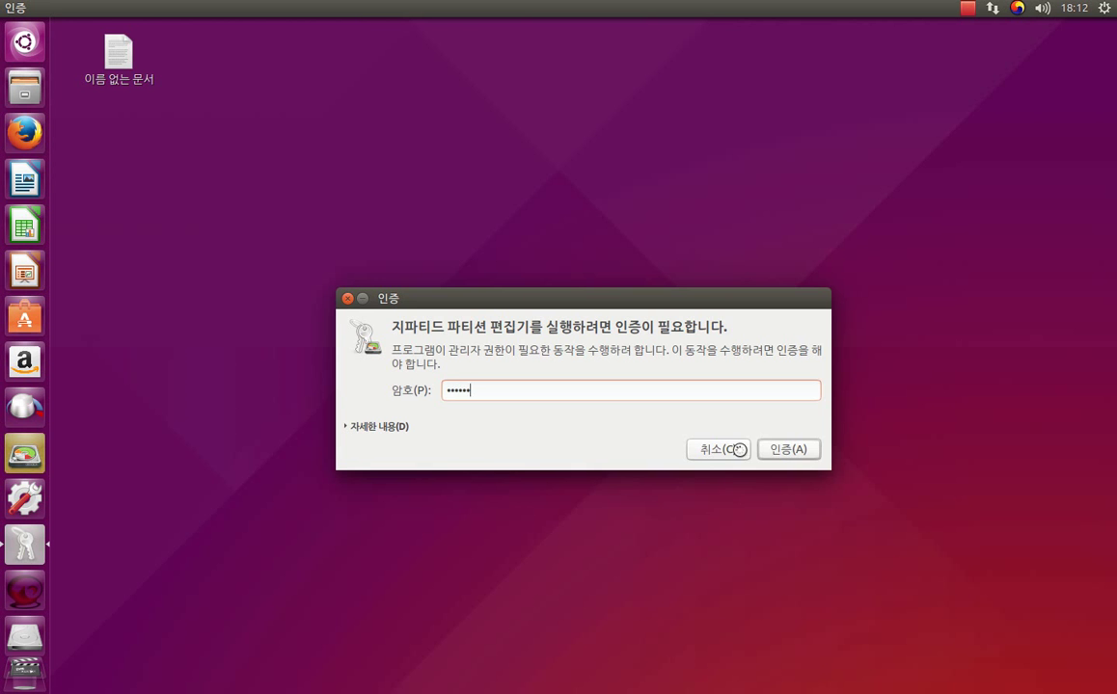
{"action": "left_click", "coordinate": [776, 451]}
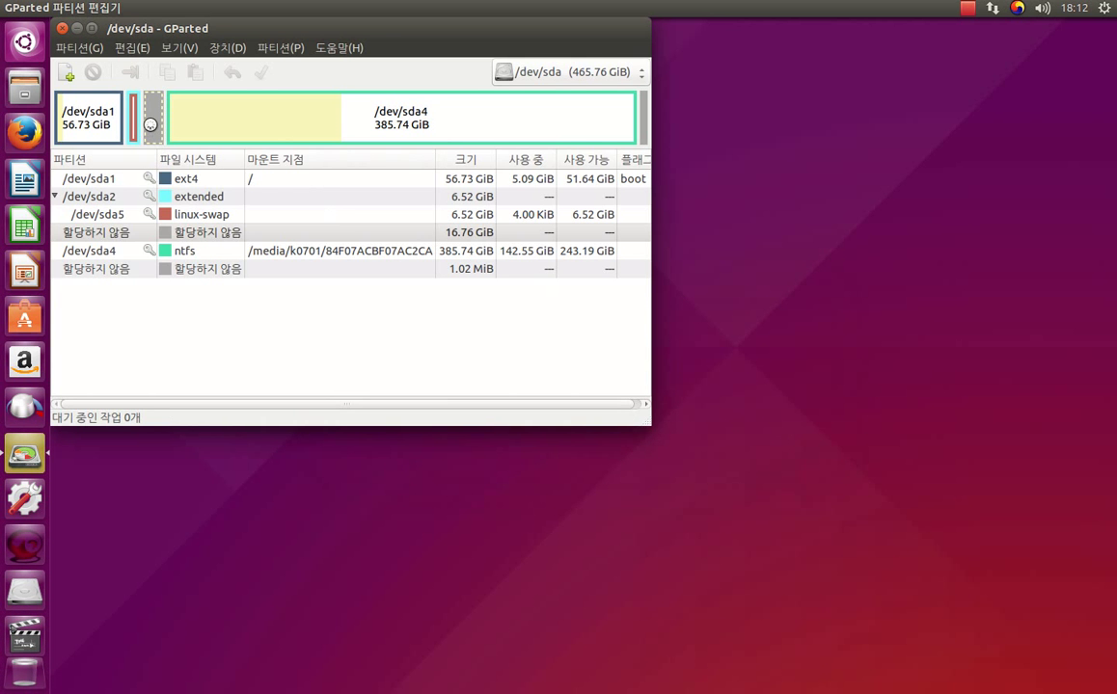
Step: Queue a new 17166 MiB primary ext4 partition labelled "backup" in the unallocated space before /dev/sda4
{"action": "right_click", "coordinate": [151, 119]}
{"action": "left_click", "coordinate": [160, 135]}
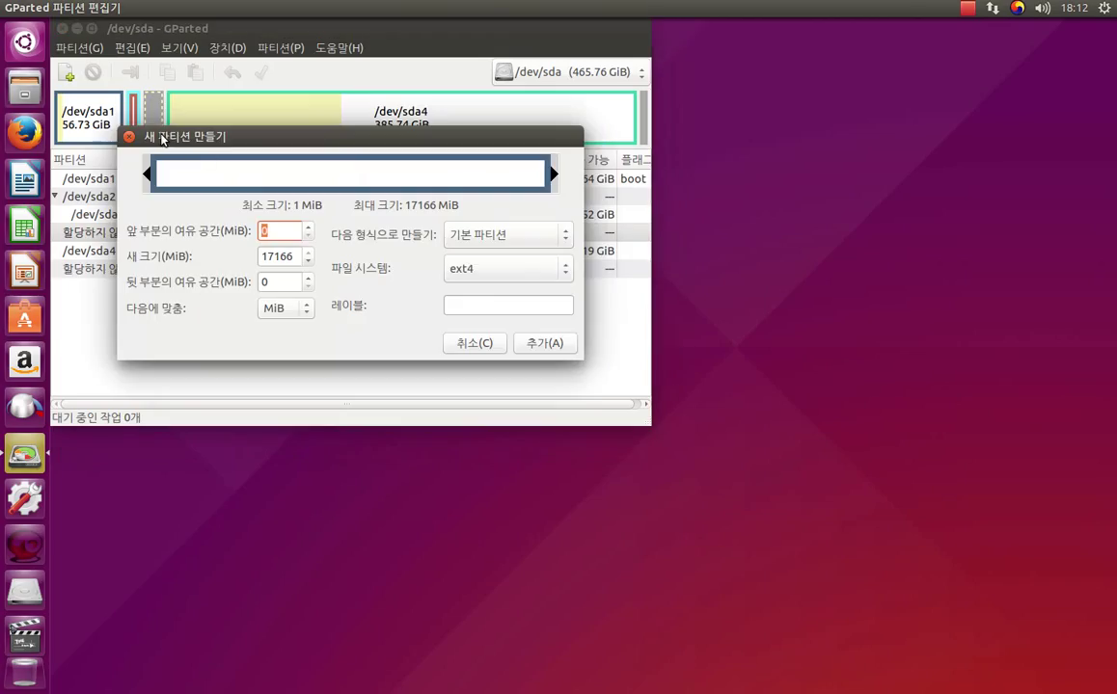
{"action": "left_click", "coordinate": [480, 306]}
{"action": "type", "text": "backup"}
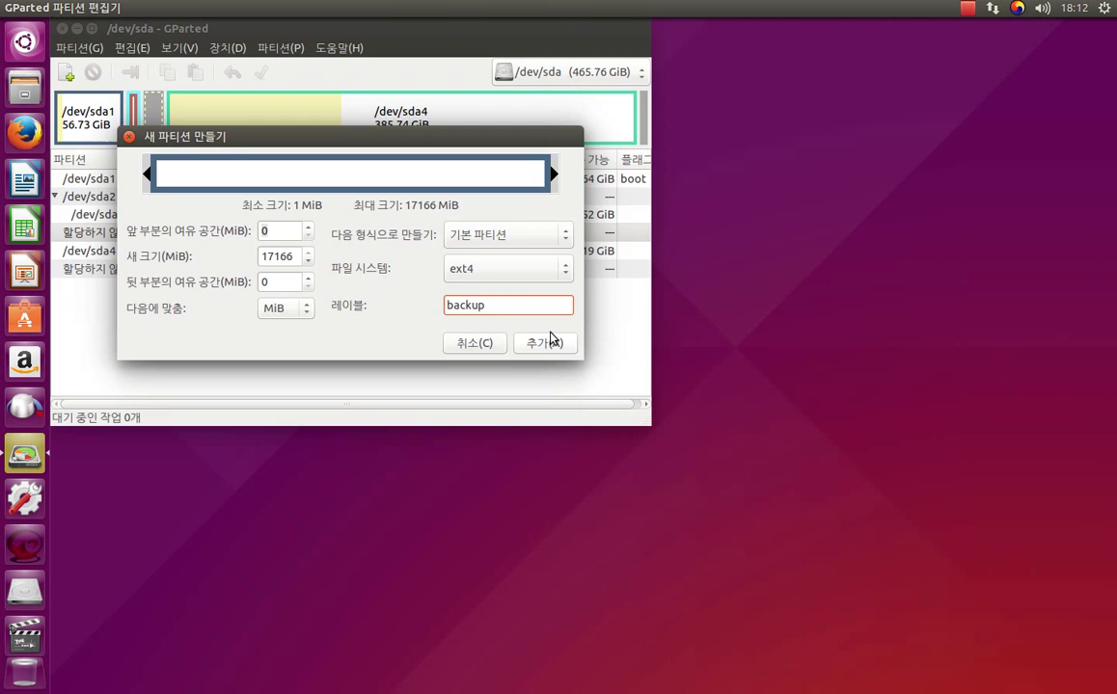
{"action": "left_click", "coordinate": [546, 343]}
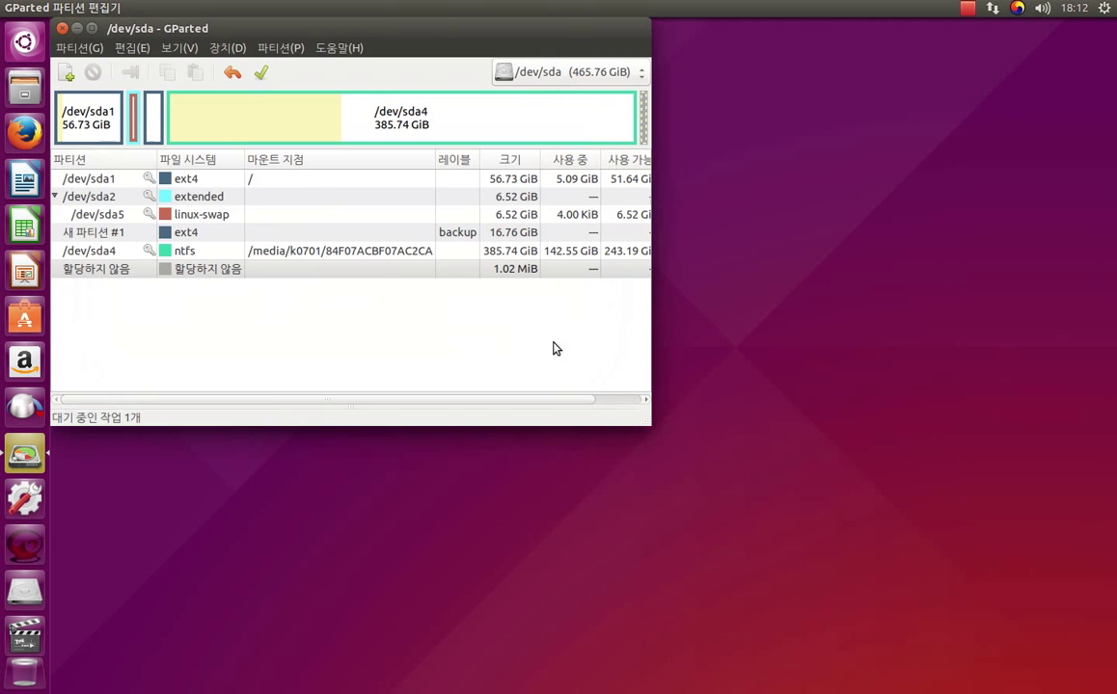
Step: Apply the pending "backup" partition creation to /dev/sda and close the operation report
{"action": "left_click", "coordinate": [259, 74]}
{"action": "left_click", "coordinate": [489, 298]}
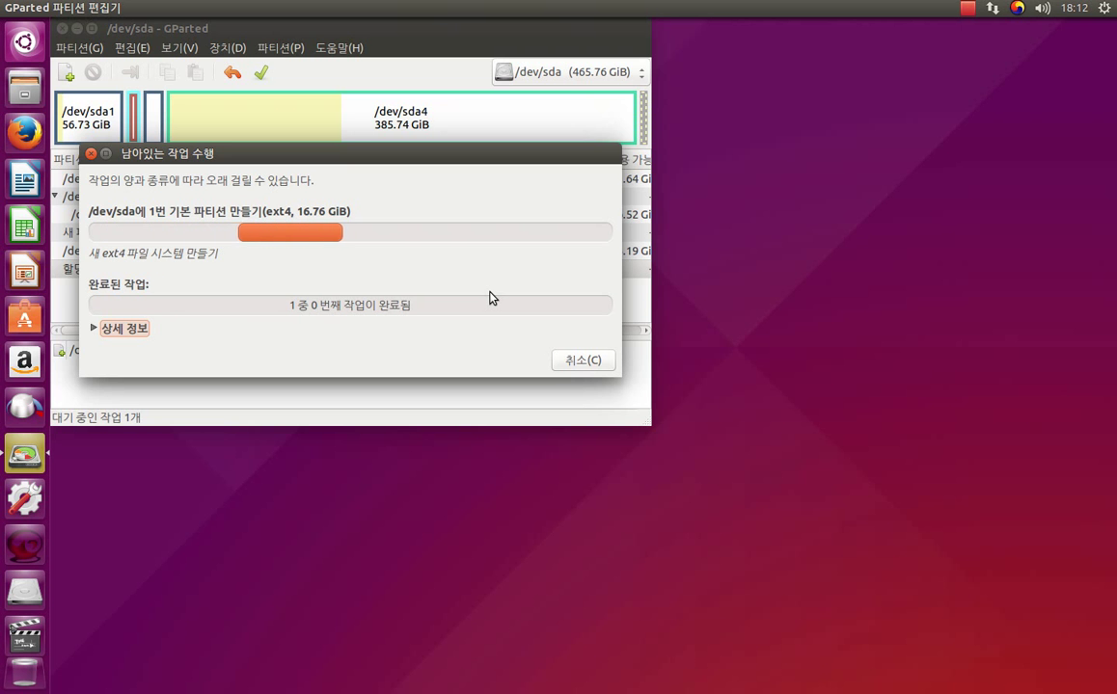
{"action": "left_click", "coordinate": [549, 364]}
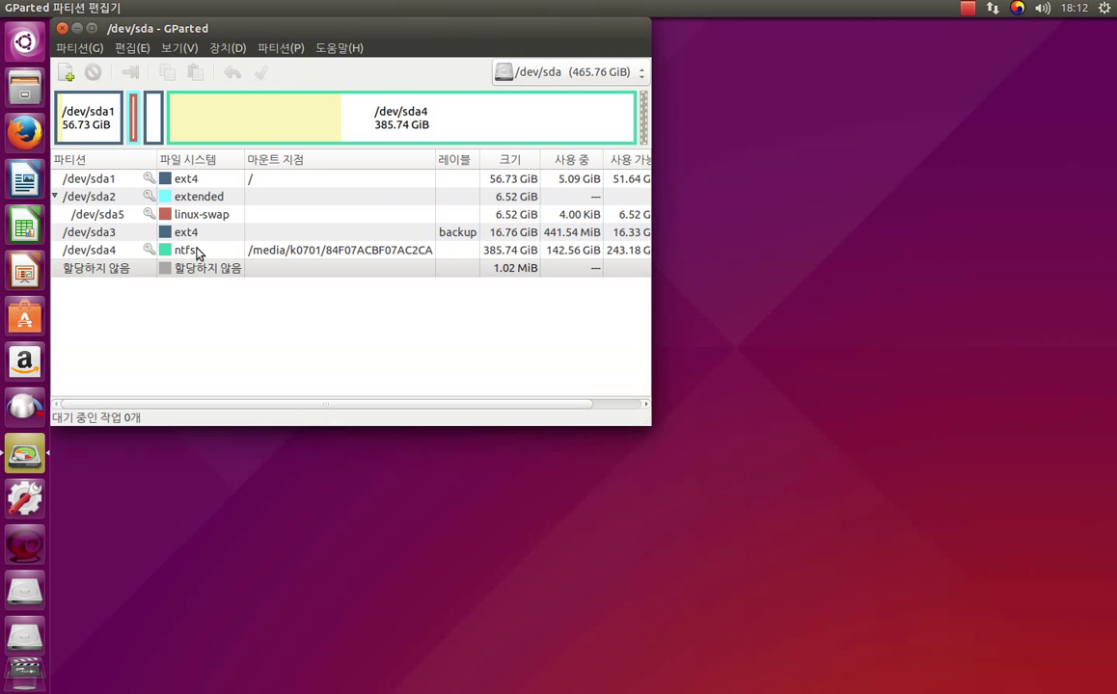
Step: Compare the mount point, size and used space of the backup partition /dev/sda3 with /dev/sda1, widening the window to show all columns
{"action": "left_click", "coordinate": [194, 236]}
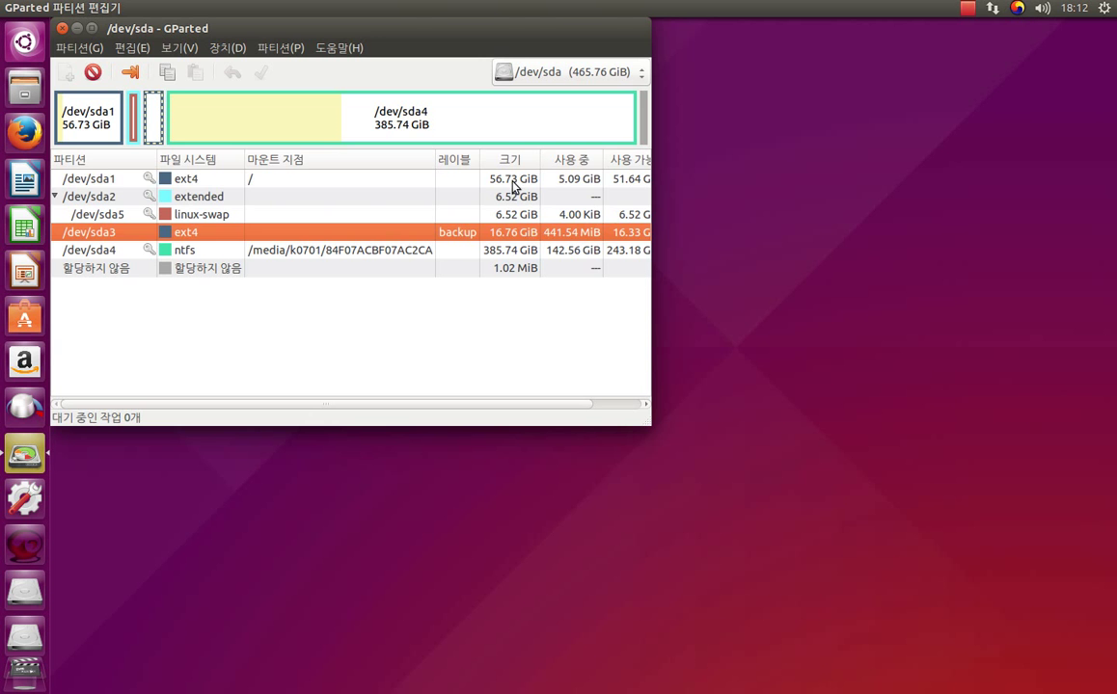
{"action": "left_click", "coordinate": [465, 178]}
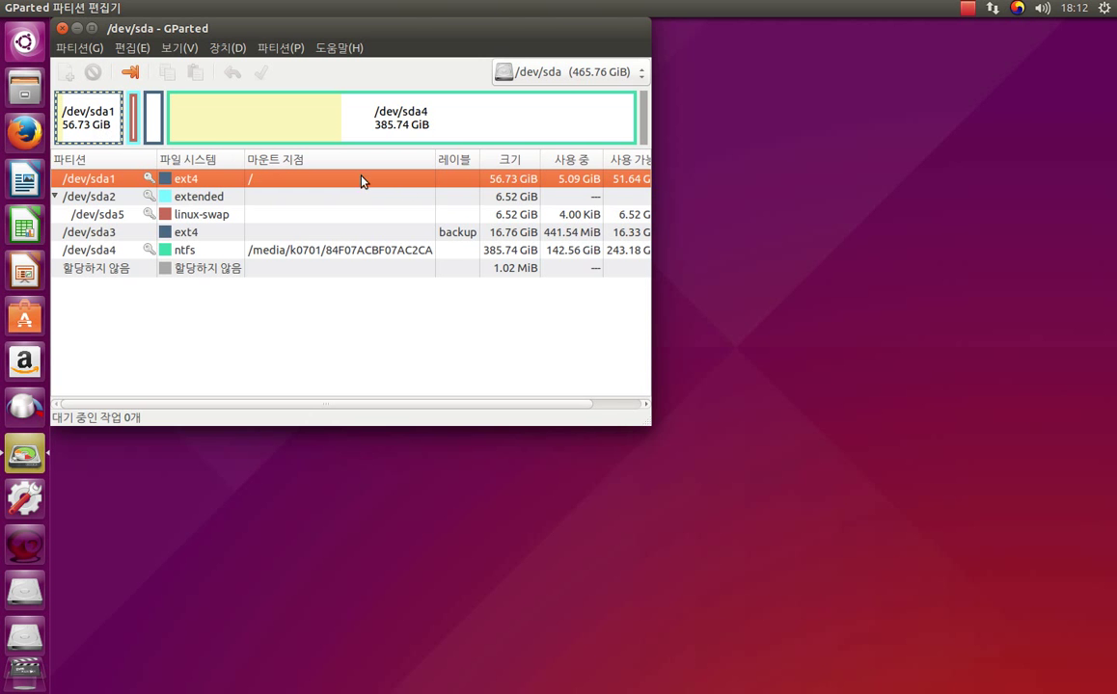
{"action": "left_click", "coordinate": [475, 229]}
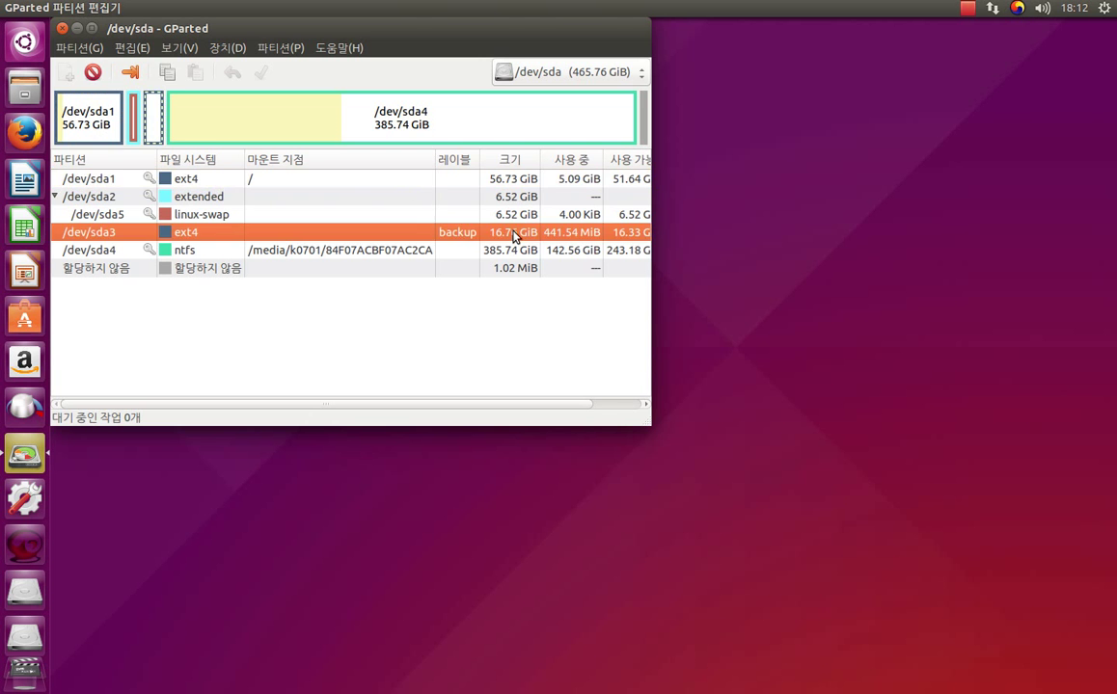
{"action": "left_click", "coordinate": [94, 110]}
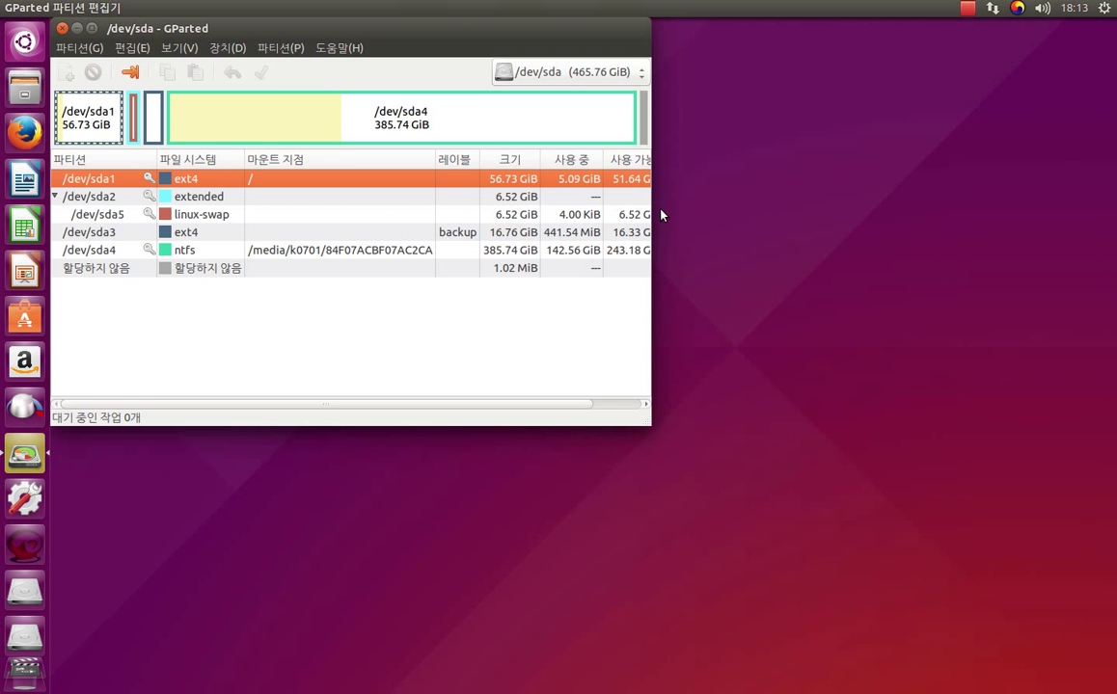
{"action": "left_click_drag", "start_coordinate": [649, 206], "coordinate": [818, 205]}
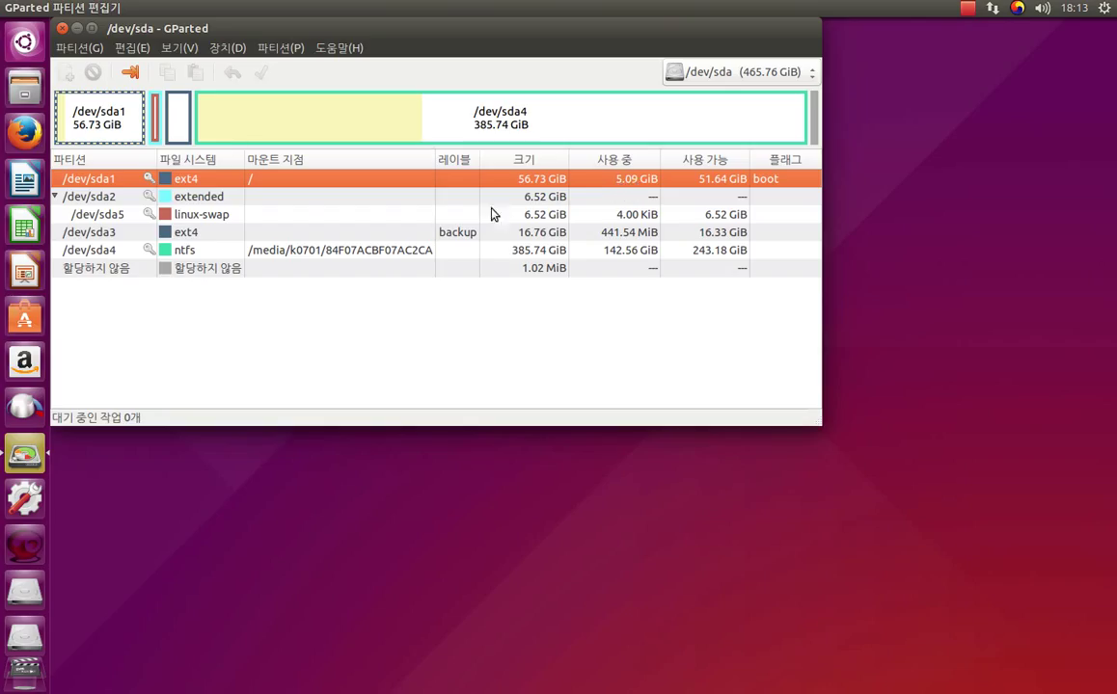
{"action": "left_click", "coordinate": [105, 227]}
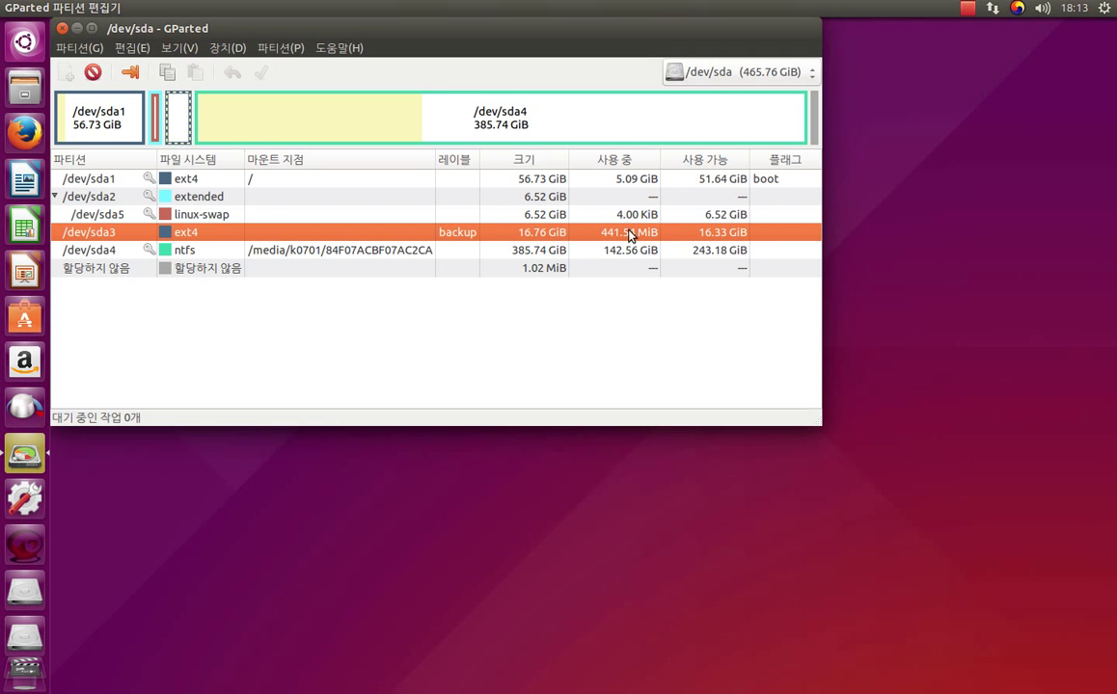
{"action": "left_click", "coordinate": [631, 179]}
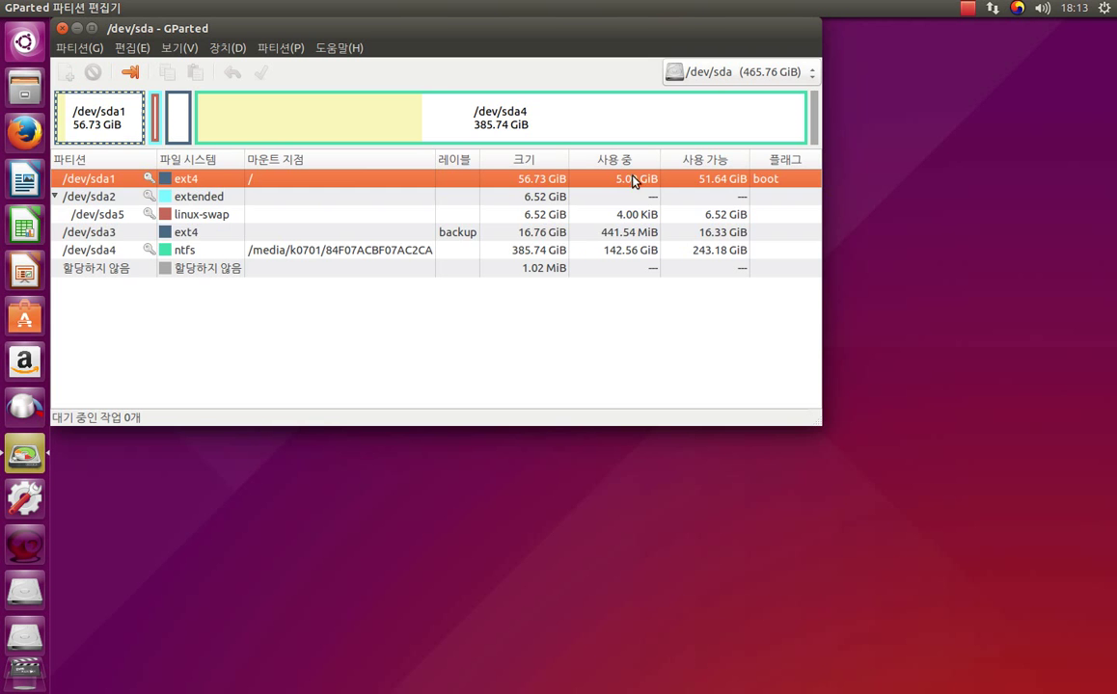
Step: Highlight the backup partition /dev/sda3, close GParted, and open the site candan2.ba.ro in Firefox
{"action": "left_click", "coordinate": [631, 233]}
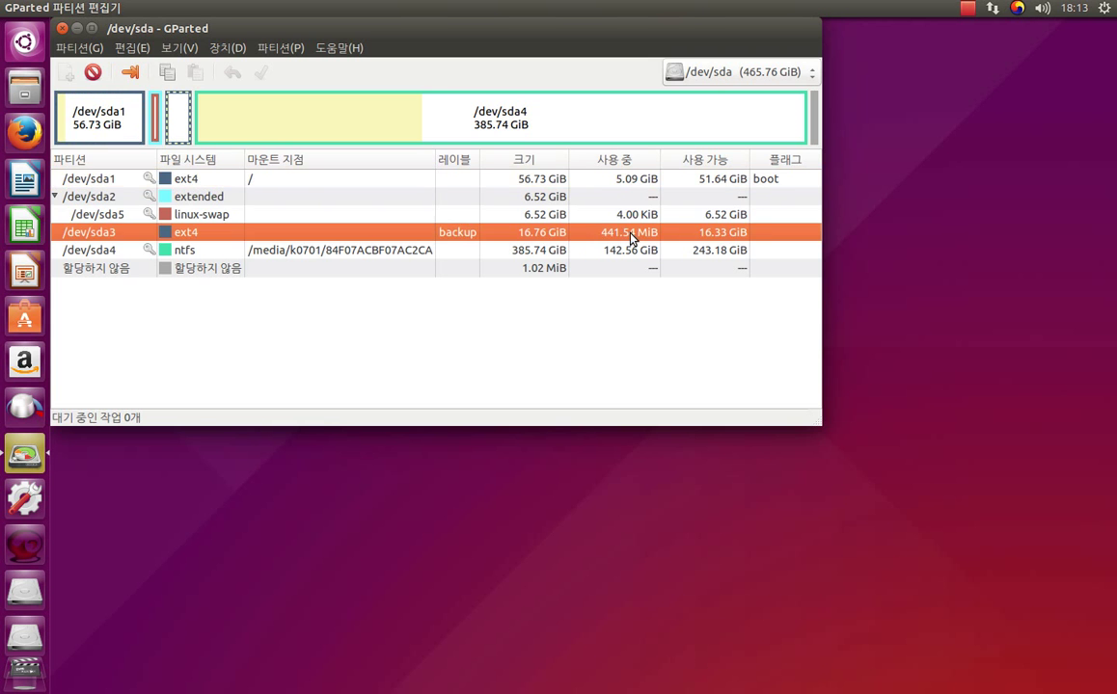
{"action": "left_click", "coordinate": [61, 29]}
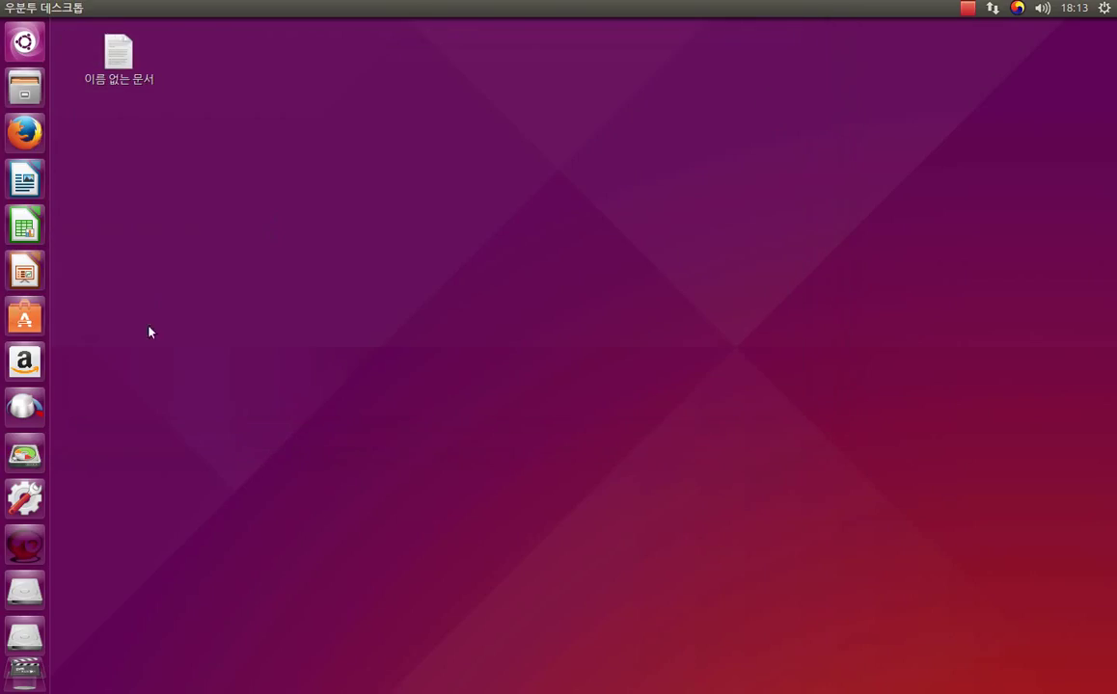
{"action": "left_click", "coordinate": [30, 137]}
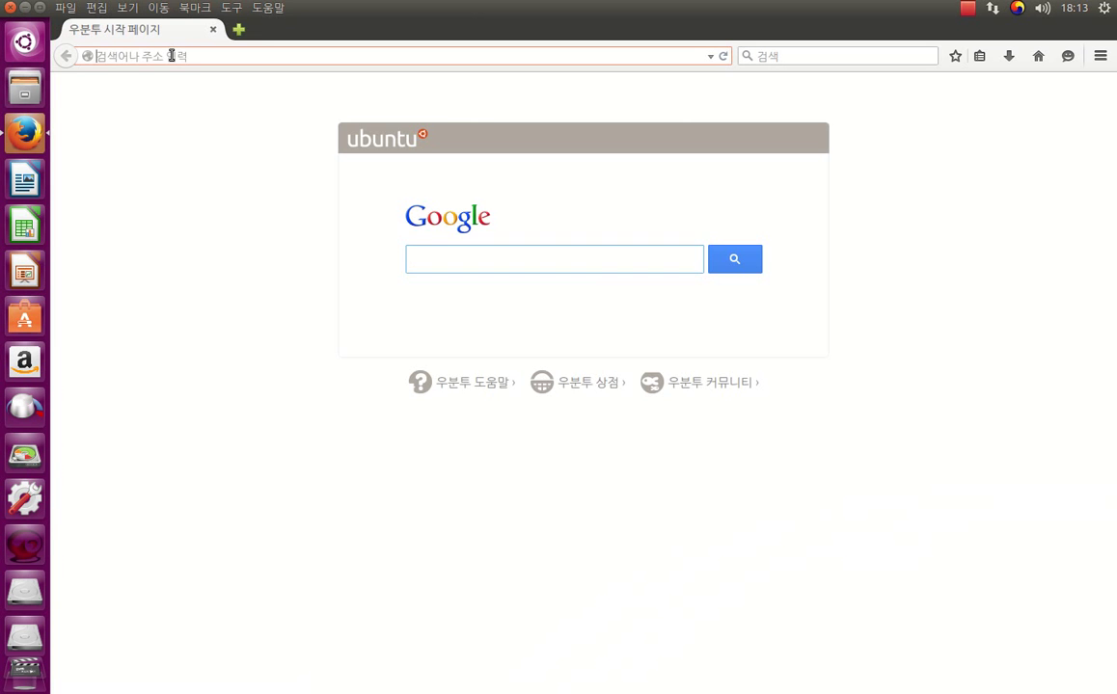
{"action": "type", "text": "candan2.ba"}
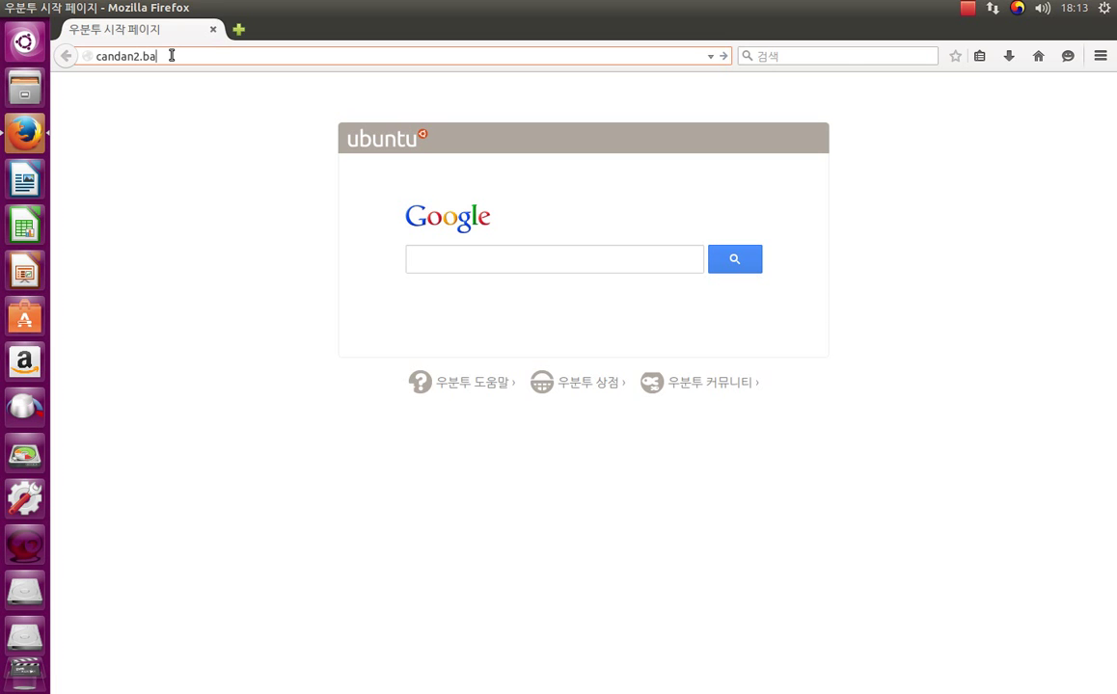
{"action": "type", "text": ".ro"}
{"action": "key", "text": "Return"}
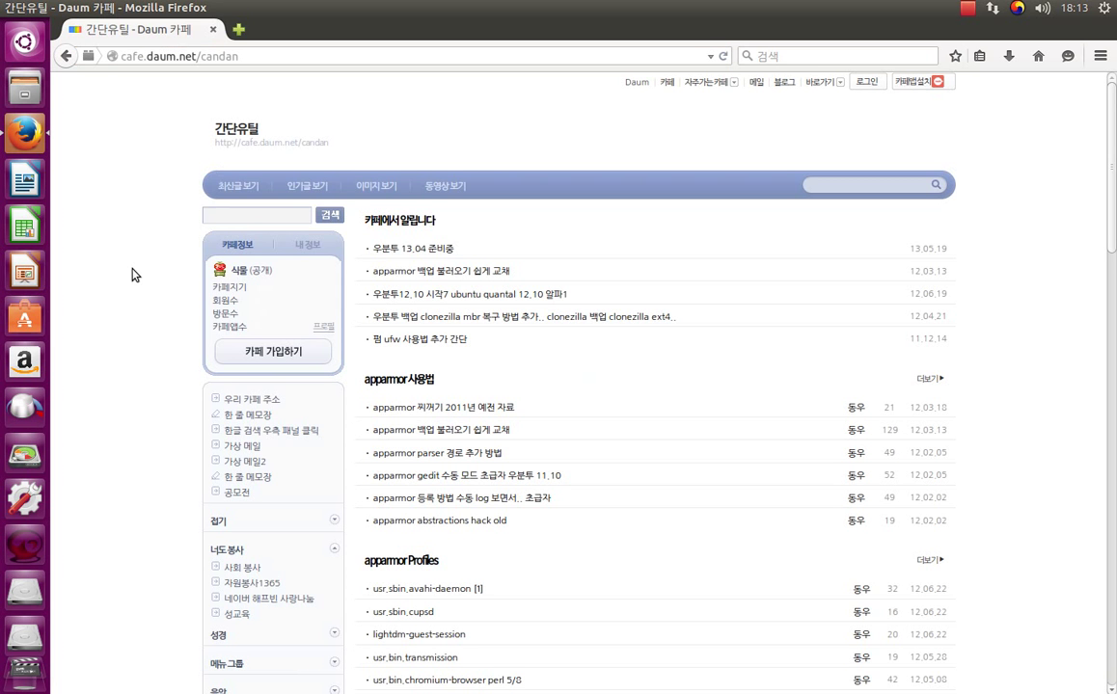
Step: Find the clonezilla link in the cafe's 추천 프로그램 group, view the Clonezilla Downloads page, and close Firefox
{"action": "scroll", "coordinate": [134, 275], "scroll_direction": "down", "scroll_amount": 9}
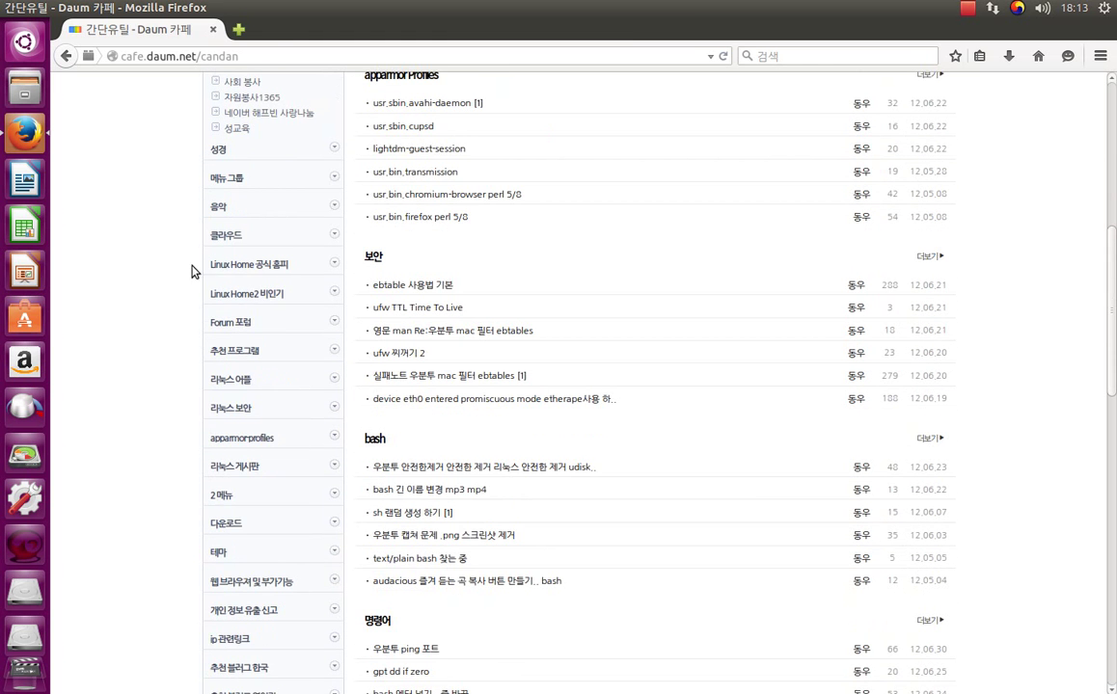
{"action": "left_click", "coordinate": [234, 270]}
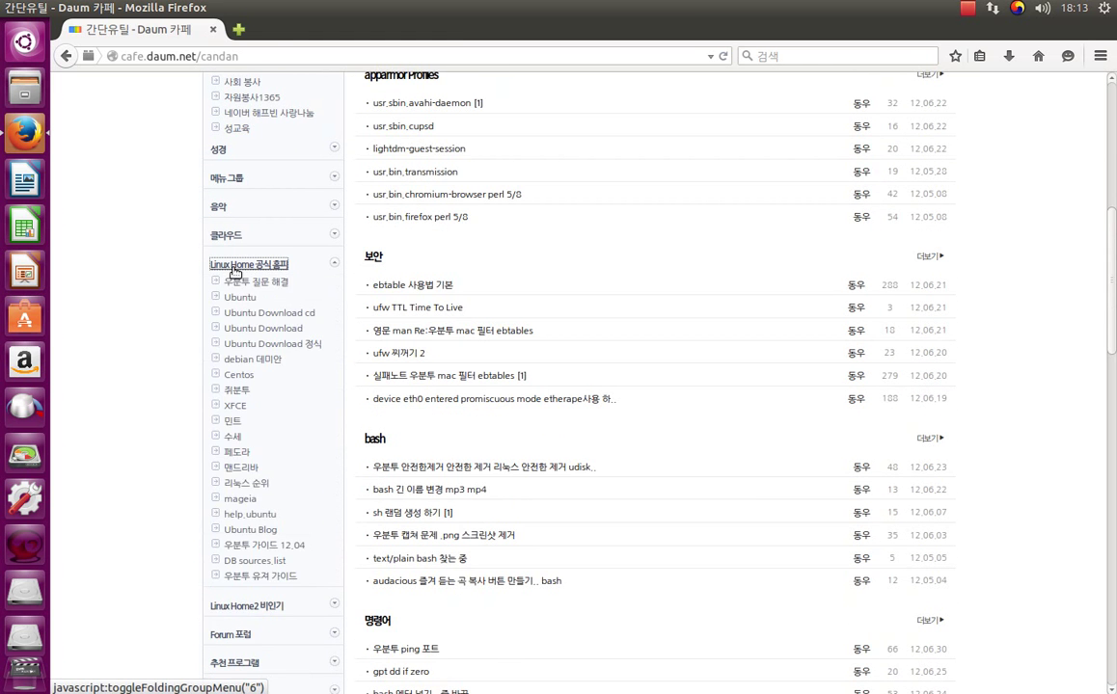
{"action": "left_click", "coordinate": [234, 270]}
{"action": "left_click", "coordinate": [233, 351]}
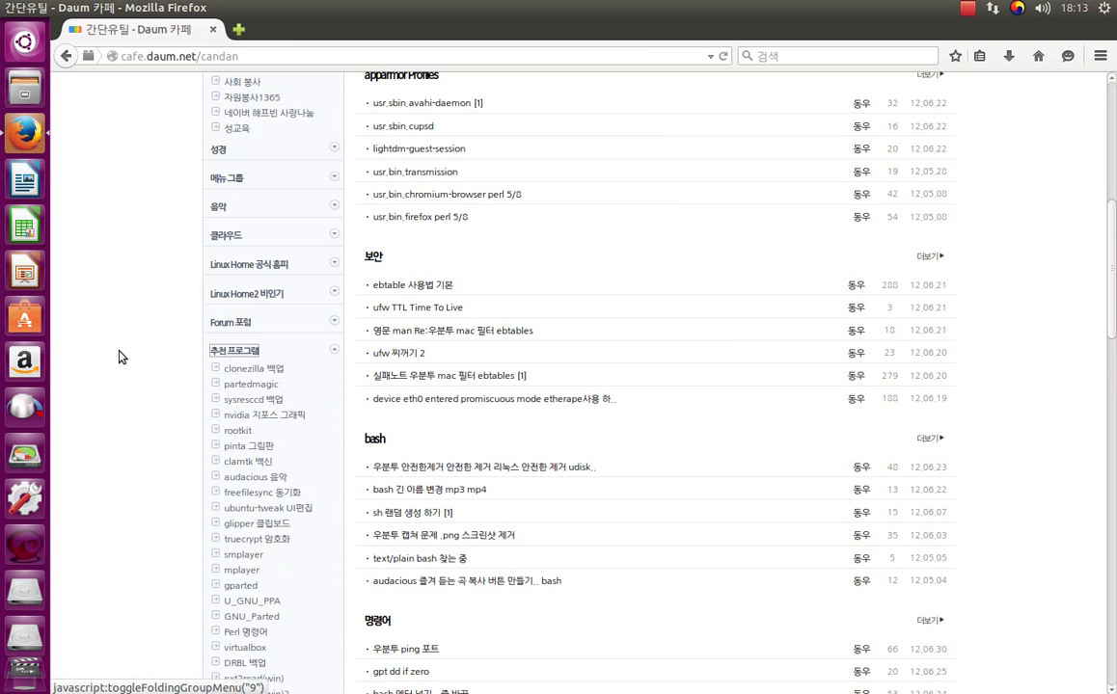
{"action": "left_click", "coordinate": [254, 369]}
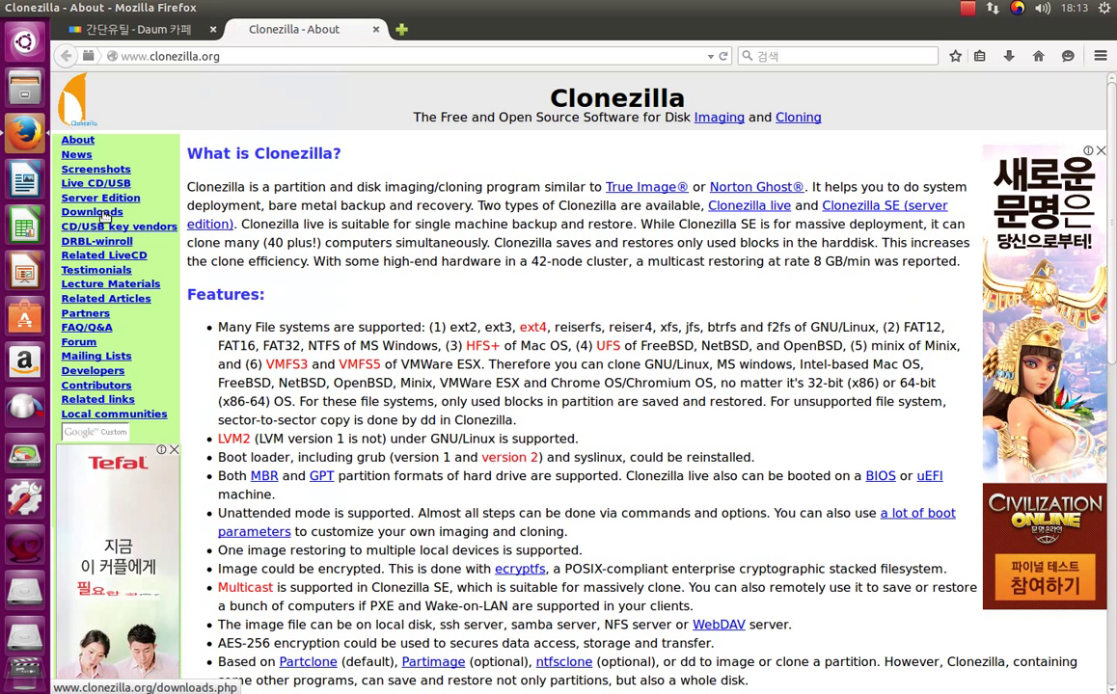
{"action": "left_click", "coordinate": [102, 216]}
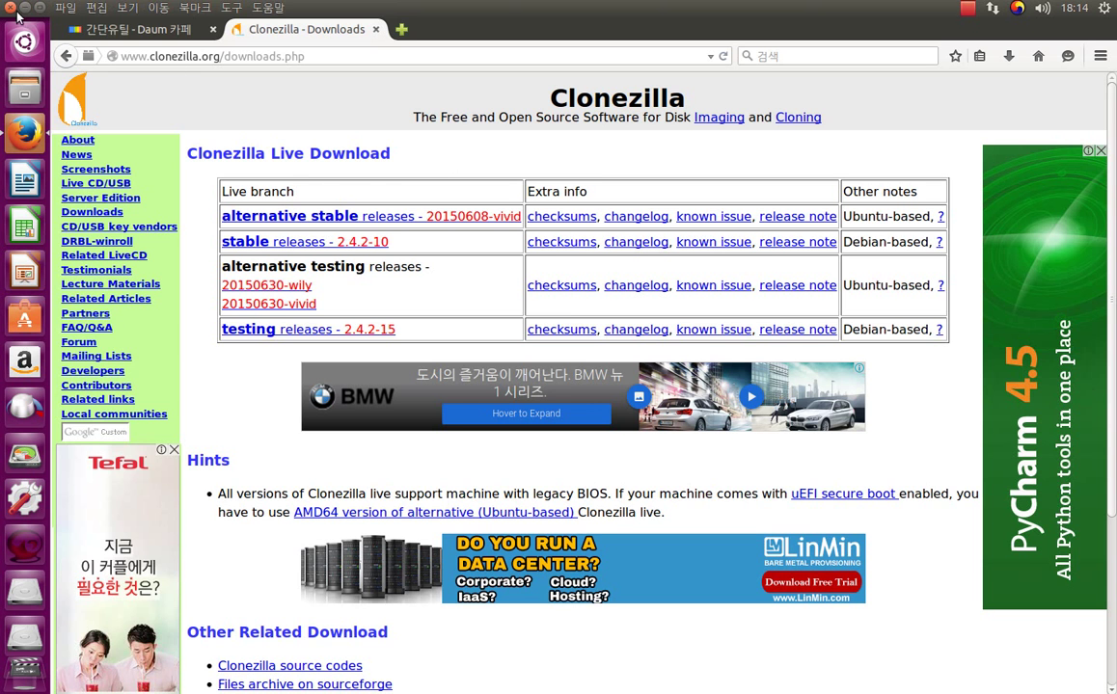
{"action": "left_click", "coordinate": [9, 8]}
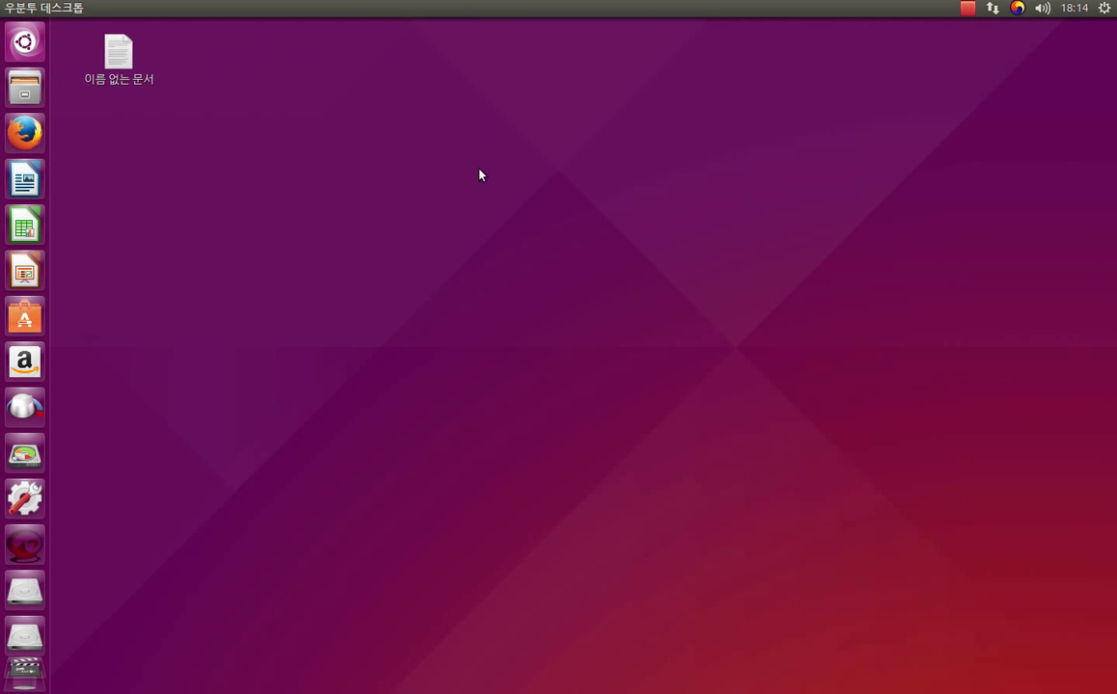
Step: Reopen Firefox and search Google for 아이유 from the Ubuntu start page
{"action": "left_click", "coordinate": [31, 143]}
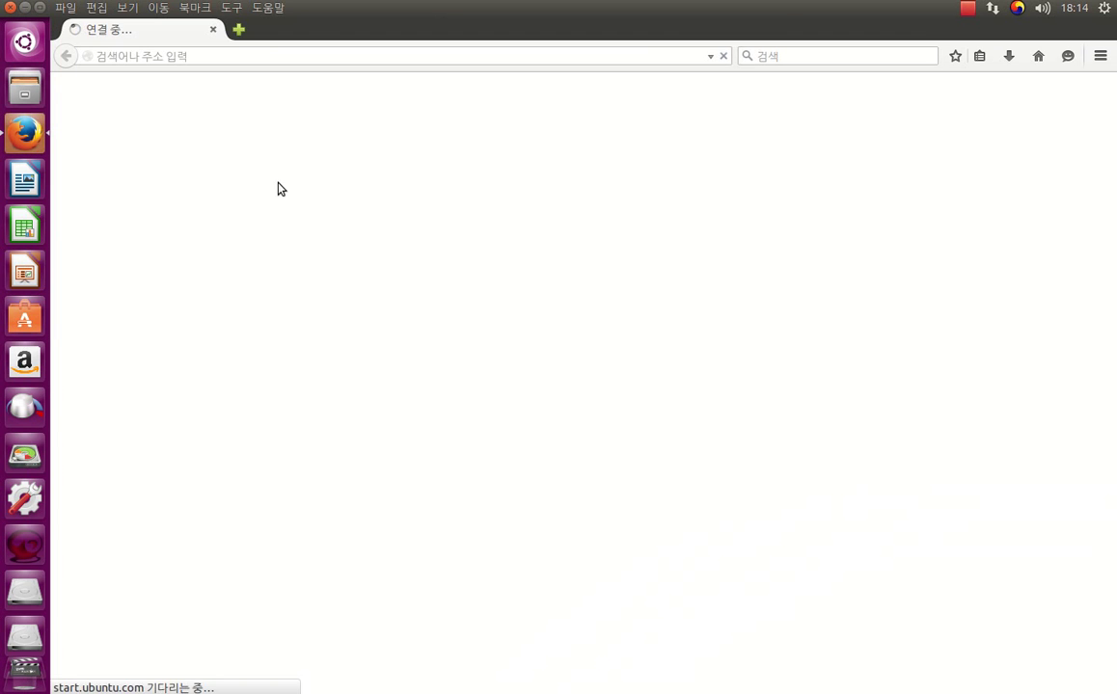
{"action": "left_click", "coordinate": [486, 267]}
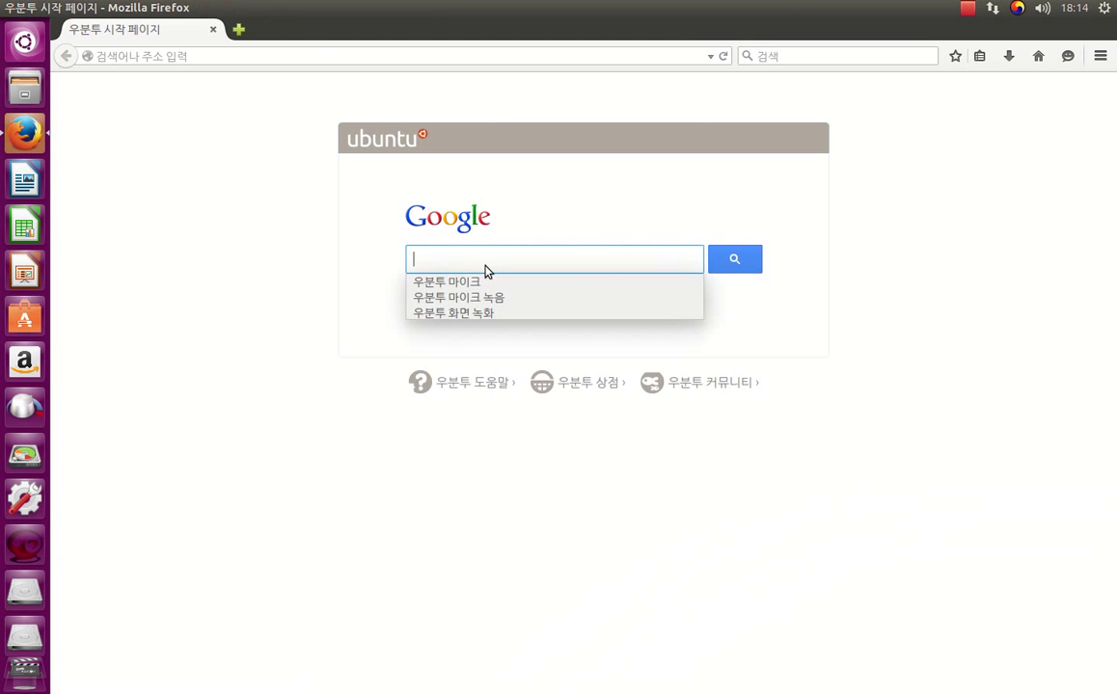
{"action": "type", "text": "아이유"}
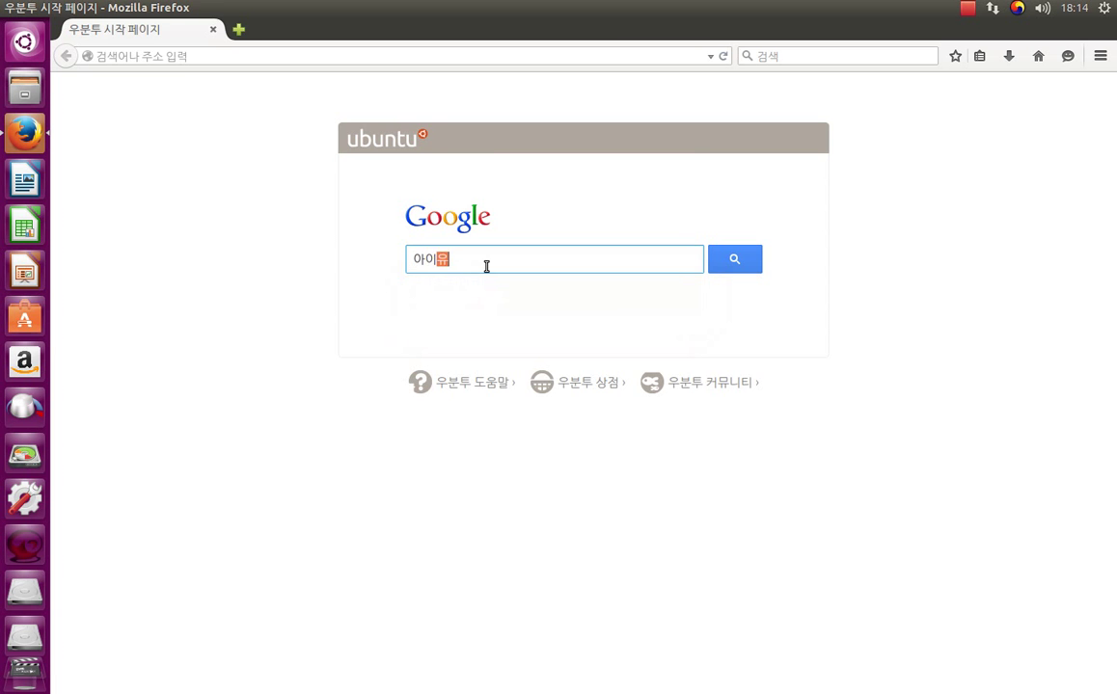
{"action": "key", "text": "Return"}
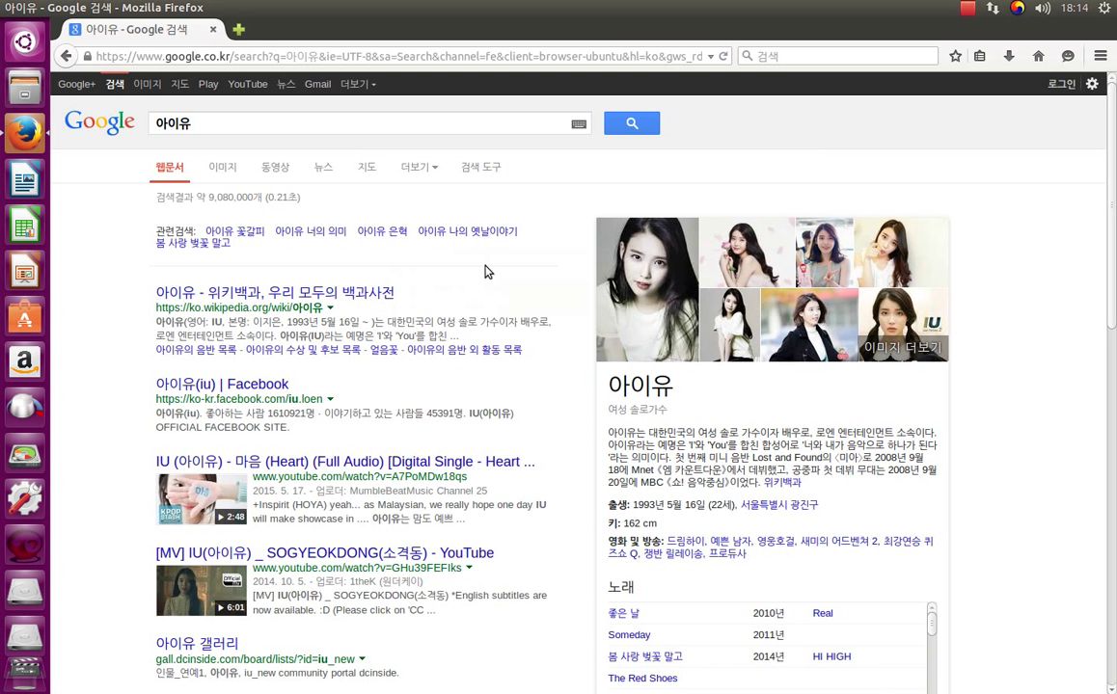
Step: Play the YouTube result "IU (아이유) - 마음 (Heart) (Full Audio)", skipping the advertisement and jumping ahead in the song
{"action": "scroll", "coordinate": [473, 295], "scroll_direction": "down", "scroll_amount": 1}
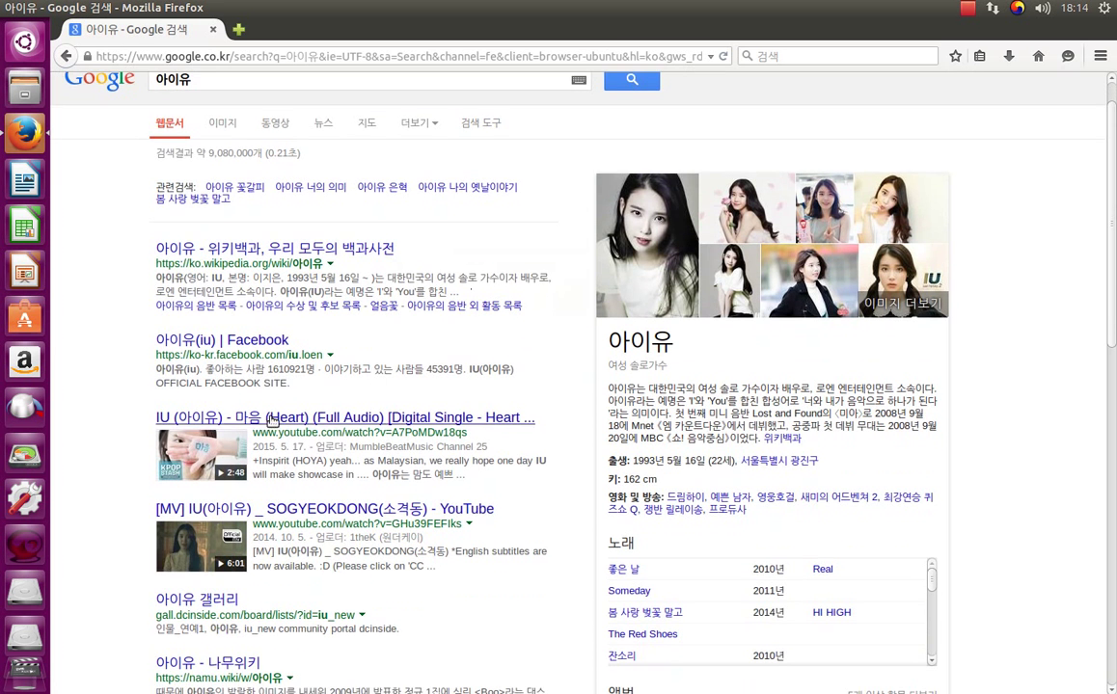
{"action": "left_click", "coordinate": [270, 429]}
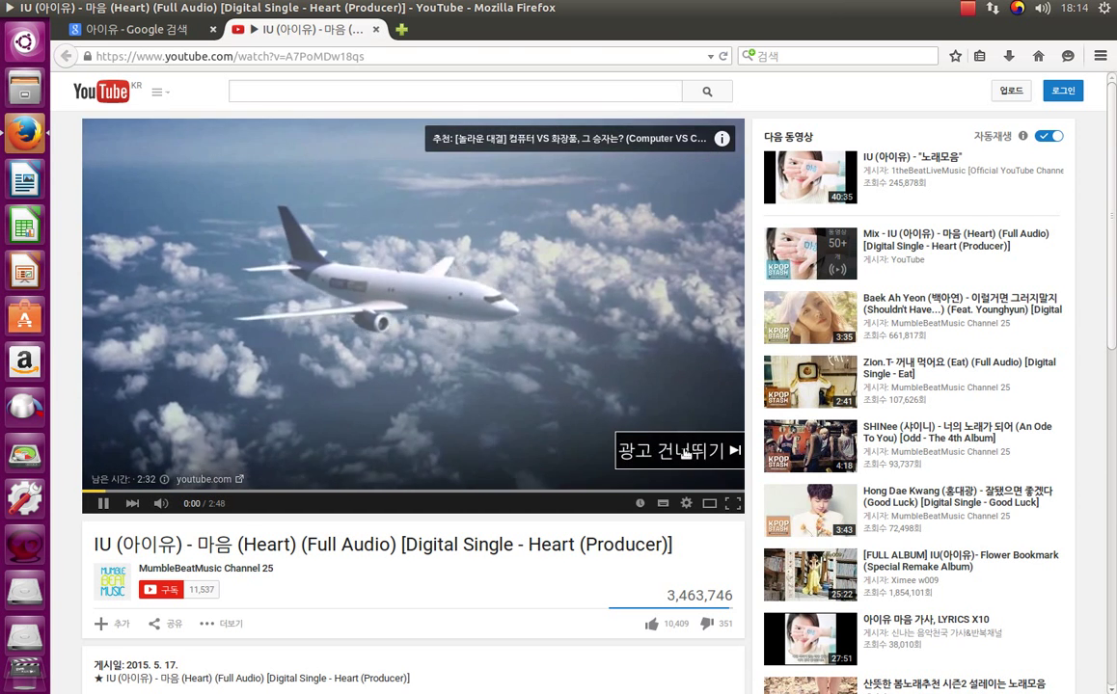
{"action": "left_click", "coordinate": [685, 451]}
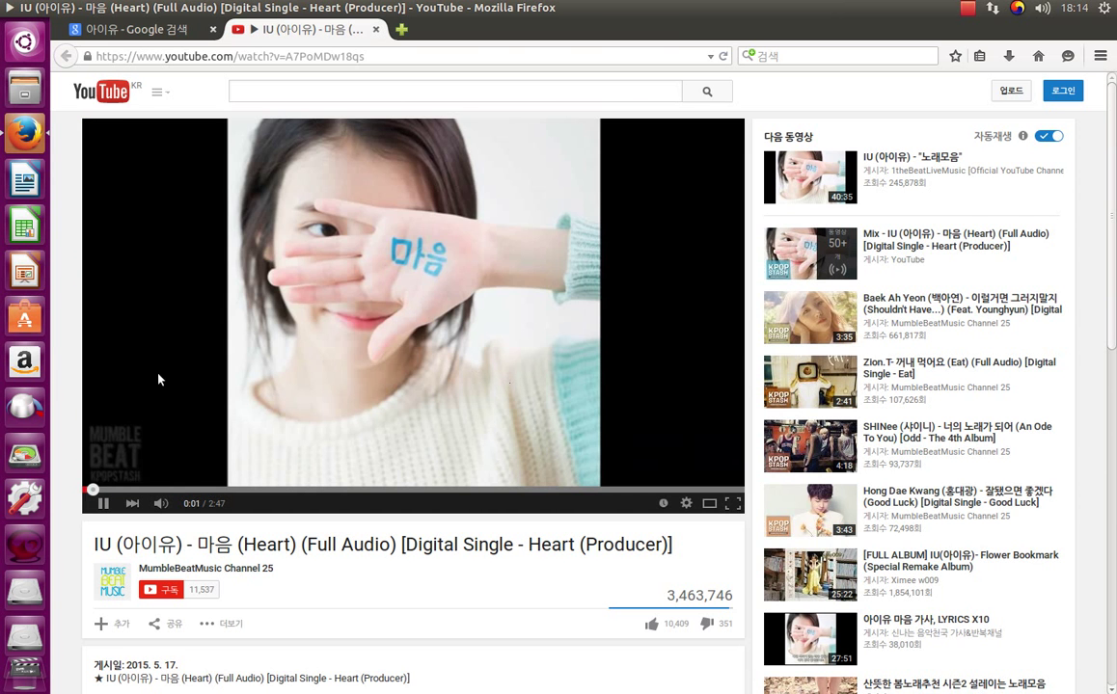
{"action": "left_click", "coordinate": [153, 490]}
Step: Play the suggested Baek Ah Yeon and Monsta X "No Exit" videos, jump ahead in the latter, and close Firefox
{"action": "left_click", "coordinate": [806, 323]}
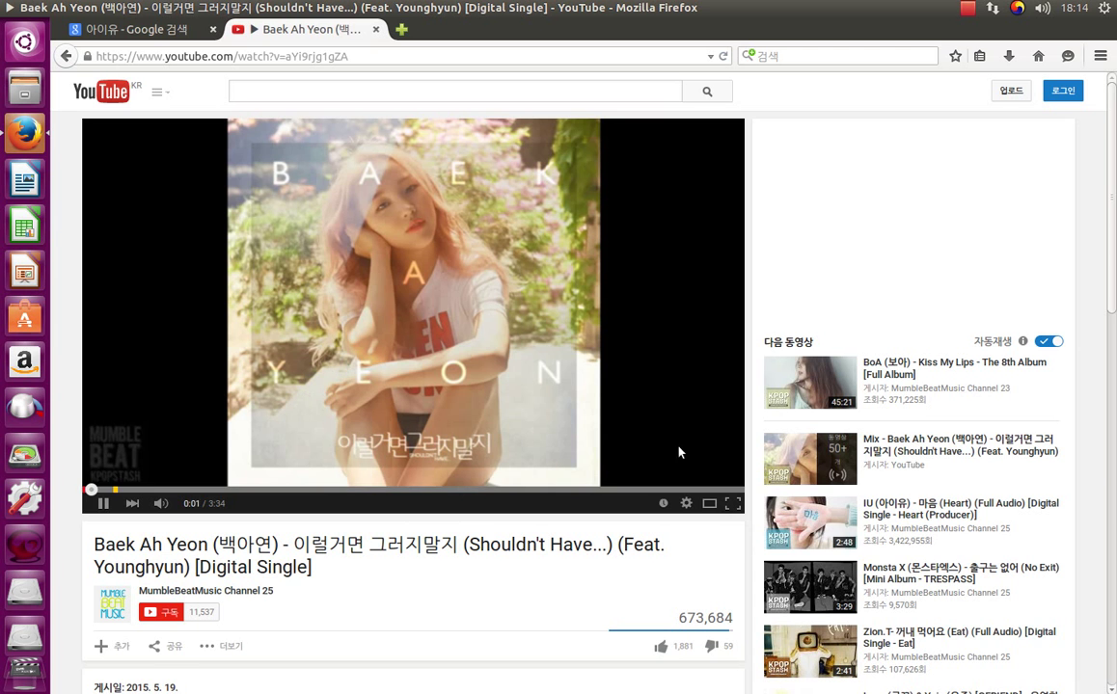
{"action": "left_click", "coordinate": [798, 584]}
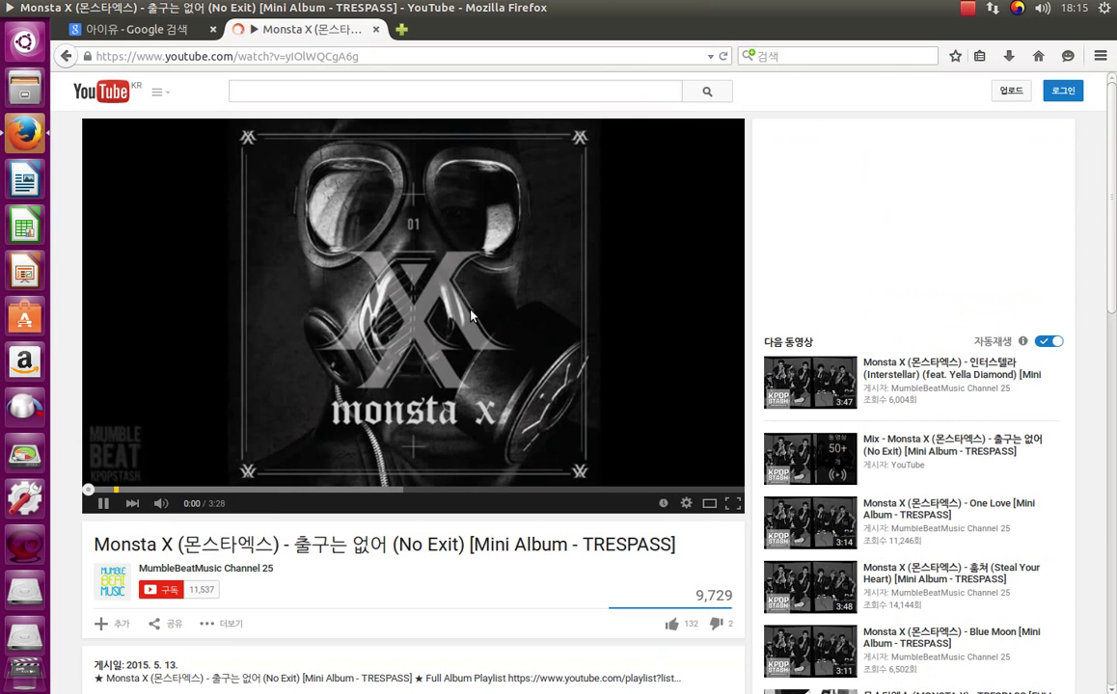
{"action": "left_click", "coordinate": [200, 490]}
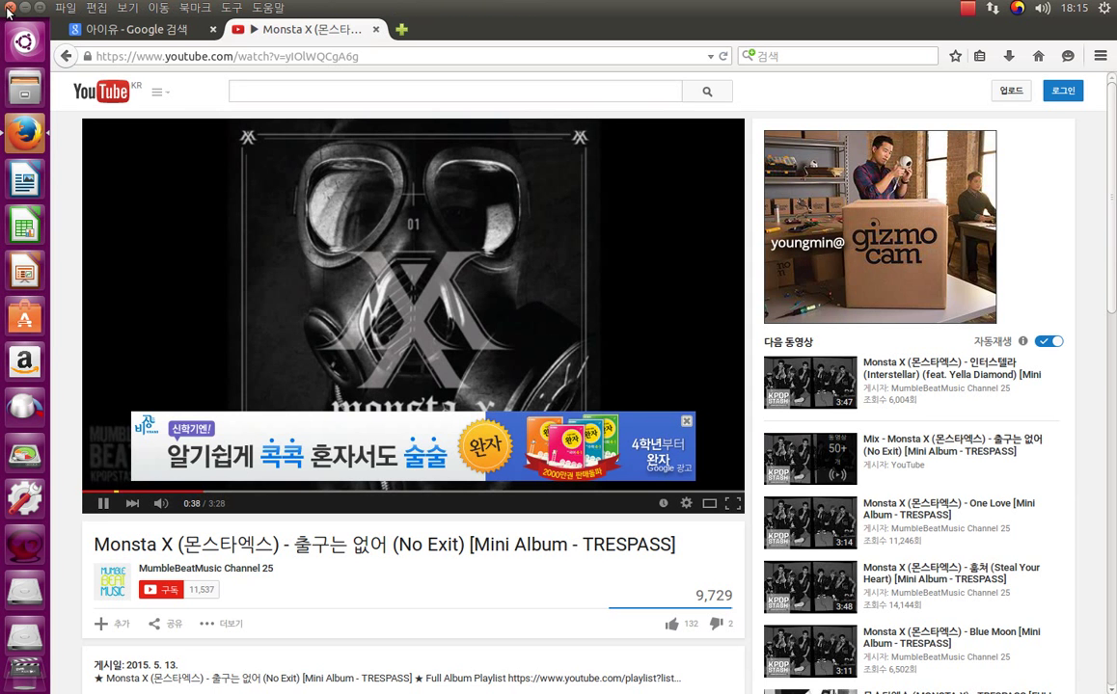
{"action": "left_click", "coordinate": [10, 8]}
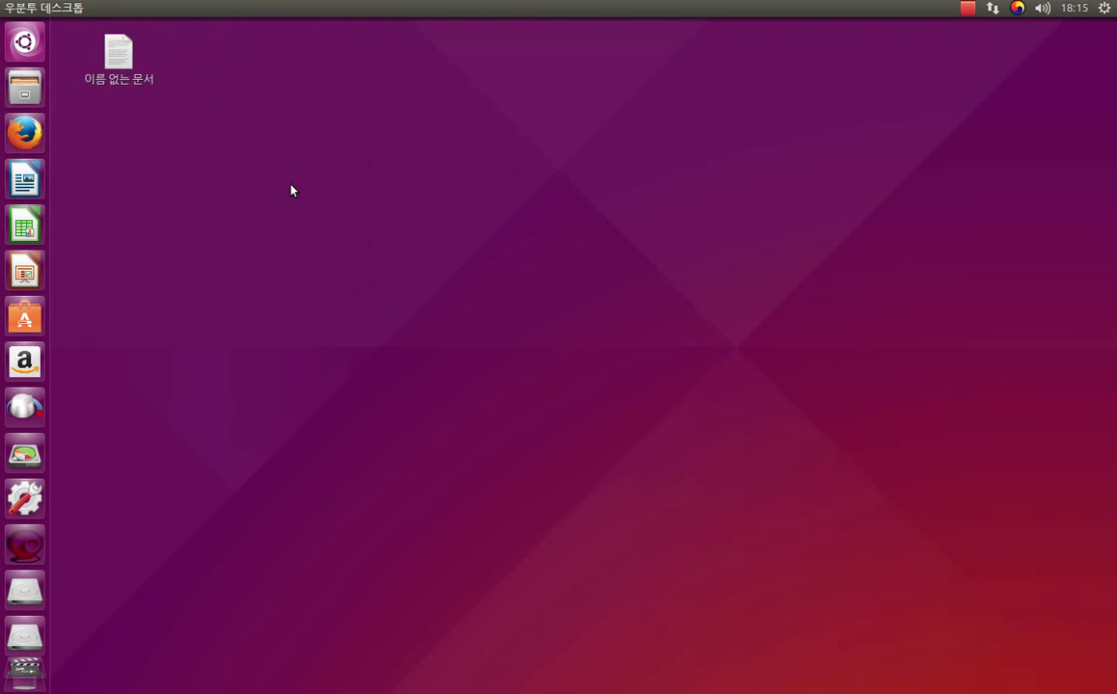
Step: Browse the Dash's online videos and play "The Pulse (ep3)" in Firefox
{"action": "left_click", "coordinate": [24, 40]}
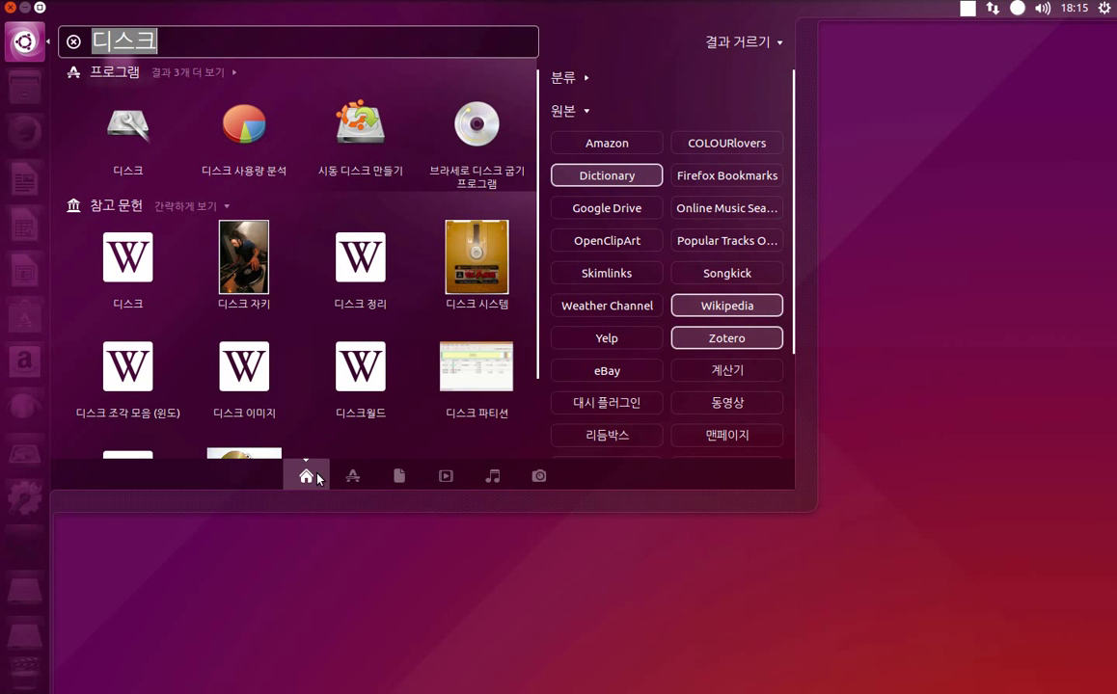
{"action": "left_click", "coordinate": [443, 477]}
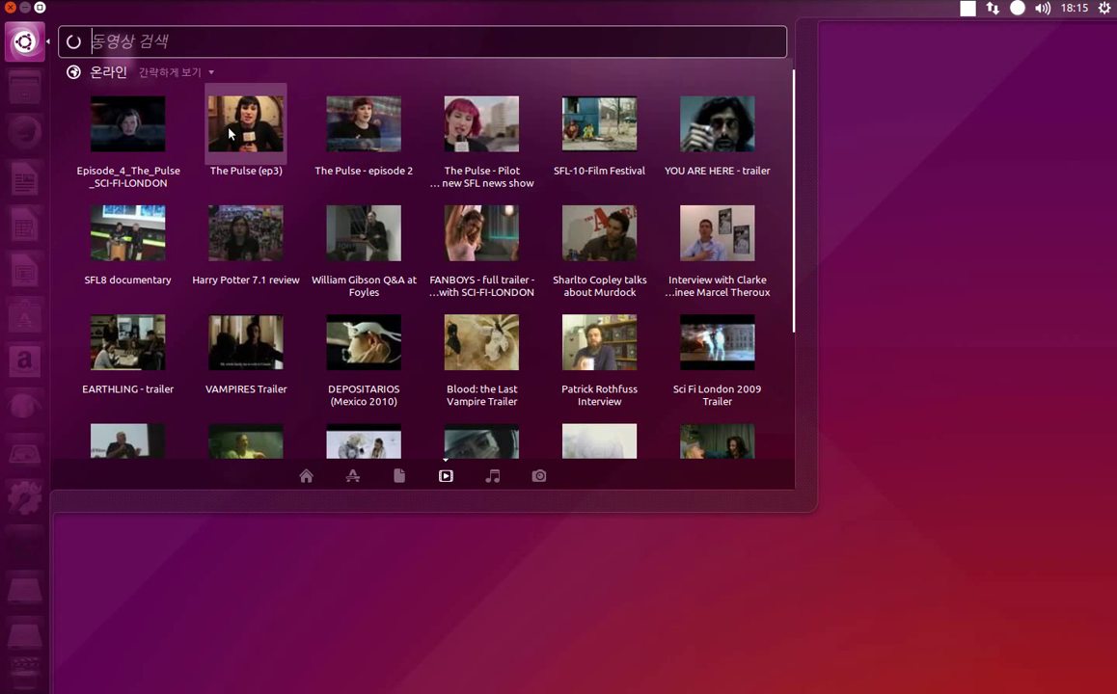
{"action": "left_click", "coordinate": [229, 134]}
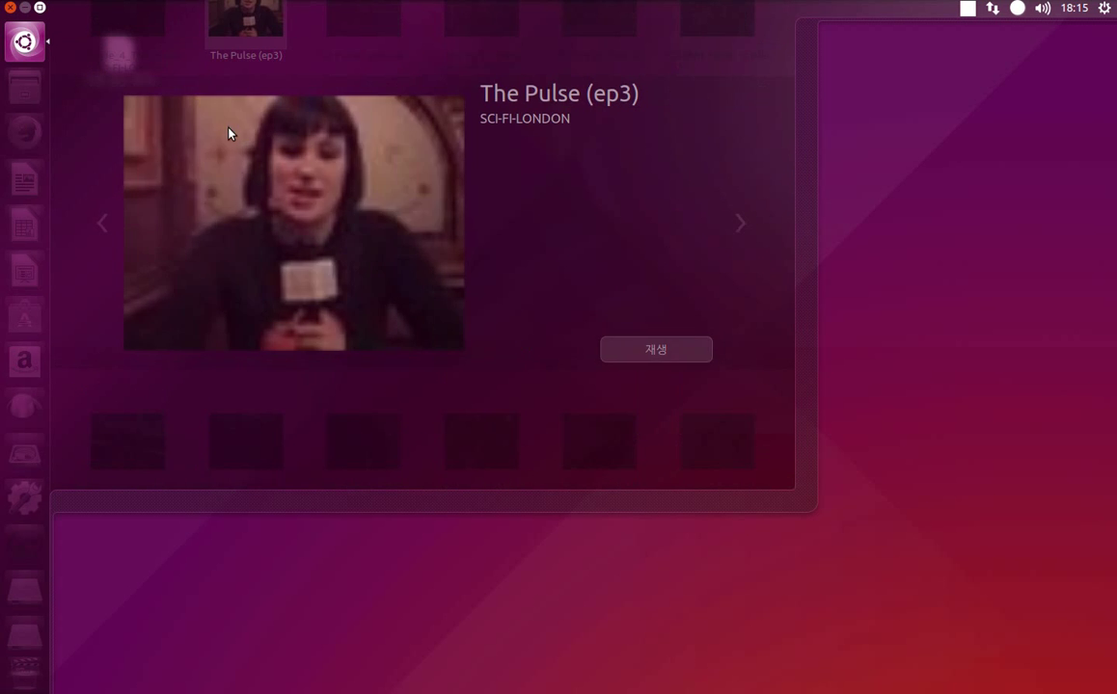
{"action": "left_click", "coordinate": [633, 353]}
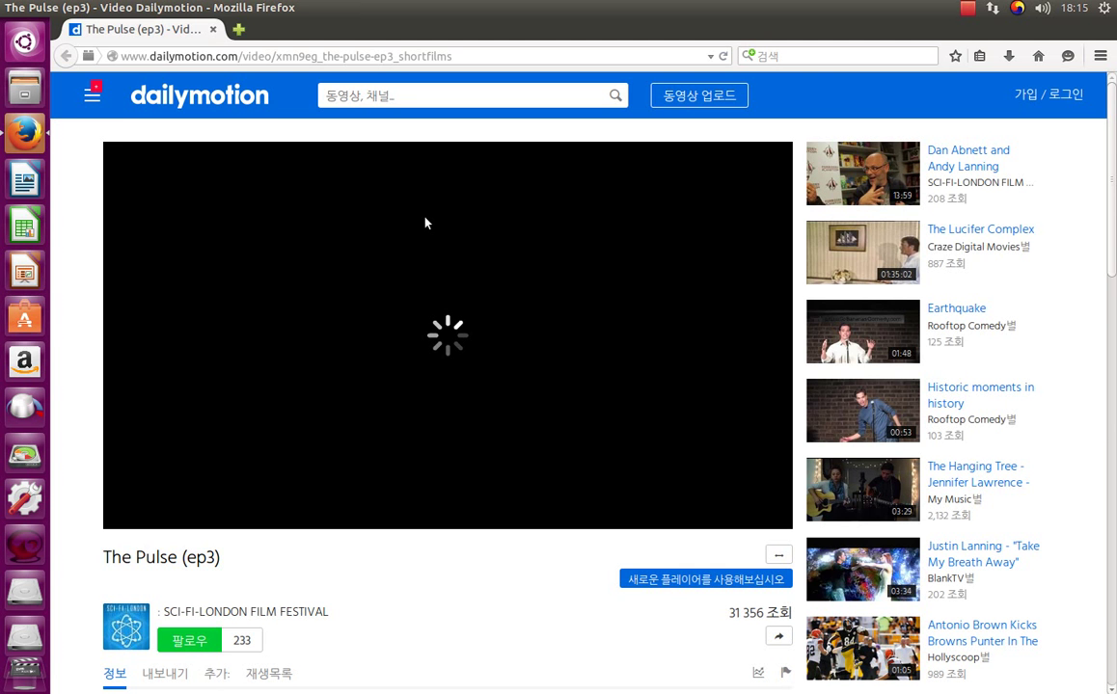
Step: Watch "The Pulse (ep3)" on Dailymotion, open the first suggested video, and close Firefox
{"action": "left_click", "coordinate": [239, 115]}
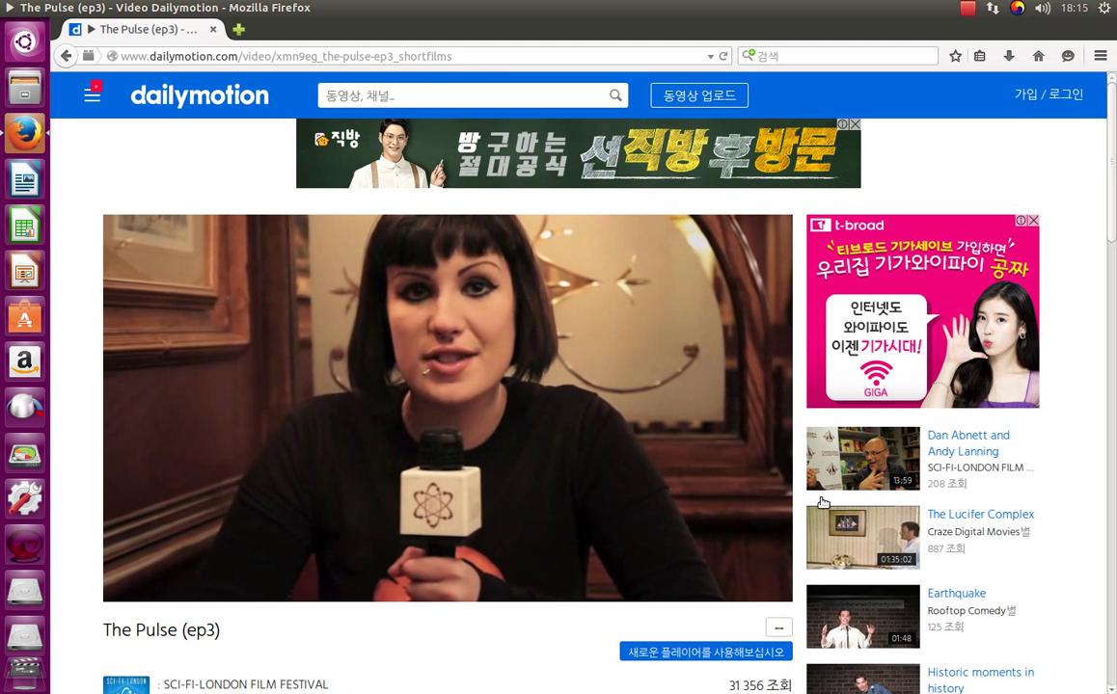
{"action": "left_click", "coordinate": [871, 470]}
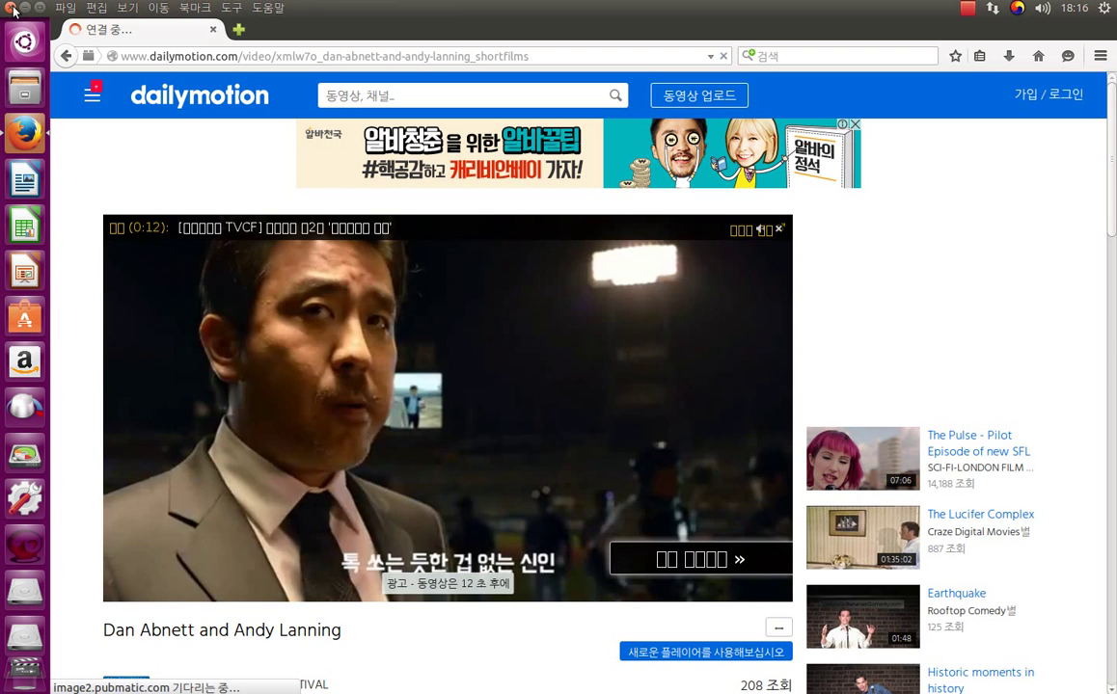
{"action": "left_click", "coordinate": [9, 8]}
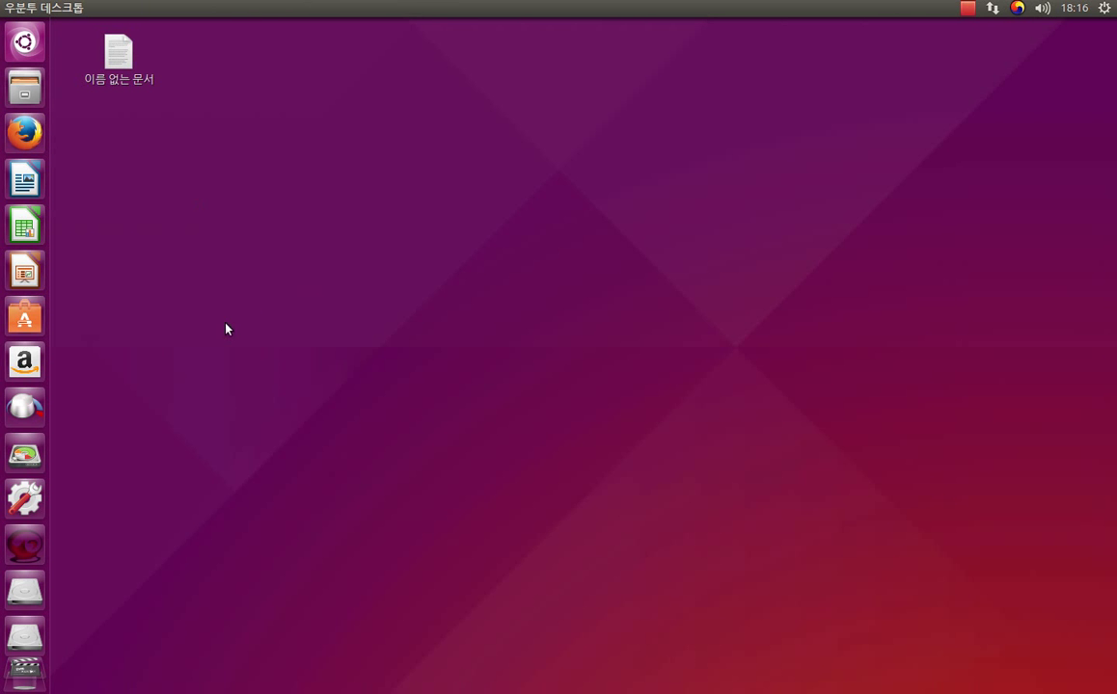
Step: View the System Settings overview and close it
{"action": "left_click", "coordinate": [36, 514]}
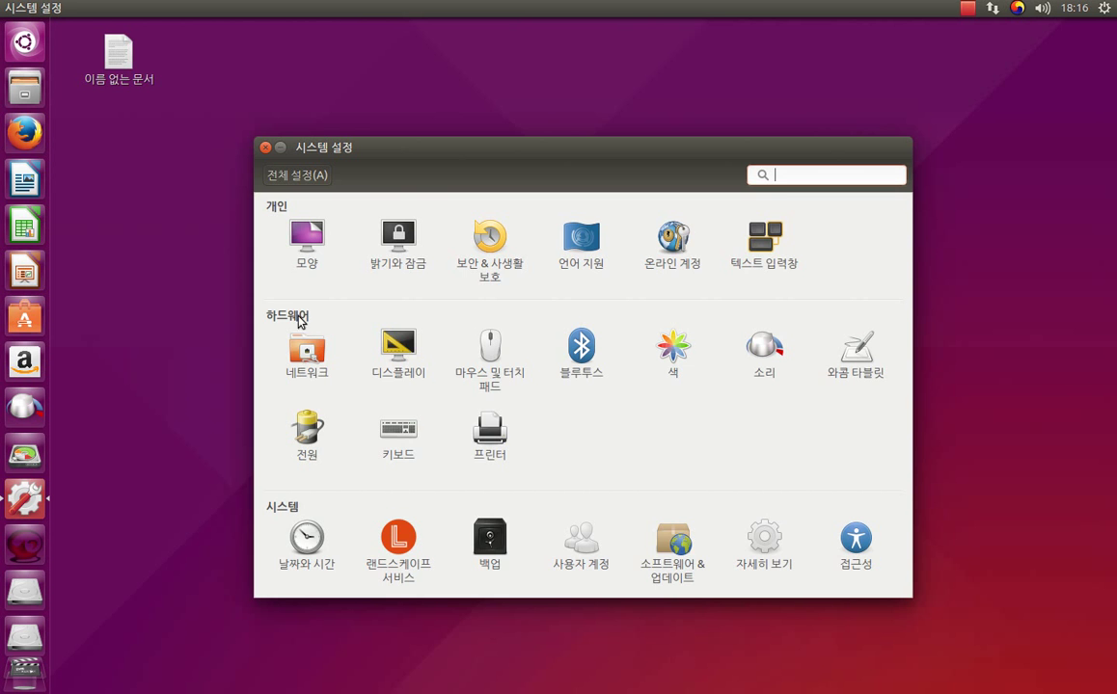
{"action": "left_click", "coordinate": [266, 149]}
Step: Clear the 디스크 search in the Dash and look through its recent, installed, recommended and Dash plugin applications
{"action": "left_click", "coordinate": [23, 41]}
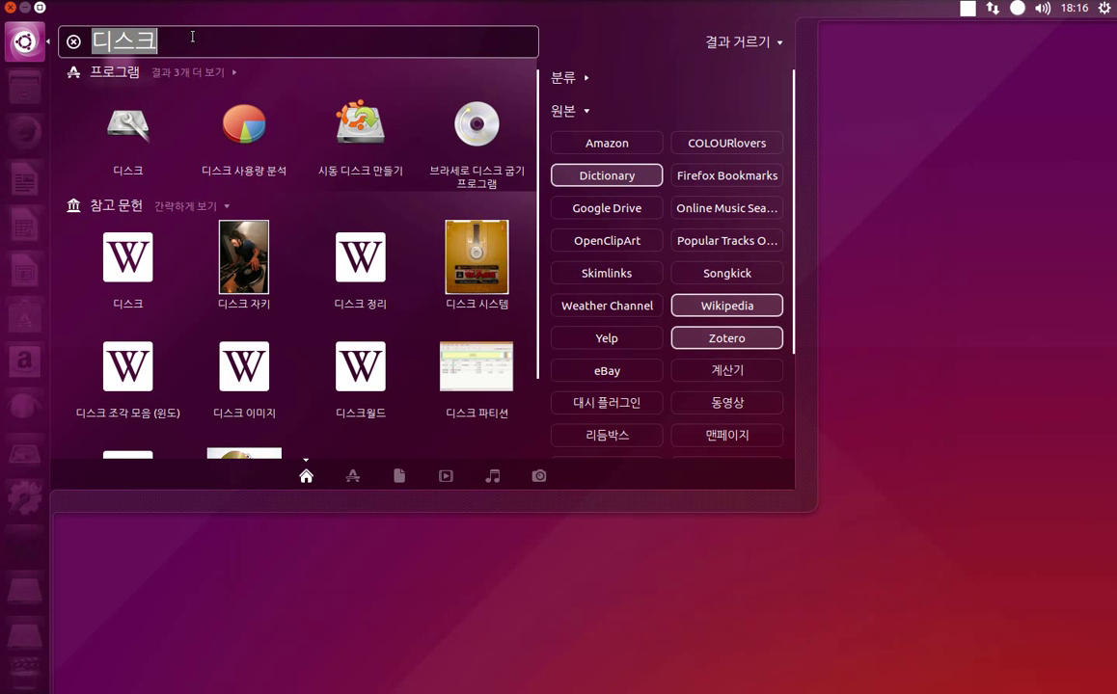
{"action": "key", "text": "BackSpace"}
{"action": "left_click", "coordinate": [352, 477]}
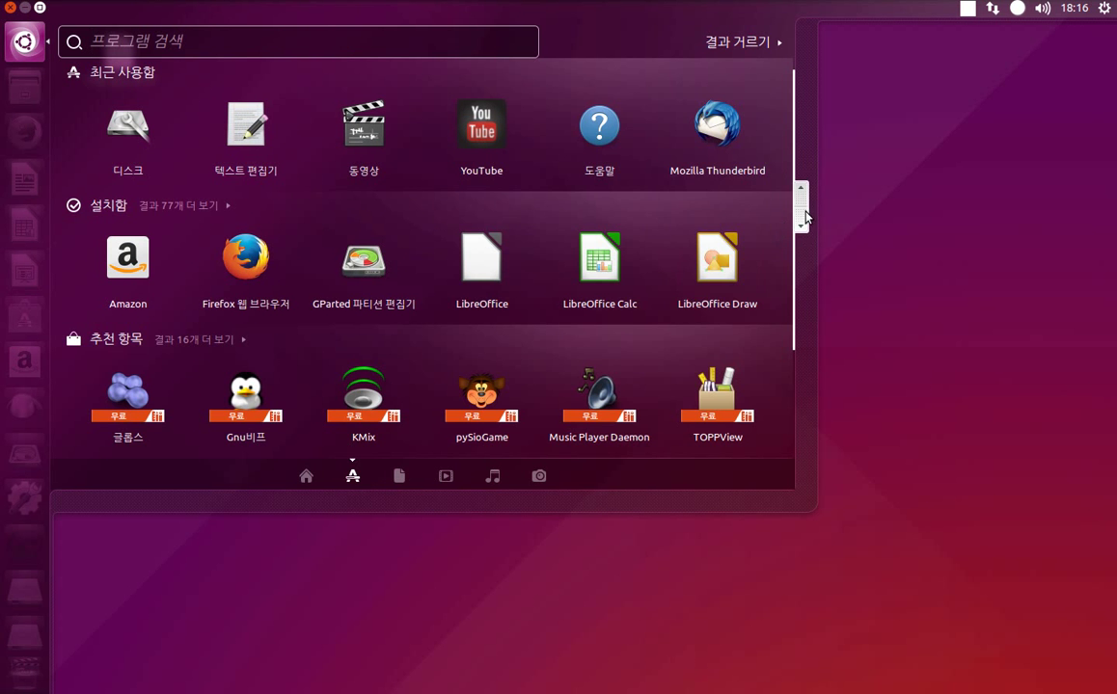
{"action": "left_click_drag", "start_coordinate": [805, 217], "coordinate": [815, 381]}
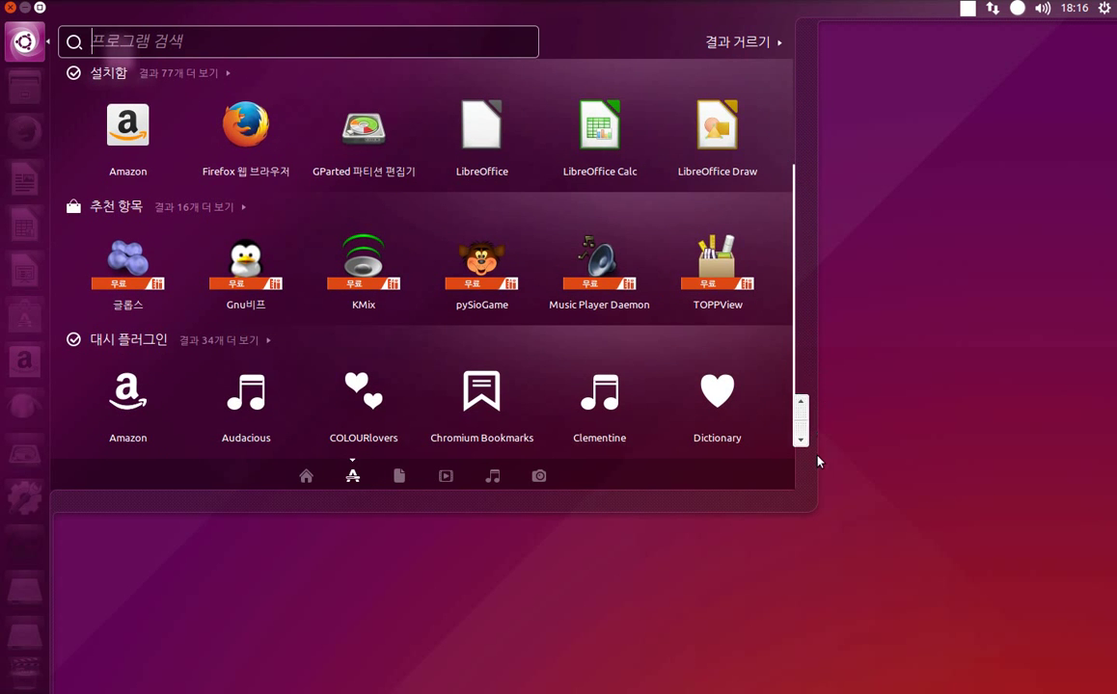
{"action": "mouse_move", "coordinate": [817, 462]}
{"action": "left_mouse_down"}
{"action": "mouse_move", "coordinate": [839, 126]}
{"action": "mouse_move", "coordinate": [835, 503]}
{"action": "mouse_move", "coordinate": [839, 462]}
{"action": "left_mouse_up"}
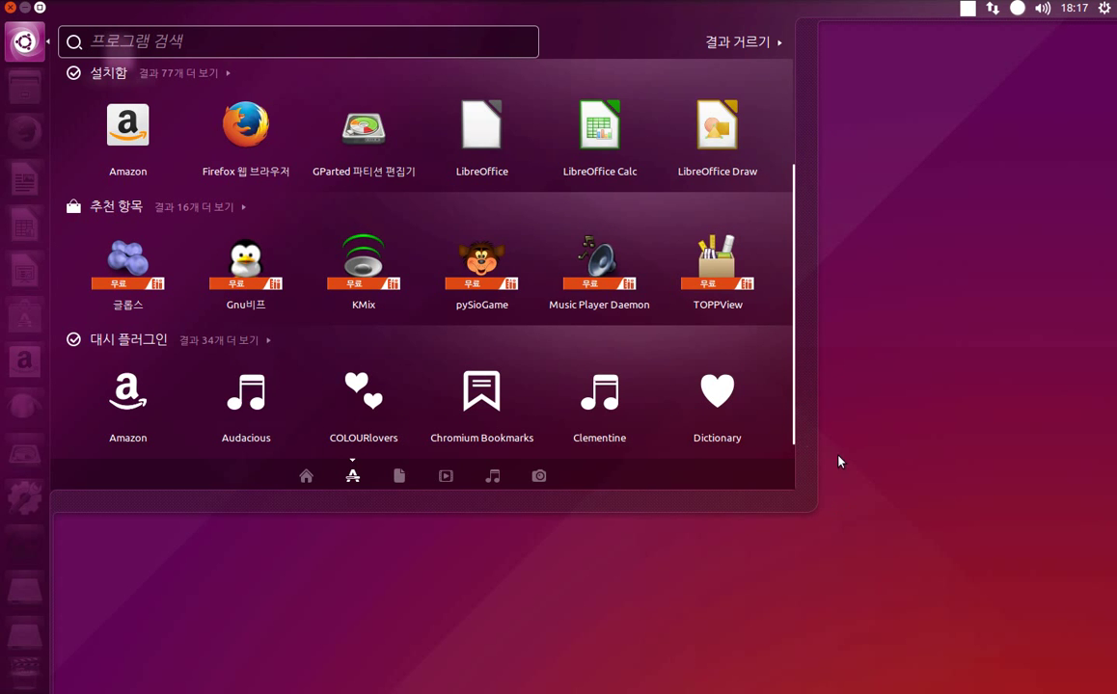
{"action": "left_click_drag", "start_coordinate": [797, 399], "coordinate": [817, 137]}
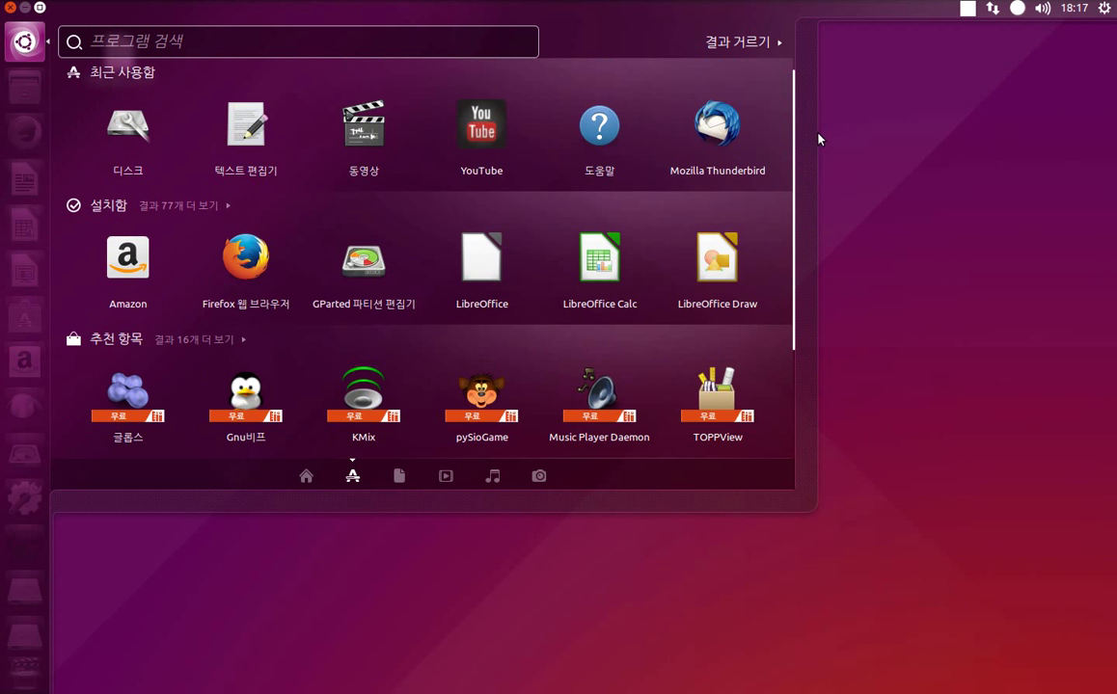
Step: Look through the Dash's files, videos, music and photos categories, and return to its home view with the result filters hidden
{"action": "left_click", "coordinate": [398, 476]}
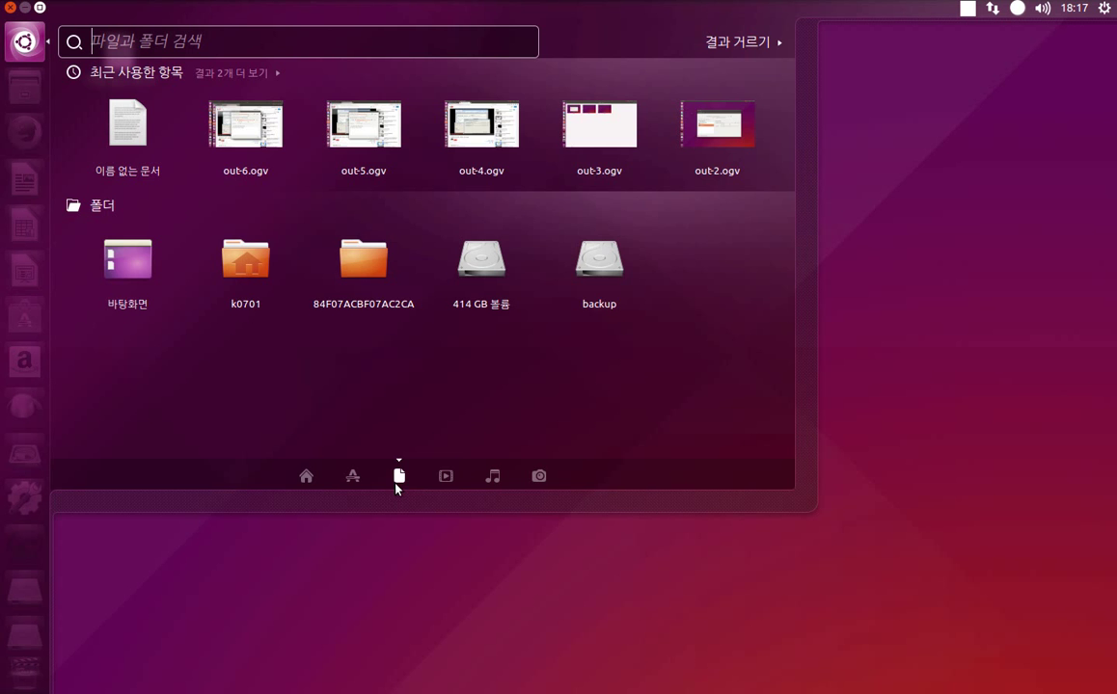
{"action": "left_click", "coordinate": [439, 478]}
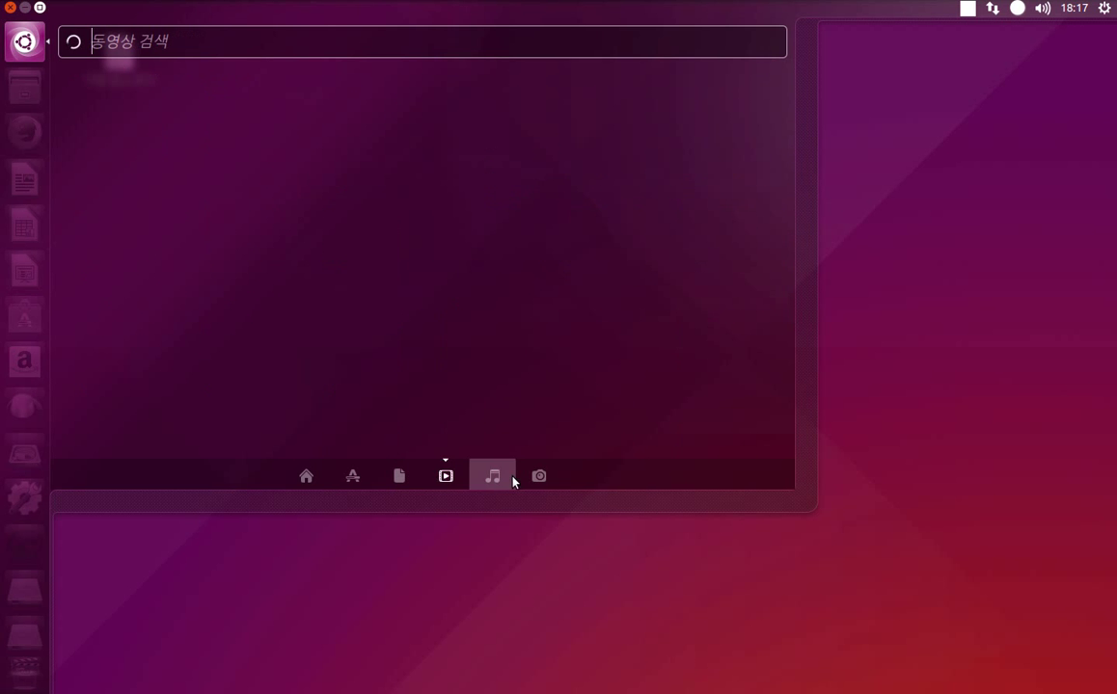
{"action": "left_click", "coordinate": [508, 480]}
{"action": "left_click", "coordinate": [537, 474]}
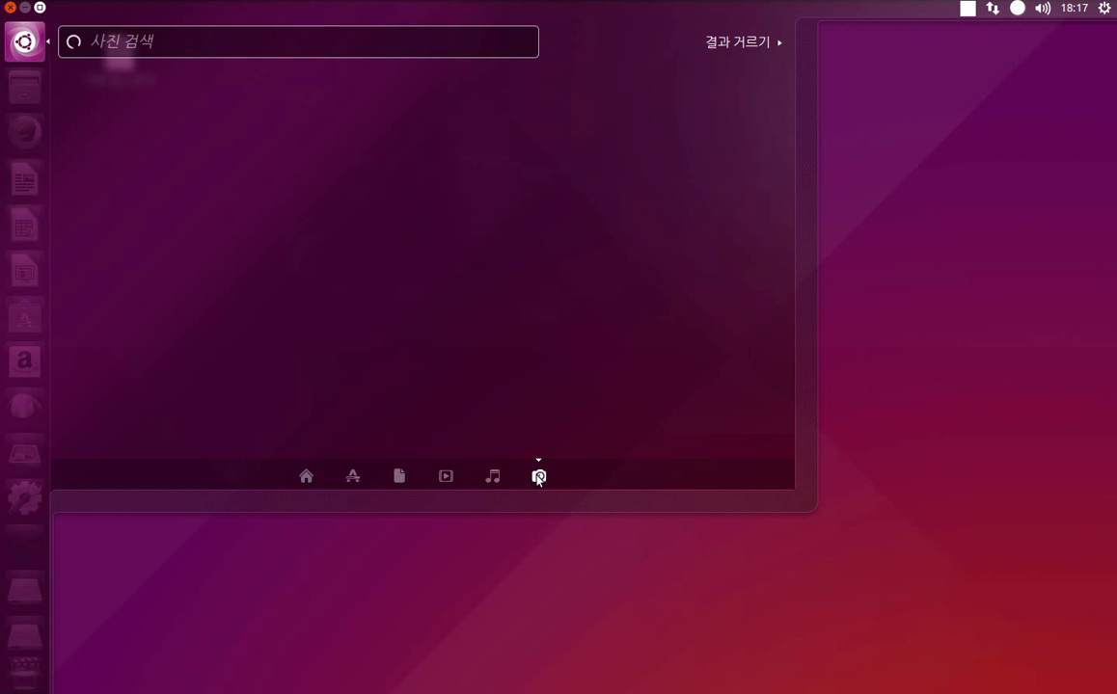
{"action": "left_click", "coordinate": [492, 478]}
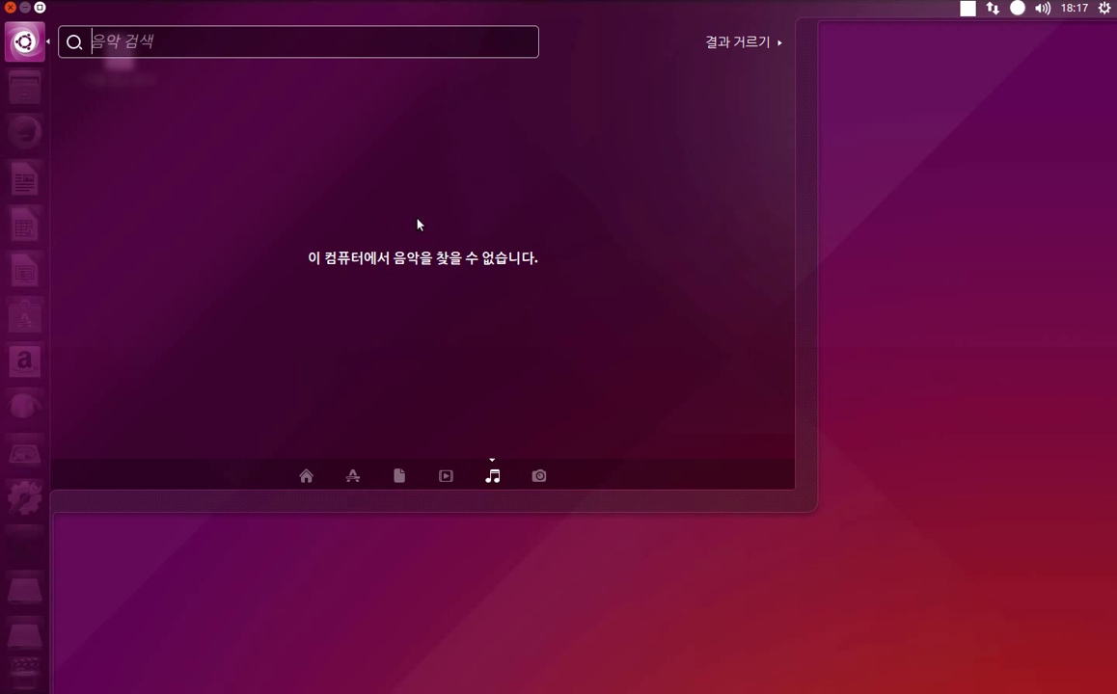
{"action": "left_click", "coordinate": [446, 478]}
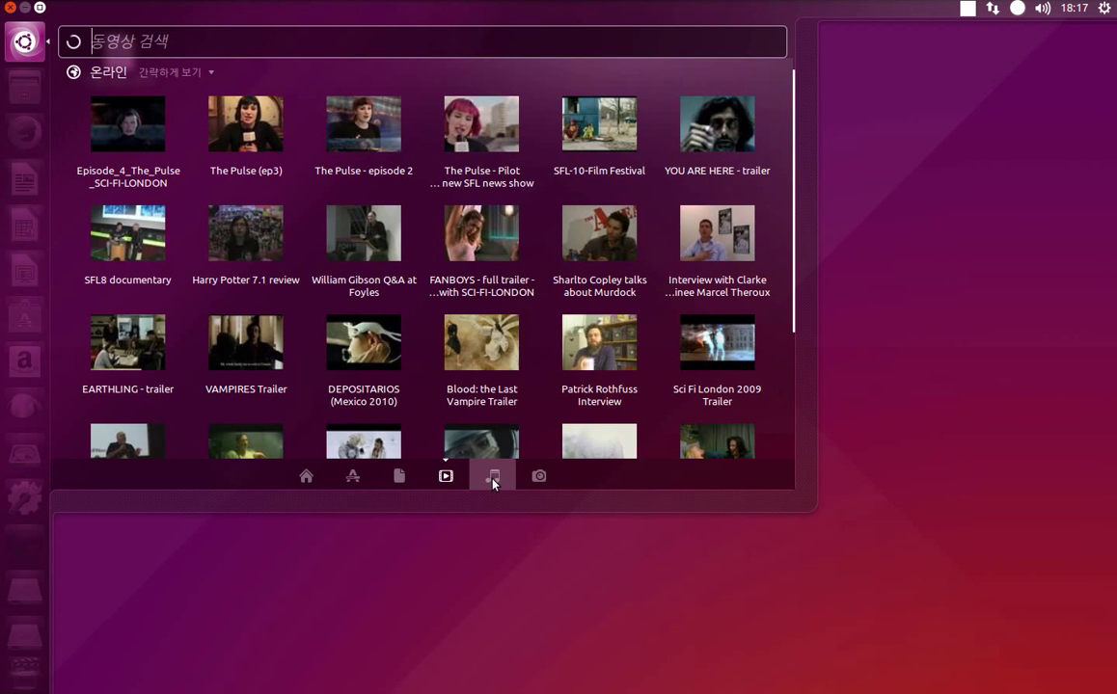
{"action": "left_click", "coordinate": [493, 479]}
{"action": "left_click", "coordinate": [309, 482]}
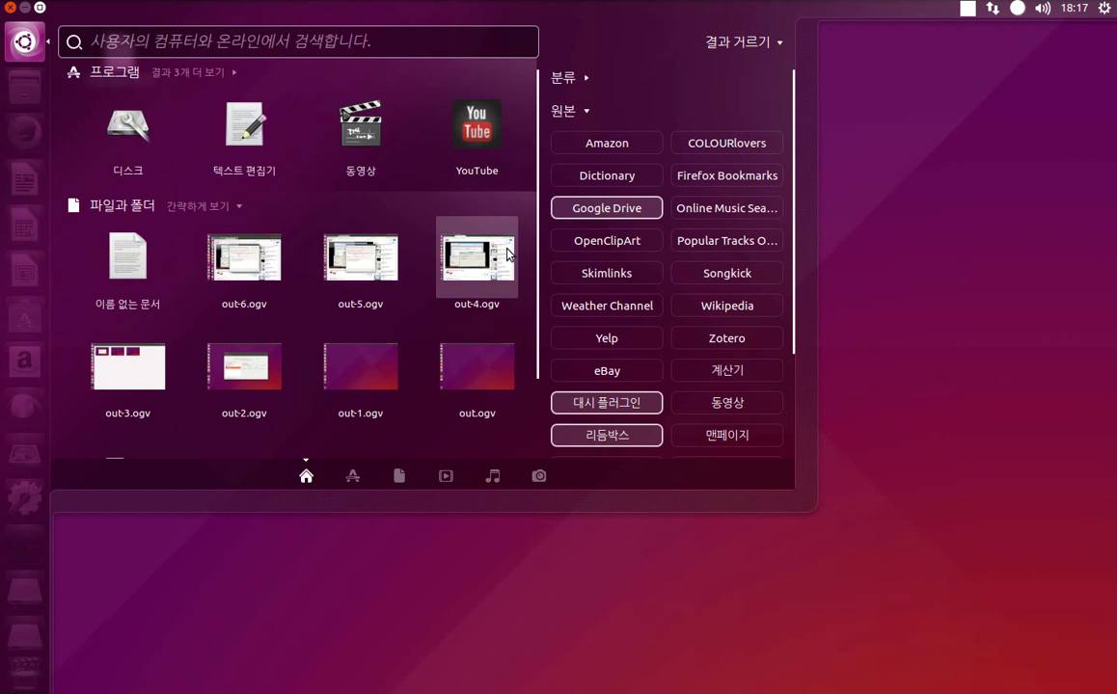
{"action": "left_click", "coordinate": [750, 44]}
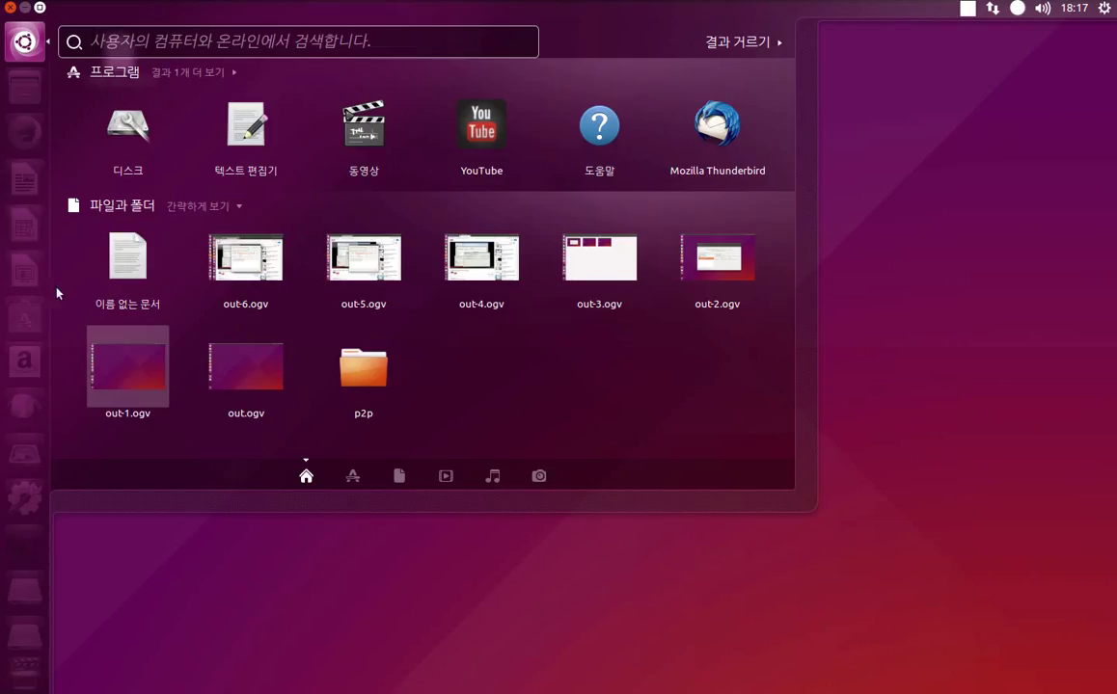
Step: Enter "한글도 잘 써지고 프린터도 잘됩니다.." and a second line "이러닉ㅇㄹㅇㅇㅇ" in a new LibreOffice Writer document
{"action": "left_click", "coordinate": [127, 258]}
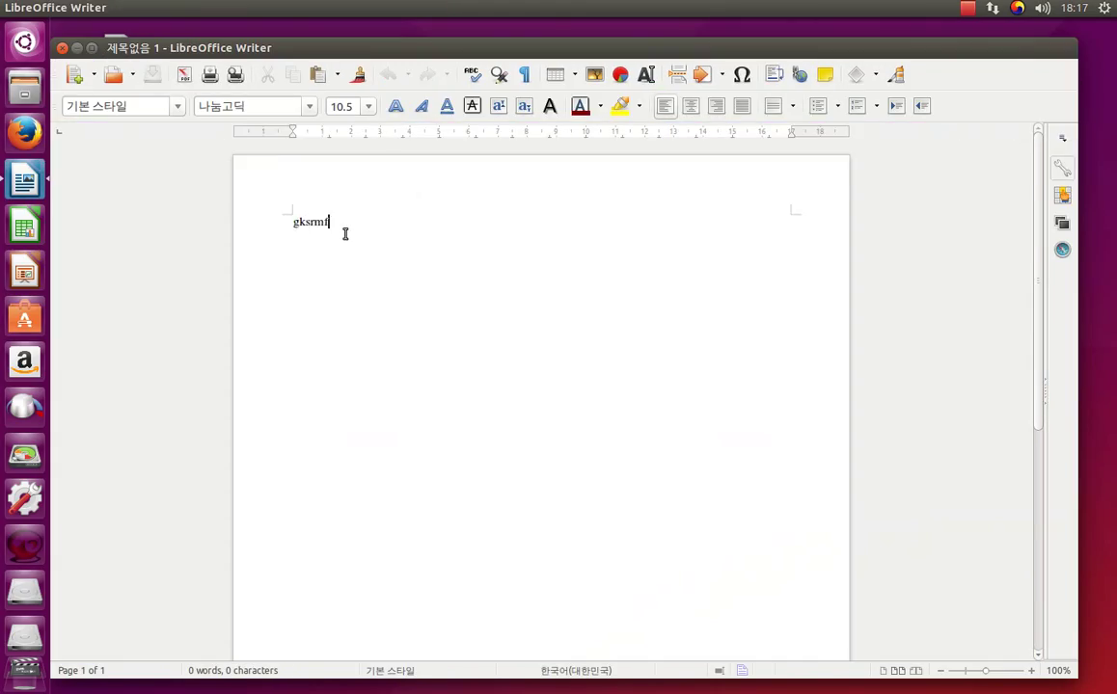
{"action": "key", "text": "BackSpace"}
{"action": "type", "text": "한글도 잘 써지고 "}
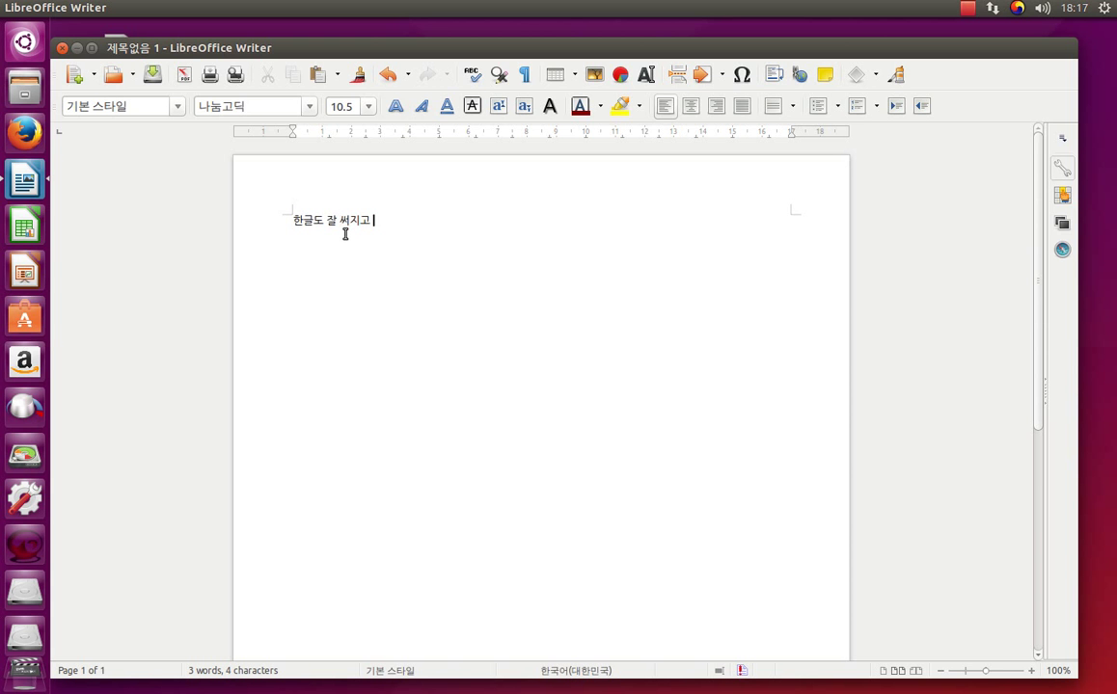
{"action": "type", "text": " 프린터도 잘됩니다."}
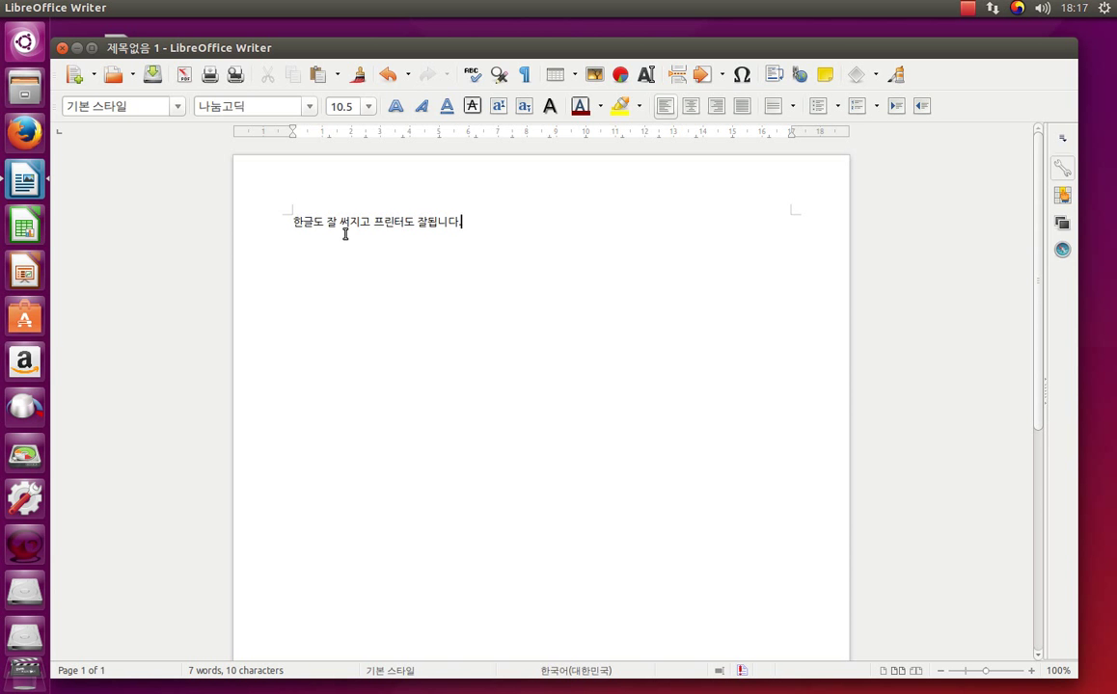
{"action": "type", "text": "러닉ㅇㄹㅇㅇㅇ"}
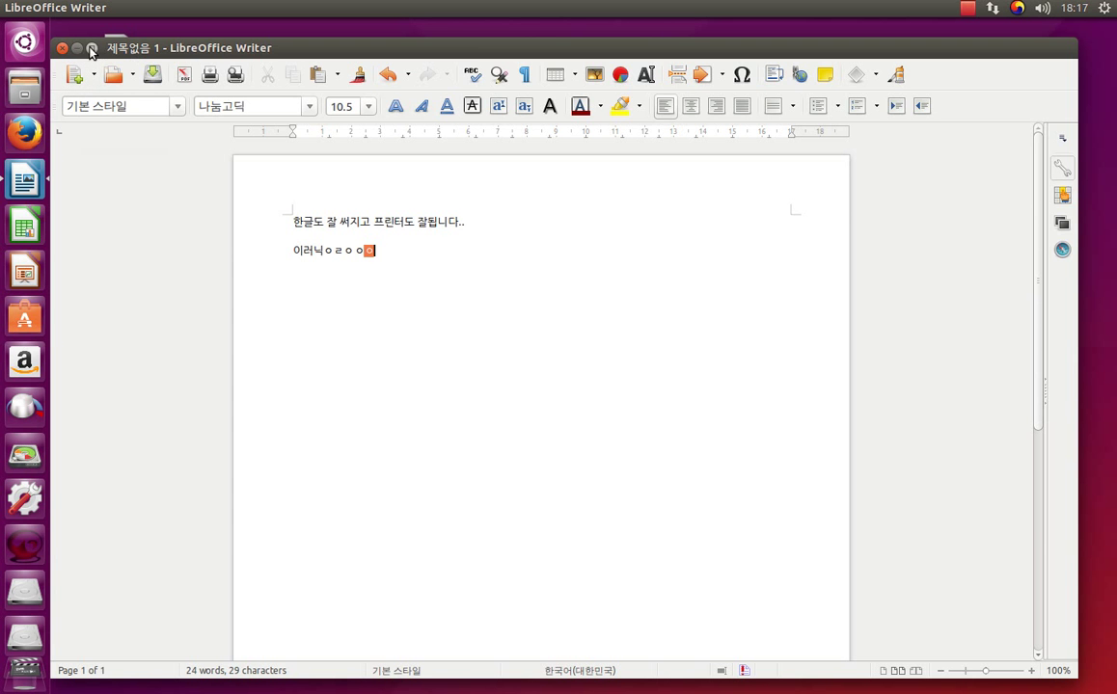
Step: Maximize the Writer window and close the untitled document without saving it
{"action": "left_click", "coordinate": [92, 48]}
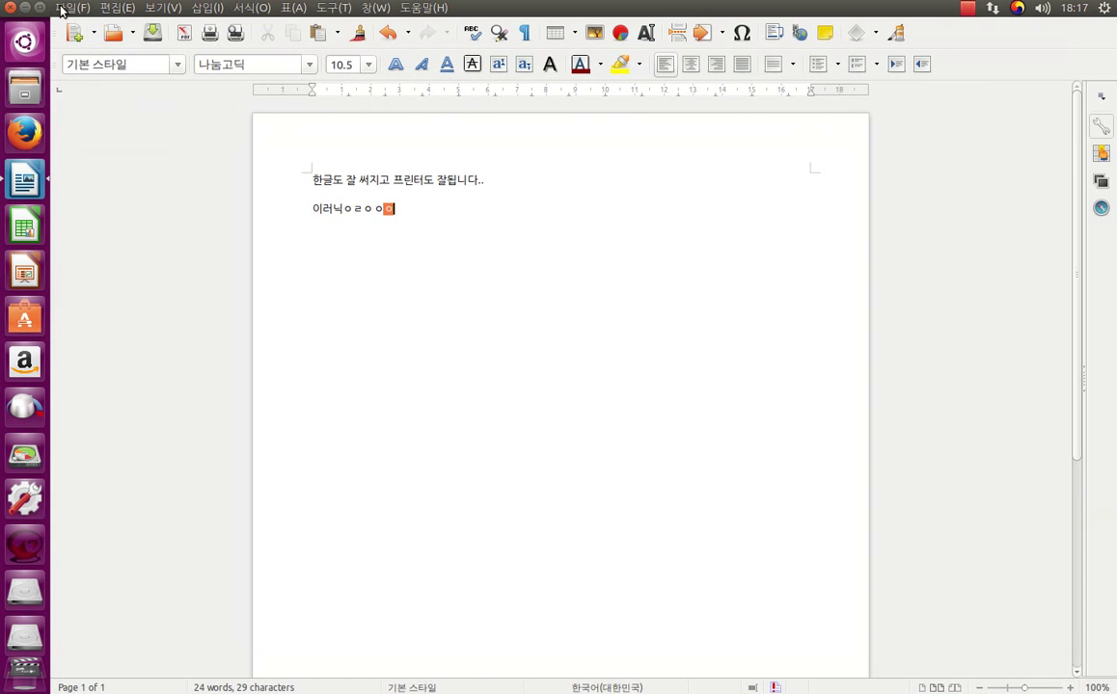
{"action": "left_click", "coordinate": [69, 7]}
{"action": "left_click", "coordinate": [521, 369]}
{"action": "left_click", "coordinate": [12, 10]}
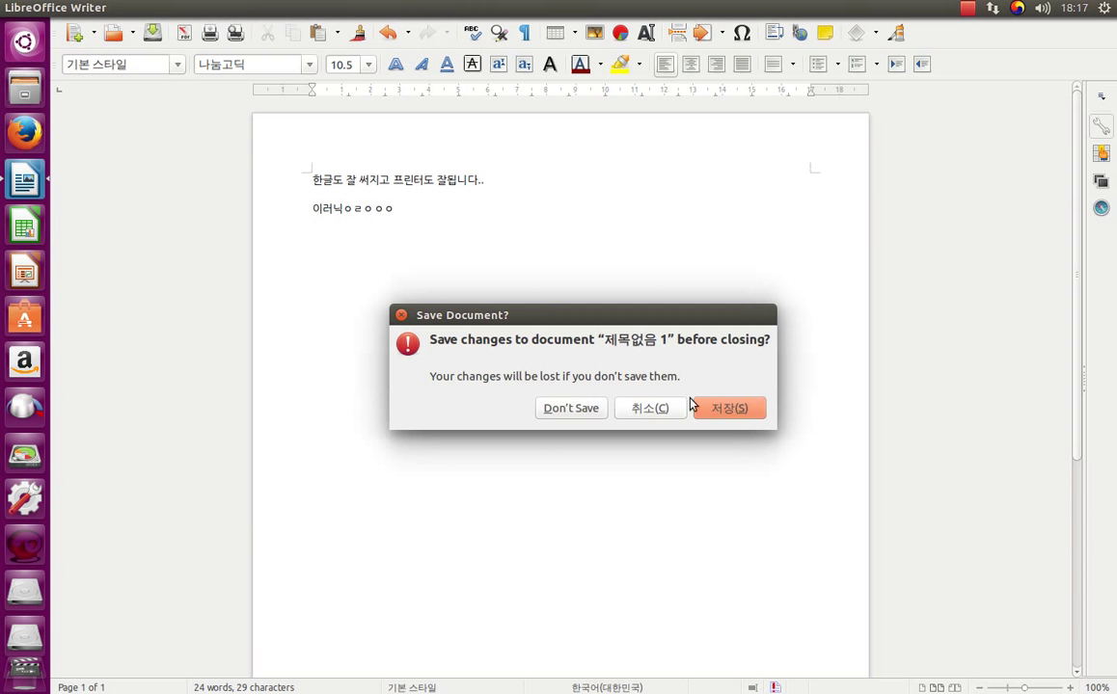
{"action": "left_click", "coordinate": [595, 410]}
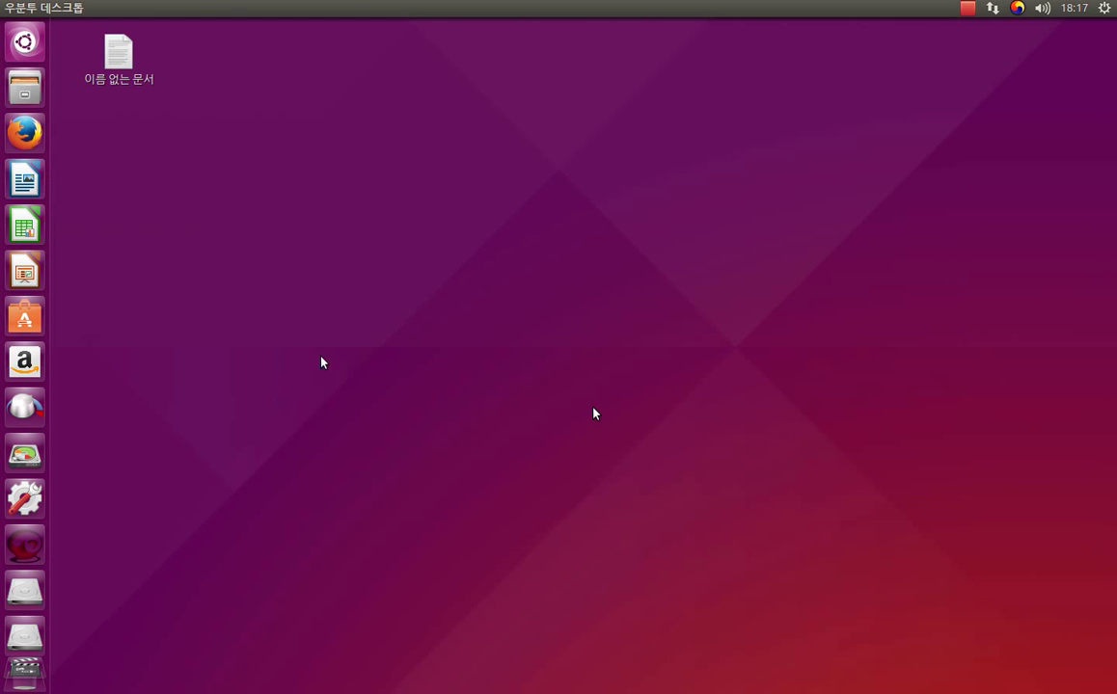
Step: Start a blank LibreOffice Calc spreadsheet and try selecting various cells across the sheet, ending at C7
{"action": "left_click", "coordinate": [43, 230]}
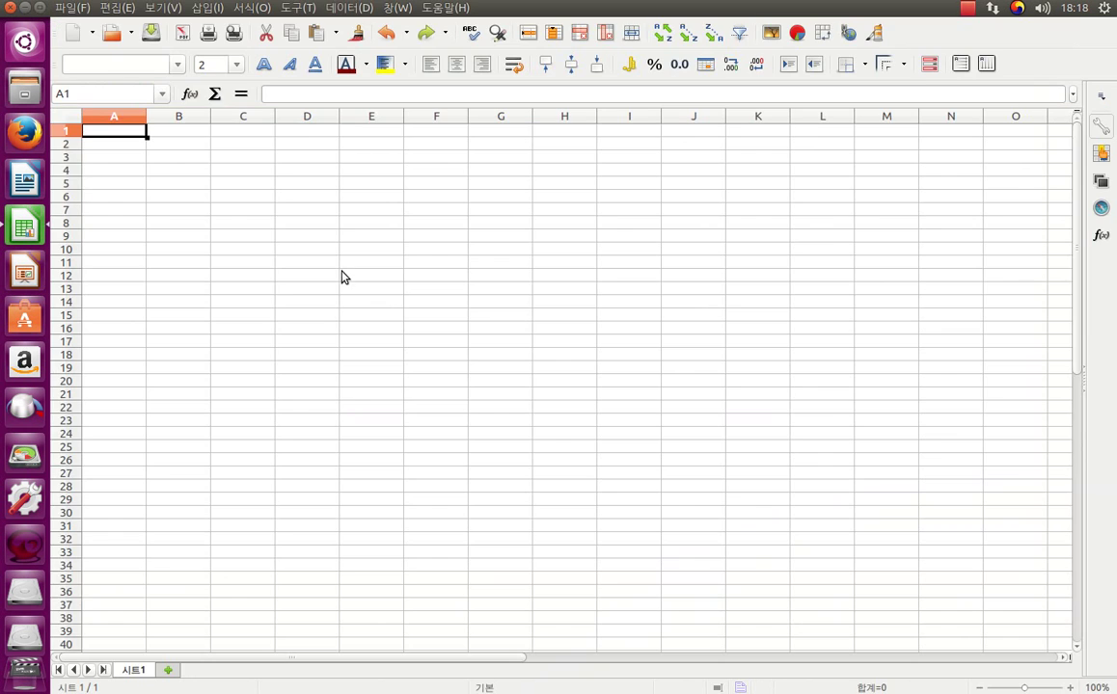
{"action": "left_click", "coordinate": [171, 135]}
{"action": "left_click", "coordinate": [188, 157]}
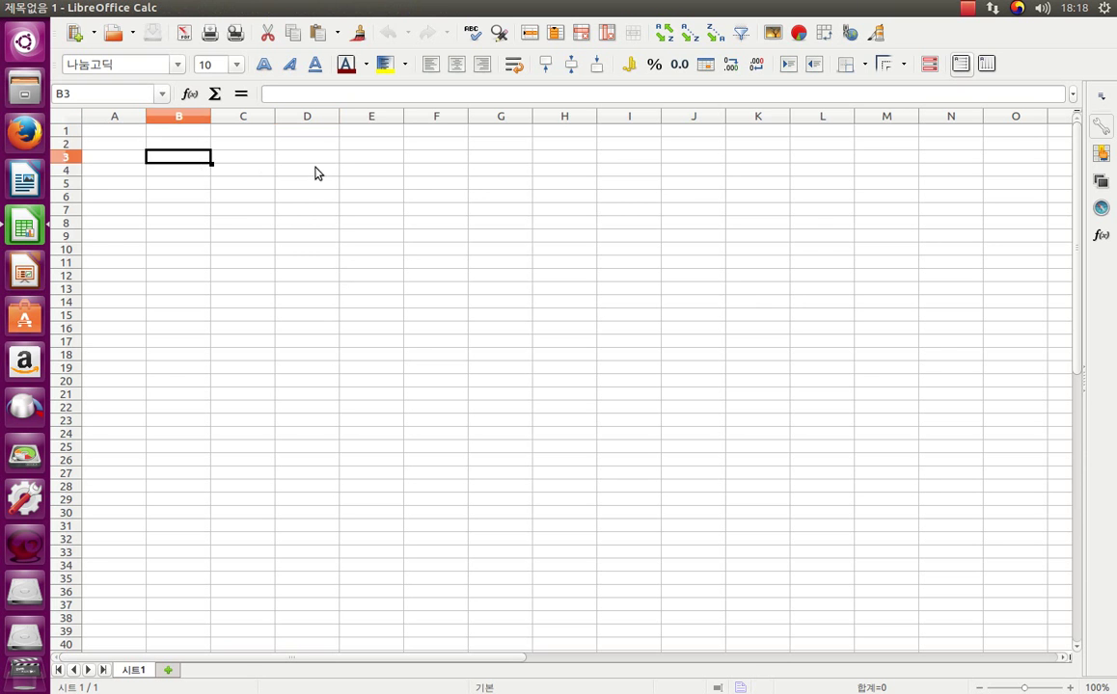
{"action": "left_click", "coordinate": [316, 174]}
{"action": "left_click", "coordinate": [447, 172]}
{"action": "left_click", "coordinate": [628, 184]}
{"action": "left_click", "coordinate": [813, 236]}
{"action": "left_click", "coordinate": [513, 342]}
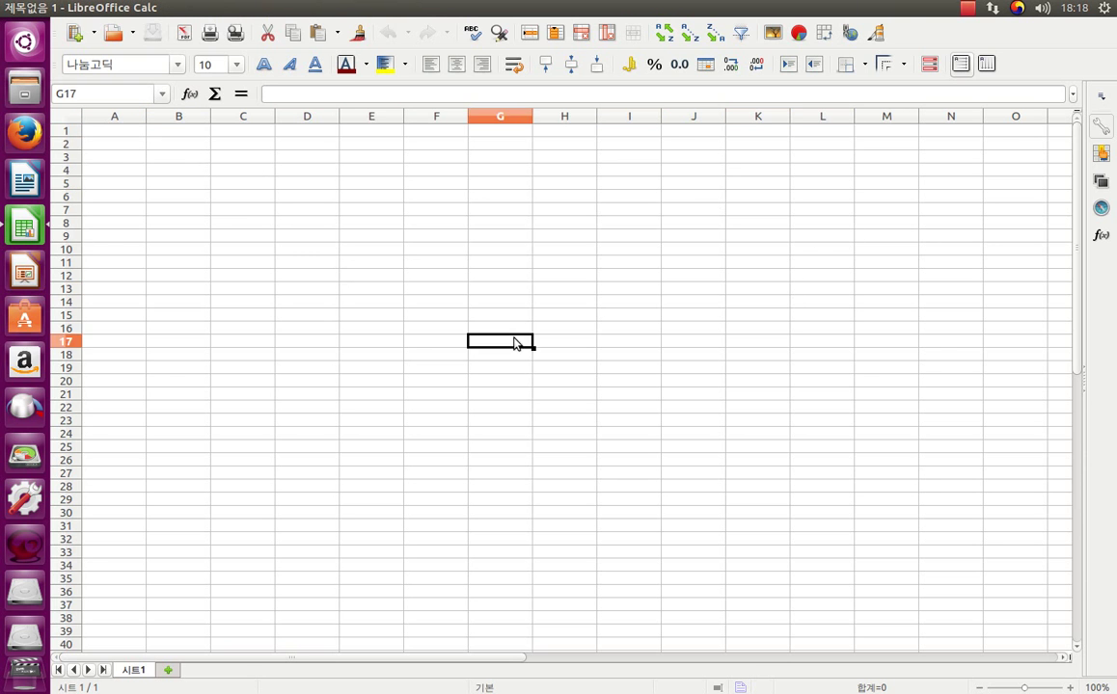
{"action": "left_click", "coordinate": [264, 329]}
{"action": "left_click", "coordinate": [239, 214]}
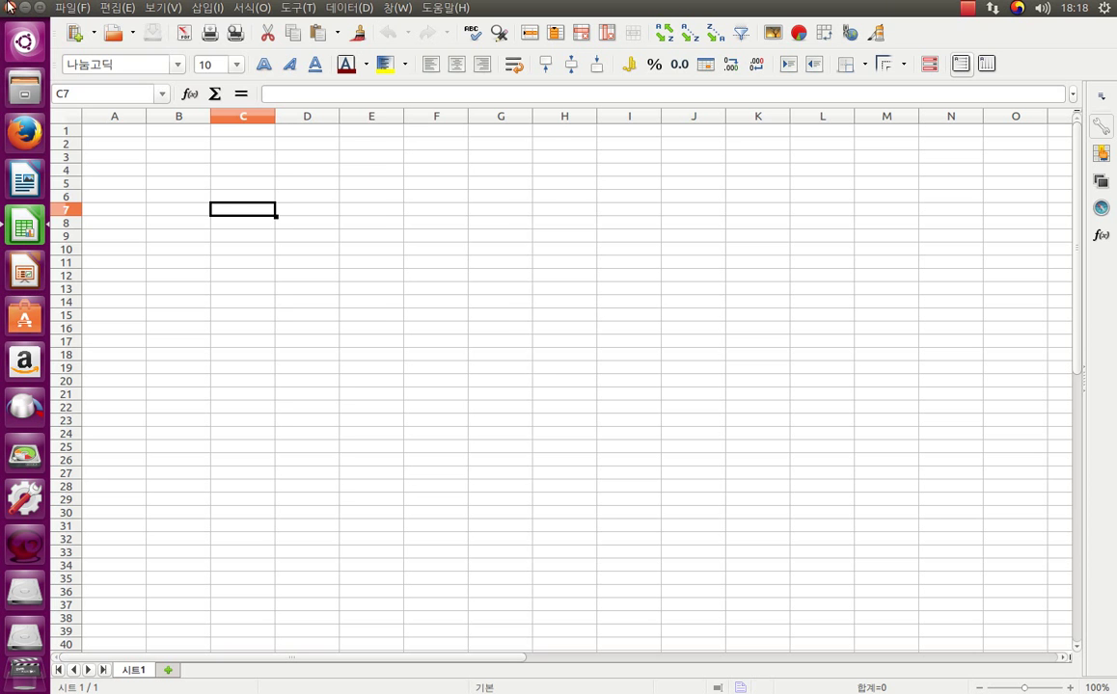
Step: Look through Calc's editing, help and file commands, and close the blank spreadsheet
{"action": "left_click", "coordinate": [101, 9]}
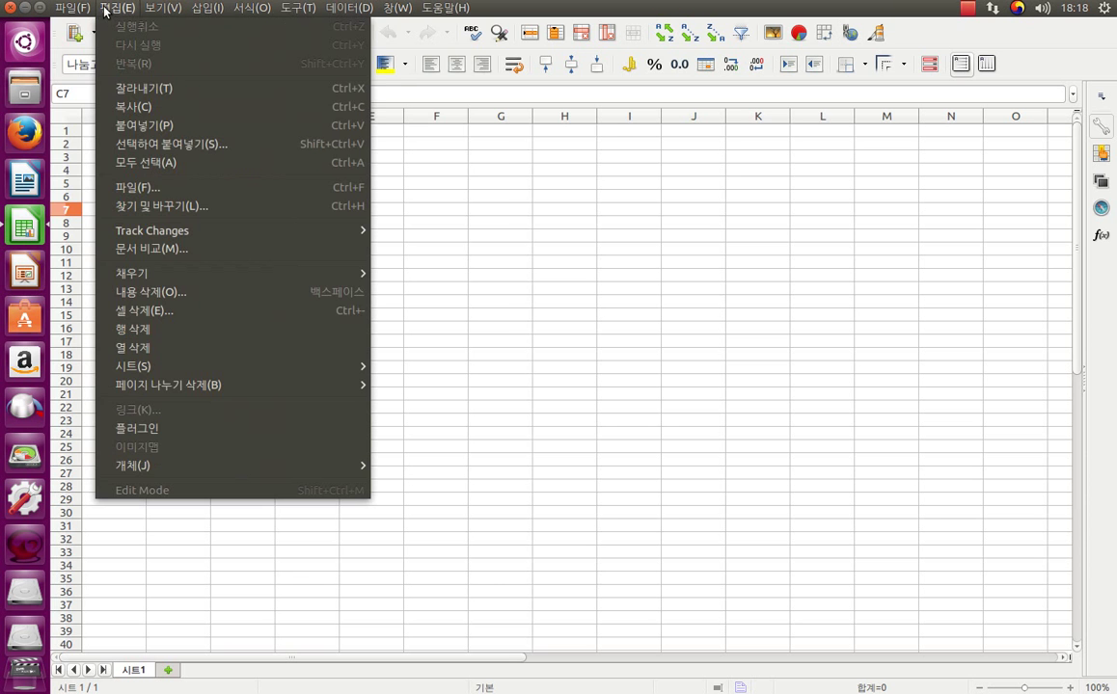
{"action": "mouse_move", "coordinate": [446, 8]}
{"action": "mouse_move", "coordinate": [72, 8]}
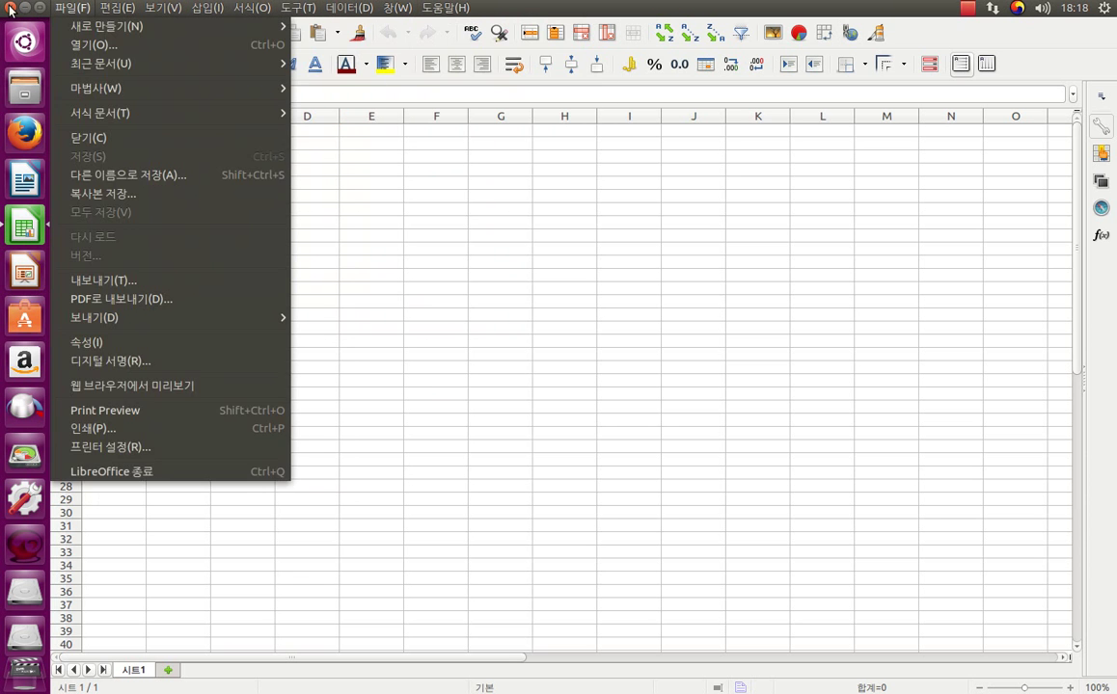
{"action": "left_click", "coordinate": [150, 466]}
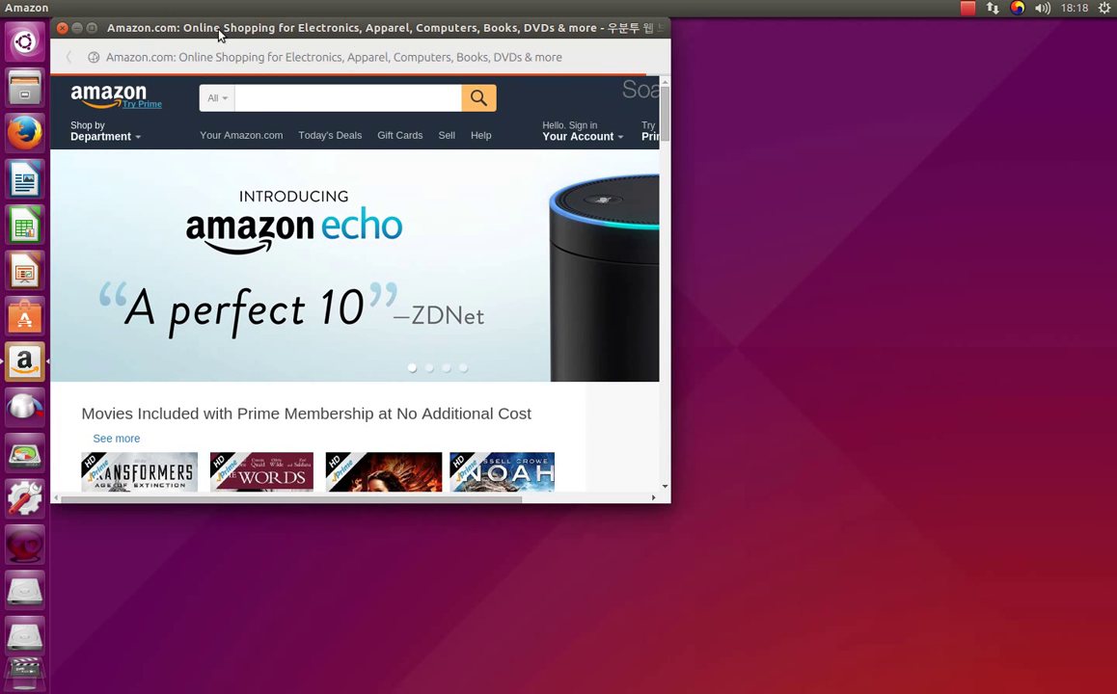
Step: View the Amazon store in a maximized window and close it
{"action": "left_click", "coordinate": [93, 29]}
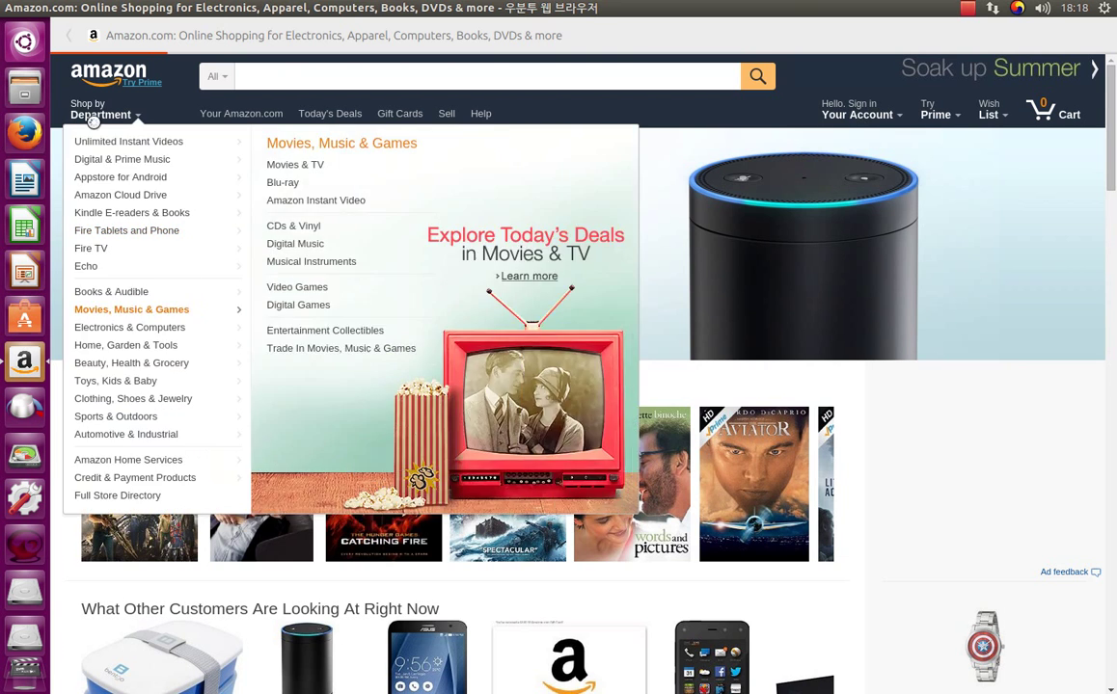
{"action": "left_click", "coordinate": [12, 8]}
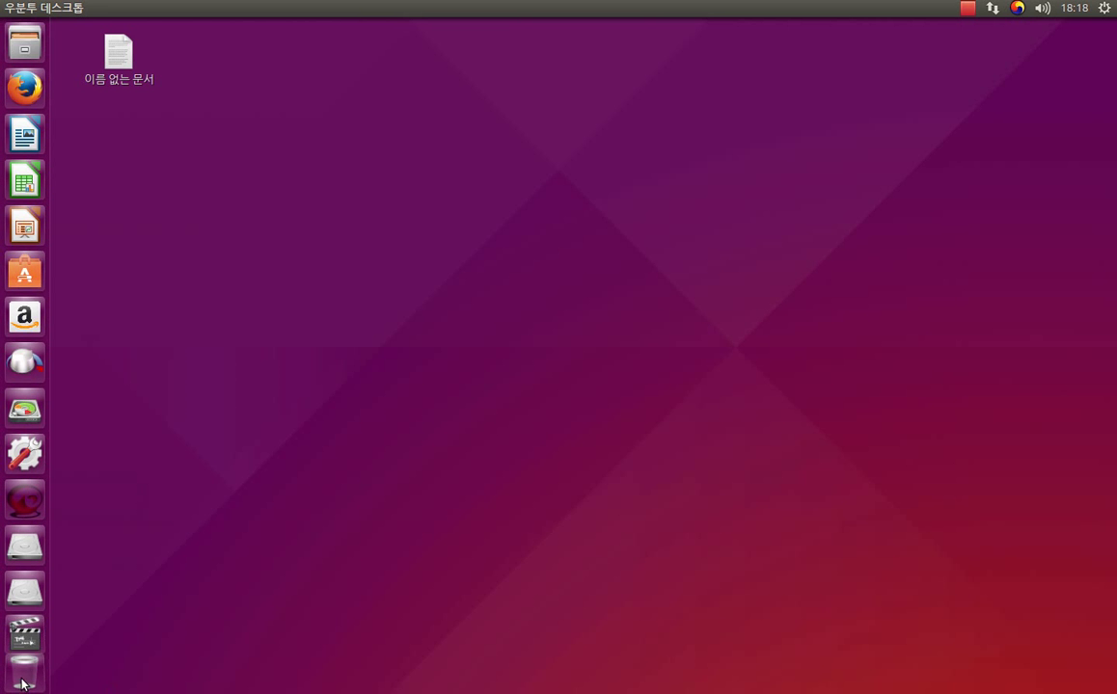
Step: Open the 도움말 application from the Dash and maximize the Ubuntu Desktop Guide
{"action": "left_click", "coordinate": [24, 43]}
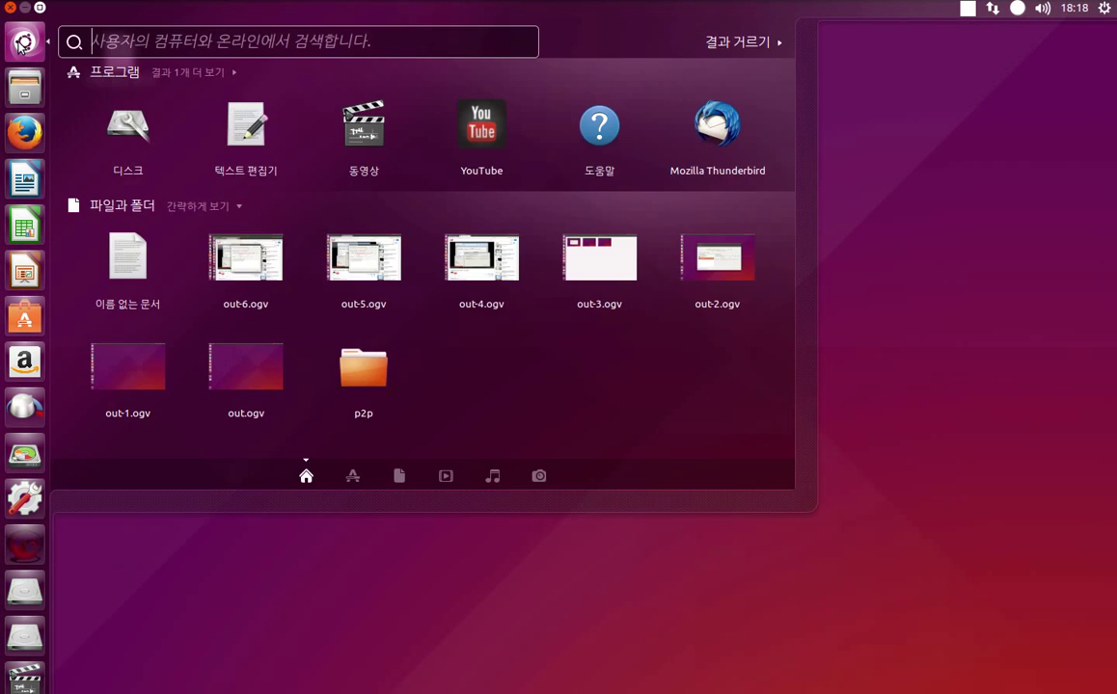
{"action": "left_click", "coordinate": [24, 43]}
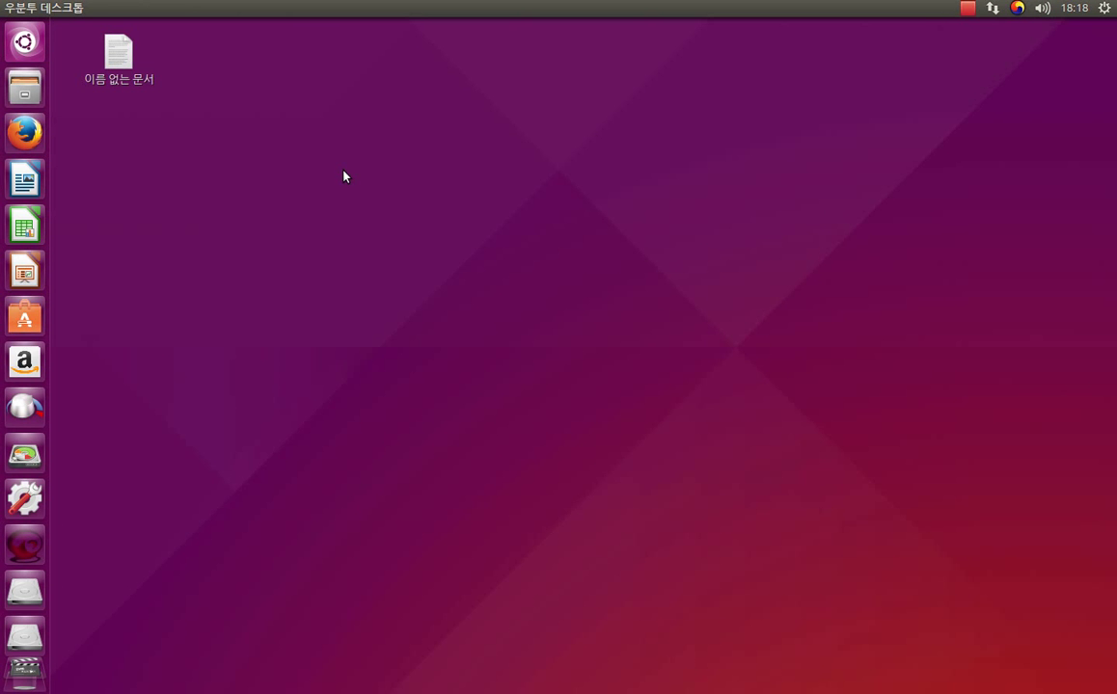
{"action": "key", "text": "super"}
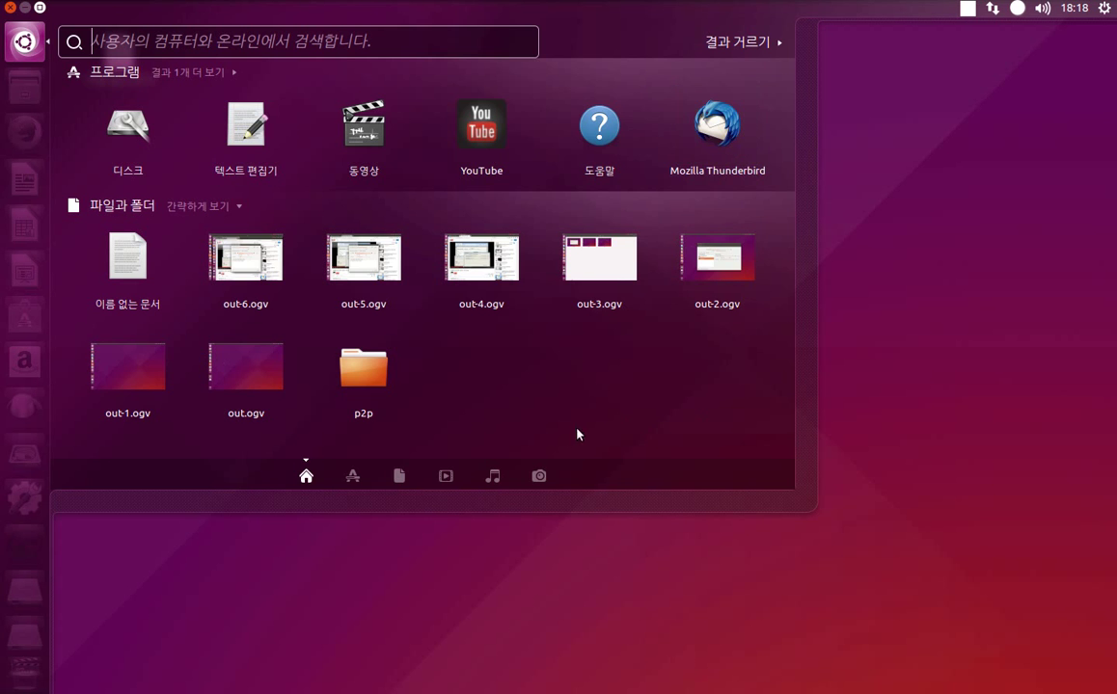
{"action": "left_click", "coordinate": [596, 135]}
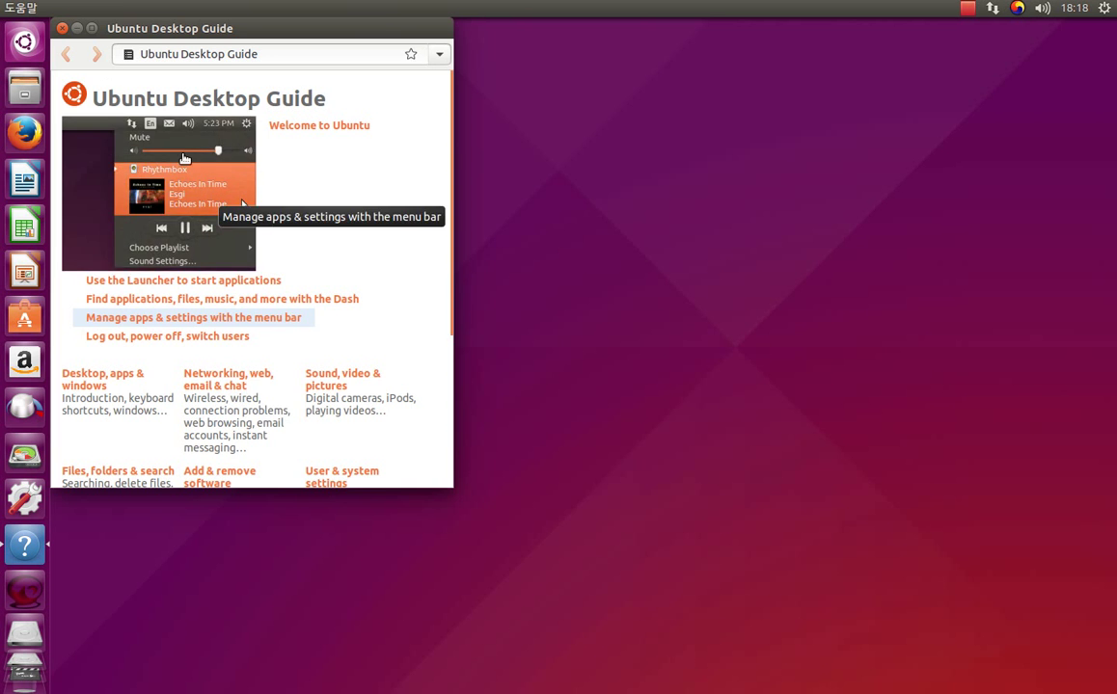
{"action": "left_click", "coordinate": [91, 28]}
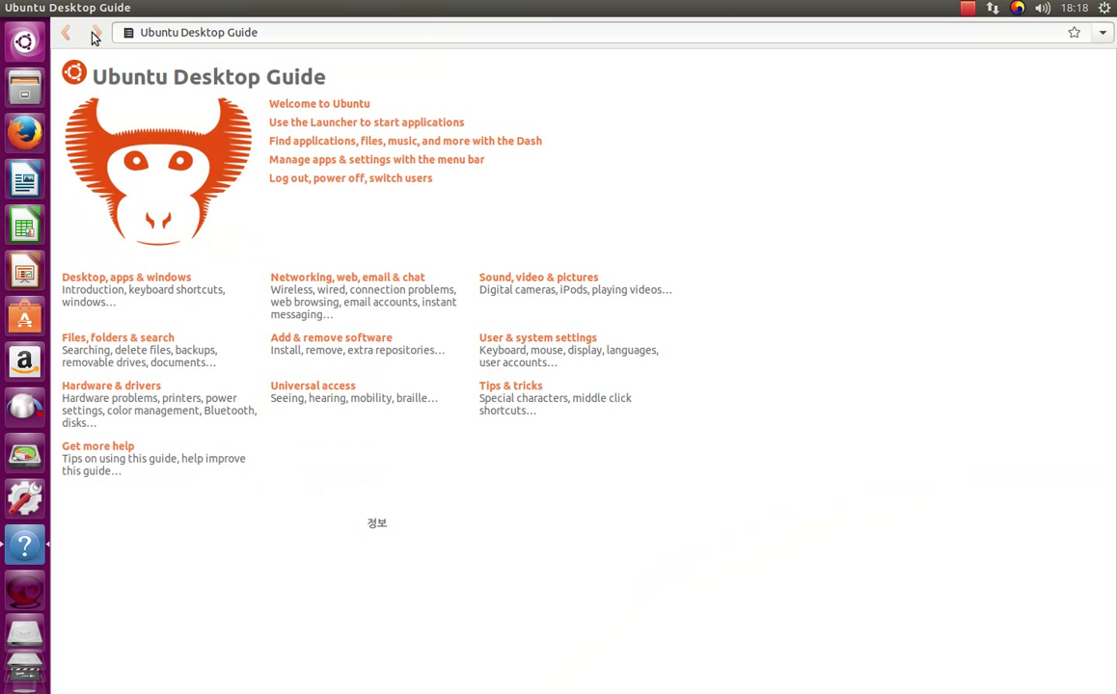
Step: Read through the guide's "Welcome to Ubuntu" topic and return to the guide's contents
{"action": "left_click", "coordinate": [338, 106]}
{"action": "scroll", "coordinate": [377, 260], "scroll_direction": "down", "scroll_amount": 12}
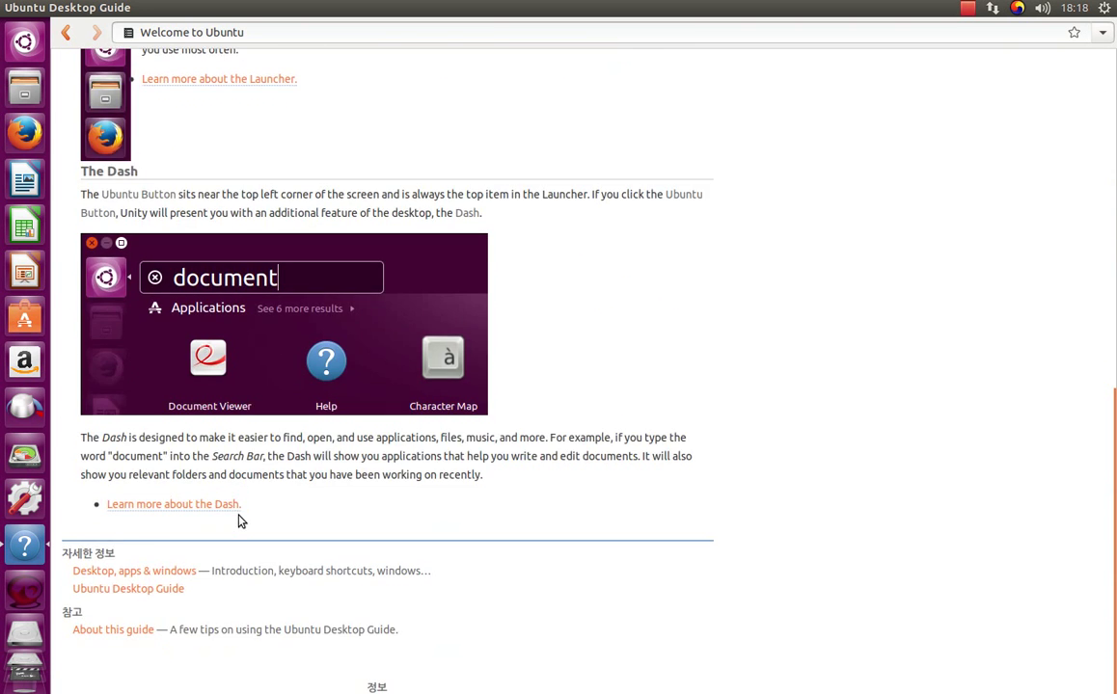
{"action": "scroll", "coordinate": [241, 522], "scroll_direction": "up", "scroll_amount": 12}
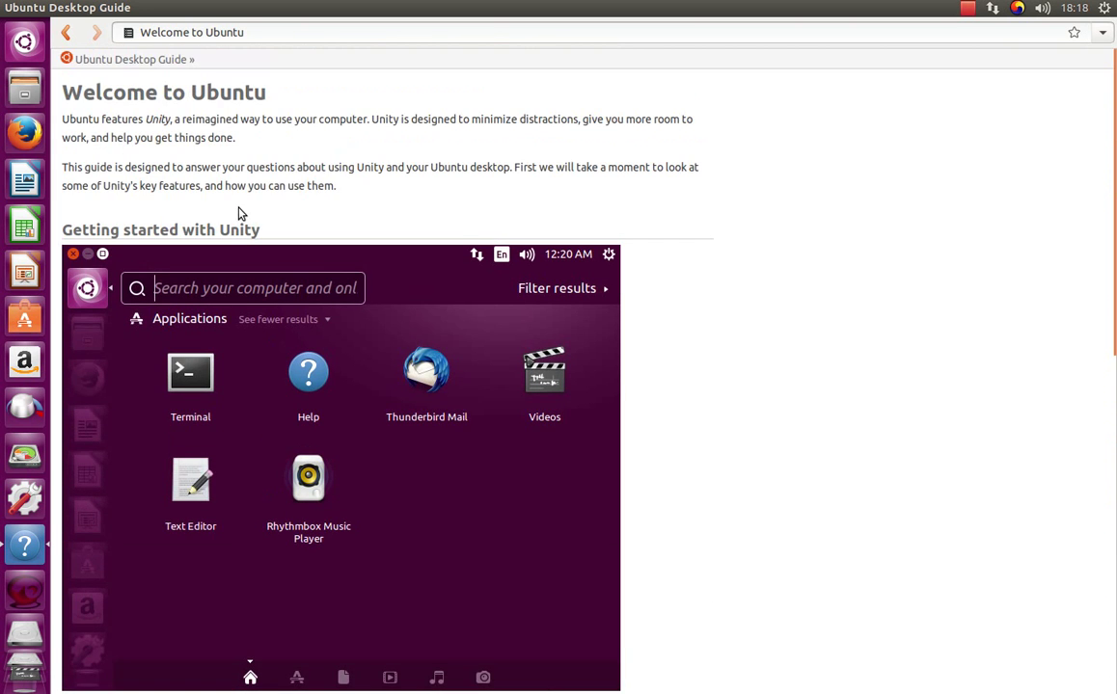
{"action": "left_click", "coordinate": [66, 32]}
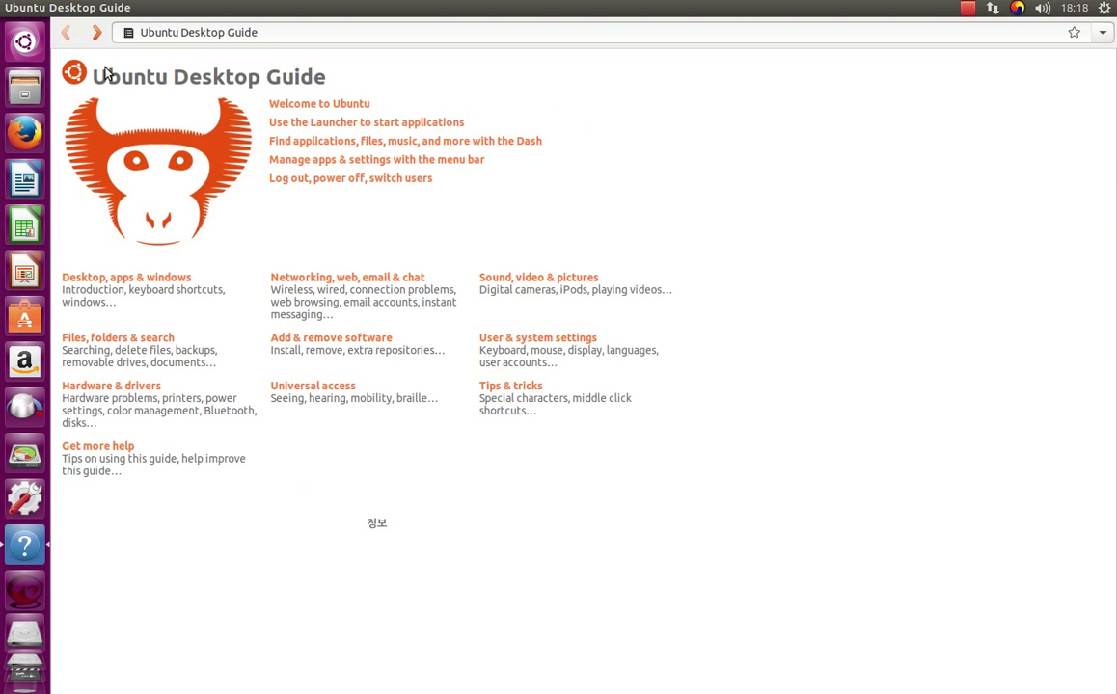
Step: Read the guide's topics on starting applications with the Launcher and finding applications, files and music with the Dash
{"action": "left_click", "coordinate": [339, 126]}
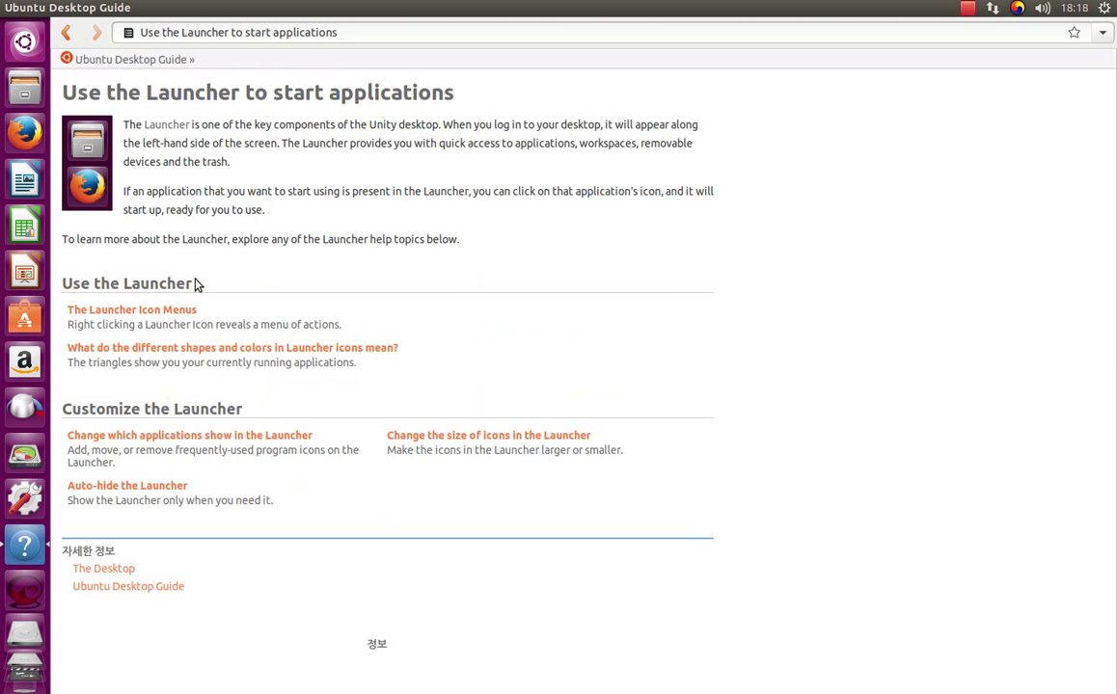
{"action": "left_click", "coordinate": [73, 33]}
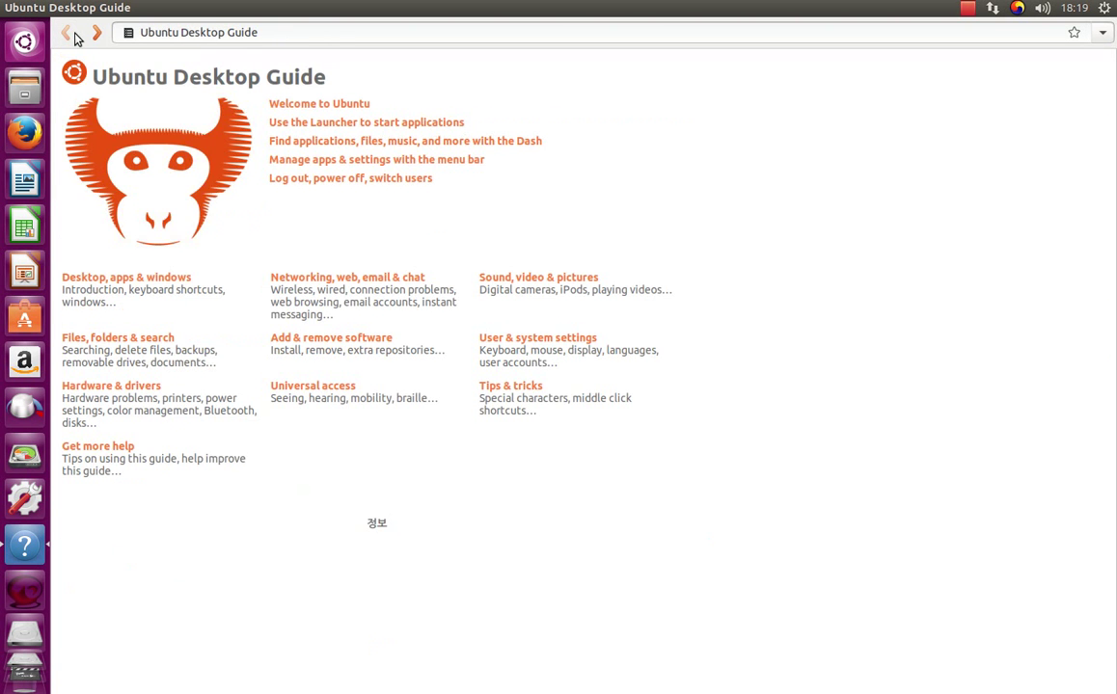
{"action": "left_click", "coordinate": [349, 141]}
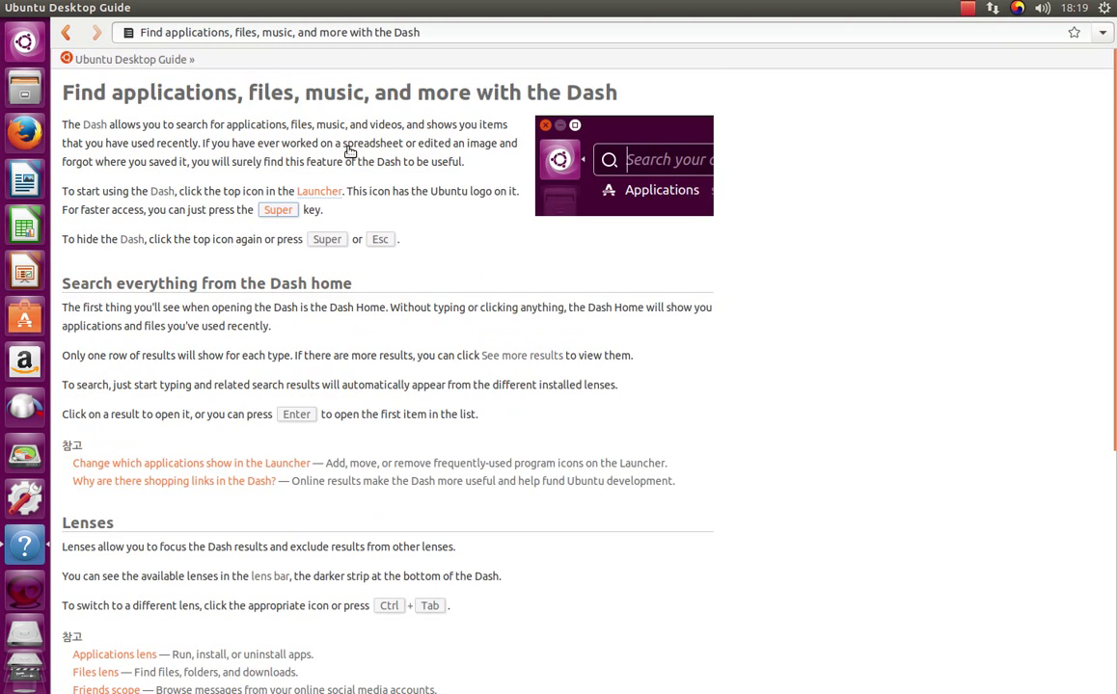
{"action": "scroll", "coordinate": [327, 364], "scroll_direction": "down", "scroll_amount": 8}
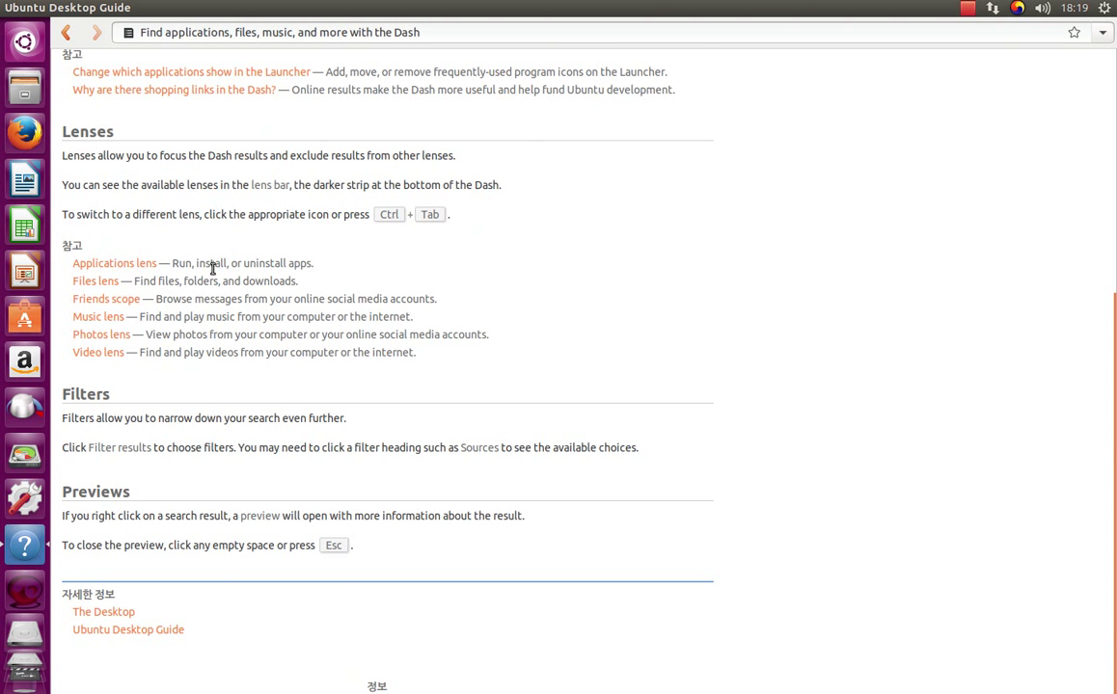
Step: View the guide's wireless networking topics under "Networking, web, email & chat" and close the guide
{"action": "left_click", "coordinate": [66, 32]}
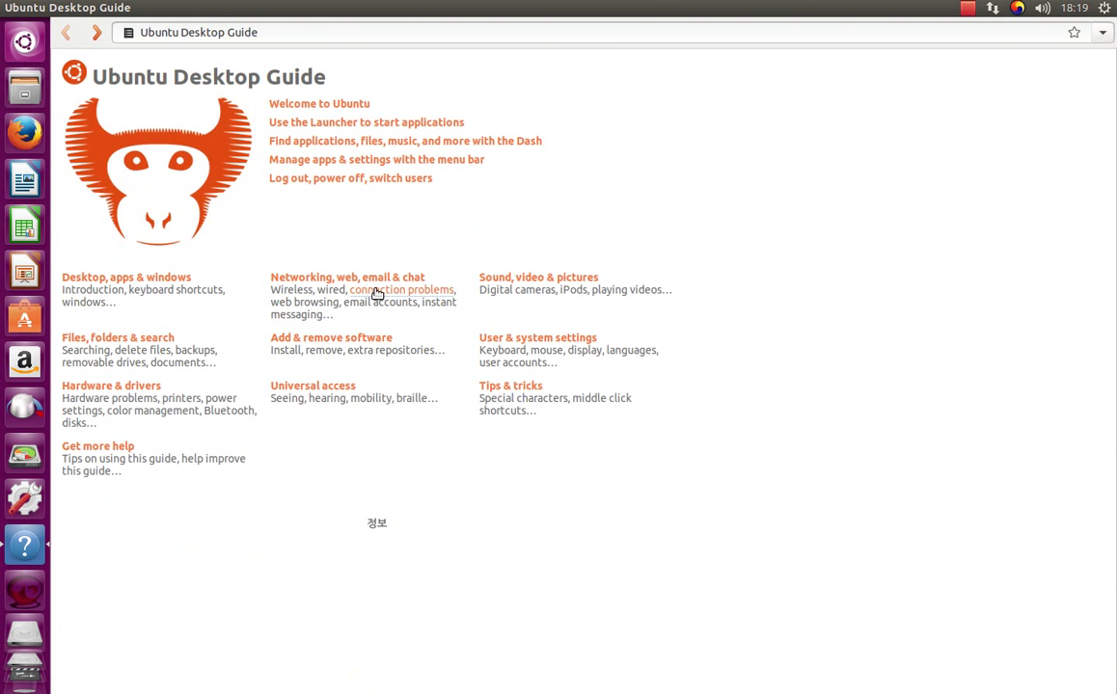
{"action": "left_click", "coordinate": [375, 282]}
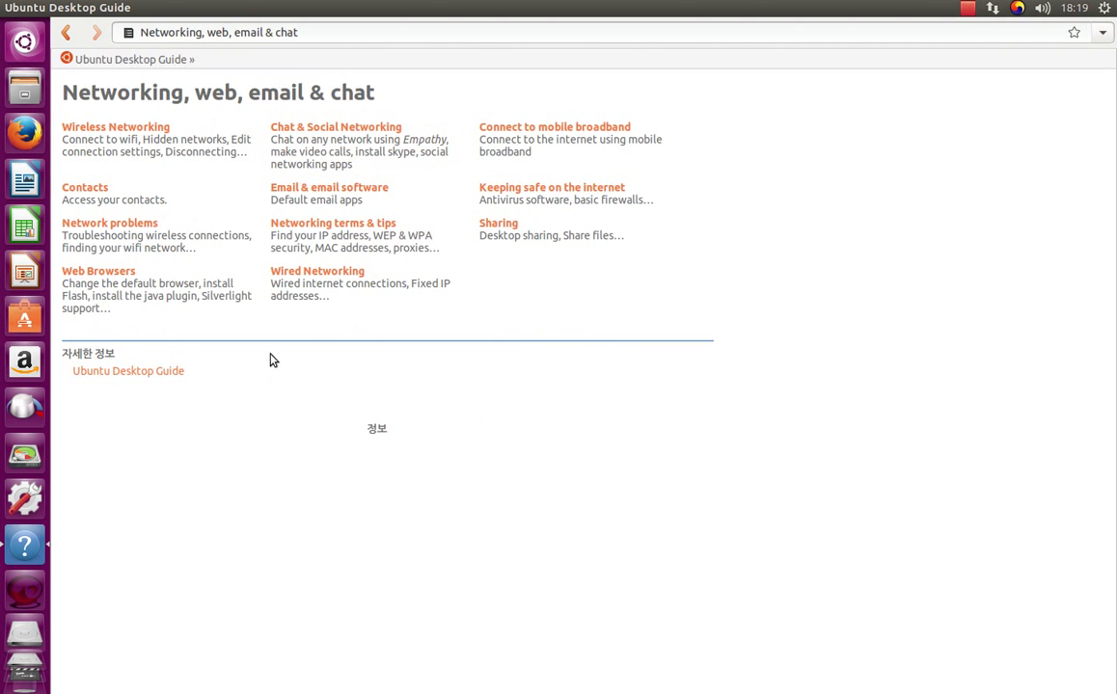
{"action": "left_click", "coordinate": [118, 131]}
{"action": "left_click", "coordinate": [166, 121]}
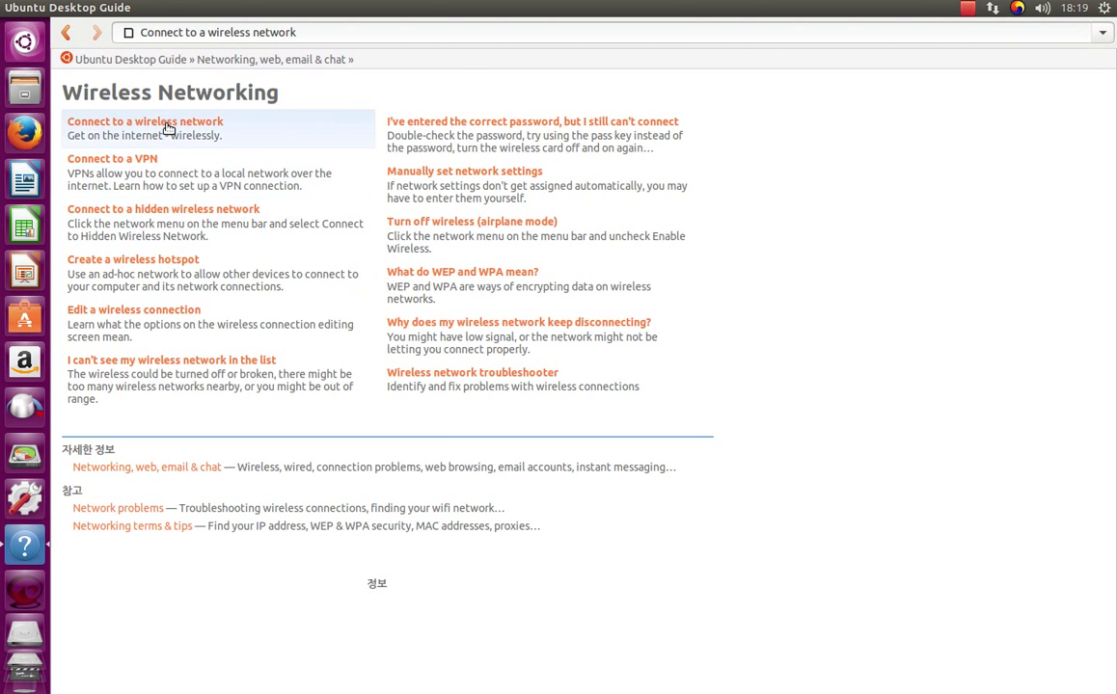
{"action": "left_click", "coordinate": [12, 7]}
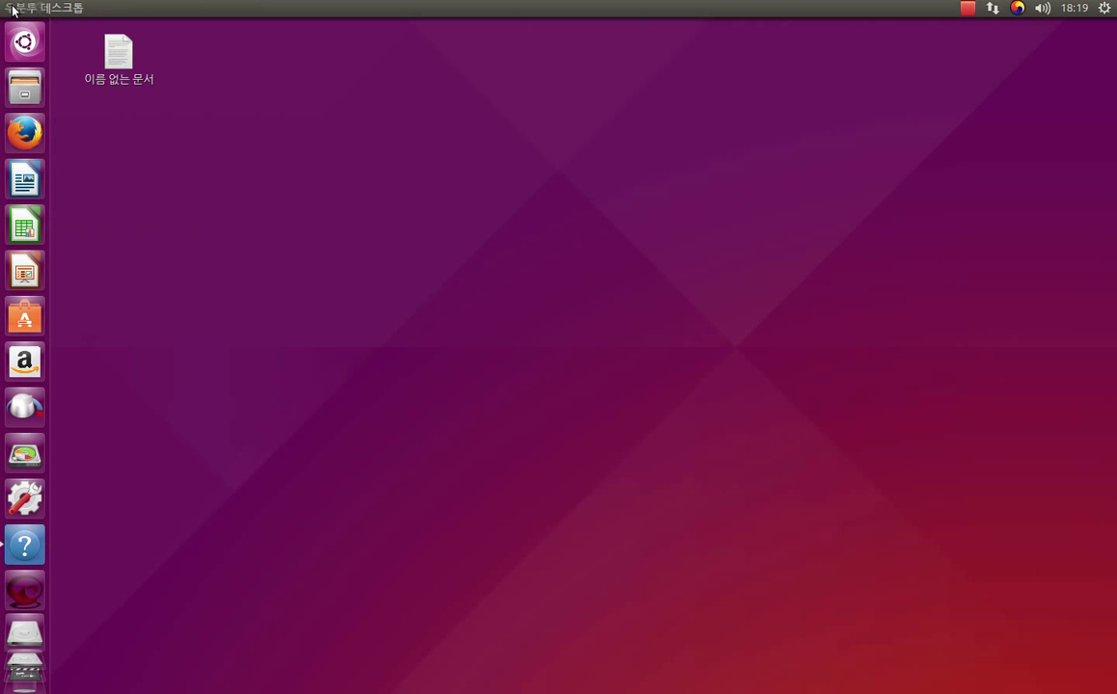
Step: Open the Ubuntu Software Center and look through its featured programs and its 게임 and 시스템 categories
{"action": "left_click", "coordinate": [24, 318]}
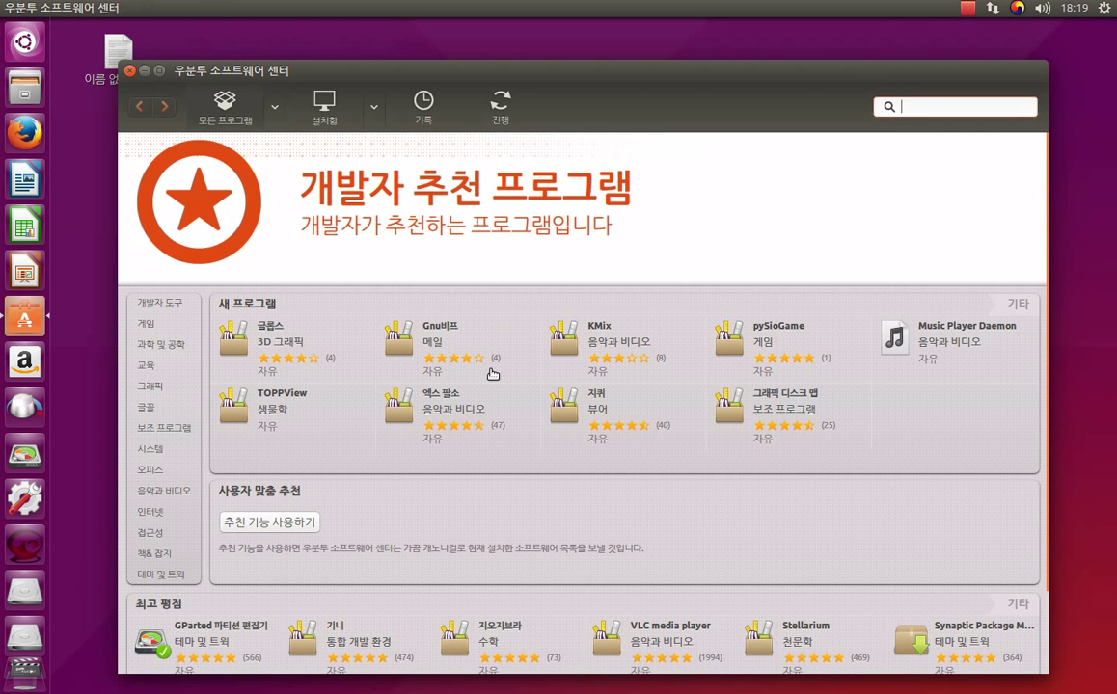
{"action": "scroll", "coordinate": [469, 389], "scroll_direction": "down", "scroll_amount": 2}
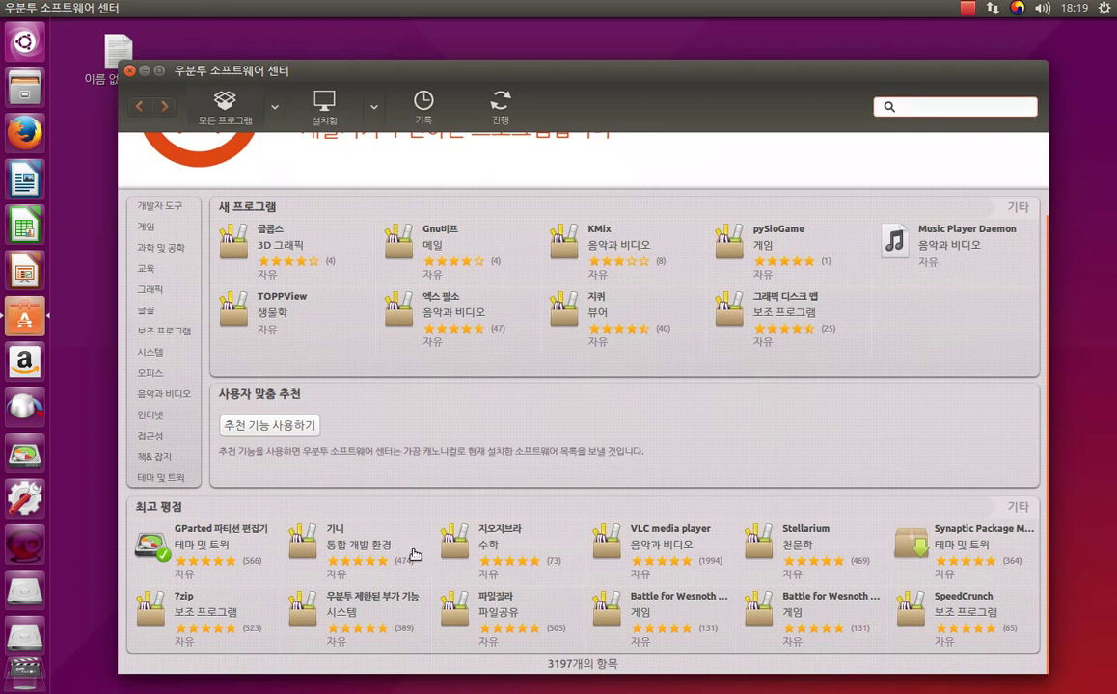
{"action": "scroll", "coordinate": [188, 356], "scroll_direction": "up", "scroll_amount": 2}
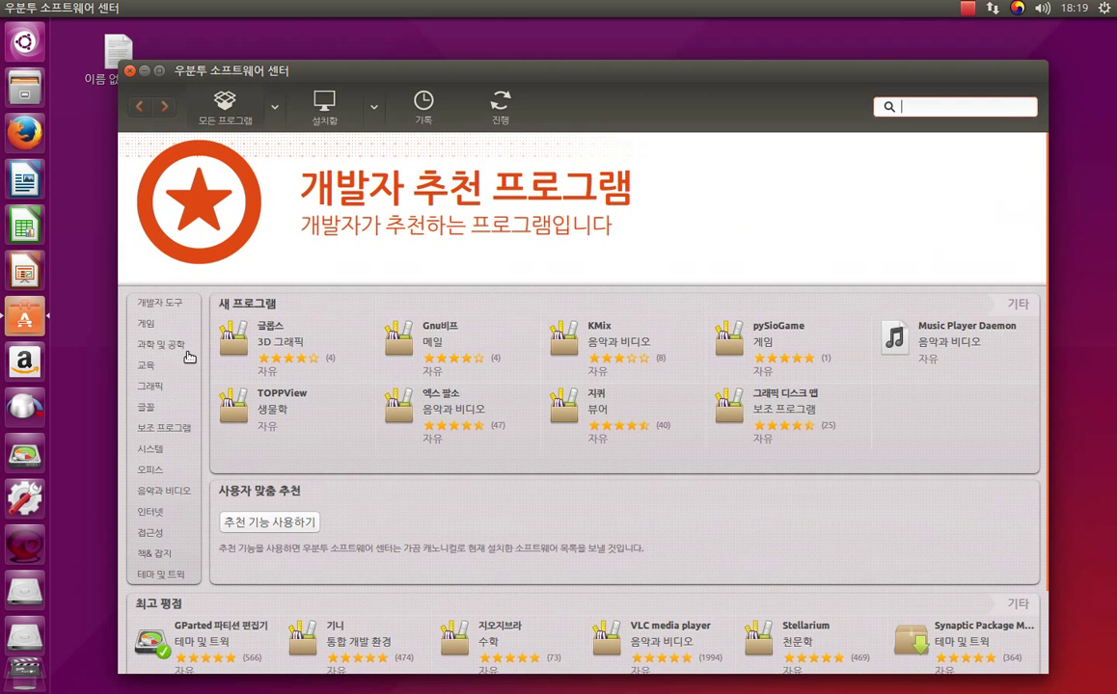
{"action": "left_click", "coordinate": [146, 324]}
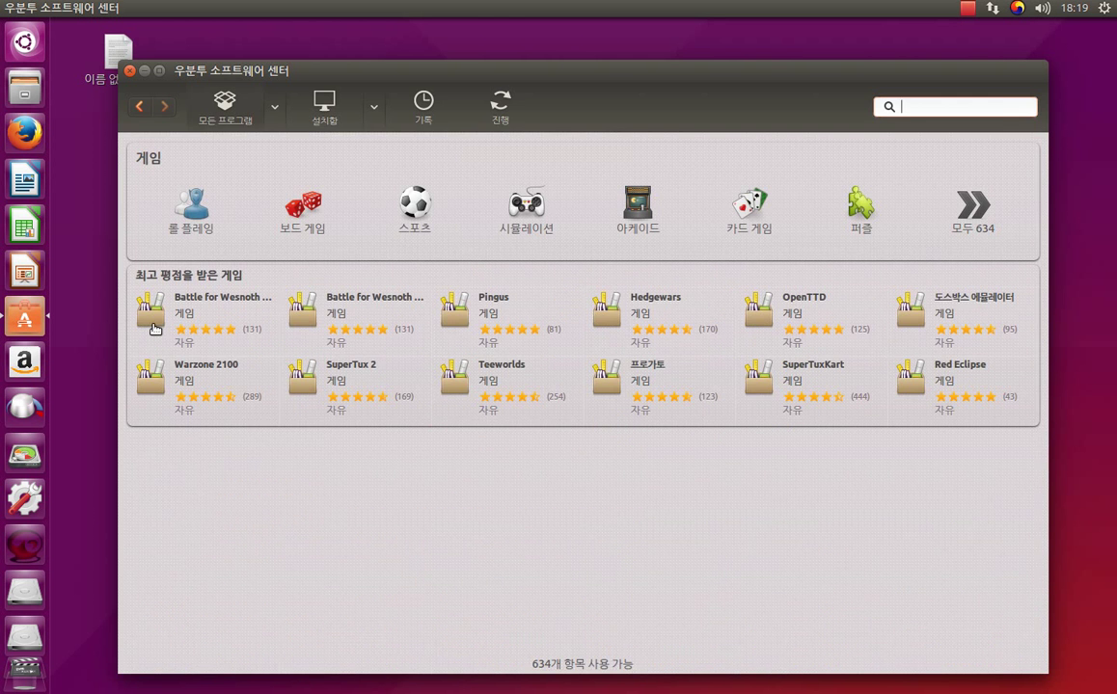
{"action": "left_click", "coordinate": [140, 107]}
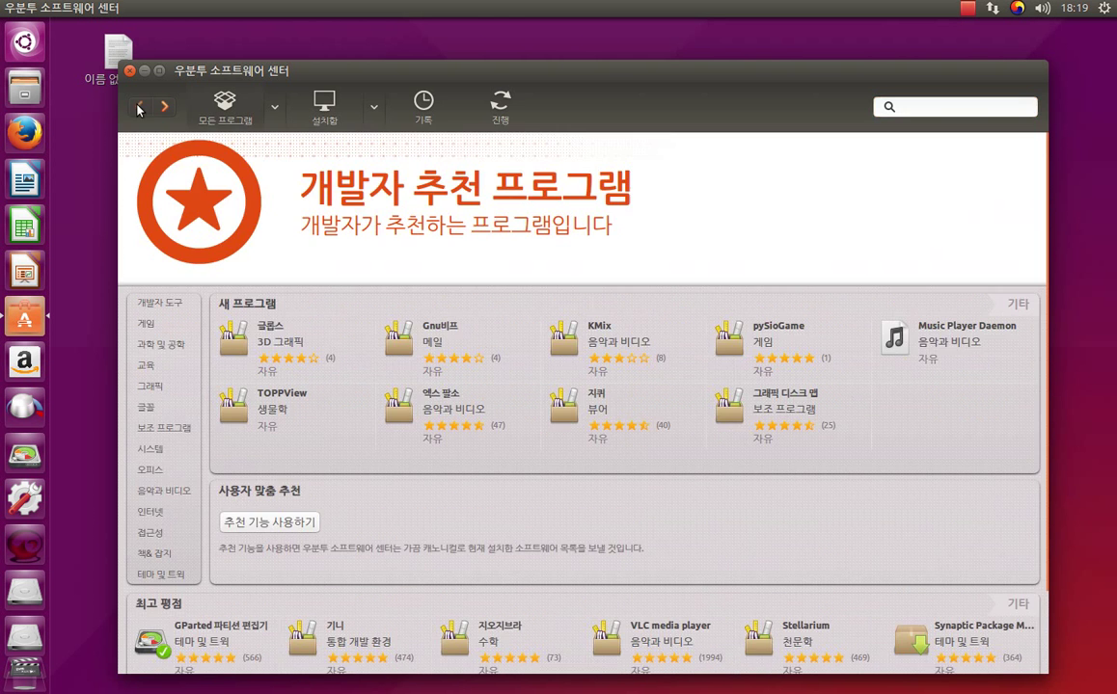
{"action": "left_click", "coordinate": [157, 451]}
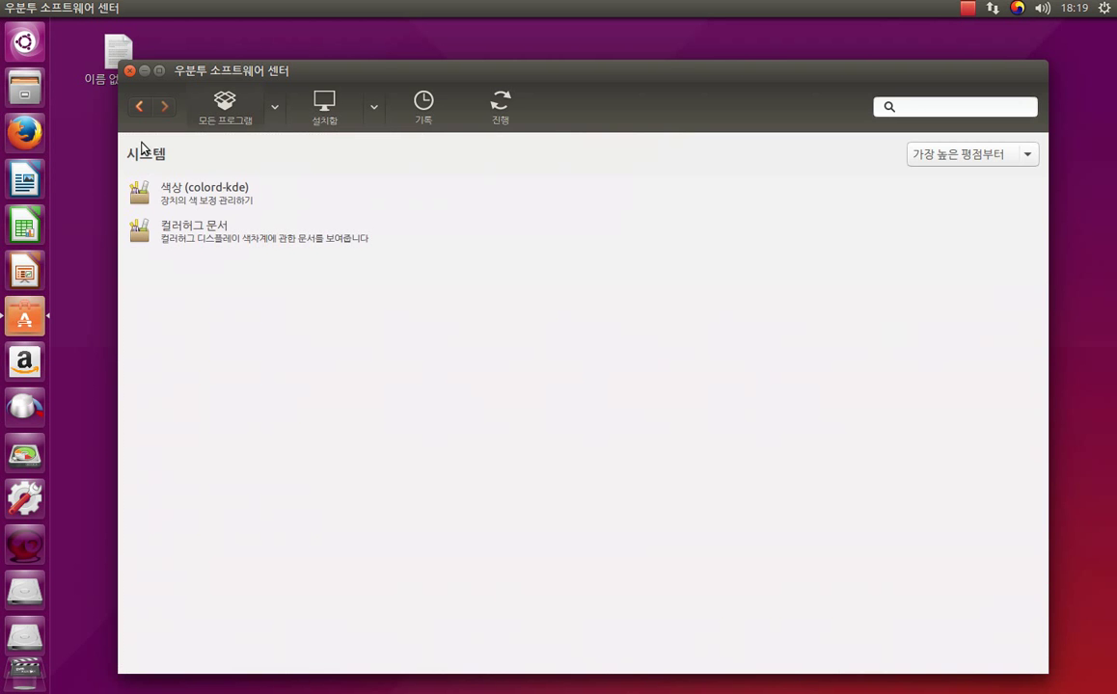
{"action": "left_click", "coordinate": [139, 108]}
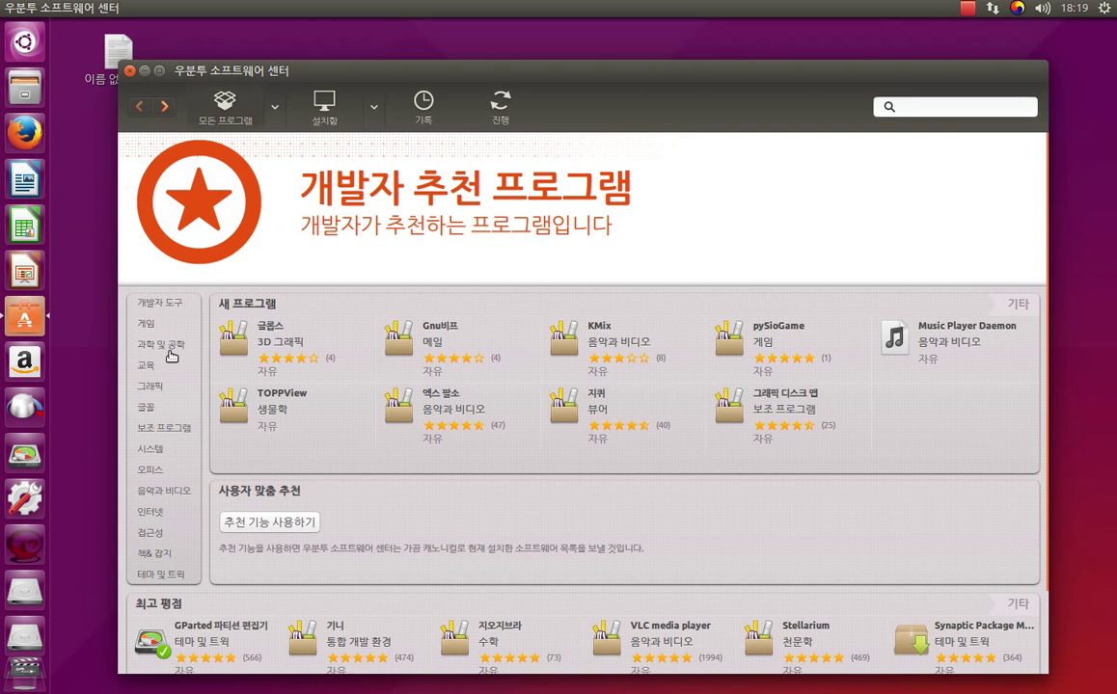
Step: Look through the 오피스 and 인터넷 categories and return to the Software Center's home page
{"action": "left_click", "coordinate": [150, 470]}
{"action": "scroll", "coordinate": [302, 433], "scroll_direction": "down", "scroll_amount": 10}
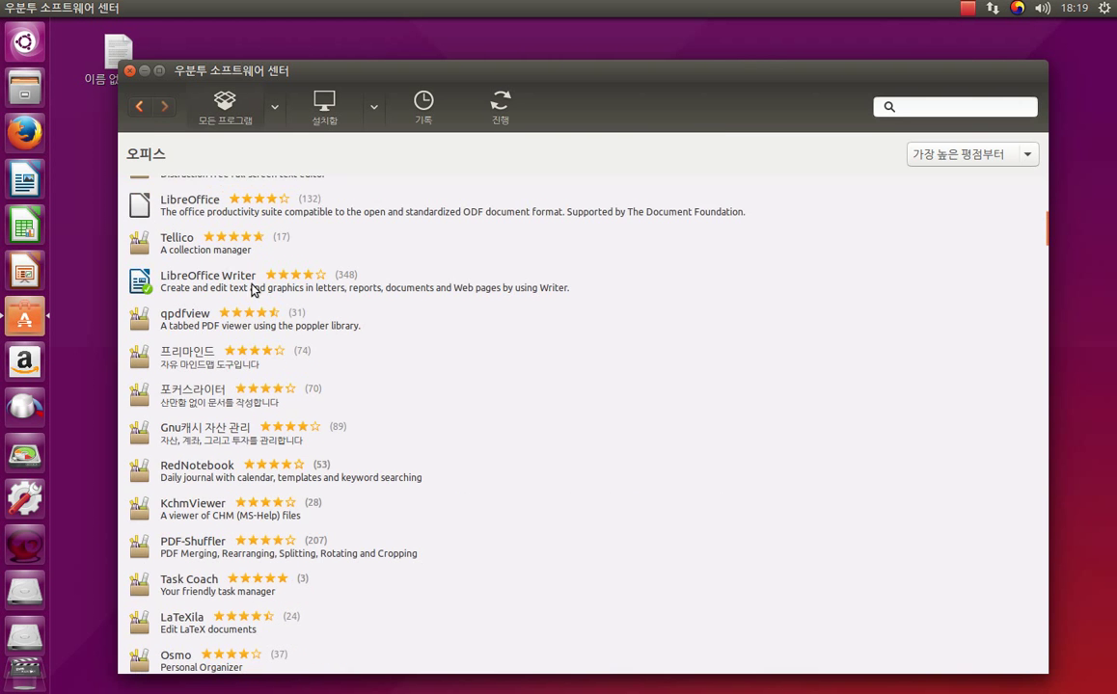
{"action": "left_click", "coordinate": [140, 109]}
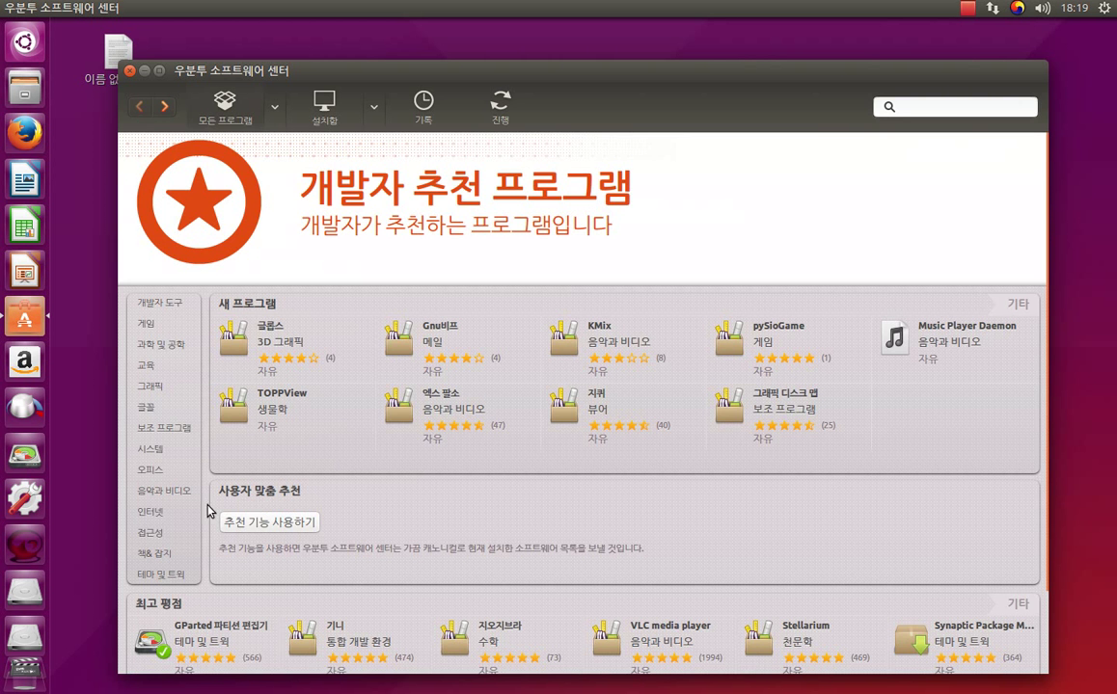
{"action": "left_click", "coordinate": [167, 516]}
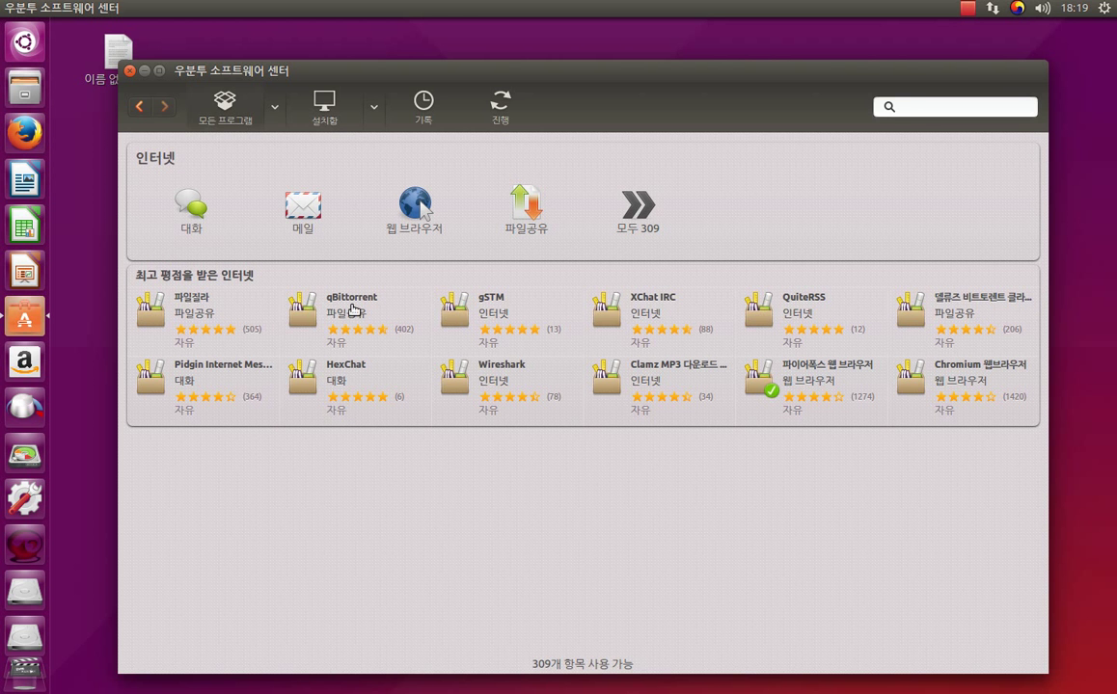
{"action": "left_click", "coordinate": [139, 108]}
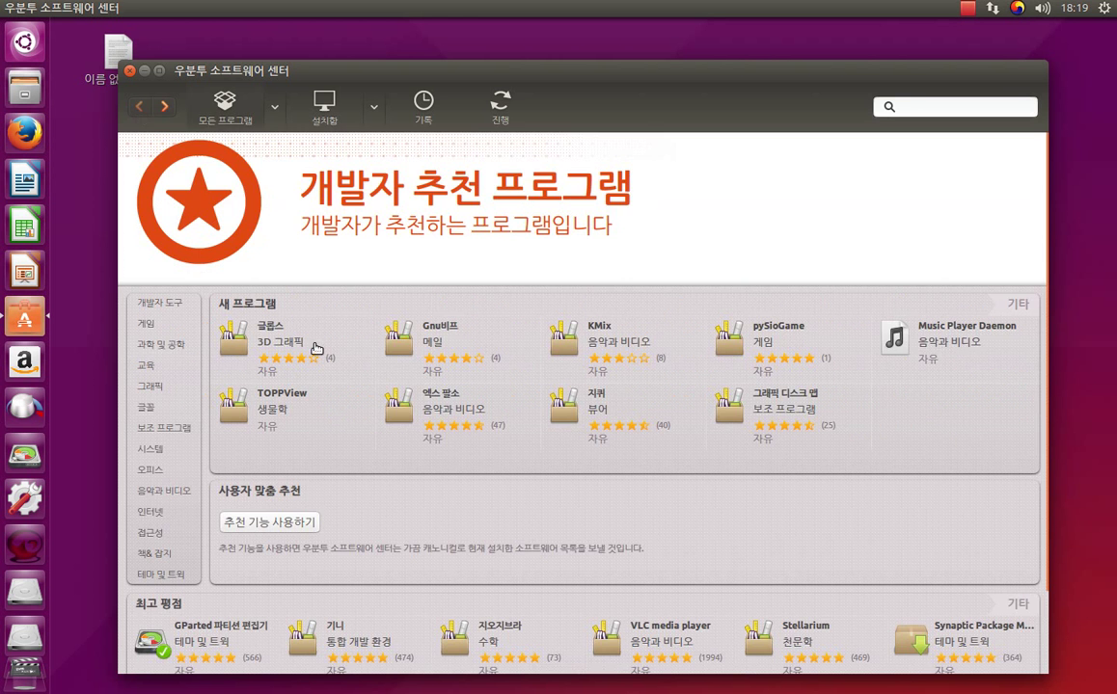
Step: View the 테마 및 트윅 category and close the Software Center
{"action": "scroll", "coordinate": [281, 511], "scroll_direction": "down", "scroll_amount": 3}
{"action": "scroll", "coordinate": [279, 511], "scroll_direction": "up", "scroll_amount": 3}
{"action": "left_click", "coordinate": [157, 575]}
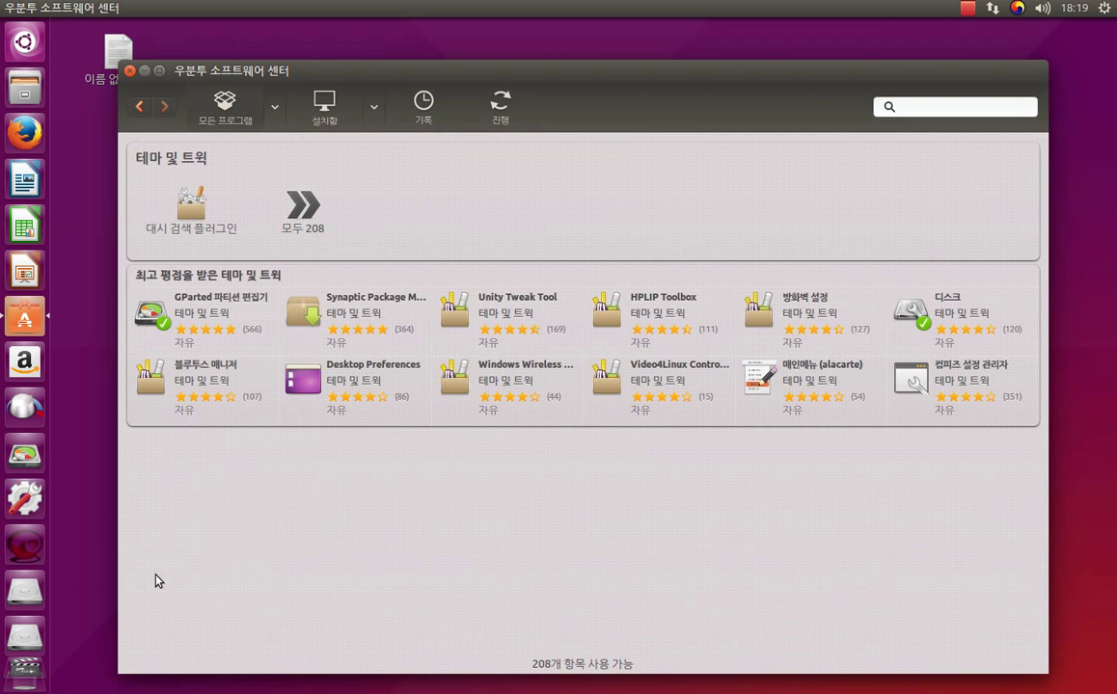
{"action": "left_click", "coordinate": [129, 71]}
Step: Open the desktop background settings and set the wallpaper to Cedar Wax Wing, after trying 150305-cinqAA
{"action": "right_click", "coordinate": [345, 105]}
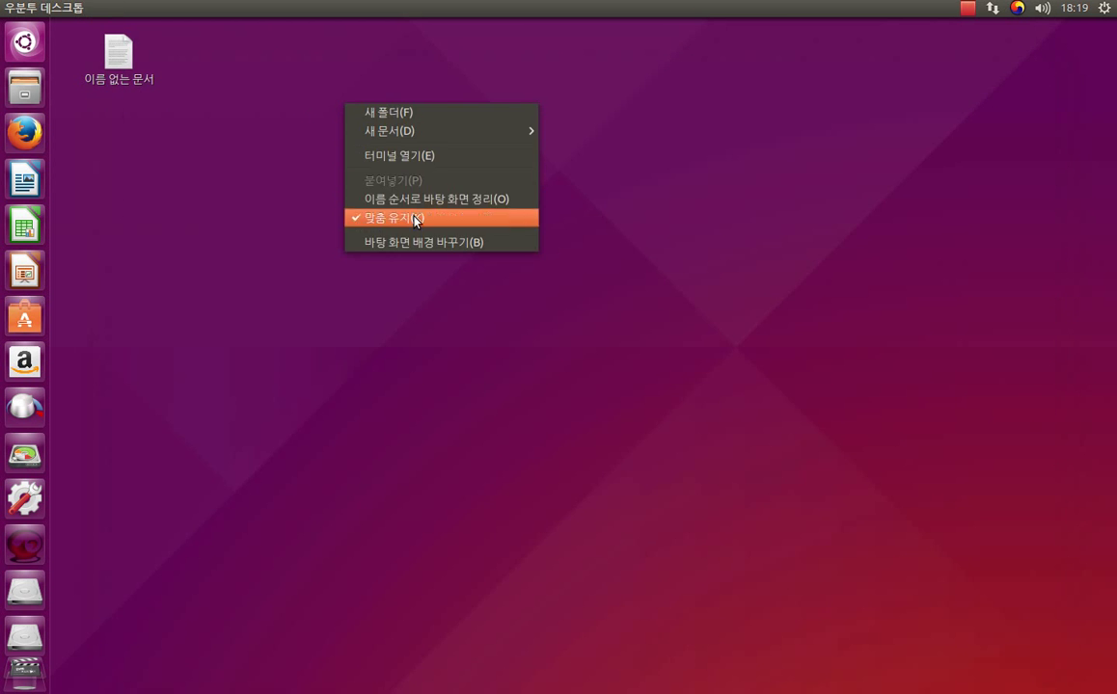
{"action": "left_click", "coordinate": [418, 243]}
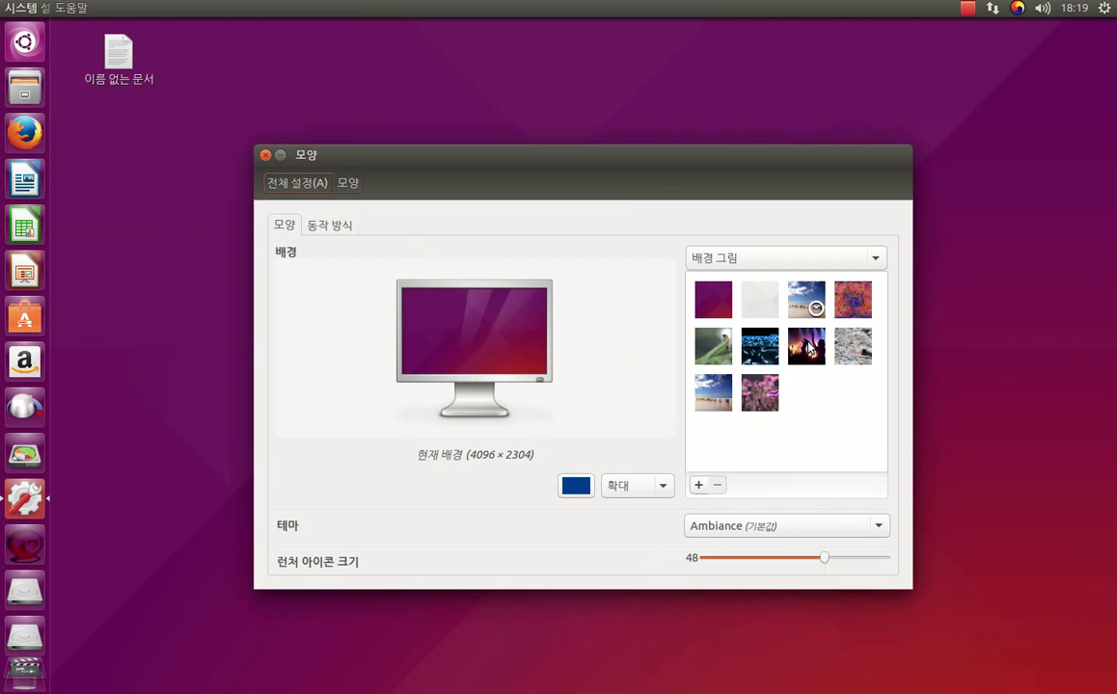
{"action": "left_click", "coordinate": [853, 300]}
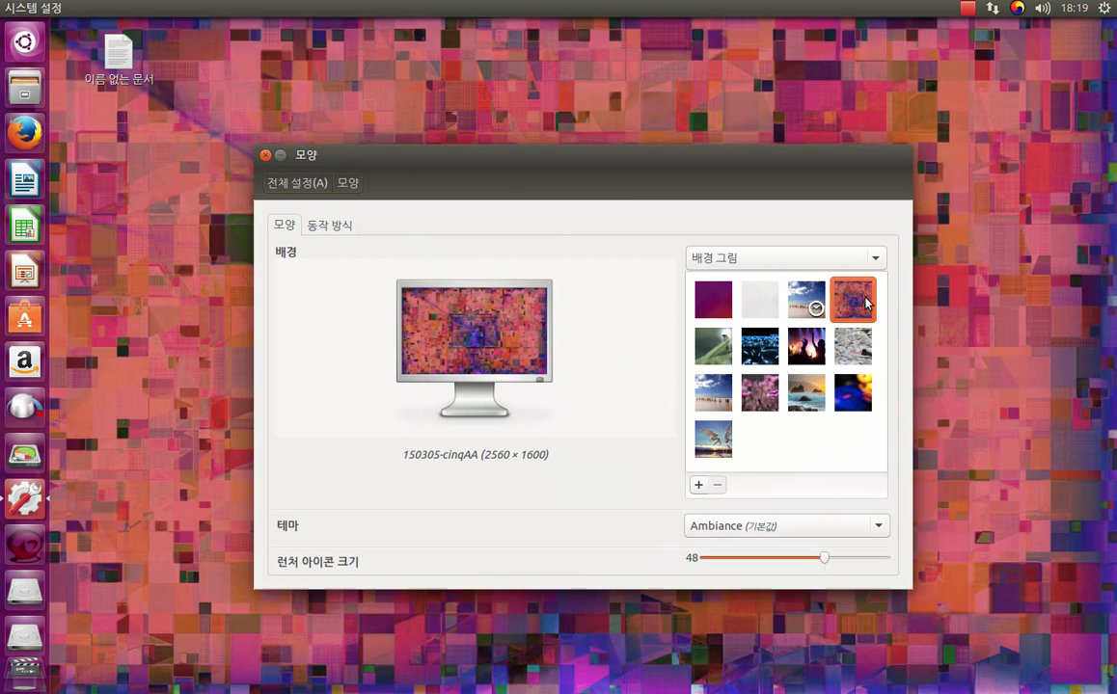
{"action": "left_click", "coordinate": [719, 347]}
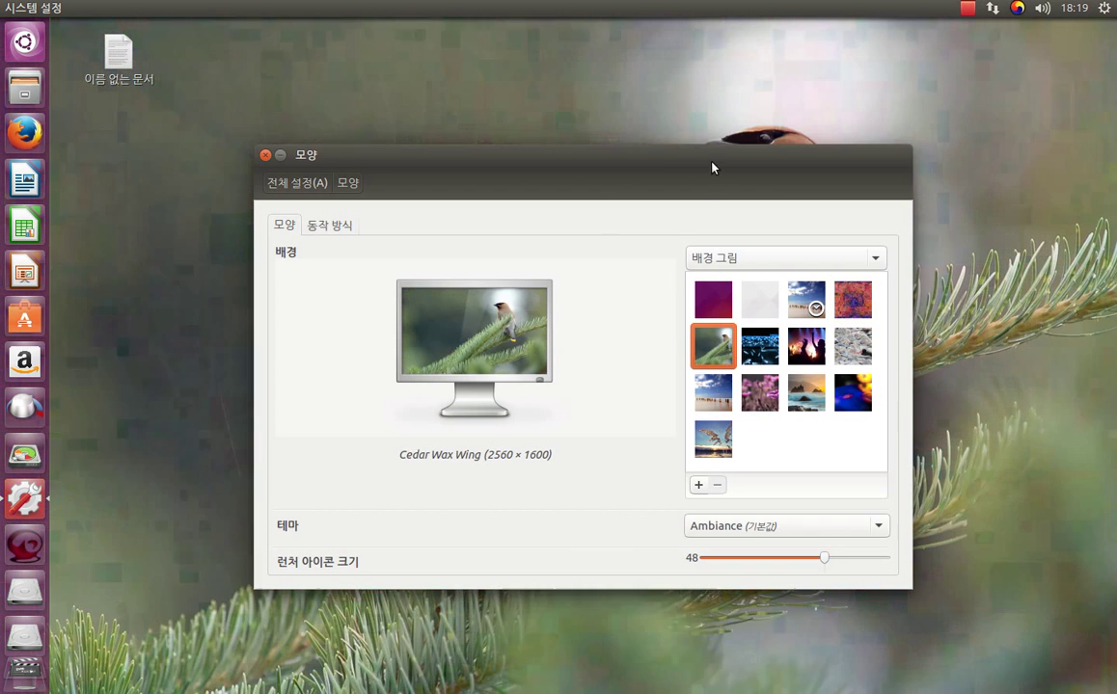
{"action": "left_click_drag", "start_coordinate": [711, 164], "coordinate": [682, 148]}
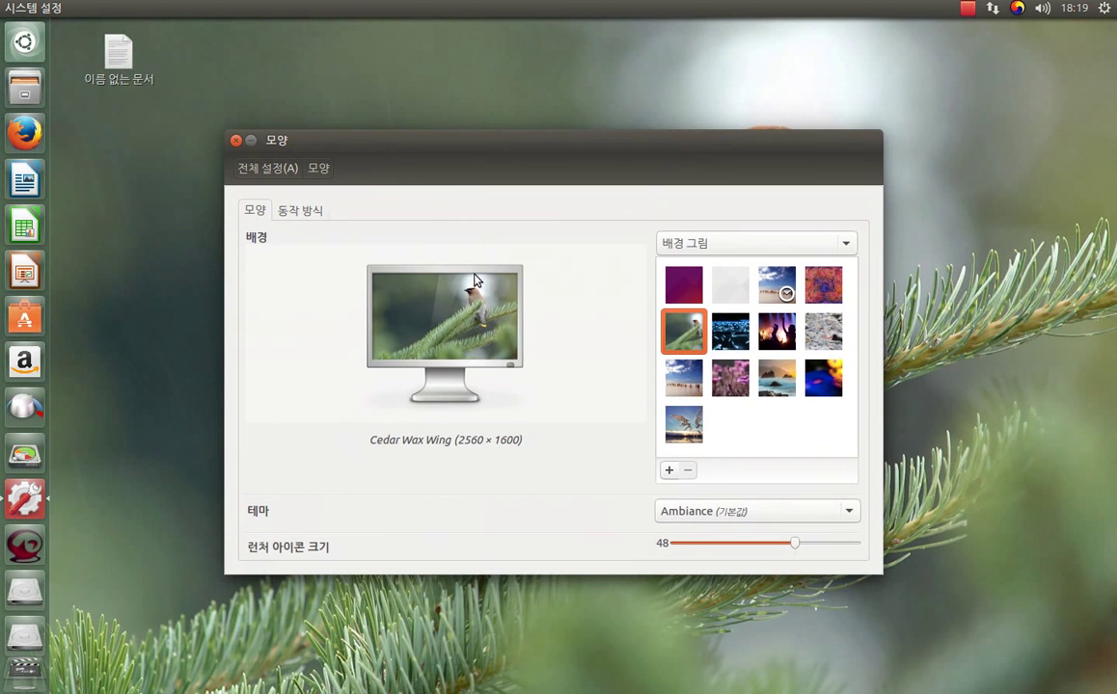
Step: In the 동작 방식 settings, try showing window menus in the title bar and adding the show-desktop icon to the Launcher
{"action": "left_click", "coordinate": [285, 211]}
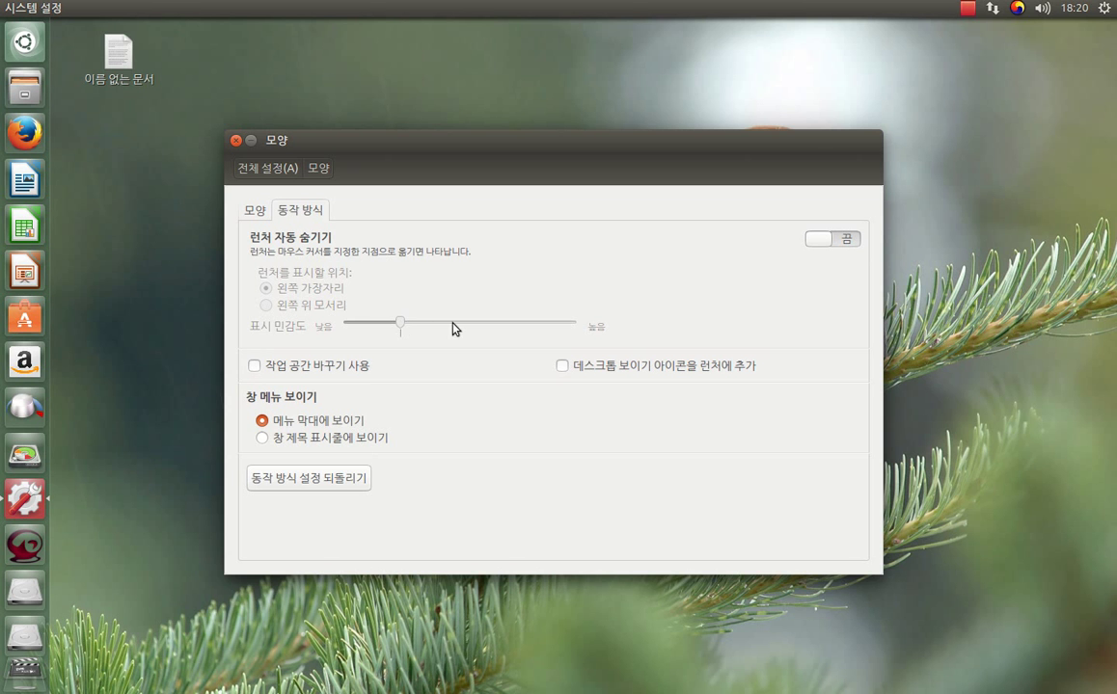
{"action": "left_click", "coordinate": [285, 437]}
{"action": "left_click", "coordinate": [301, 422]}
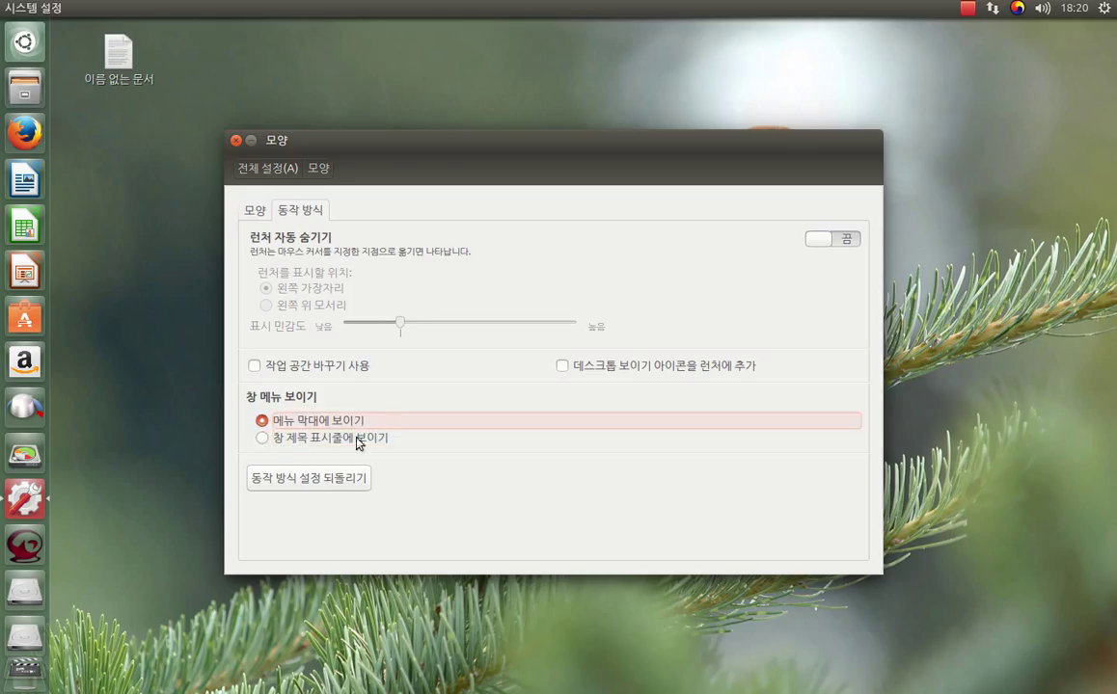
{"action": "left_click", "coordinate": [357, 444]}
{"action": "left_click", "coordinate": [589, 368]}
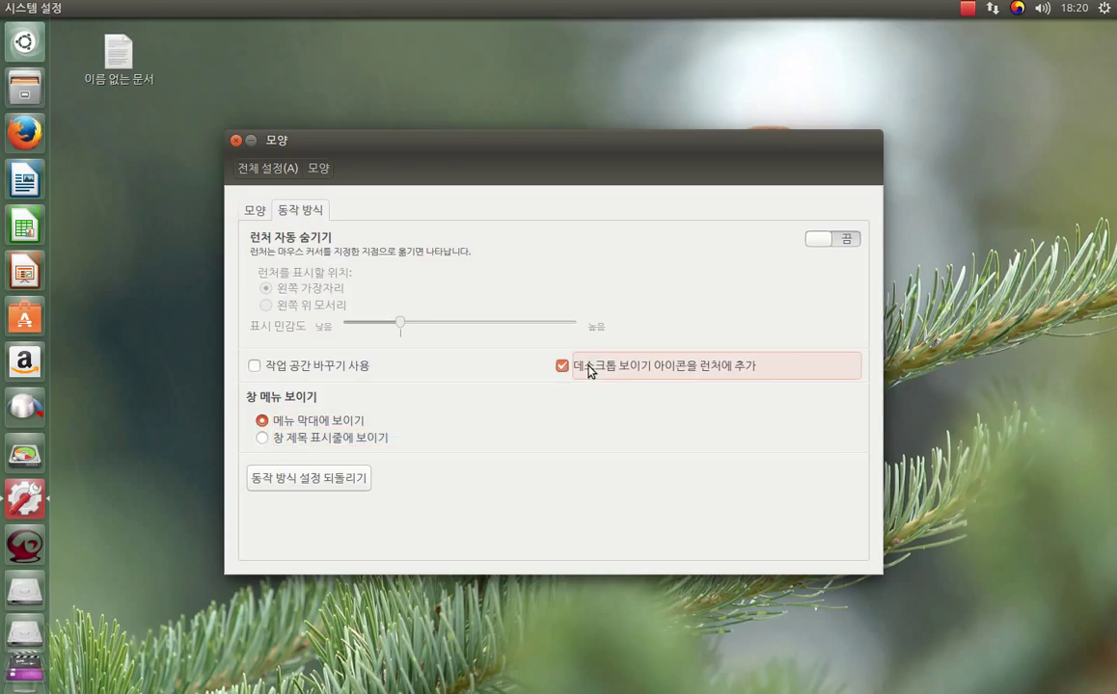
Step: Turn on Launcher auto-hide and try both reveal locations, ending with the left edge (왼쪽 가장자리)
{"action": "left_click", "coordinate": [821, 243]}
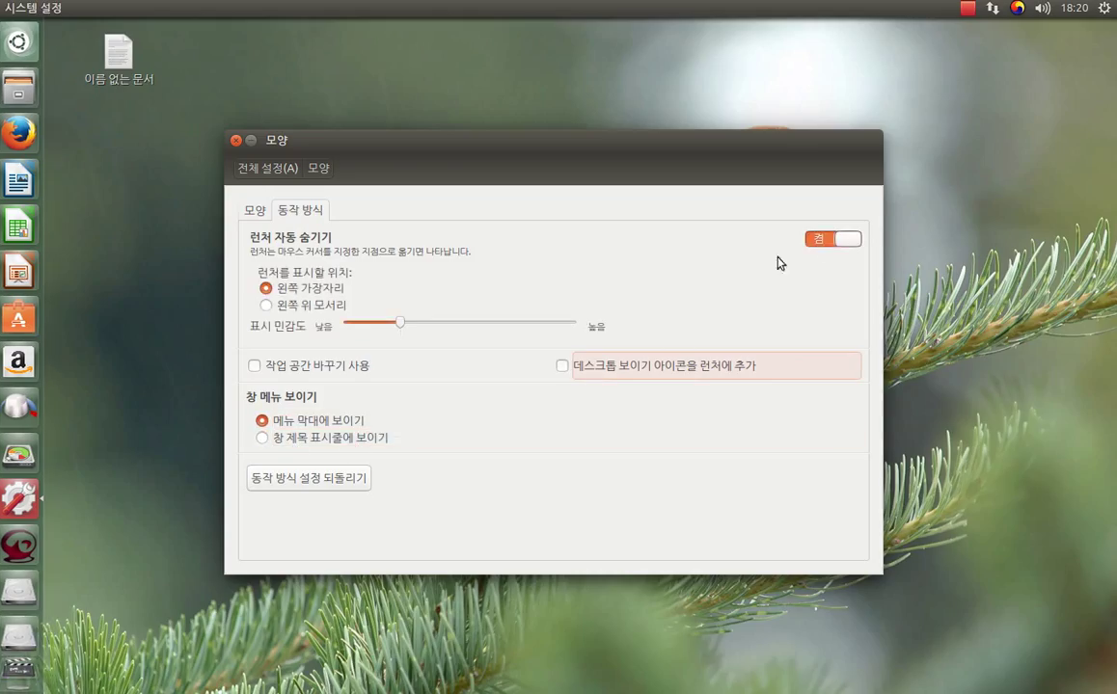
{"action": "left_click", "coordinate": [268, 305]}
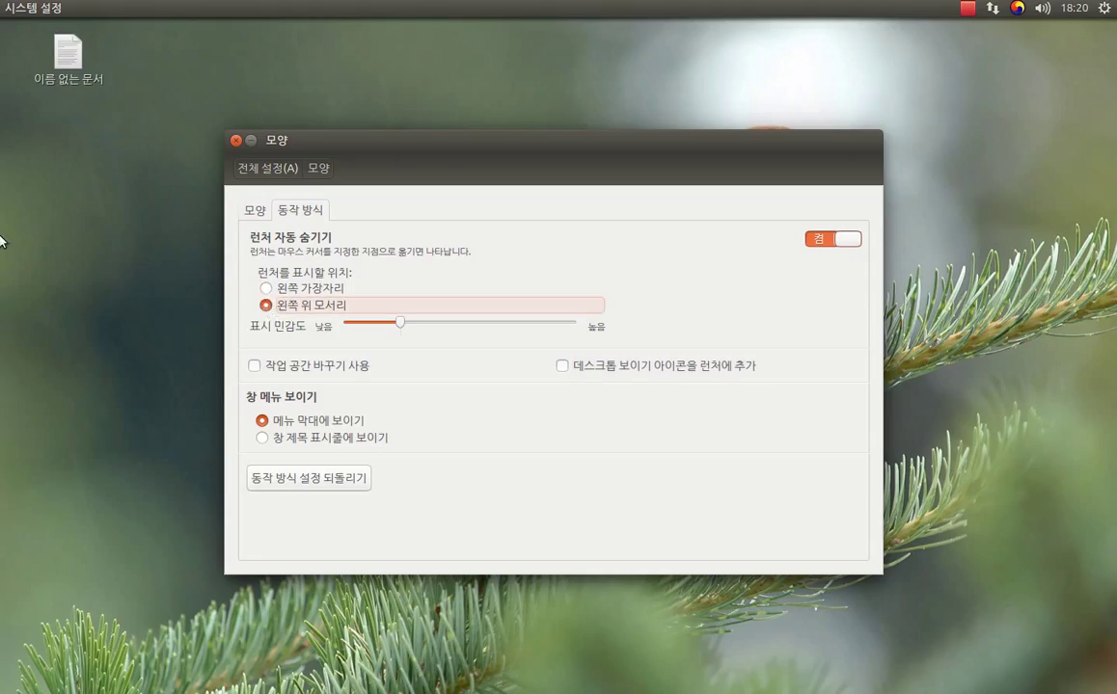
{"action": "left_click", "coordinate": [267, 287]}
{"action": "mouse_move", "coordinate": [2, 294]}
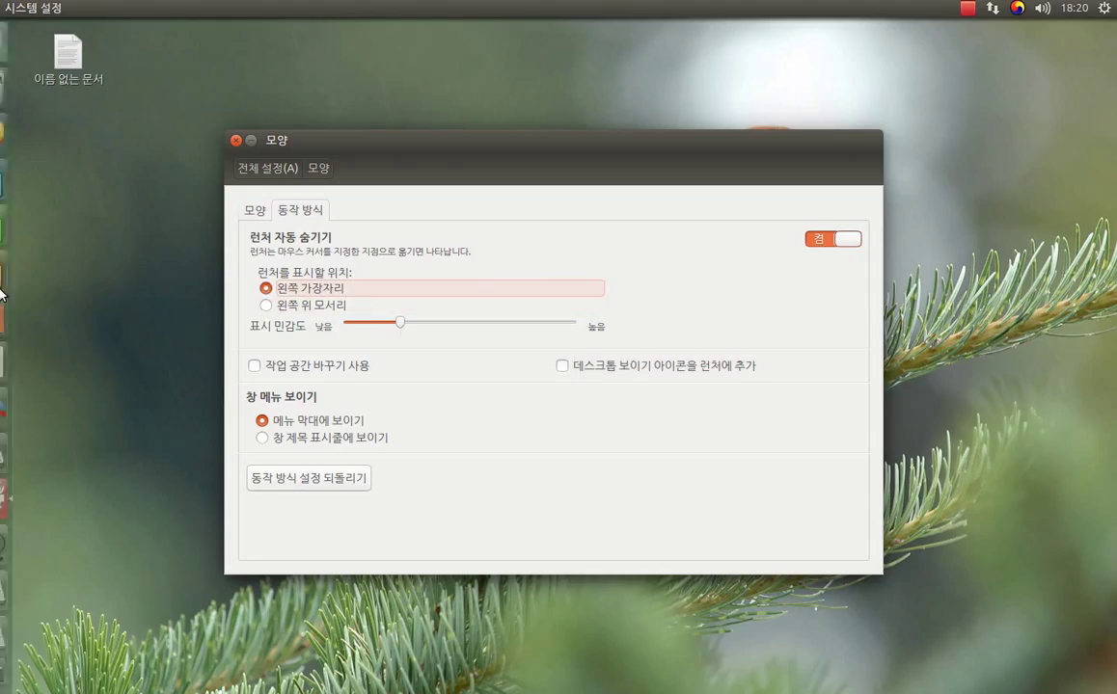
Step: Try high and low Launcher reveal sensitivities and leave the sensitivity somewhat above the middle of its range
{"action": "left_click_drag", "start_coordinate": [403, 324], "coordinate": [474, 324]}
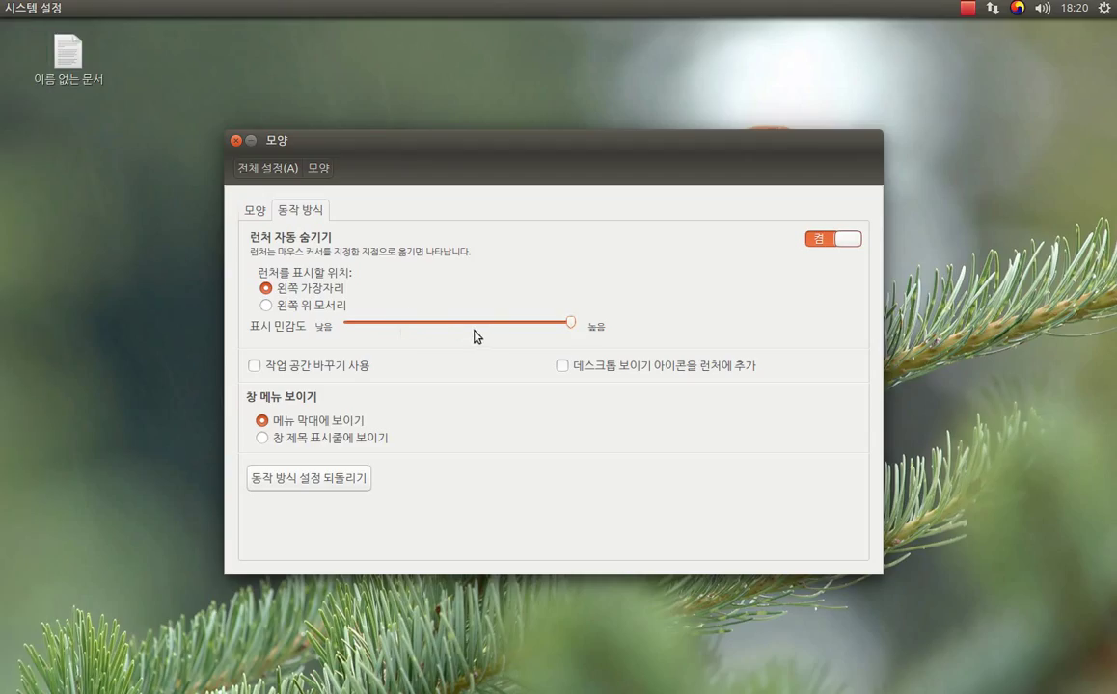
{"action": "left_click_drag", "start_coordinate": [474, 330], "coordinate": [364, 328]}
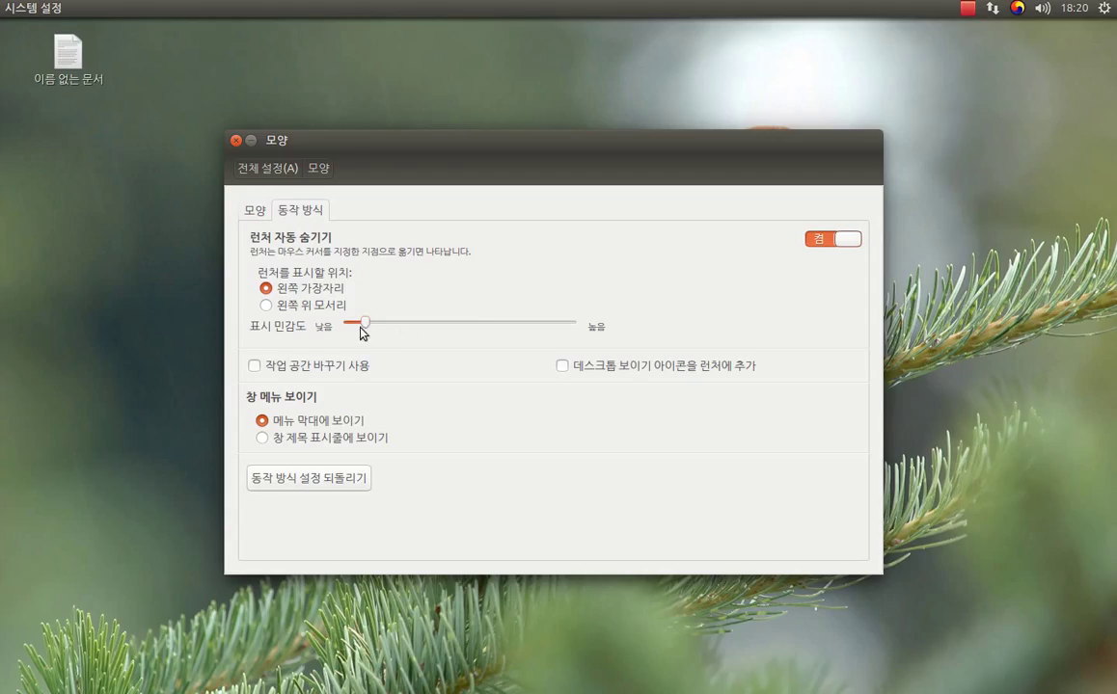
{"action": "left_click_drag", "start_coordinate": [468, 325], "coordinate": [491, 325]}
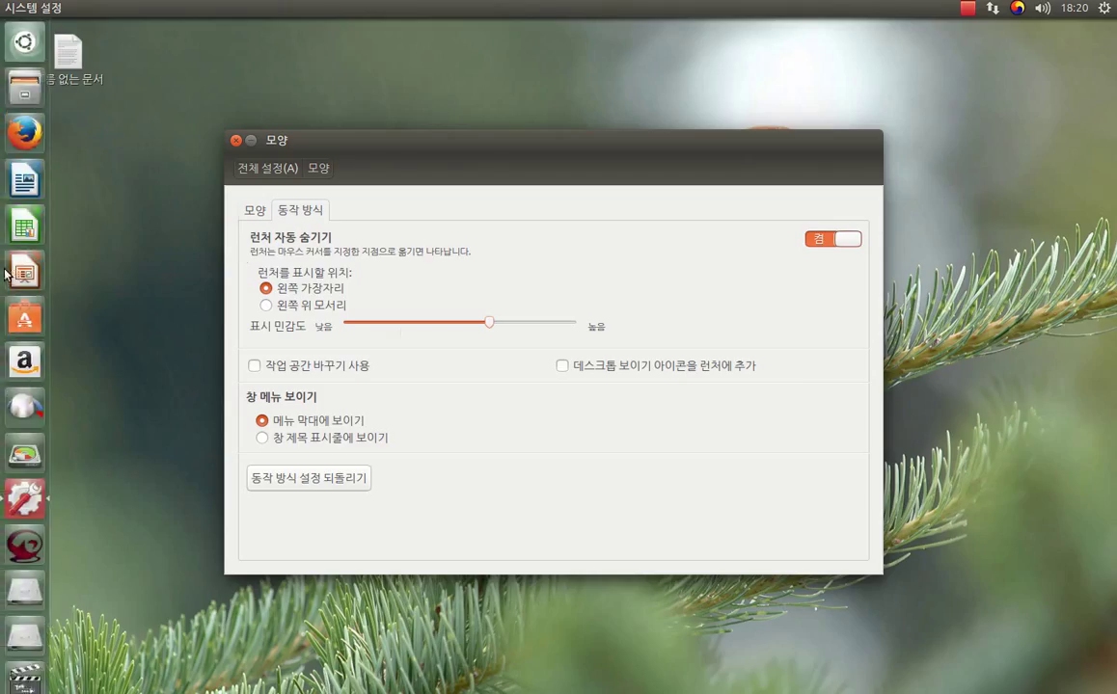
Step: Return to the 모양 settings, try the Adwaita theme and set the theme to Radiance
{"action": "left_click", "coordinate": [255, 212]}
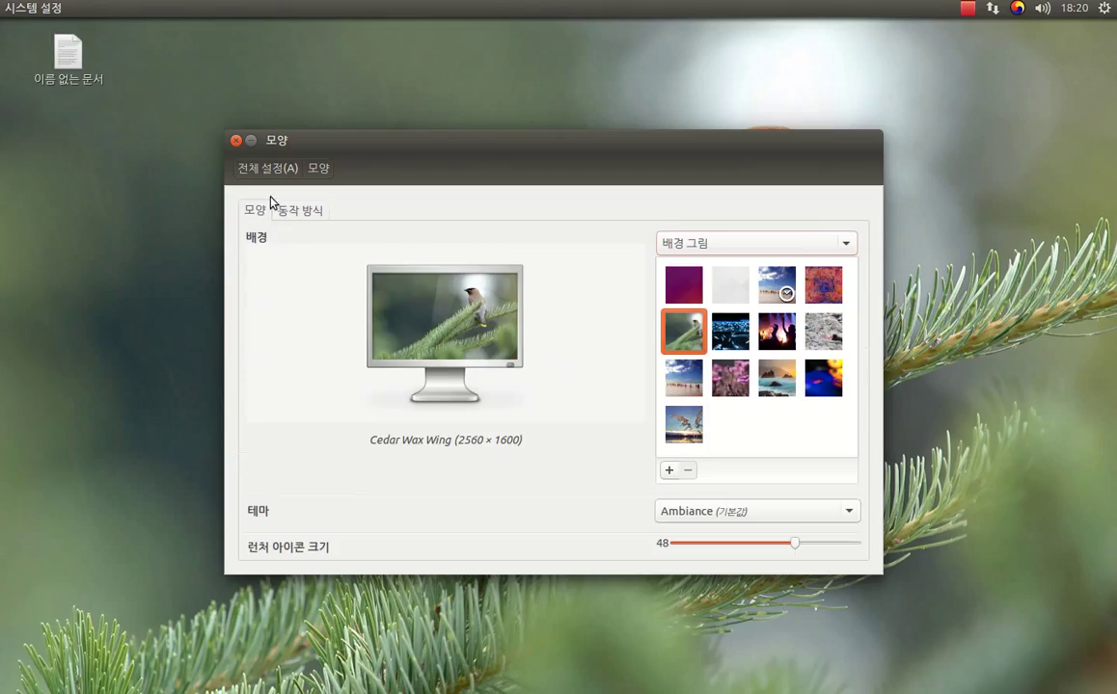
{"action": "left_click", "coordinate": [725, 520]}
{"action": "left_click", "coordinate": [730, 487]}
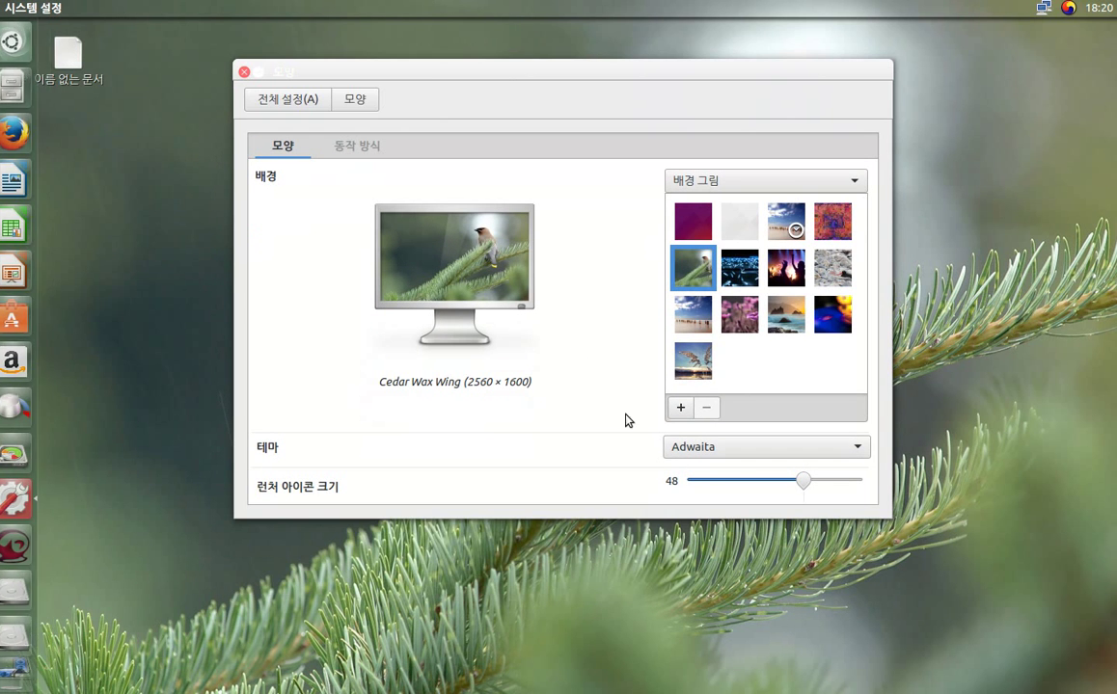
{"action": "left_click", "coordinate": [792, 456]}
{"action": "left_click", "coordinate": [773, 494]}
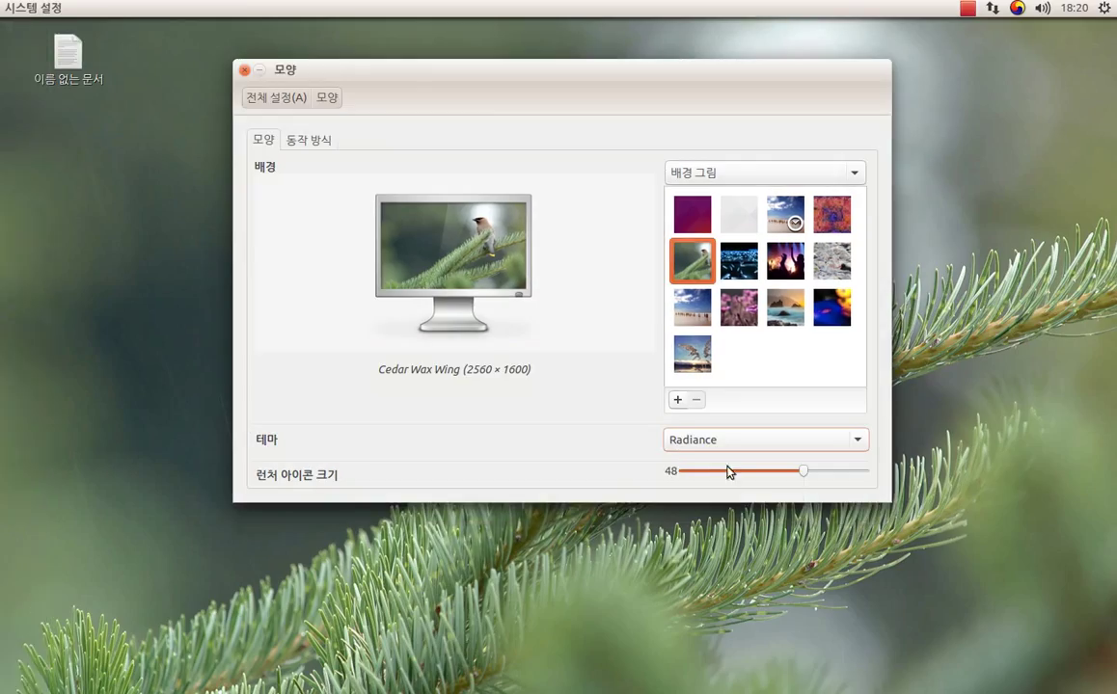
Step: Set the Launcher icon size to 44, reveal the Launcher to check it and return to the overview of all settings
{"action": "left_click", "coordinate": [716, 473]}
{"action": "mouse_move", "coordinate": [1, 324]}
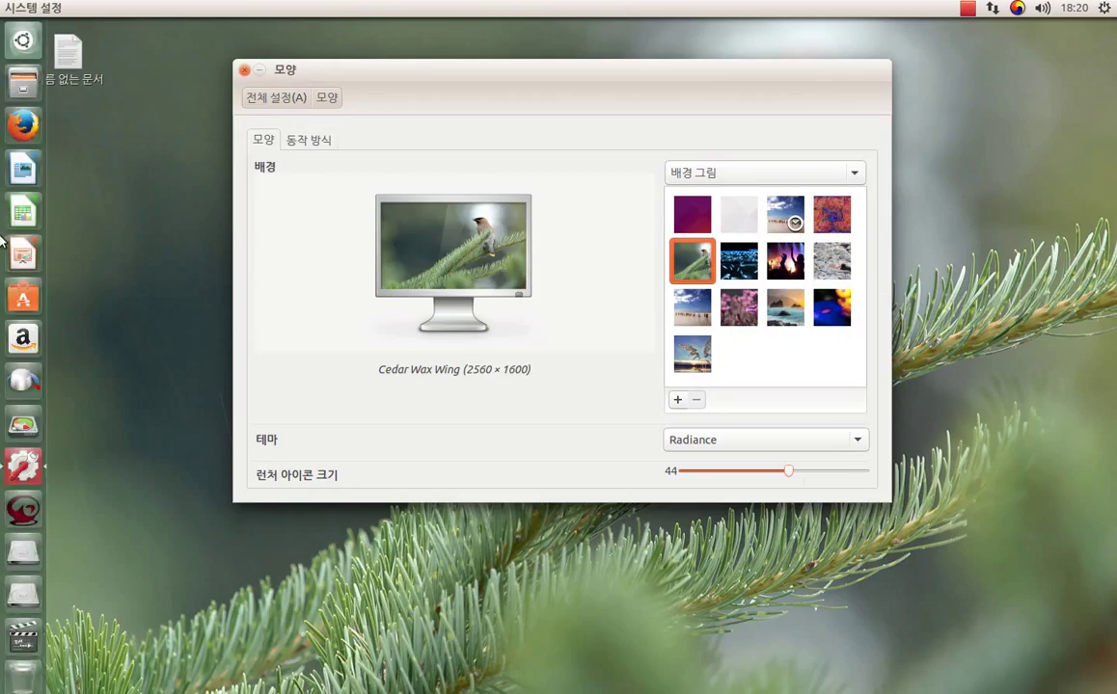
{"action": "left_click", "coordinate": [274, 99]}
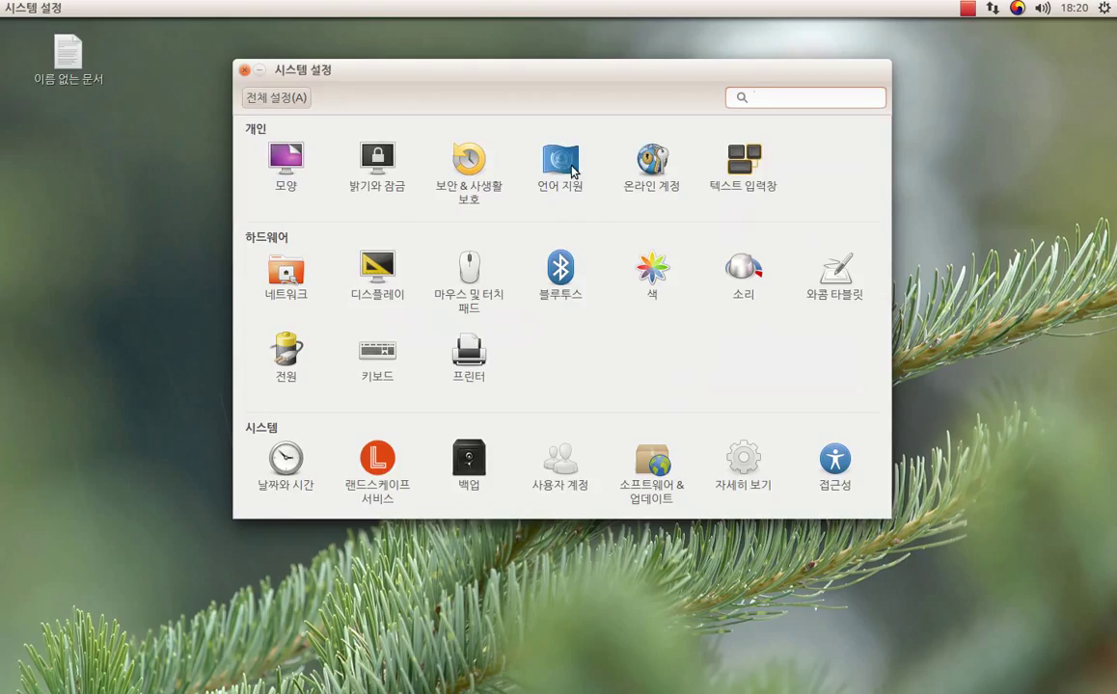
Step: In the 보안 & 사생활 보호 settings, turn off recording of used files and programs and exclude all item types, from 대화 기록 to 음악
{"action": "left_click", "coordinate": [477, 171]}
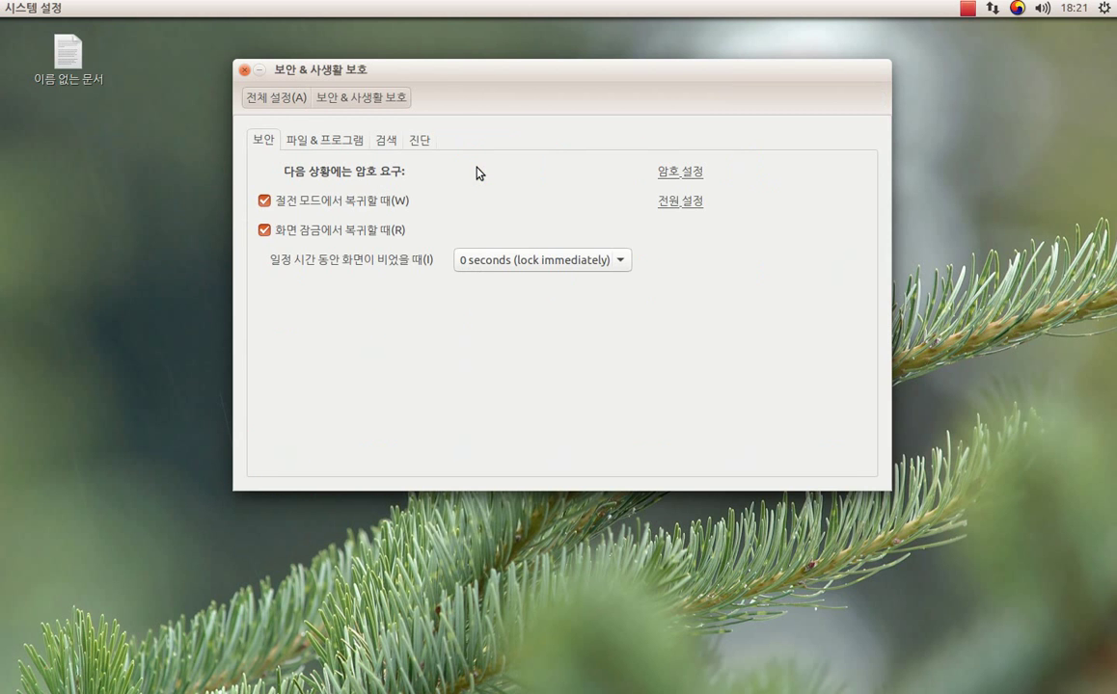
{"action": "left_click", "coordinate": [340, 140]}
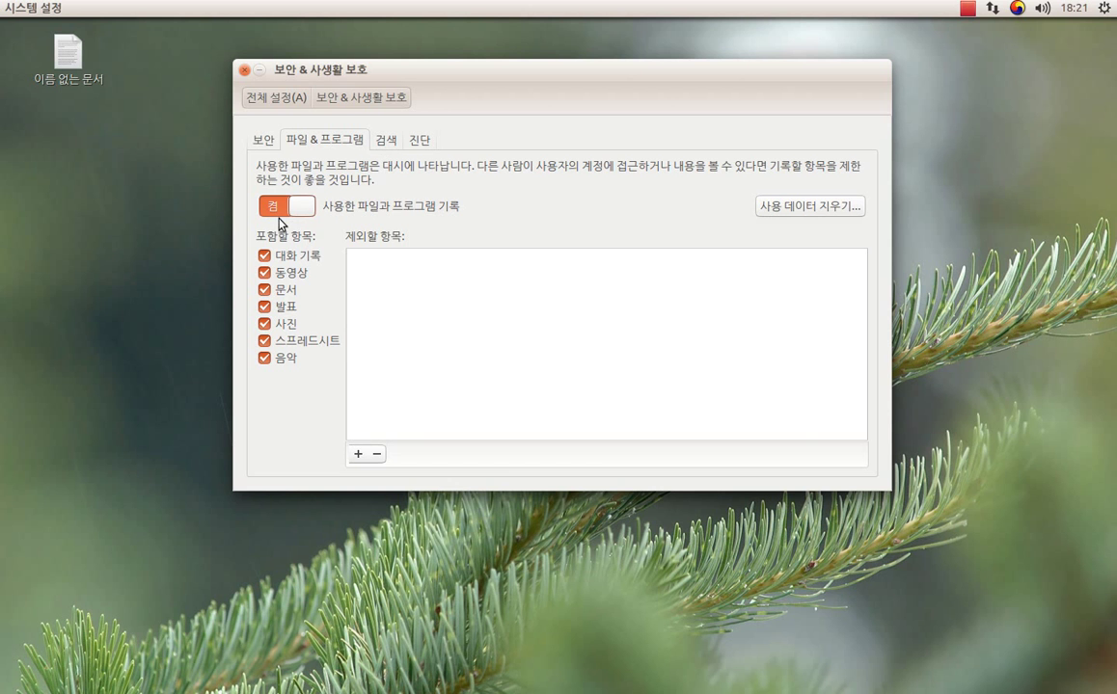
{"action": "left_click", "coordinate": [301, 211]}
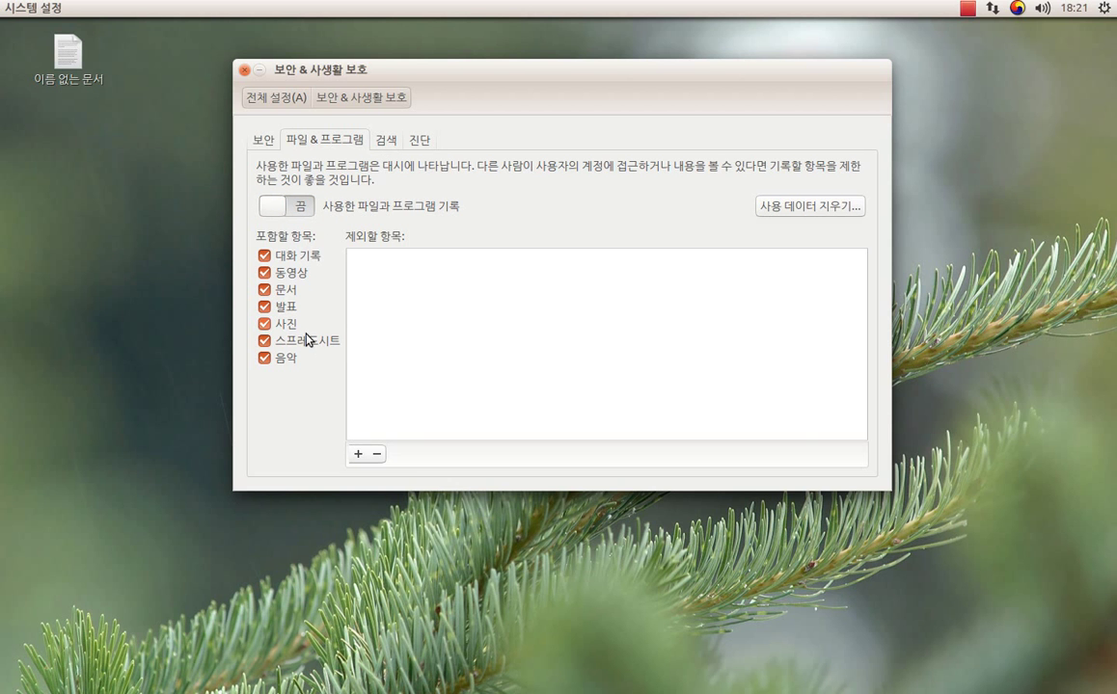
{"action": "left_click", "coordinate": [280, 256]}
{"action": "left_click", "coordinate": [284, 273]}
{"action": "left_click", "coordinate": [287, 290]}
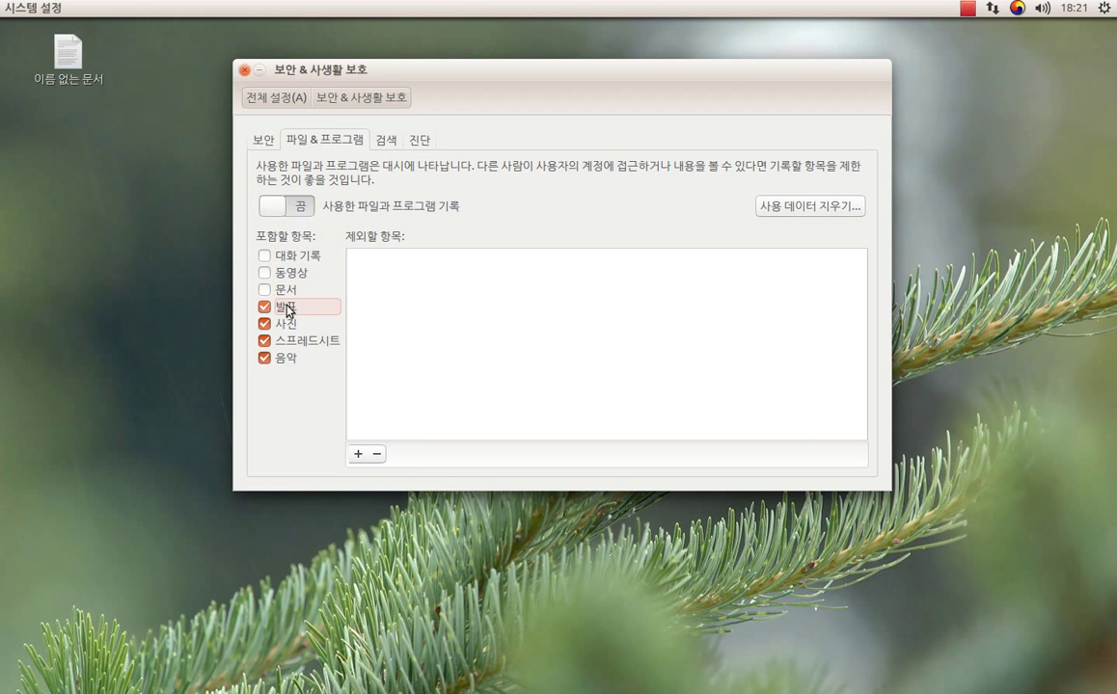
{"action": "left_click", "coordinate": [287, 307]}
{"action": "left_click", "coordinate": [287, 324]}
{"action": "left_click", "coordinate": [286, 340]}
{"action": "left_click", "coordinate": [286, 358]}
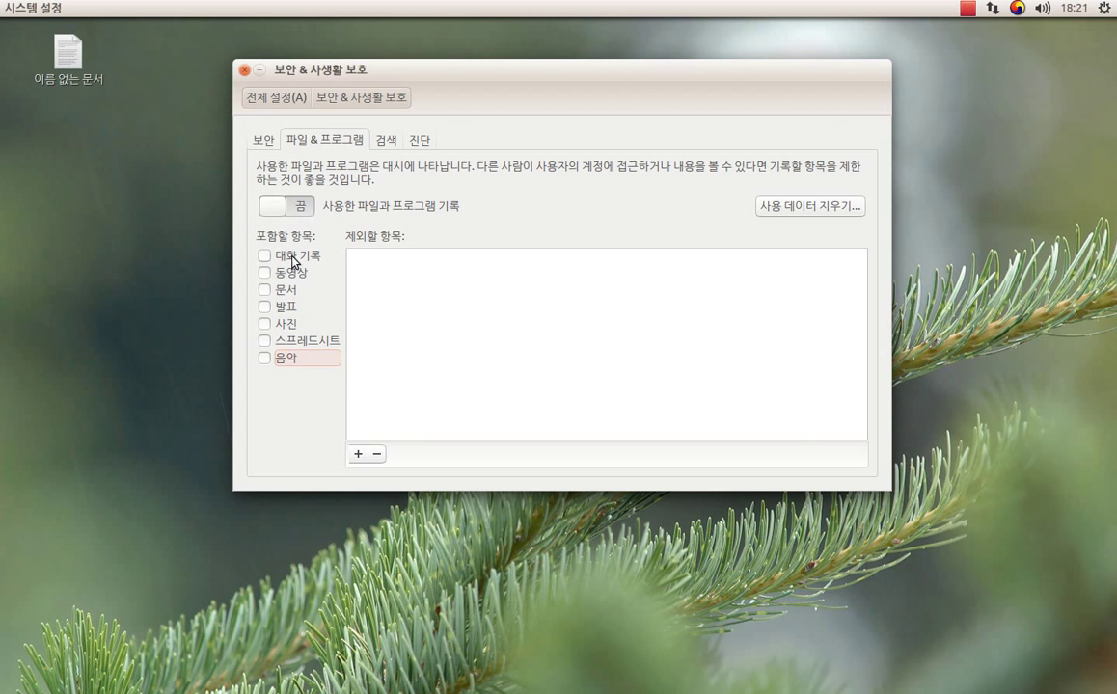
Step: Turn the recording of used files and programs back on and include all item types again, from 대화 기록 to 음악
{"action": "left_click", "coordinate": [297, 205]}
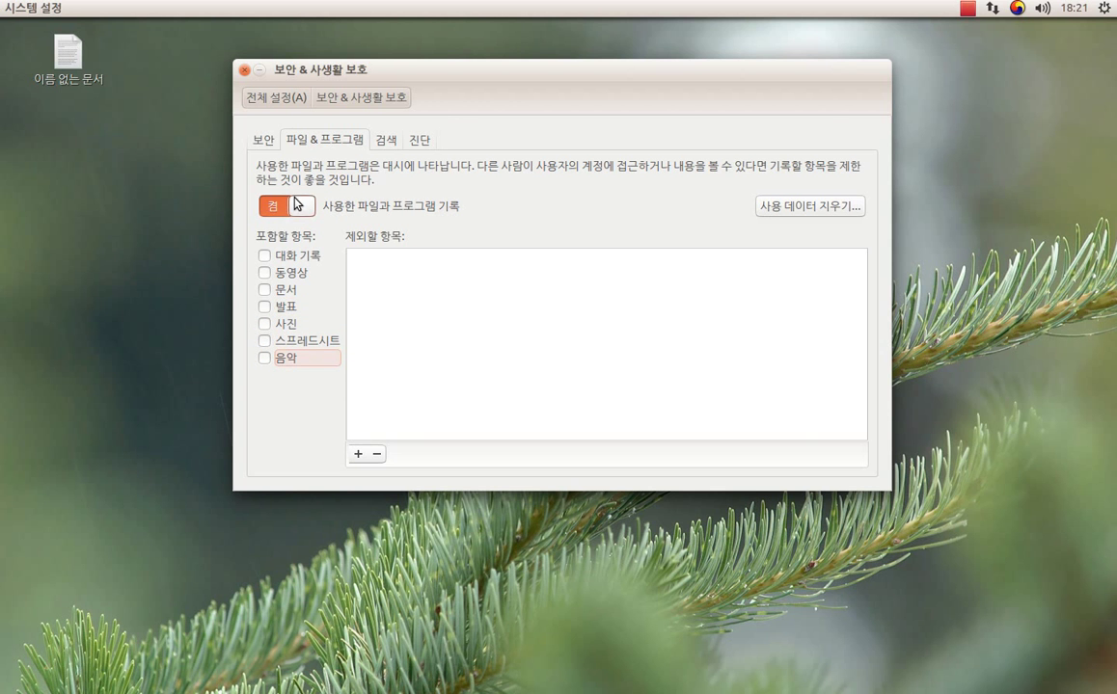
{"action": "left_click", "coordinate": [284, 255]}
{"action": "left_click", "coordinate": [286, 273]}
{"action": "left_click", "coordinate": [286, 290]}
{"action": "left_click", "coordinate": [287, 307]}
{"action": "left_click", "coordinate": [287, 324]}
{"action": "left_click", "coordinate": [286, 341]}
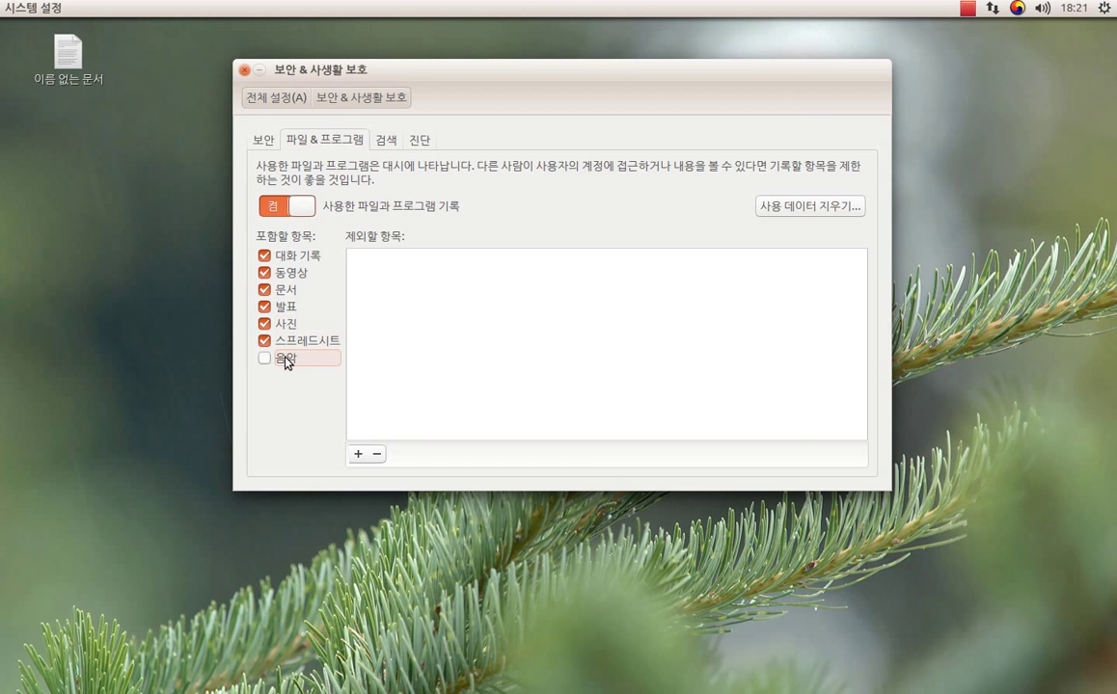
{"action": "left_click", "coordinate": [286, 358]}
Step: Look through the 검색, 진단 and 보안 privacy settings and return to the overview of all settings
{"action": "left_click", "coordinate": [386, 142]}
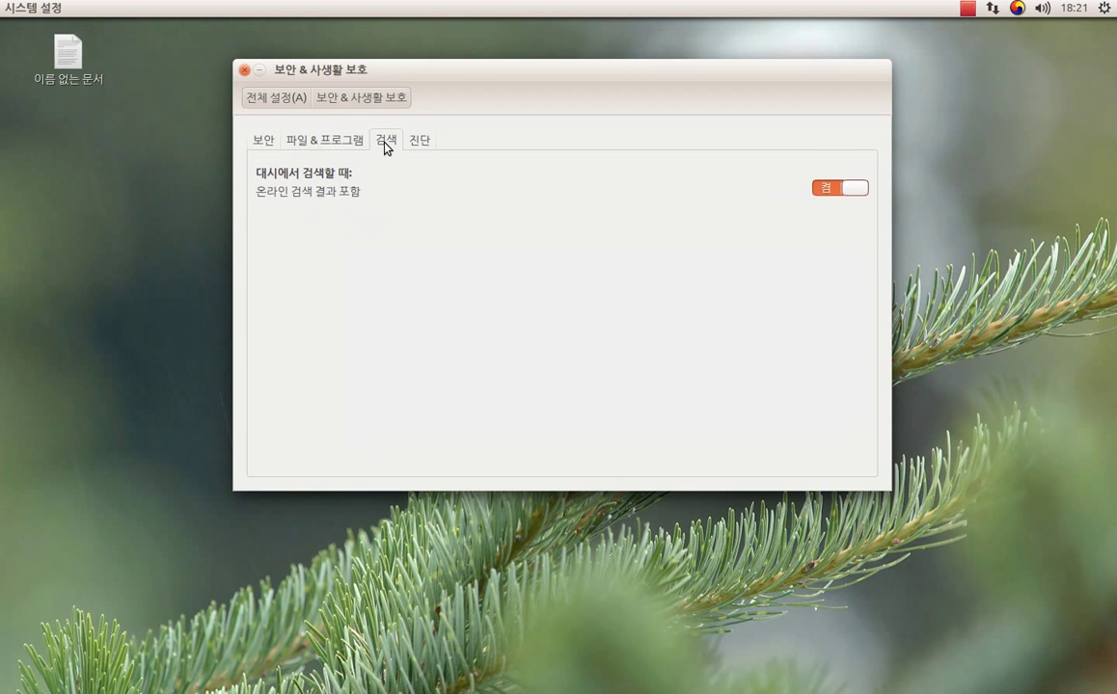
{"action": "left_click", "coordinate": [324, 144]}
{"action": "left_click", "coordinate": [415, 141]}
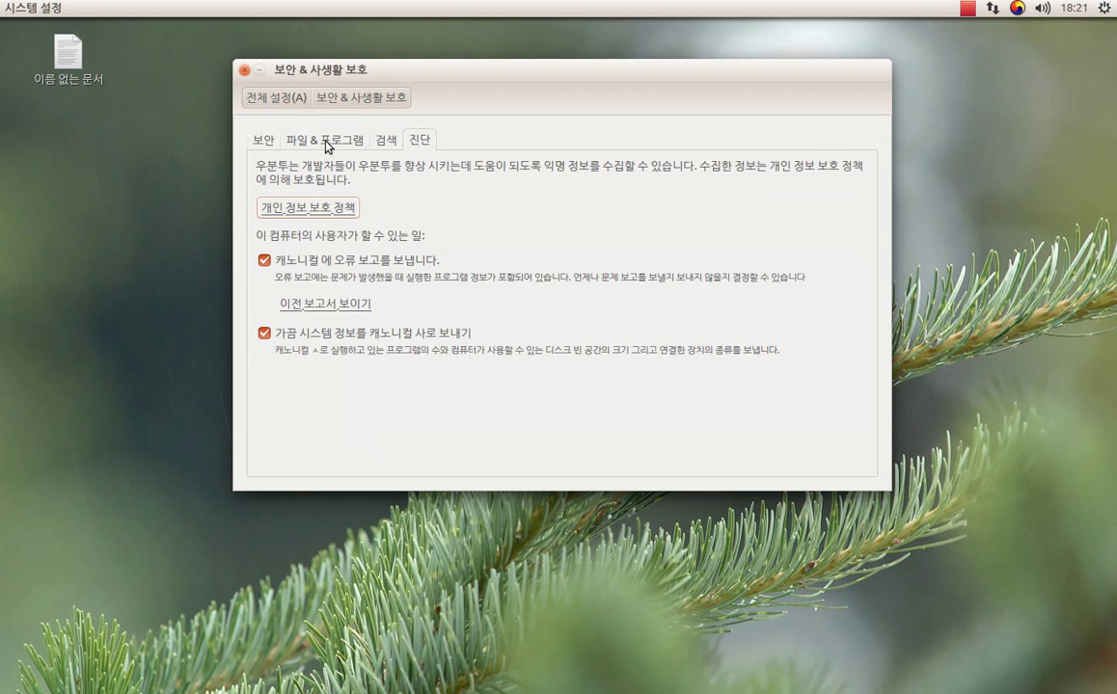
{"action": "left_click", "coordinate": [263, 140]}
{"action": "left_click", "coordinate": [409, 142]}
{"action": "left_click", "coordinate": [386, 141]}
{"action": "left_click", "coordinate": [272, 98]}
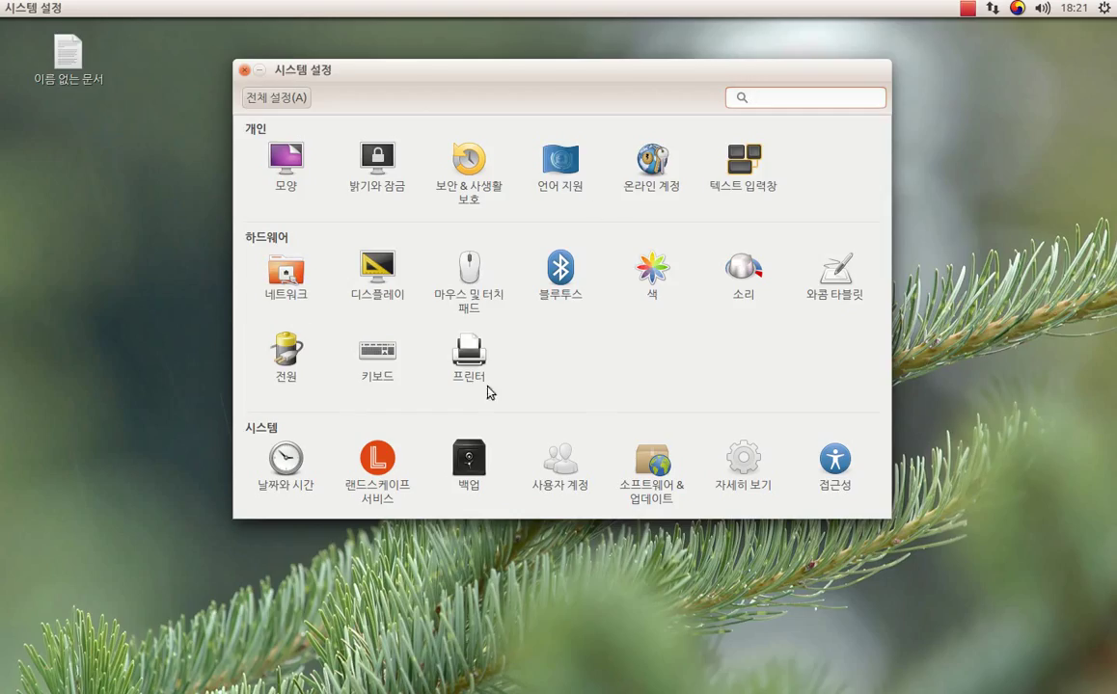
Step: Open 언어 지원, postpone installing the missing language packages, view the language settings and close them
{"action": "left_click", "coordinate": [560, 172]}
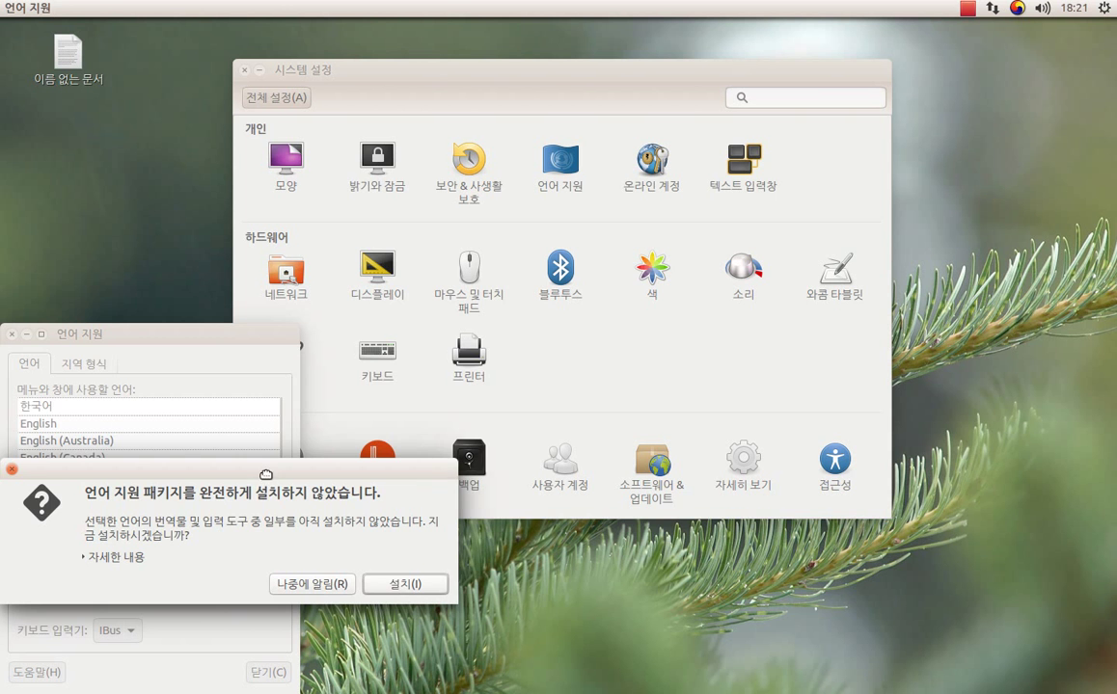
{"action": "left_click_drag", "start_coordinate": [265, 474], "coordinate": [335, 309]}
{"action": "left_click", "coordinate": [384, 414]}
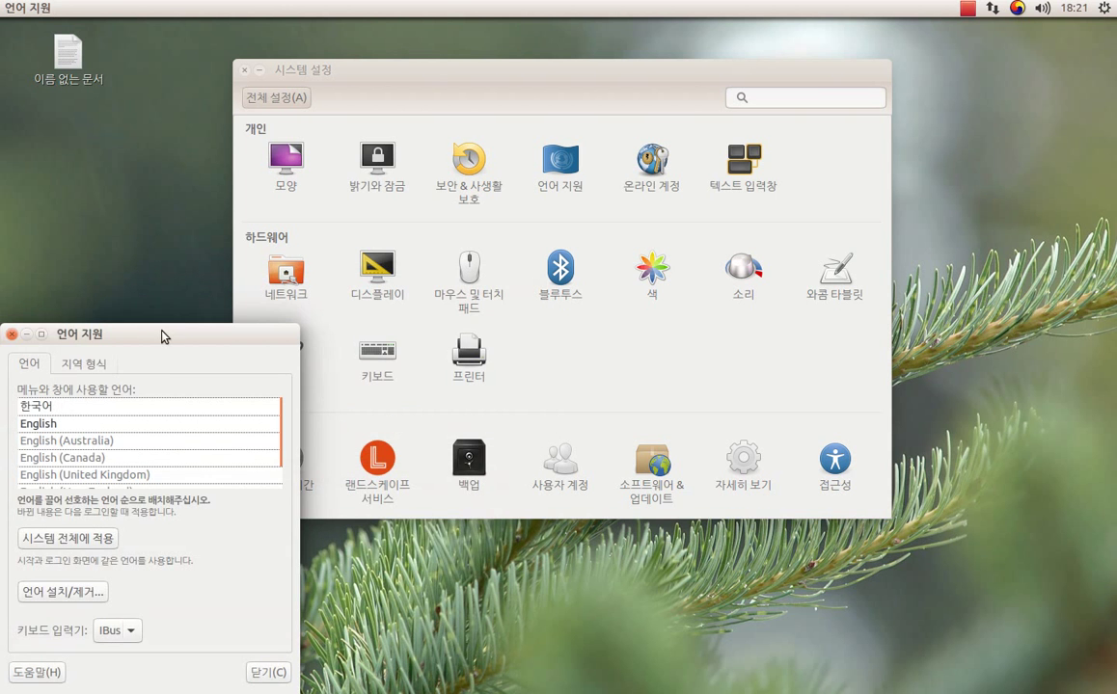
{"action": "left_click_drag", "start_coordinate": [162, 336], "coordinate": [478, 184]}
{"action": "left_click_drag", "start_coordinate": [444, 289], "coordinate": [516, 416]}
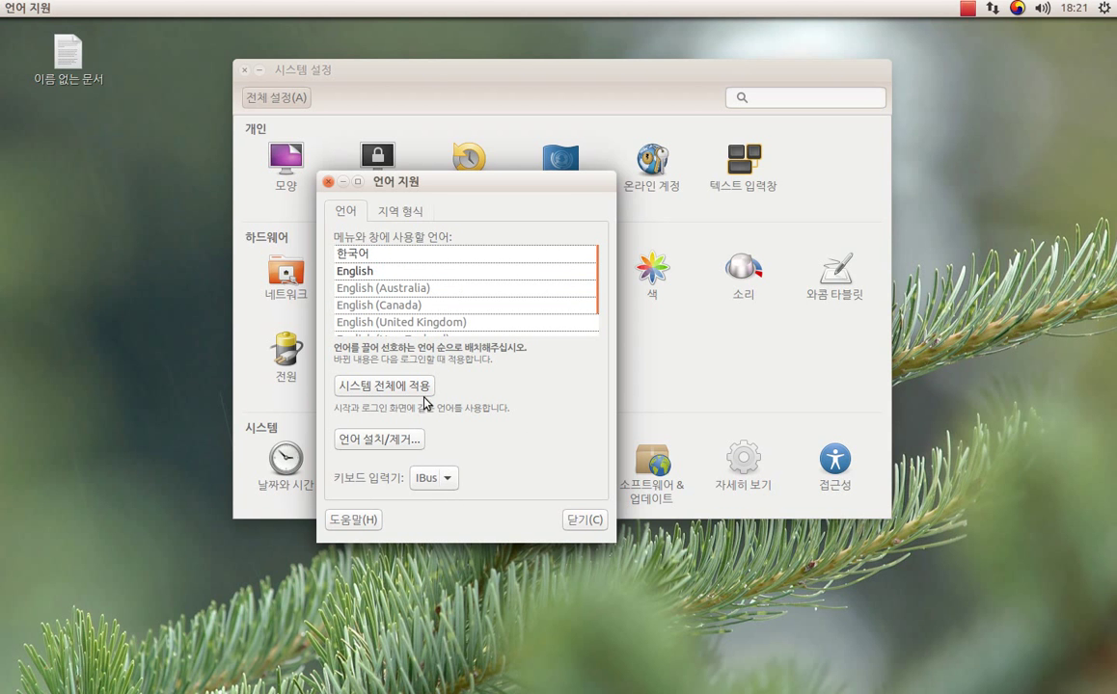
{"action": "left_click", "coordinate": [571, 521]}
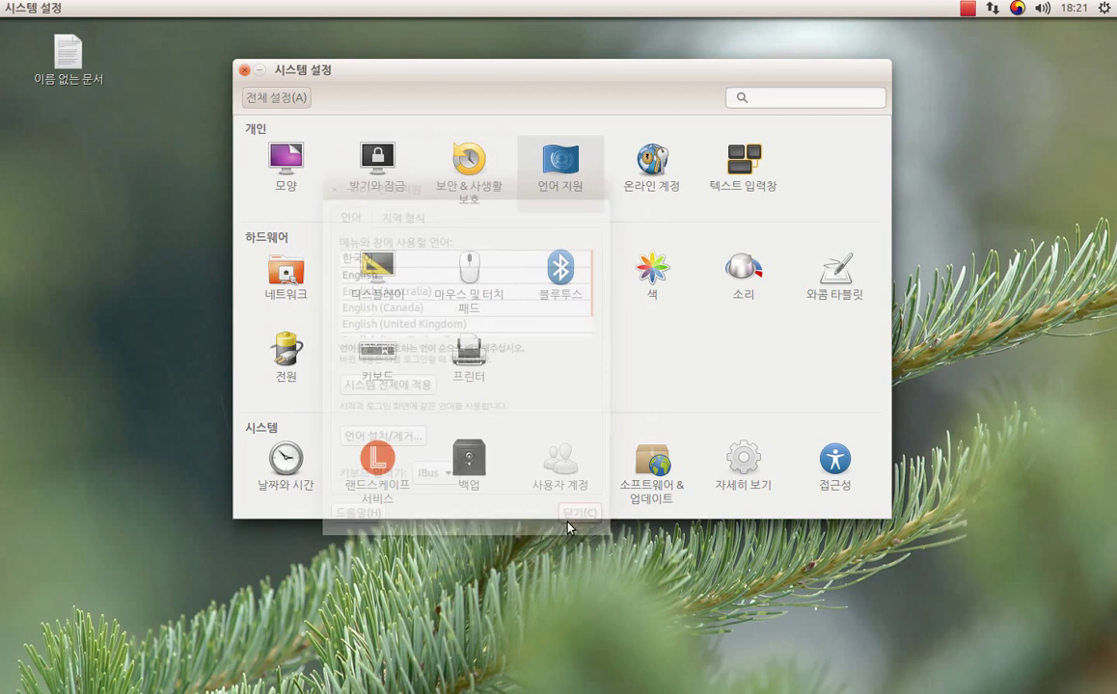
Step: Open 소프트웨어 & 업데이트 and review its 기타 소프트웨어, 업데이트 and 인증 settings
{"action": "left_click", "coordinate": [648, 480]}
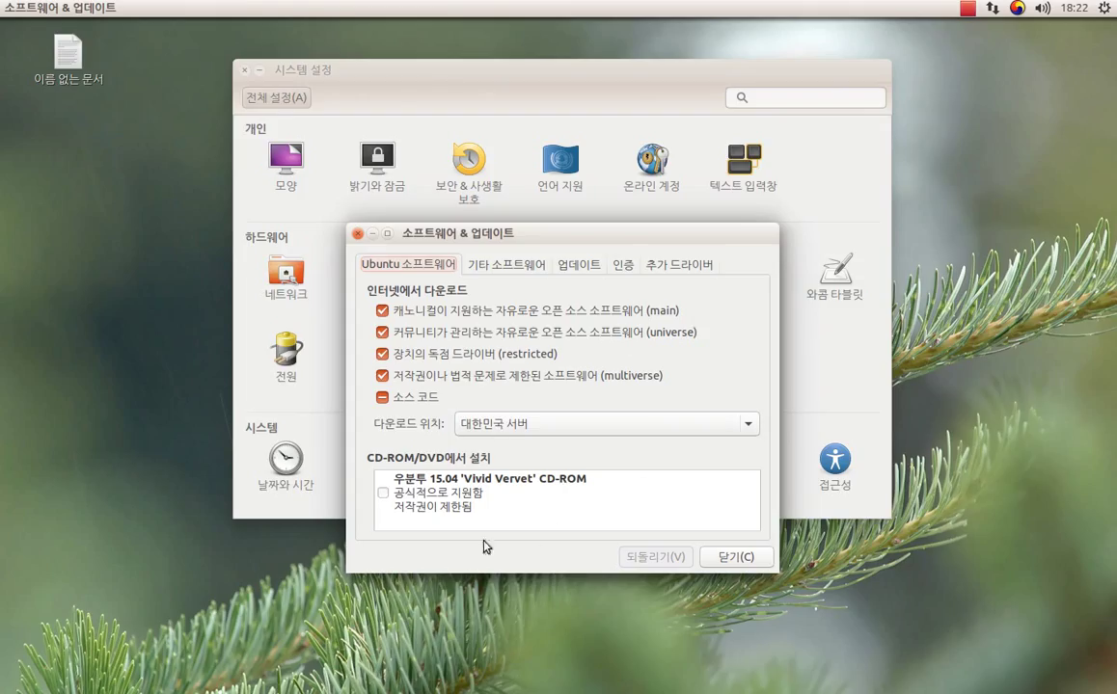
{"action": "left_click", "coordinate": [525, 268]}
{"action": "left_click", "coordinate": [573, 268]}
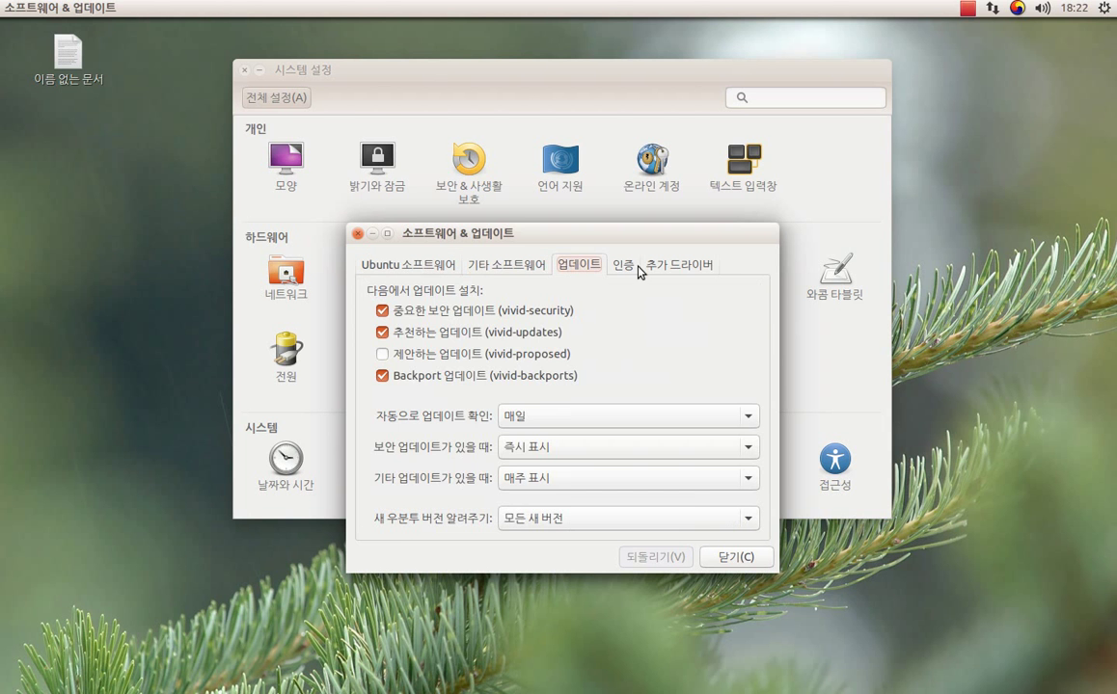
{"action": "left_click", "coordinate": [627, 267]}
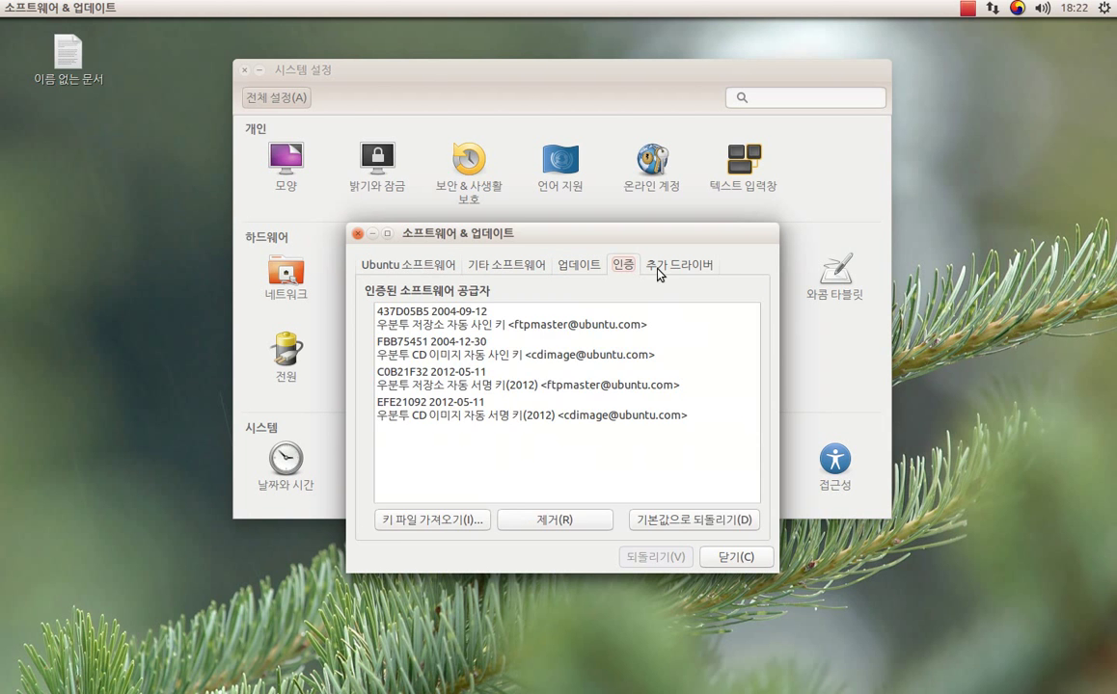
Step: Examine the 추가 드라이버 list for the NVIDIA graphics card, then close the software settings and the system settings
{"action": "left_click", "coordinate": [660, 269]}
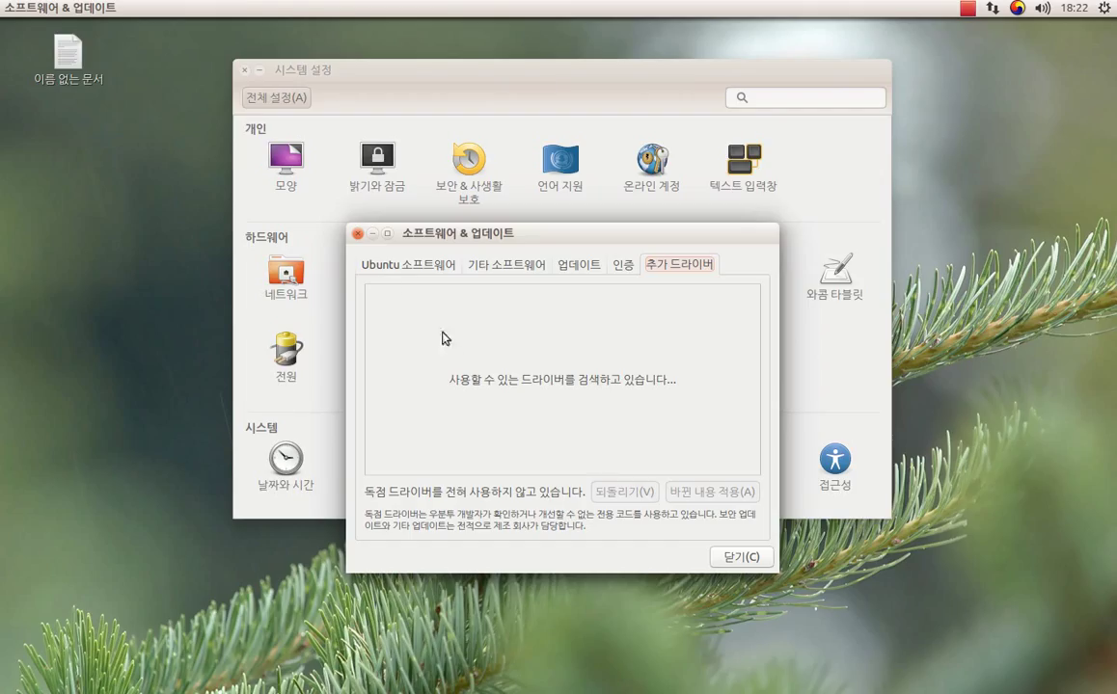
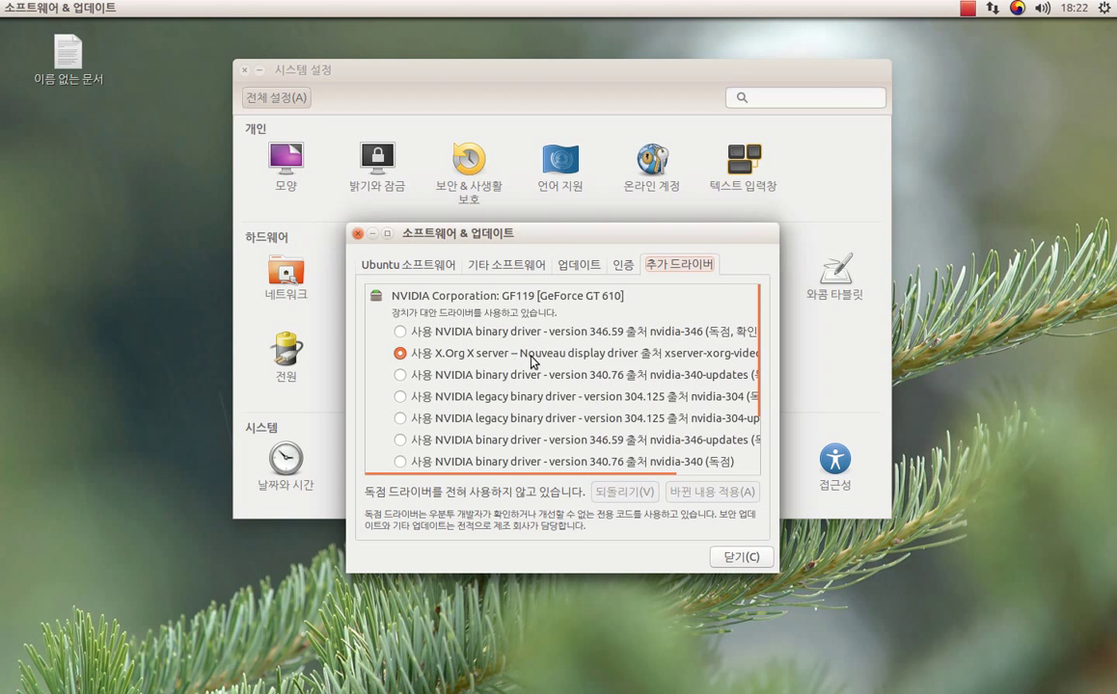
{"action": "mouse_move", "coordinate": [576, 484]}
{"action": "mouse_move", "coordinate": [576, 484]}
{"action": "left_mouse_down"}
{"action": "mouse_move", "coordinate": [680, 487]}
{"action": "mouse_move", "coordinate": [576, 485]}
{"action": "left_mouse_up"}
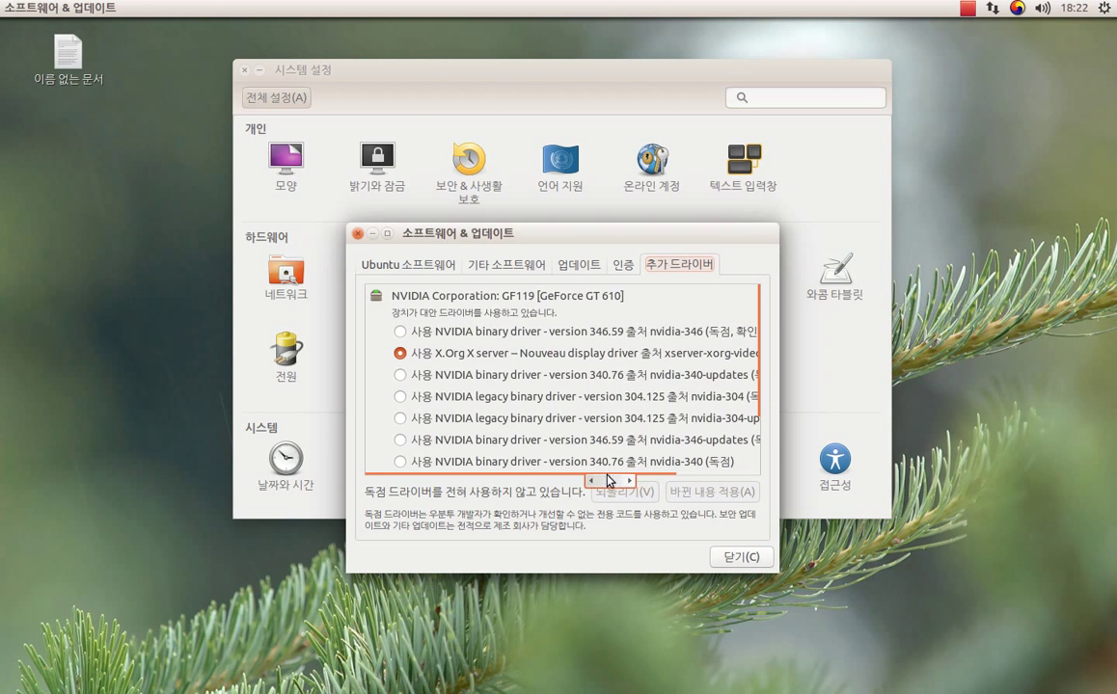
{"action": "left_click_drag", "start_coordinate": [600, 482], "coordinate": [382, 434]}
{"action": "scroll", "coordinate": [524, 386], "scroll_direction": "down", "scroll_amount": 2}
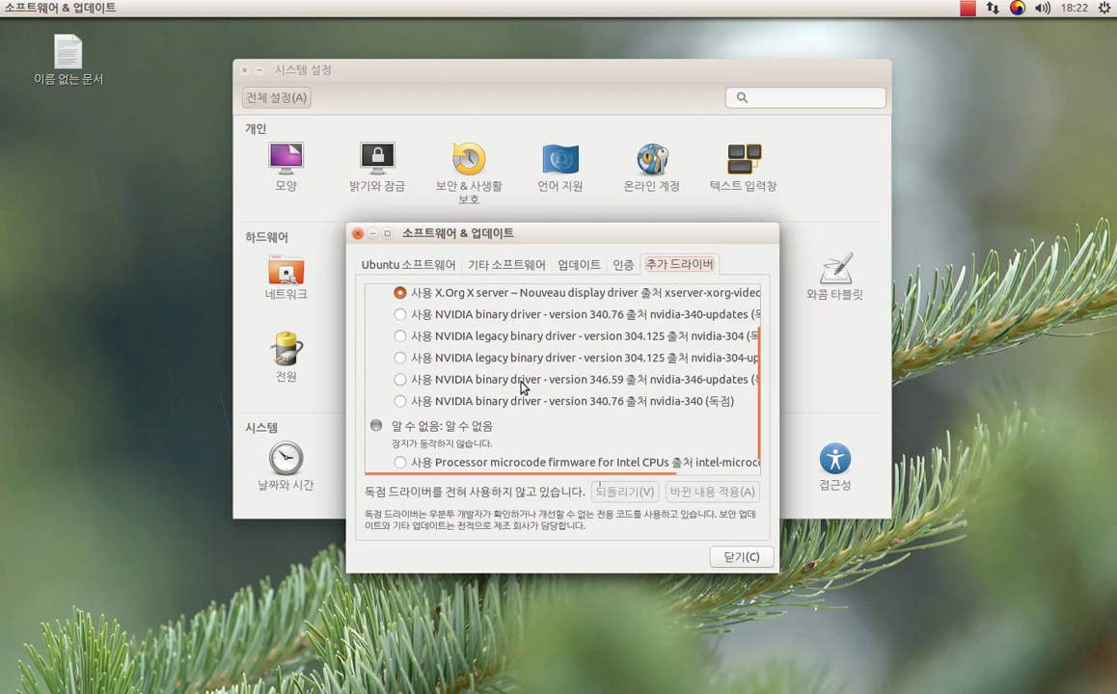
{"action": "scroll", "coordinate": [521, 385], "scroll_direction": "up", "scroll_amount": 2}
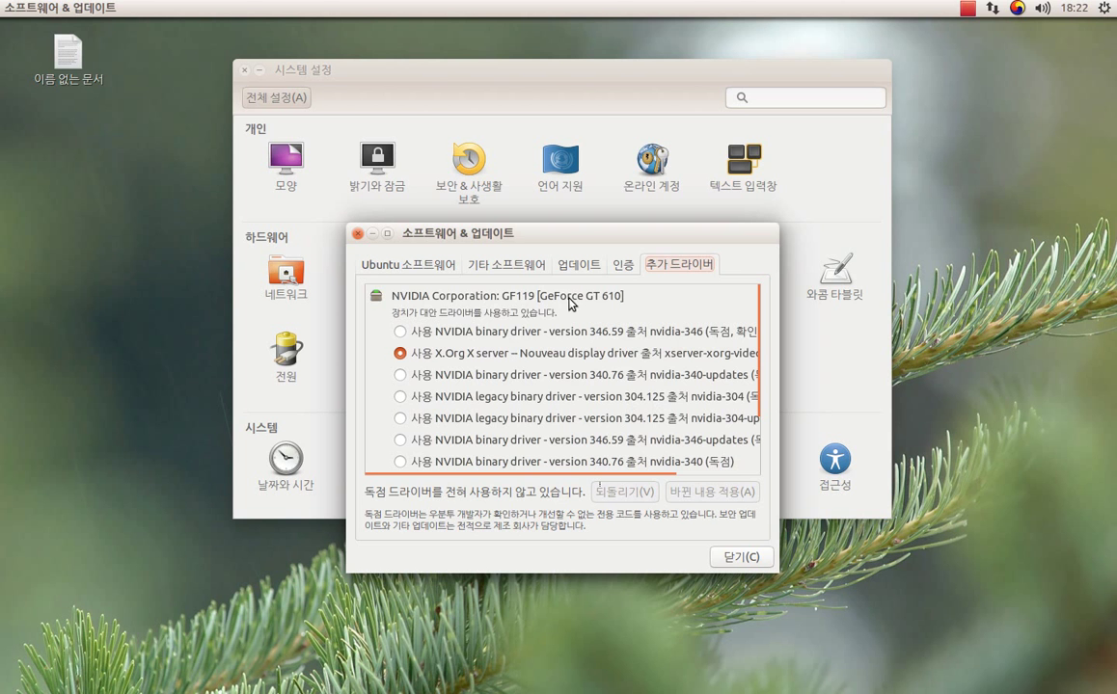
{"action": "left_click", "coordinate": [740, 560]}
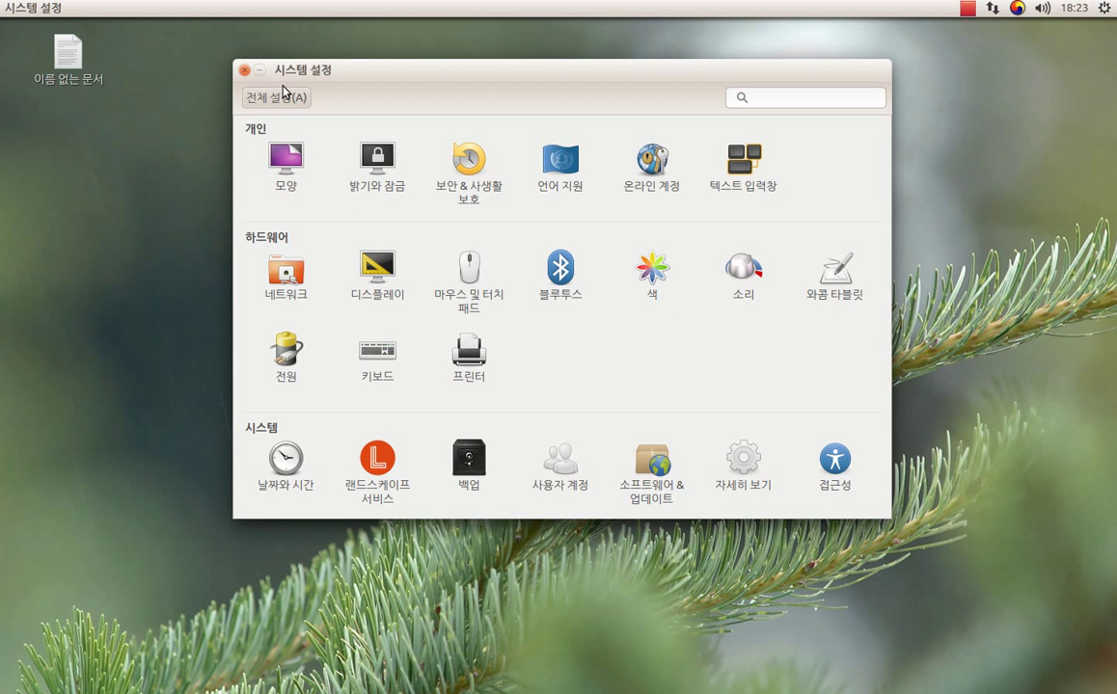
{"action": "left_click", "coordinate": [244, 69]}
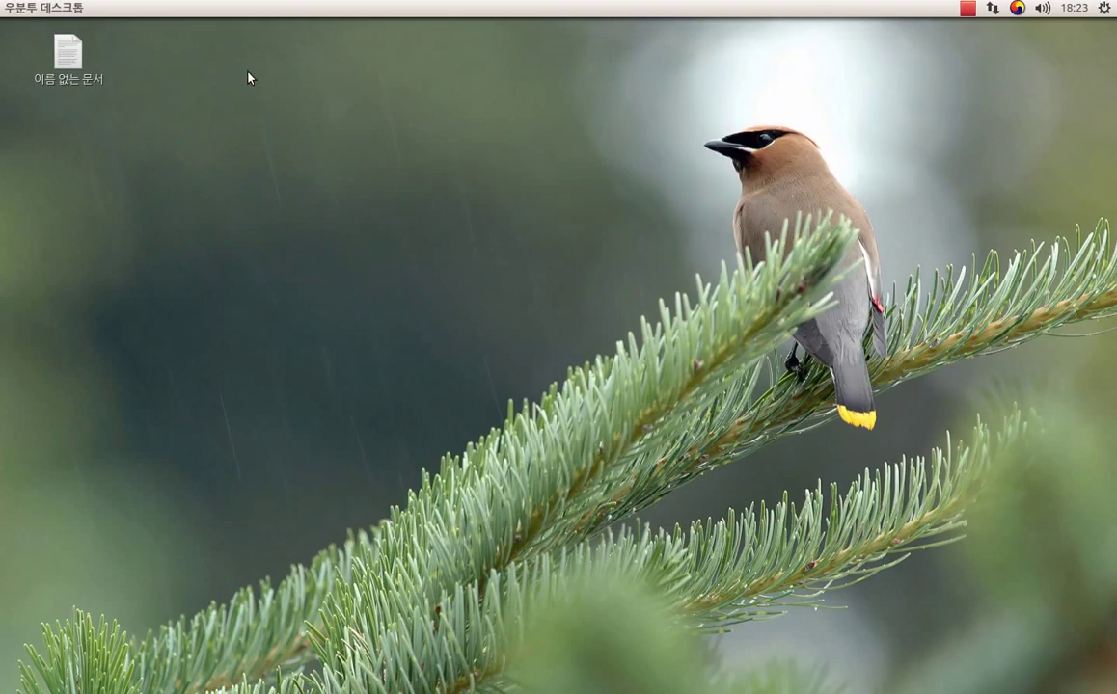
Step: In the file manager preferences, set items to open with one click (한 번 누르면 항목 열기) and close the home folder
{"action": "mouse_move", "coordinate": [0, 130]}
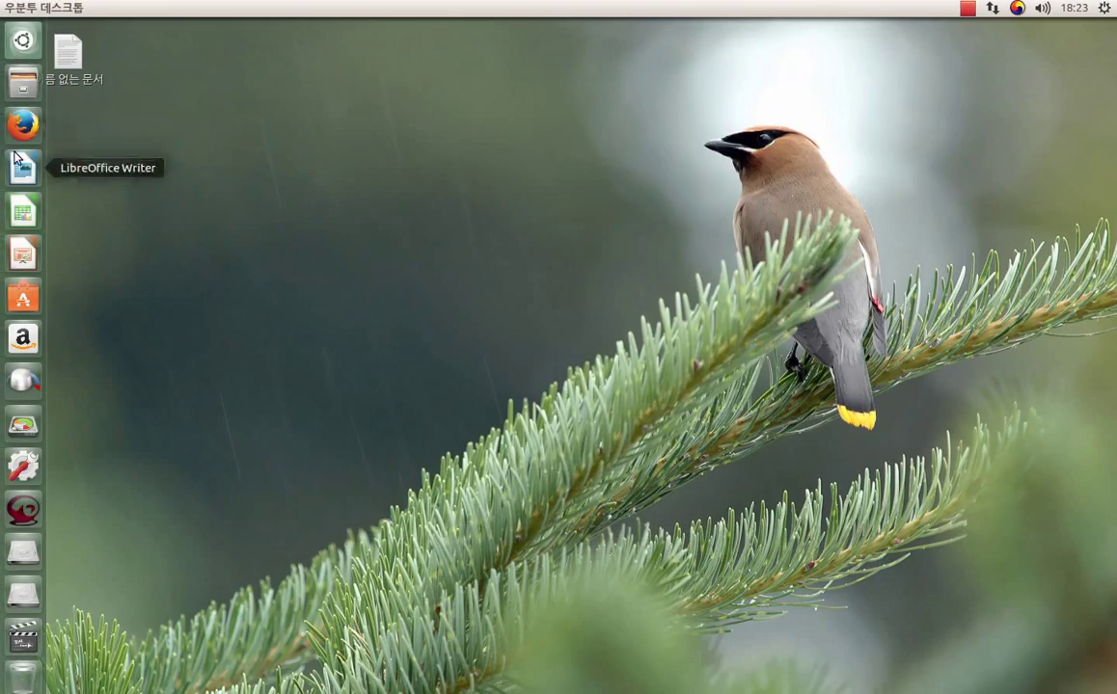
{"action": "left_click", "coordinate": [23, 81]}
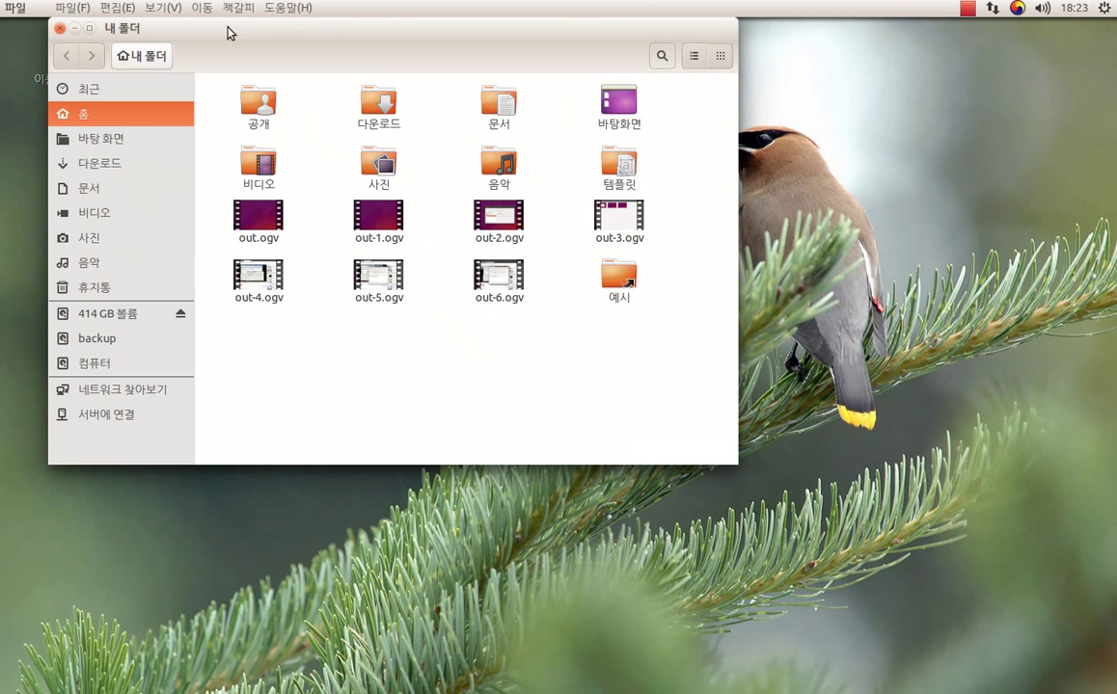
{"action": "left_click", "coordinate": [237, 9]}
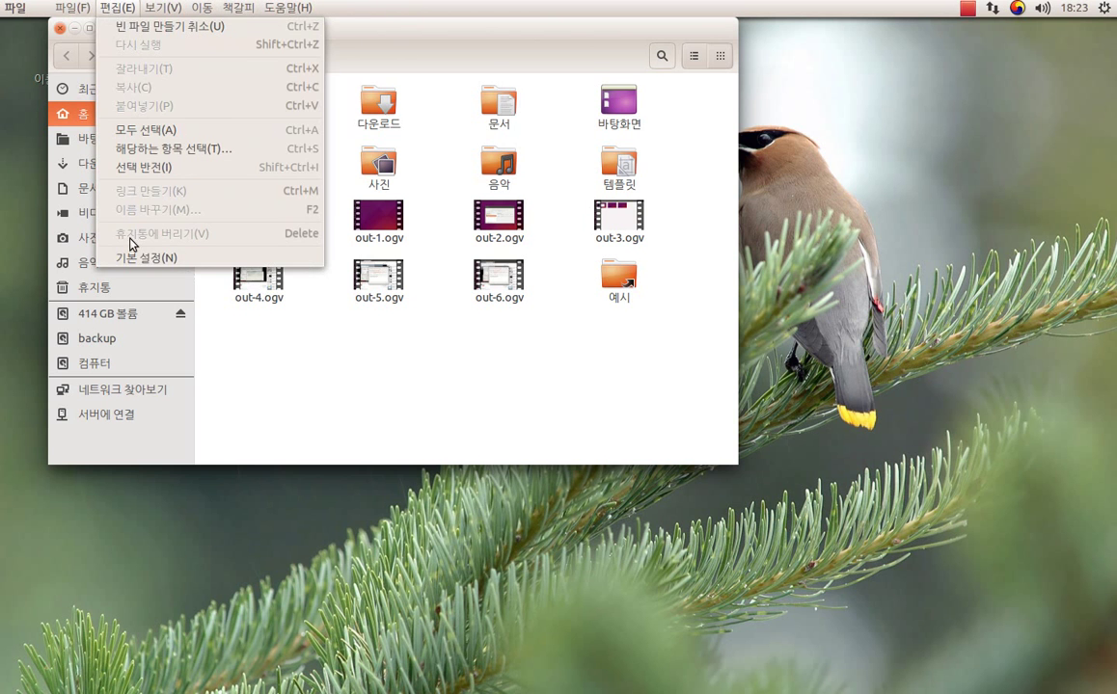
{"action": "left_click", "coordinate": [138, 260]}
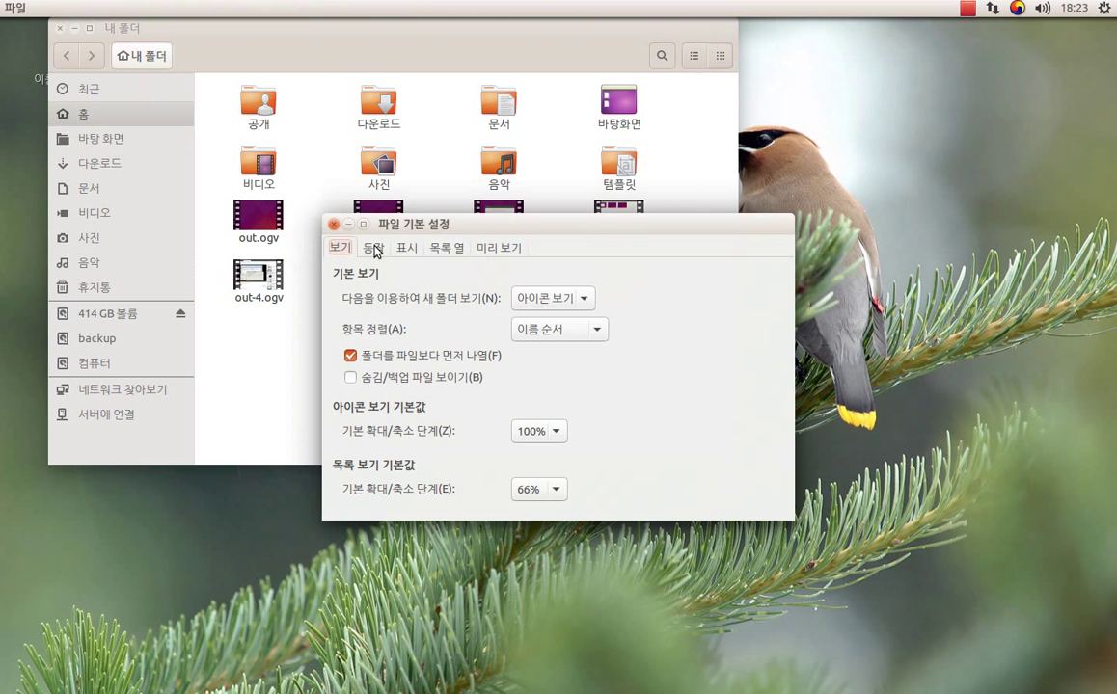
{"action": "left_click", "coordinate": [374, 248]}
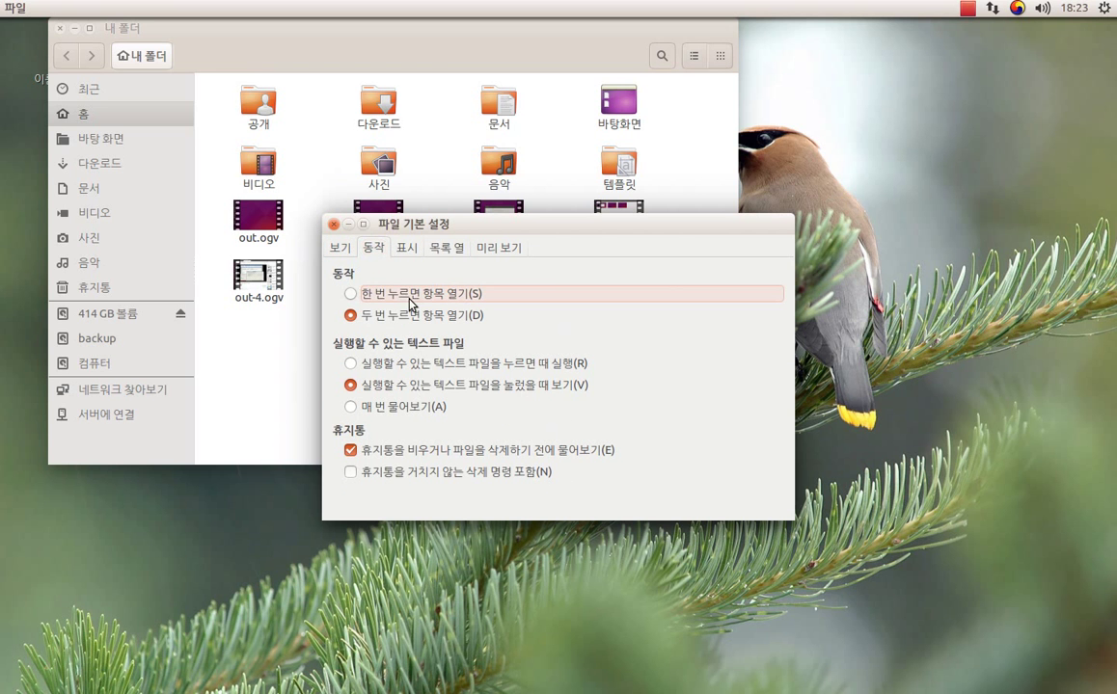
{"action": "left_click", "coordinate": [371, 292]}
{"action": "left_click", "coordinate": [407, 251]}
{"action": "left_click", "coordinate": [332, 225]}
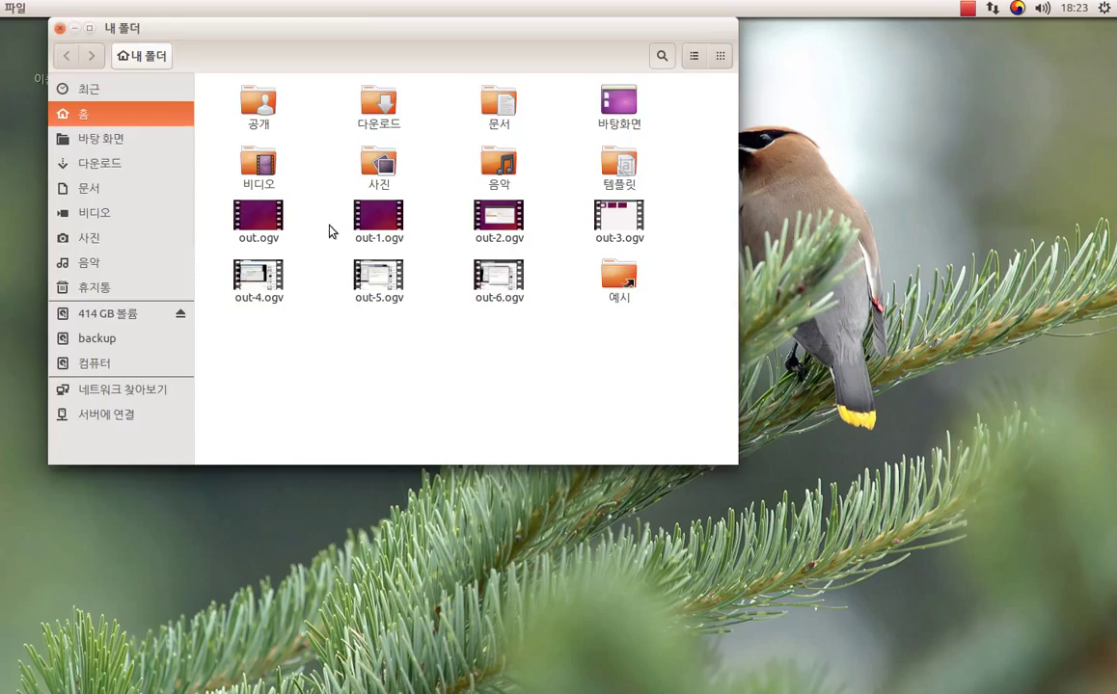
{"action": "left_click", "coordinate": [60, 28]}
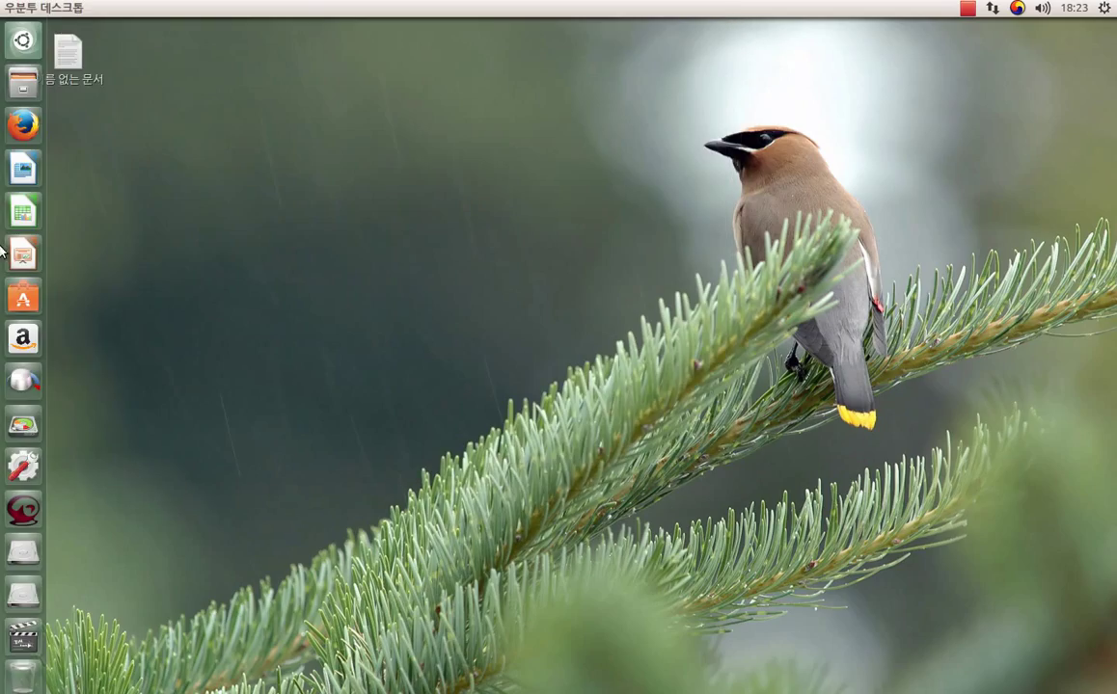
Step: Open the trash (휴지통) and turn off asking before emptying it or deleting files in the 동작 preferences
{"action": "left_click", "coordinate": [17, 680]}
{"action": "left_click", "coordinate": [108, 13]}
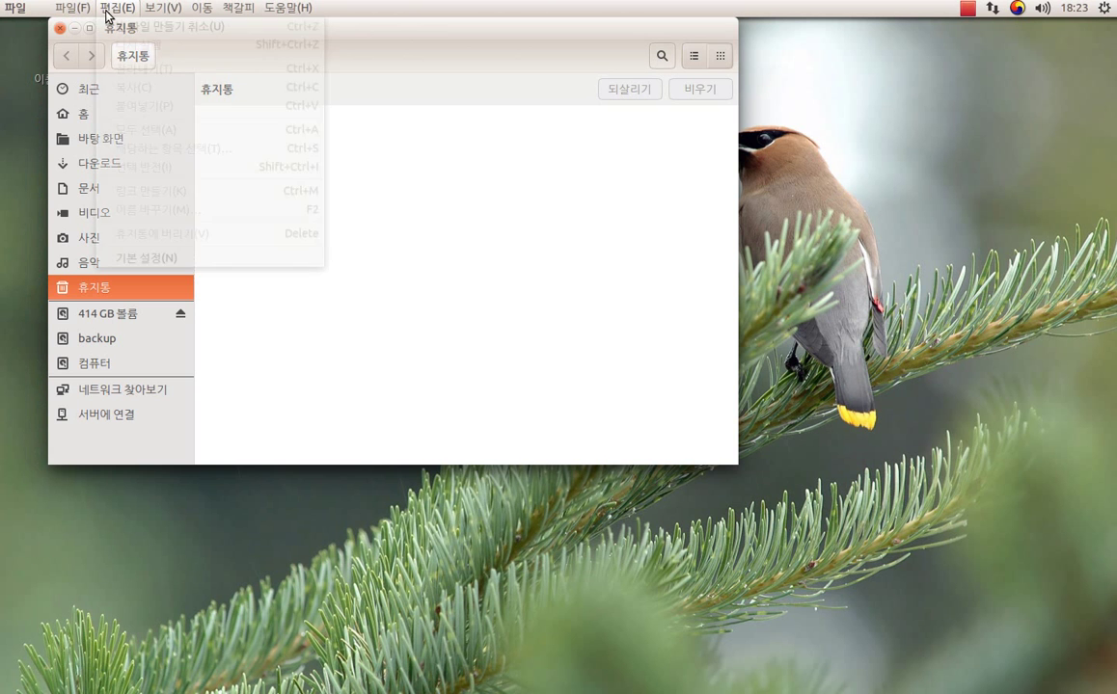
{"action": "left_click", "coordinate": [155, 256]}
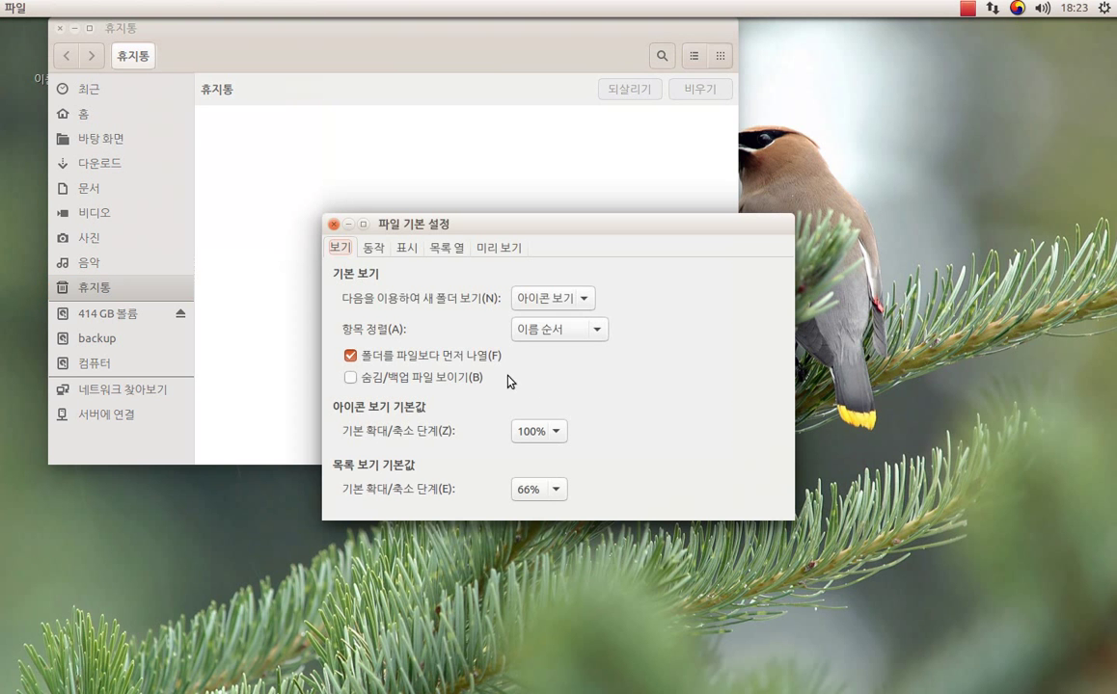
{"action": "left_click", "coordinate": [373, 247]}
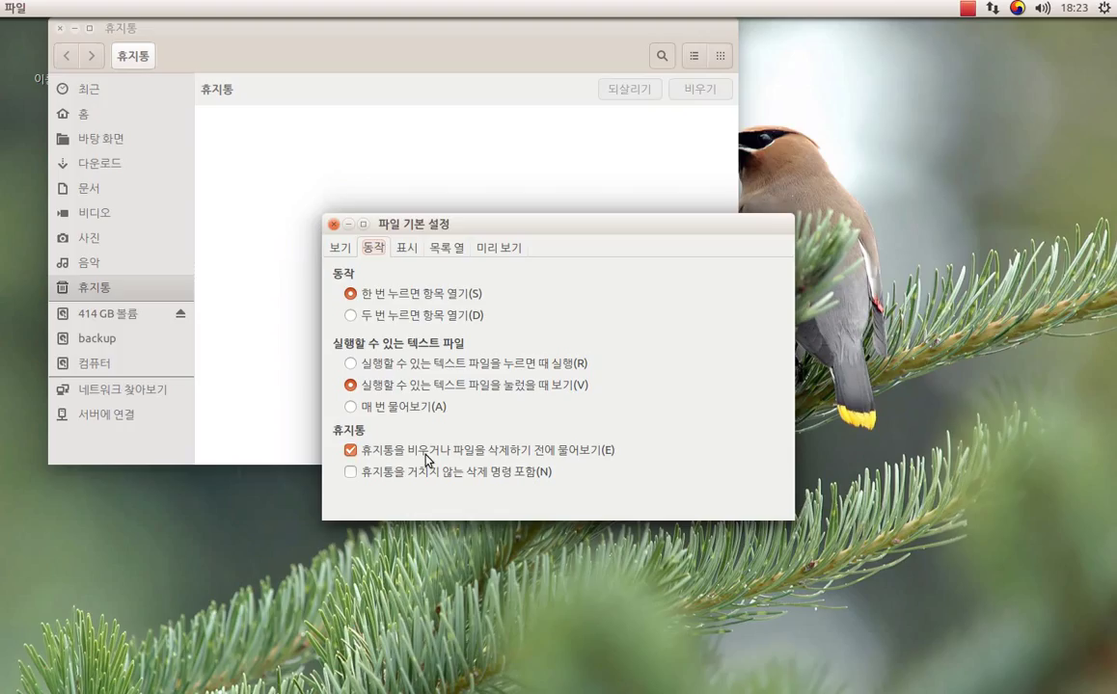
{"action": "left_click", "coordinate": [408, 450]}
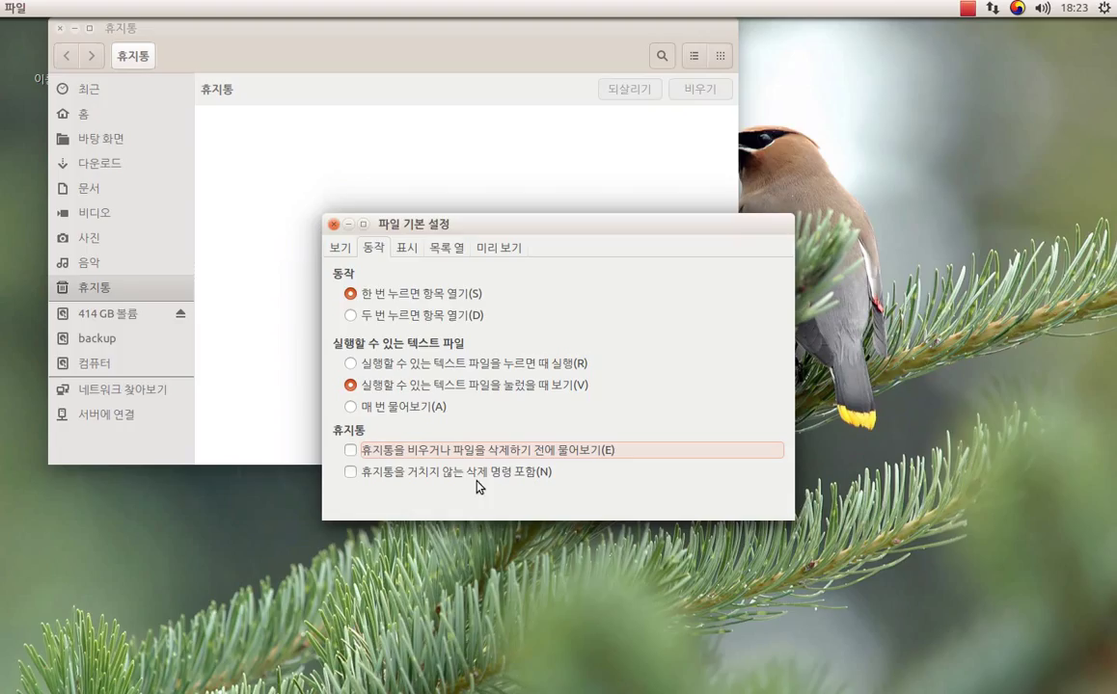
Step: Toggle 휴지통을 거치지 않는 삭제 명령 포함 on and back off, then close the preferences and the trash window
{"action": "left_click", "coordinate": [400, 477]}
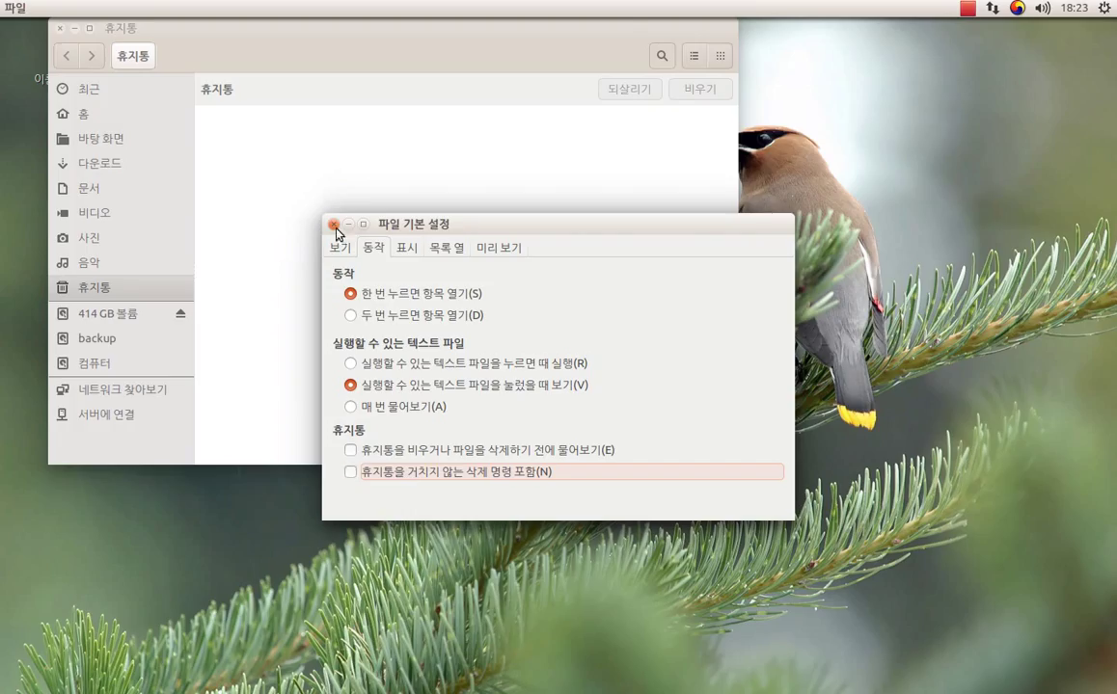
{"action": "left_click", "coordinate": [371, 472]}
{"action": "left_click", "coordinate": [333, 224]}
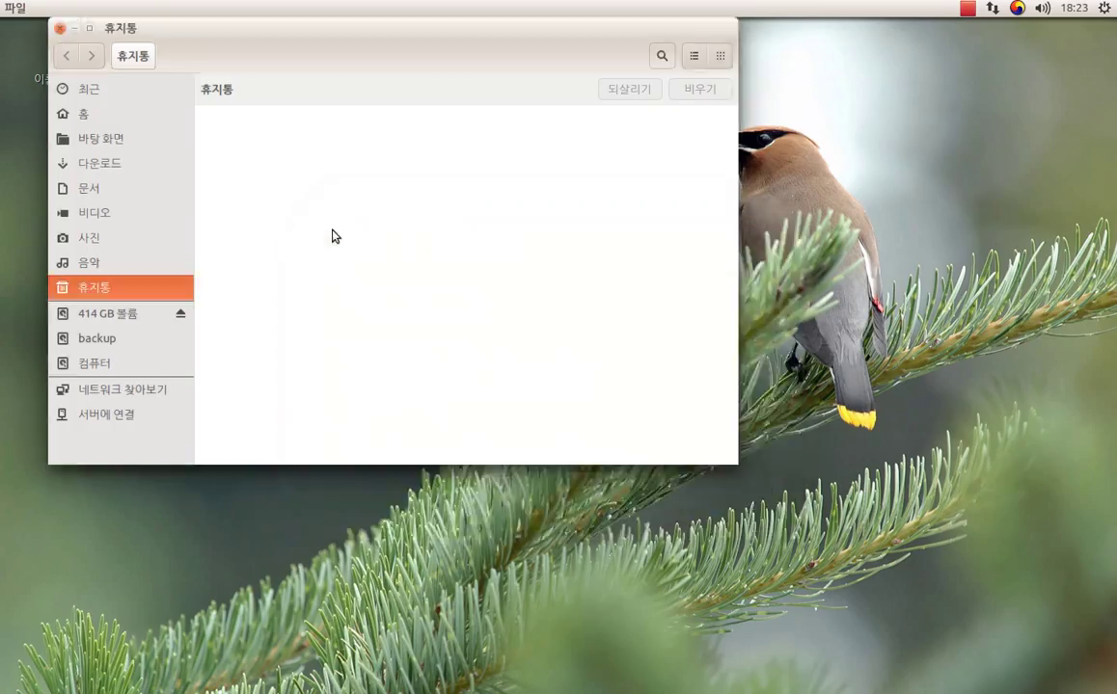
{"action": "left_click", "coordinate": [60, 30]}
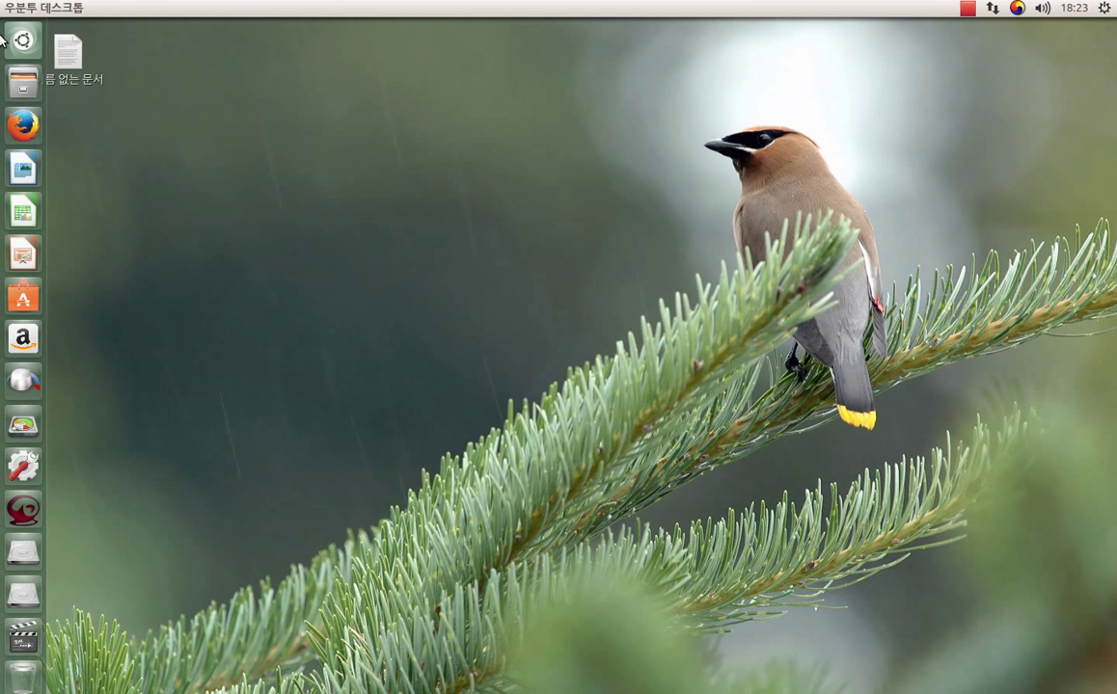
Step: Open the Dash to look over its programs, files and folders, then close it
{"action": "left_click", "coordinate": [23, 43]}
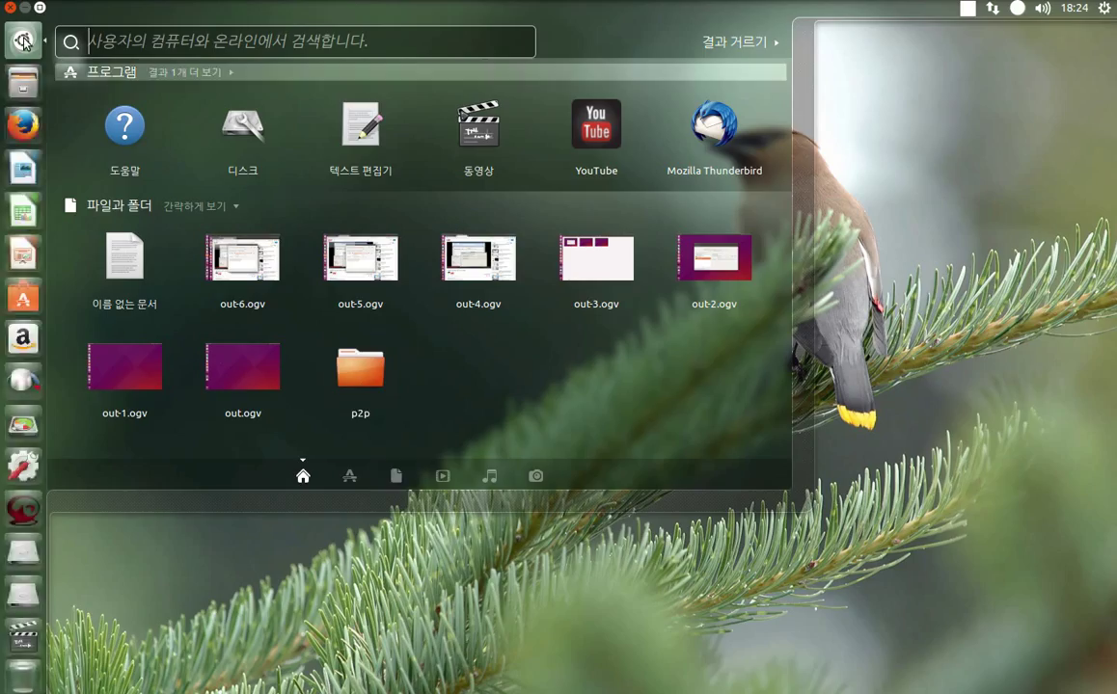
{"action": "key", "text": "Escape"}
{"action": "mouse_move", "coordinate": [1, 157]}
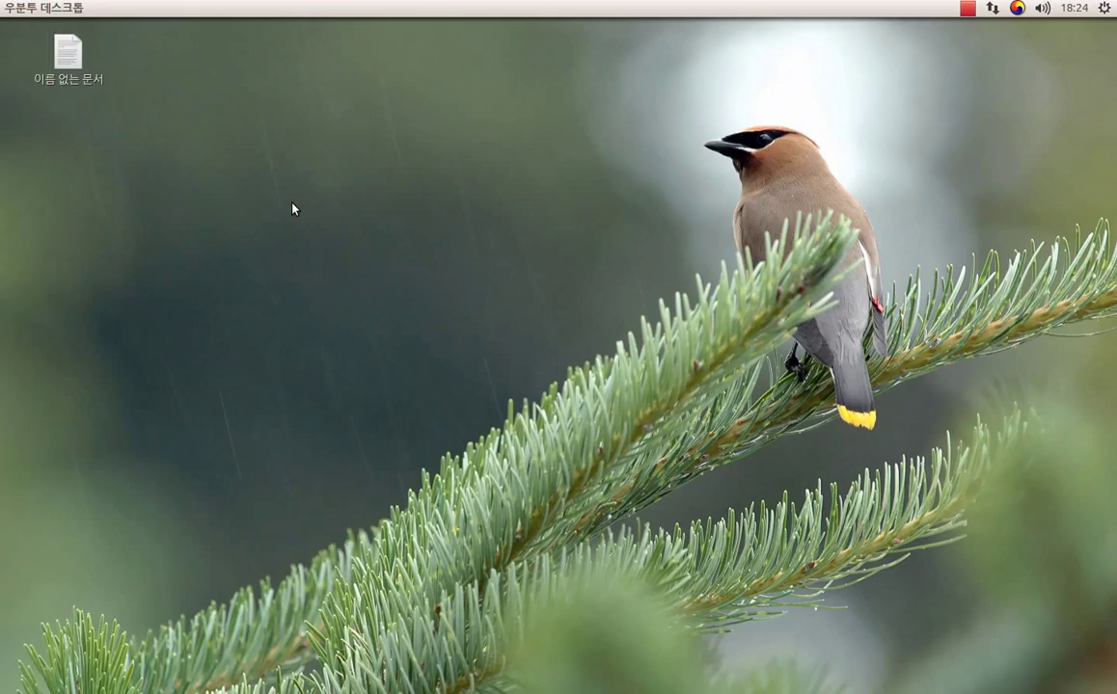
Step: Open a terminal and move its window toward the middle of the desktop
{"action": "key", "text": "ctrl+alt+t"}
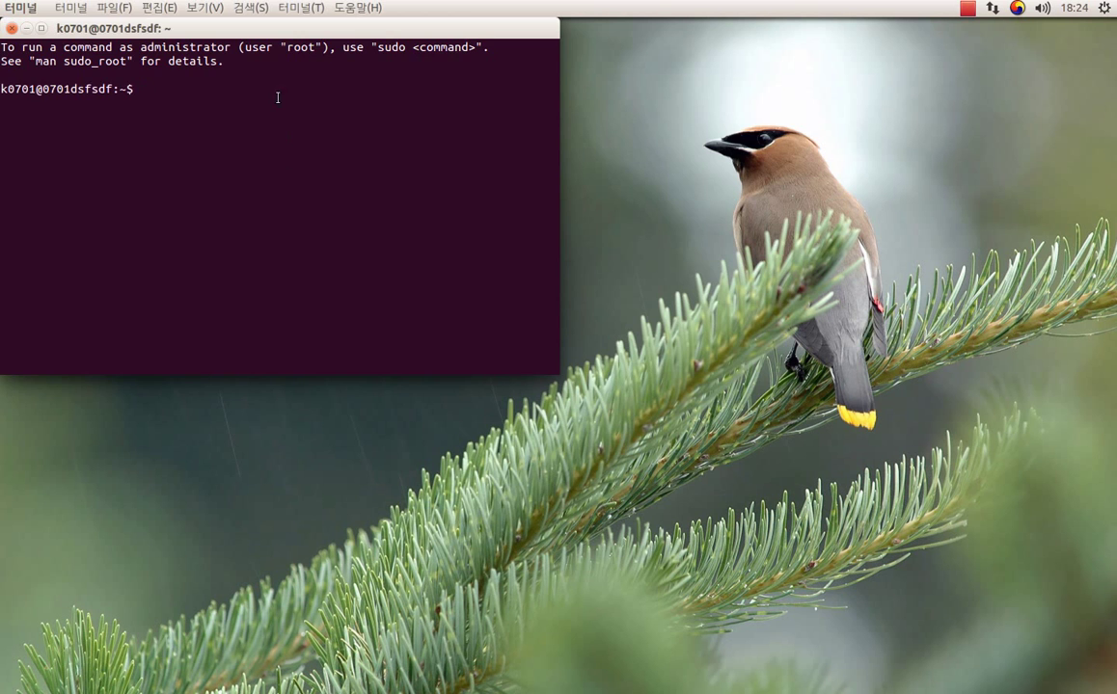
{"action": "left_click_drag", "start_coordinate": [277, 33], "coordinate": [498, 156]}
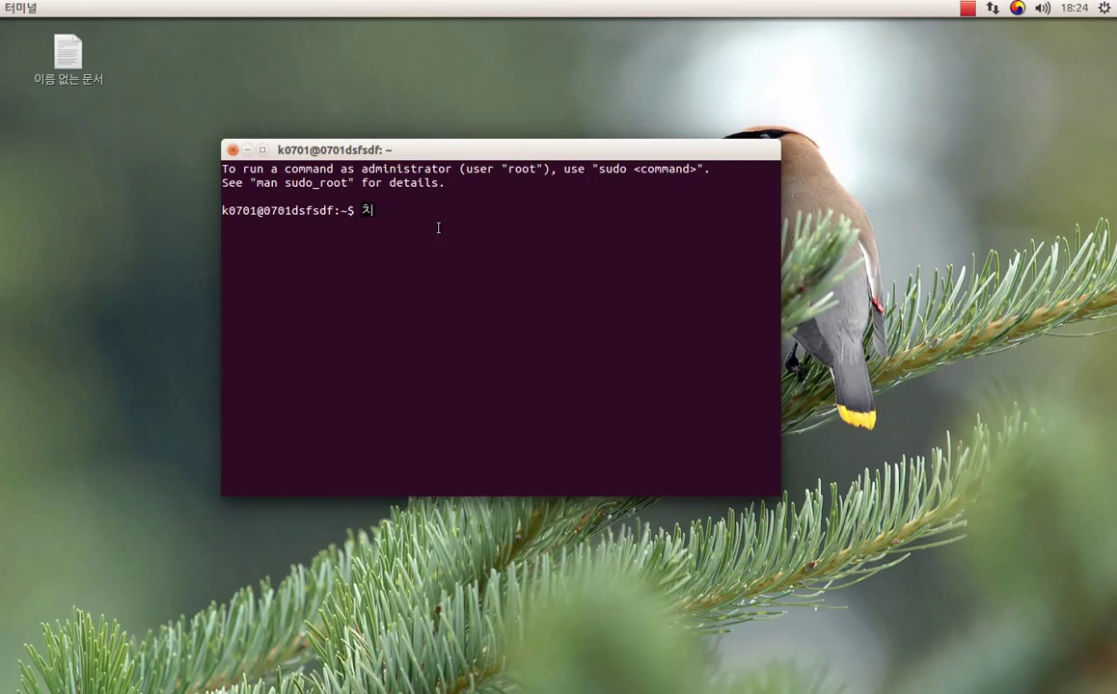
{"action": "type", "text": "cl"}
{"action": "key", "text": "BackSpace"}
{"action": "key", "text": "BackSpace"}
{"action": "type", "text": "cl"}
{"action": "key", "text": "BackSpace"}
{"action": "type", "text": "rl alt"}
{"action": "type", "text": "T"}
{"action": "key", "text": "BackSpace"}
{"action": "key", "text": "BackSpace"}
{"action": "key", "text": "BackSpace"}
{"action": "key", "text": "BackSpace"}
{"action": "key", "text": "BackSpace"}
{"action": "key", "text": "BackSpace"}
{"action": "key", "text": "BackSpace"}
{"action": "key", "text": "BackSpace"}
{"action": "key", "text": "BackSpace"}
{"action": "key", "text": "BackSpace"}
{"action": "key", "text": "BackSpace"}
Step: Write sudo apt-get update at the terminal prompt as an example without running it, then clear the line
{"action": "type", "text": "sudo -"}
{"action": "key", "text": "BackSpace"}
{"action": "key", "text": "BackSpace"}
{"action": "key", "text": "BackSpace"}
{"action": "key", "text": "BackSpace"}
{"action": "key", "text": "BackSpace"}
{"action": "key", "text": "BackSpace"}
{"action": "key", "text": "BackSpace"}
{"action": "type", "text": "sudo"}
{"action": "key", "text": "BackSpace"}
{"action": "key", "text": "BackSpace"}
{"action": "key", "text": "BackSpace"}
{"action": "type", "text": "udo apt-"}
{"action": "key", "text": "BackSpace"}
{"action": "type", "text": "-get u"}
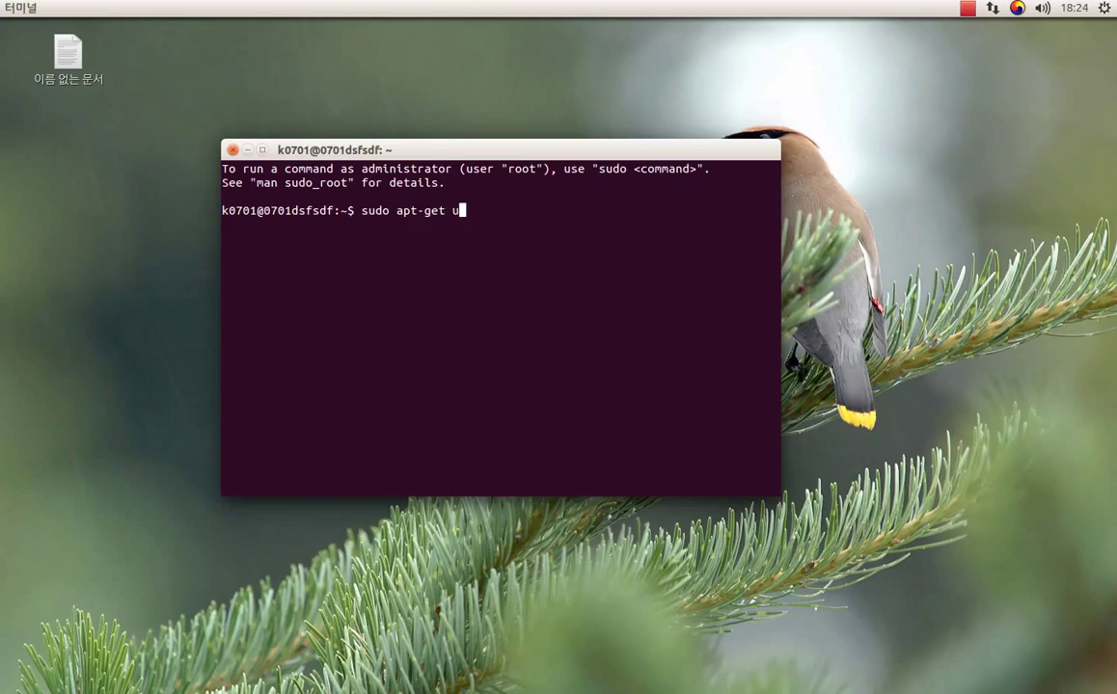
{"action": "type", "text": "pdate"}
{"action": "key", "text": "BackSpace"}
{"action": "key", "text": "BackSpace"}
{"action": "key", "text": "BackSpace"}
{"action": "key", "text": "BackSpace"}
{"action": "key", "text": "BackSpace"}
{"action": "key", "text": "BackSpace"}
{"action": "key", "text": "BackSpace"}
{"action": "key", "text": "BackSpace"}
{"action": "key", "text": "BackSpace"}
{"action": "key", "text": "BackSpace"}
{"action": "key", "text": "BackSpace"}
{"action": "key", "text": "BackSpace"}
{"action": "key", "text": "BackSpace"}
{"action": "key", "text": "BackSpace"}
{"action": "key", "text": "BackSpace"}
{"action": "key", "text": "BackSpace"}
{"action": "key", "text": "BackSpace"}
{"action": "key", "text": "BackSpace"}
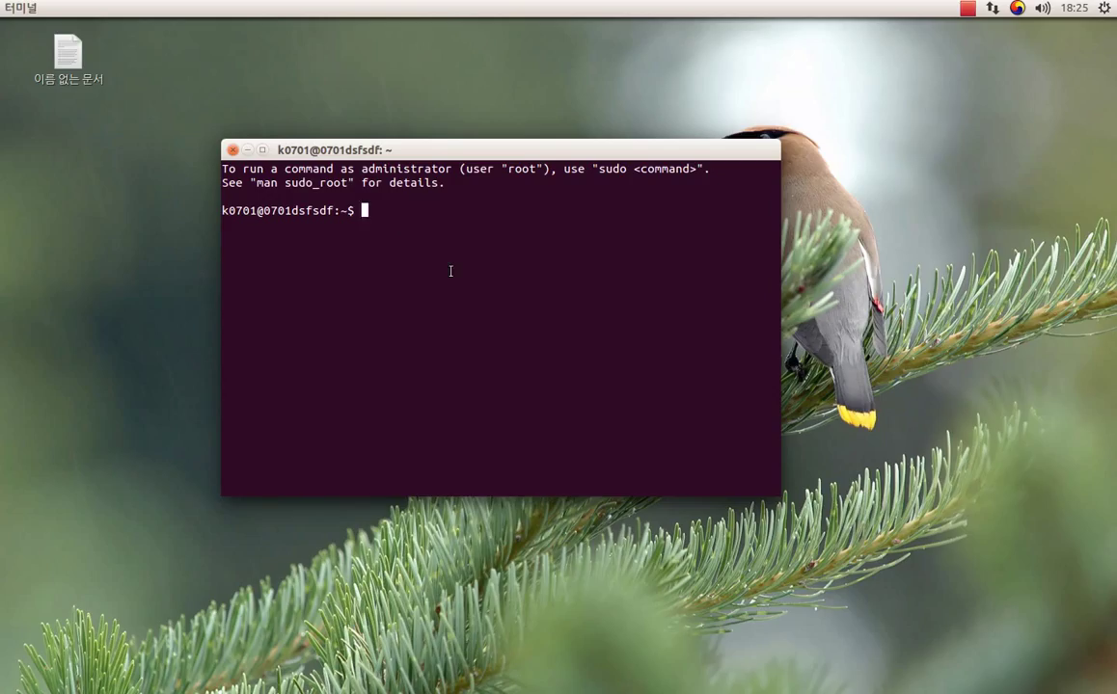
Step: Run the who command to list the logged-in users and reposition the terminal window on the desktop
{"action": "type", "text": "who"}
{"action": "key", "text": "Return"}
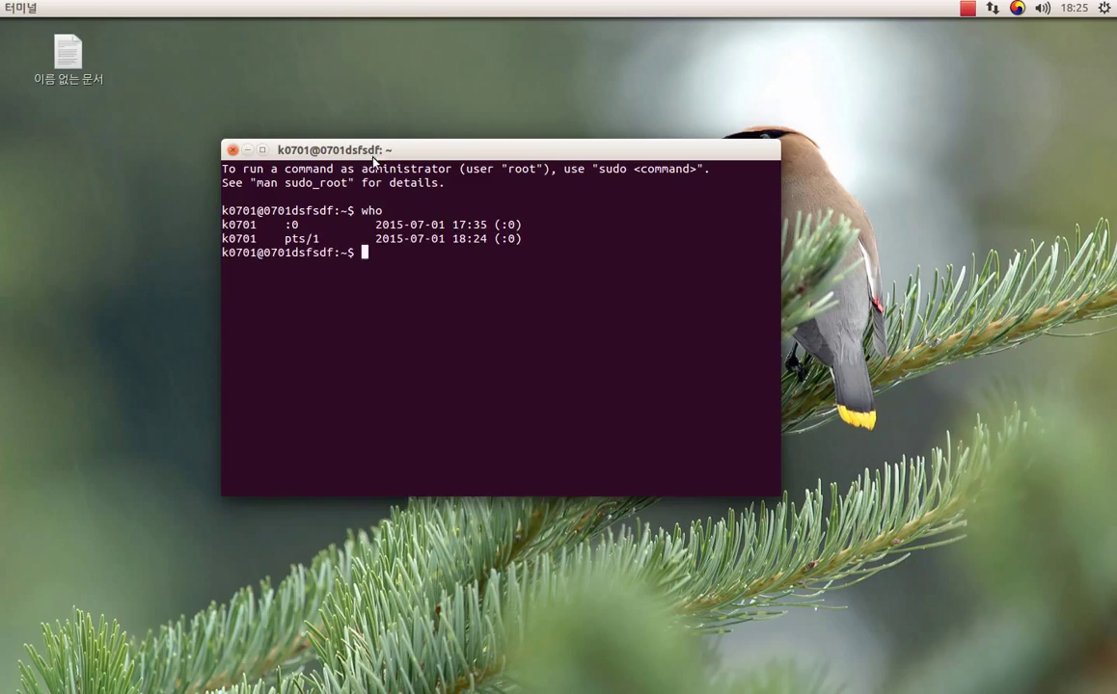
{"action": "left_click_drag", "start_coordinate": [374, 155], "coordinate": [368, 97]}
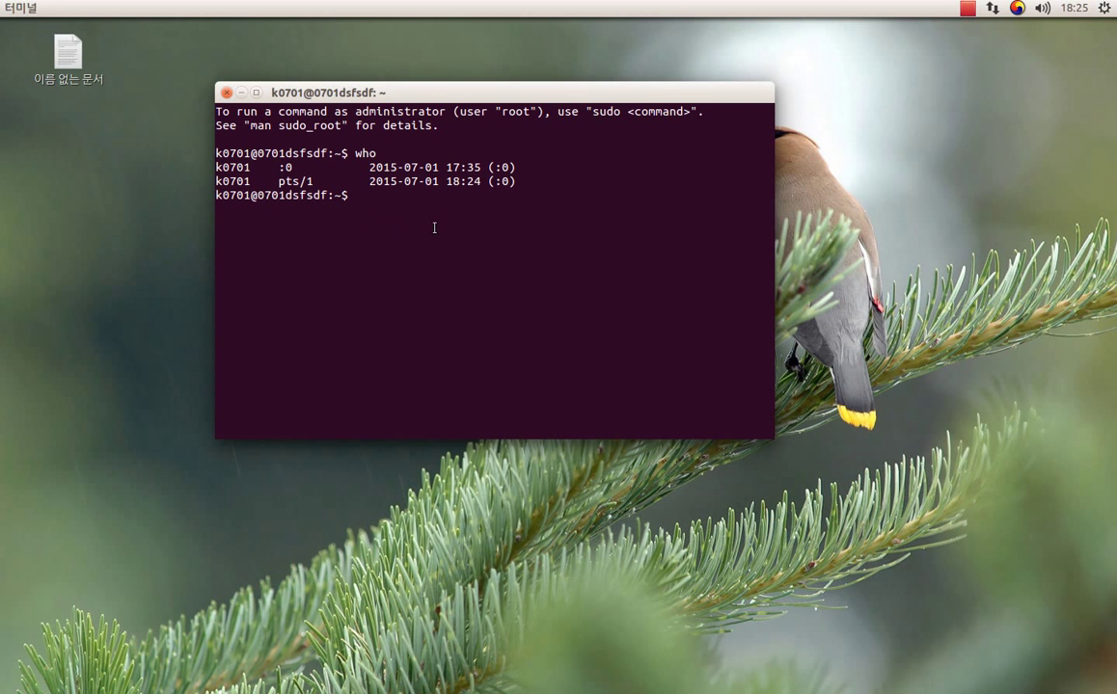
{"action": "left_click_drag", "start_coordinate": [434, 92], "coordinate": [306, 139]}
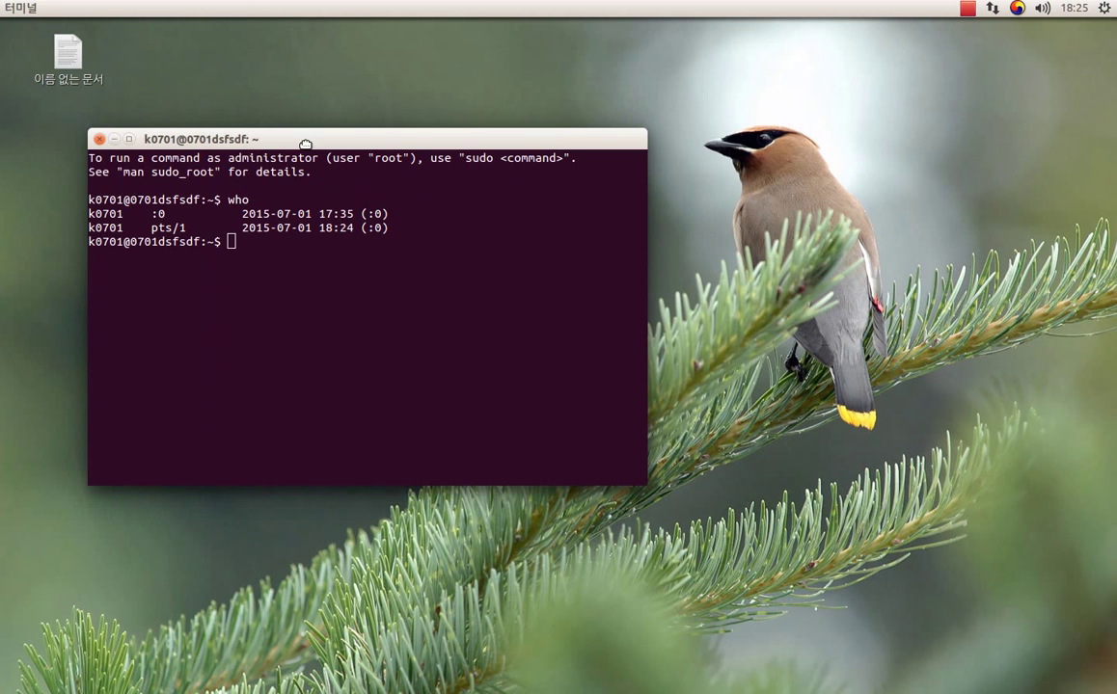
{"action": "left_click_drag", "start_coordinate": [239, 213], "coordinate": [405, 277]}
{"action": "left_click", "coordinate": [410, 296]}
{"action": "left_click_drag", "start_coordinate": [335, 145], "coordinate": [520, 73]}
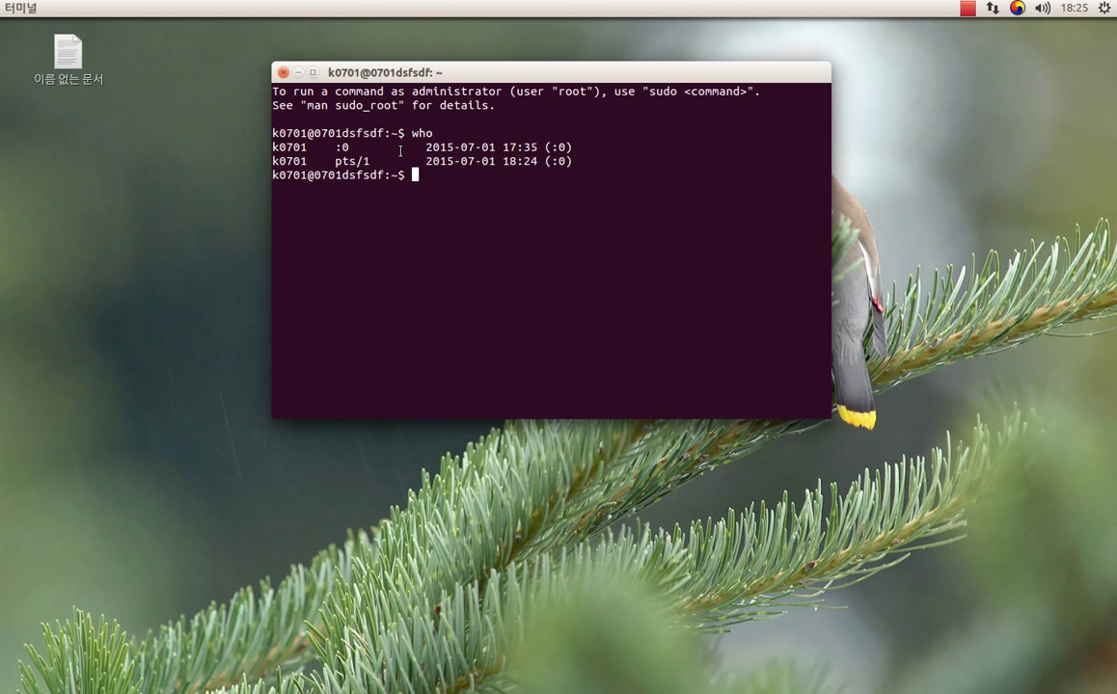
Step: Highlight the who command's output to examine it, clear the selection and close the terminal
{"action": "left_click_drag", "start_coordinate": [400, 150], "coordinate": [621, 217]}
{"action": "left_click_drag", "start_coordinate": [342, 133], "coordinate": [618, 230]}
{"action": "left_click", "coordinate": [356, 116]}
{"action": "left_click", "coordinate": [283, 73]}
Step: Review the 컴퓨터 끄기 and 로그아웃 options of the session menu, then dismiss it
{"action": "mouse_move", "coordinate": [2, 483]}
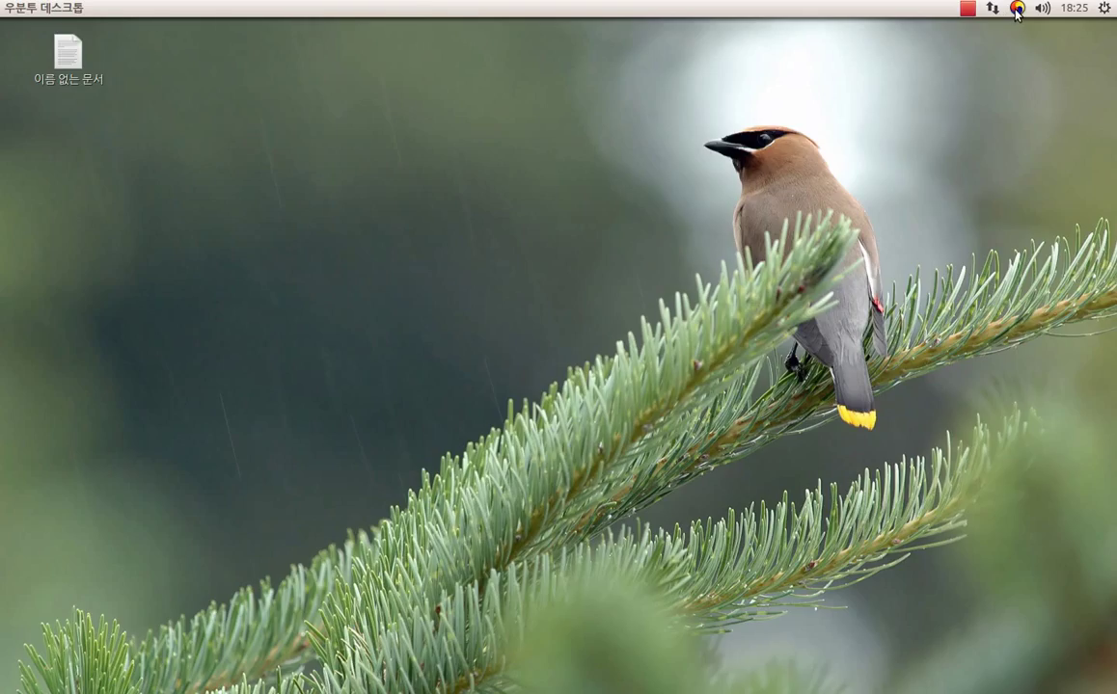
{"action": "left_click", "coordinate": [1105, 8]}
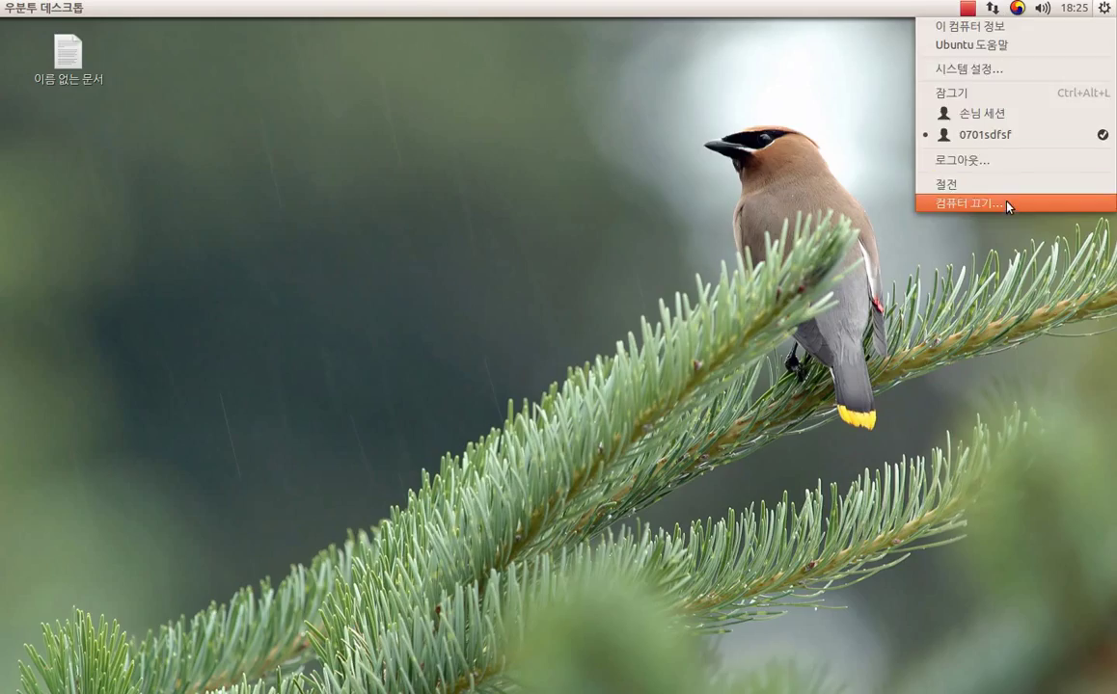
{"action": "mouse_move", "coordinate": [965, 18]}
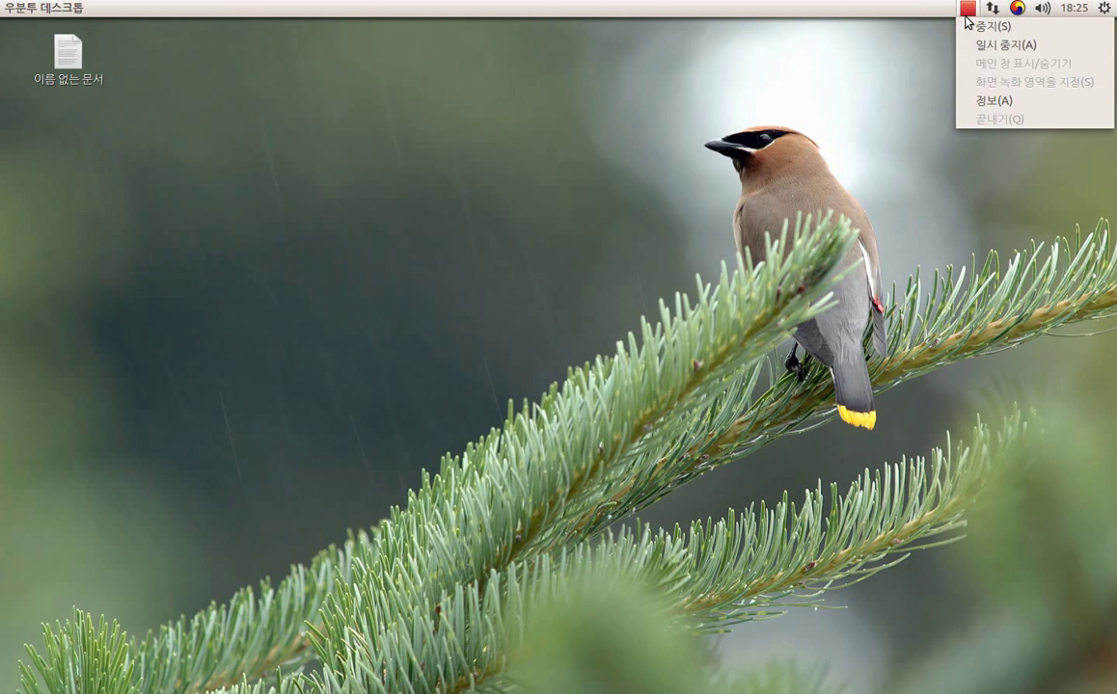
{"action": "mouse_move", "coordinate": [1105, 9]}
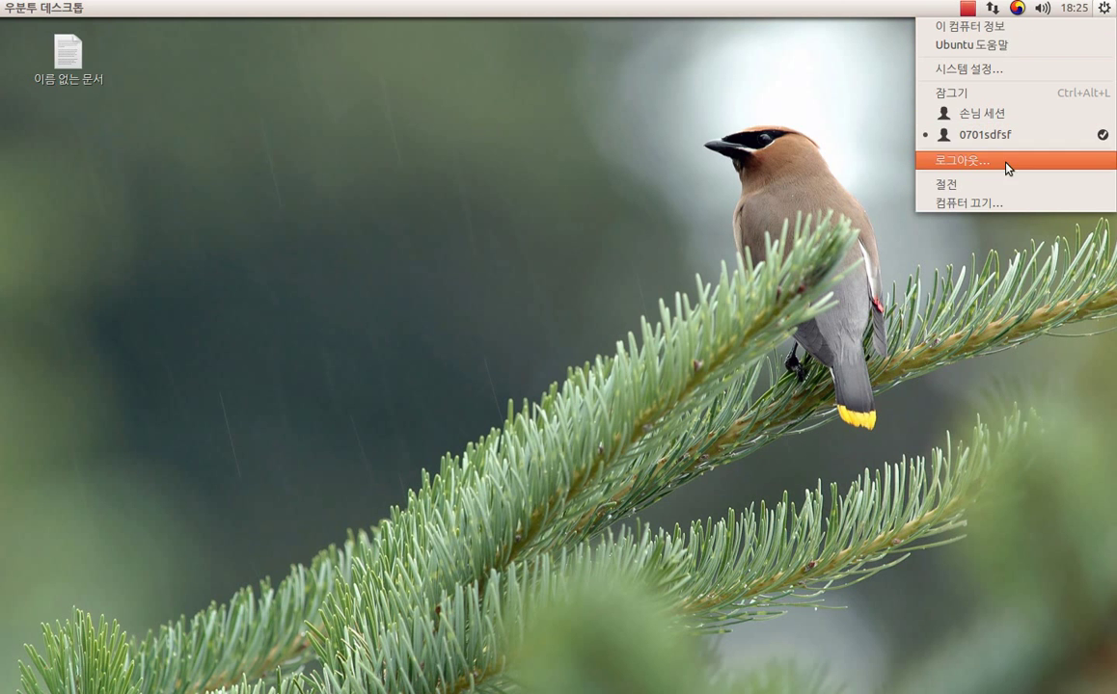
{"action": "left_click", "coordinate": [659, 226]}
Step: Search the Ubuntu Software Center for ufw and open the detailed information of 방화벽 설정
{"action": "mouse_move", "coordinate": [2, 169]}
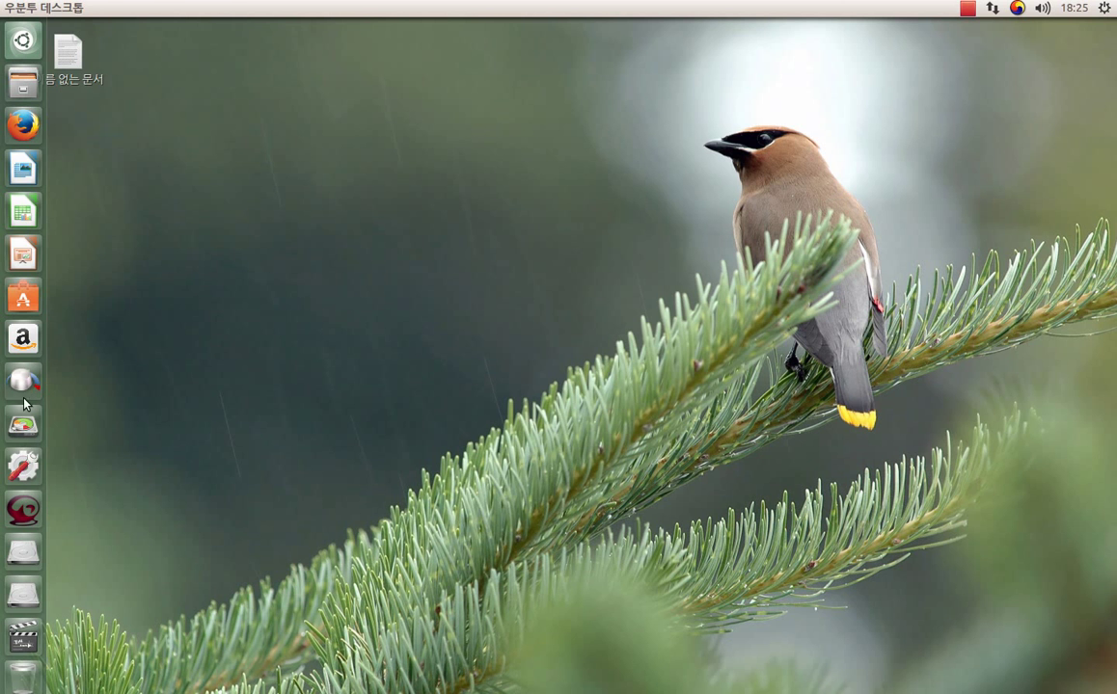
{"action": "left_click", "coordinate": [32, 289]}
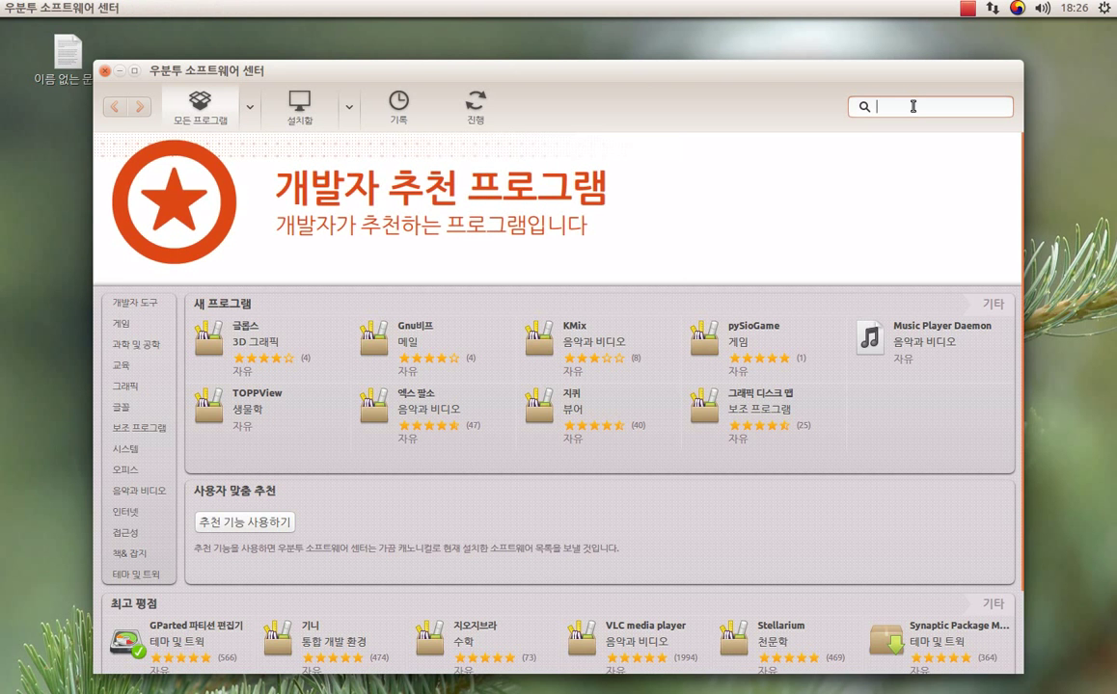
{"action": "type", "text": "ufw"}
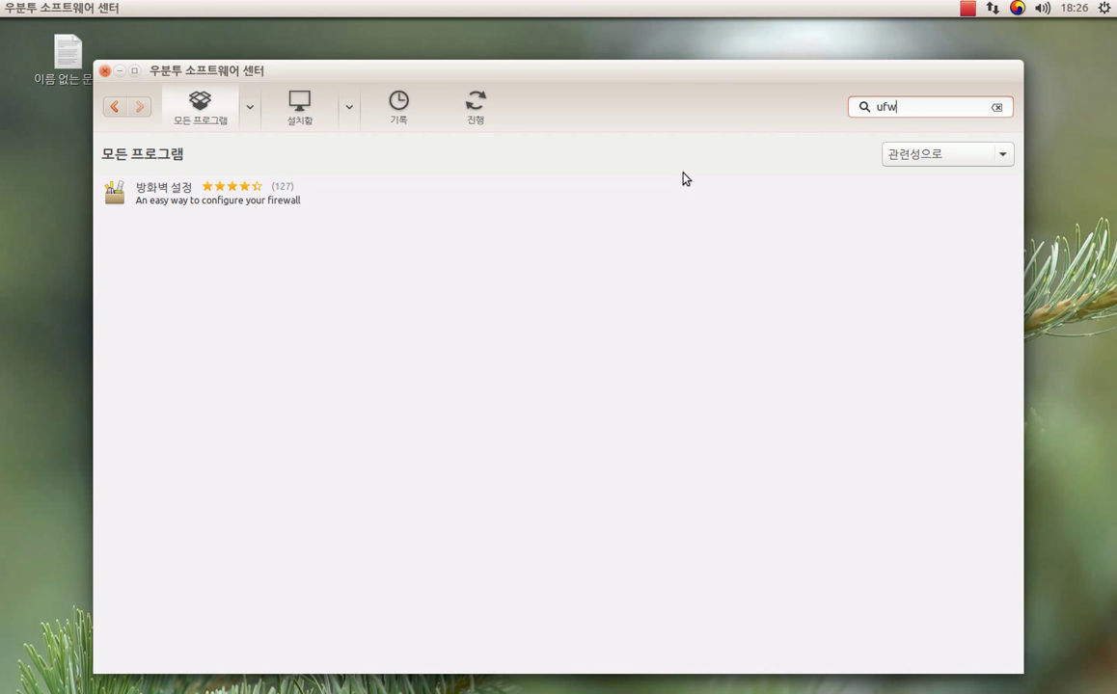
{"action": "left_click", "coordinate": [231, 189]}
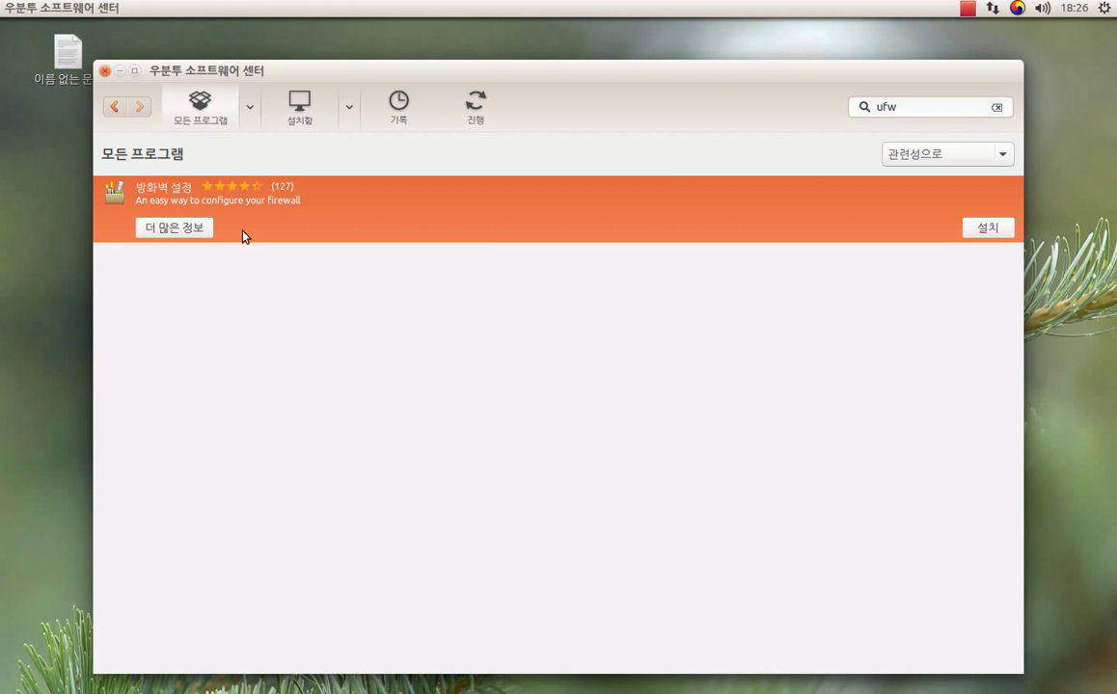
{"action": "left_click", "coordinate": [173, 228]}
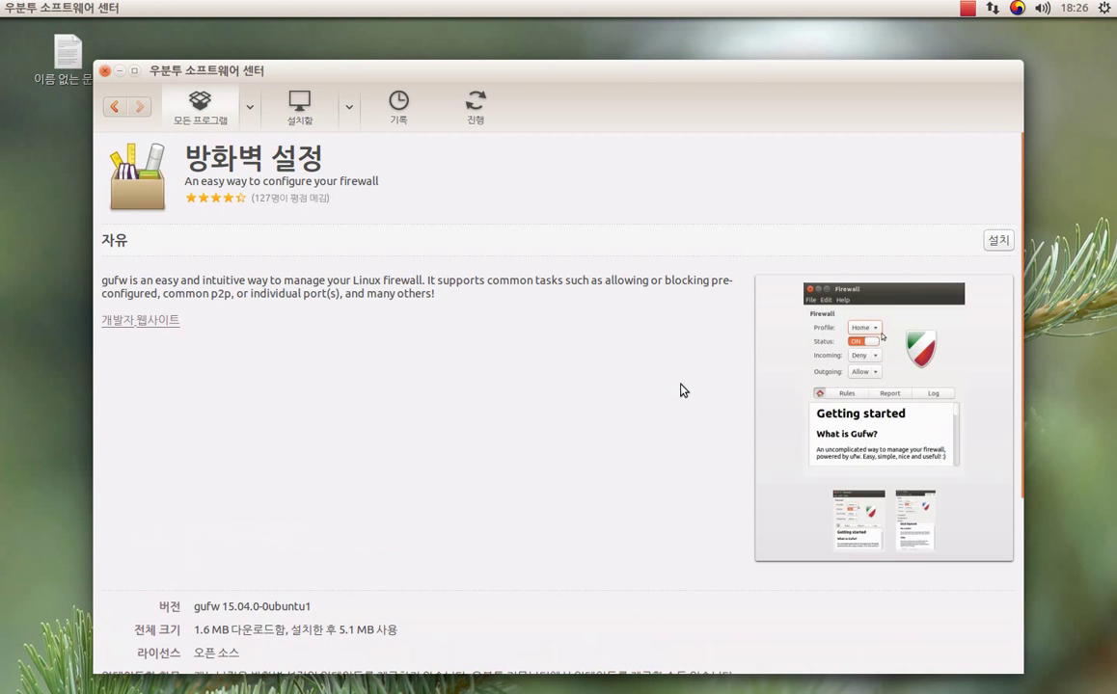
Step: View the enlarged screenshot of 방화벽 설정, then close the preview and the Software Center
{"action": "left_click", "coordinate": [906, 382]}
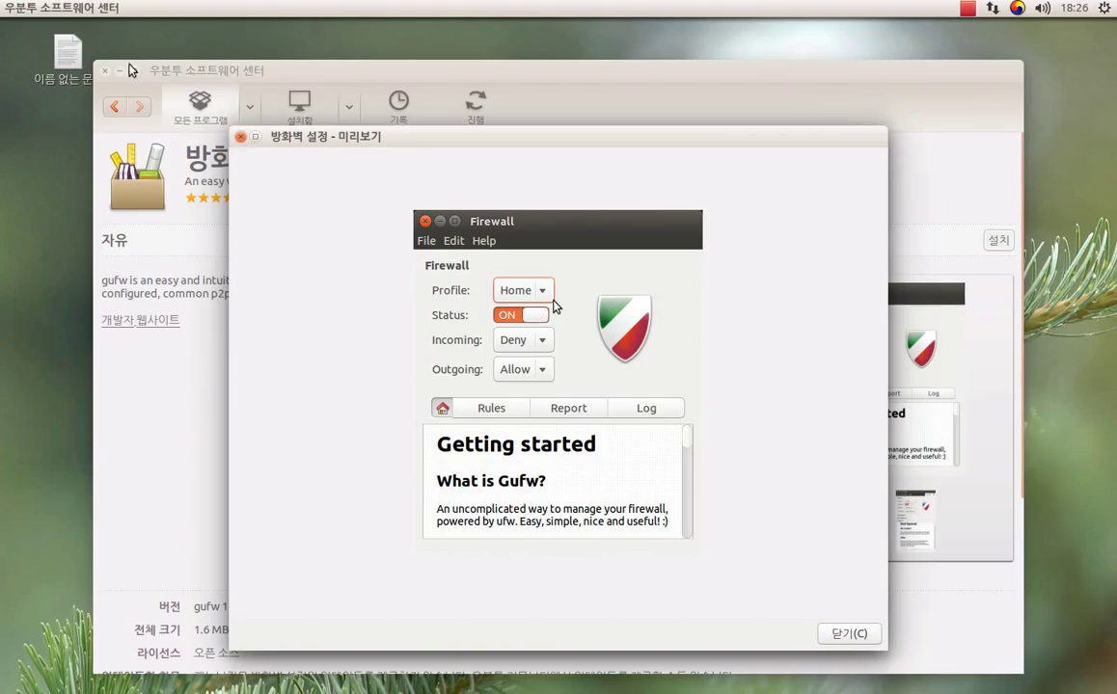
{"action": "left_click", "coordinate": [241, 137]}
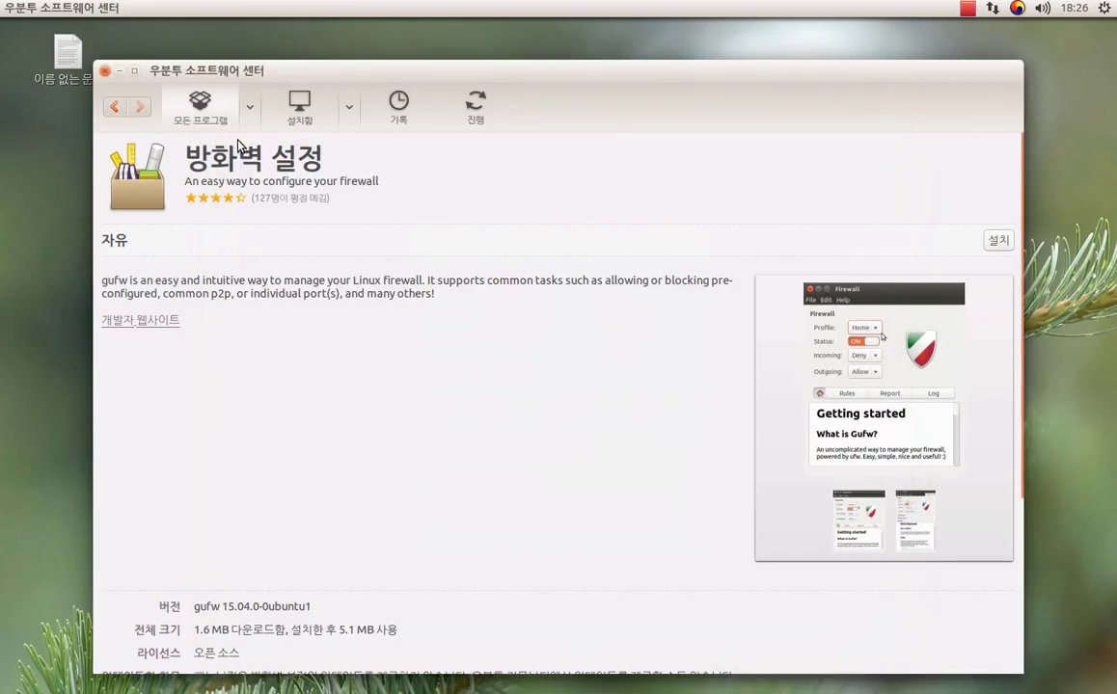
{"action": "left_click", "coordinate": [105, 71]}
Step: Switch to Firefox and go to the address candan2.ba.ro
{"action": "mouse_move", "coordinate": [3, 126]}
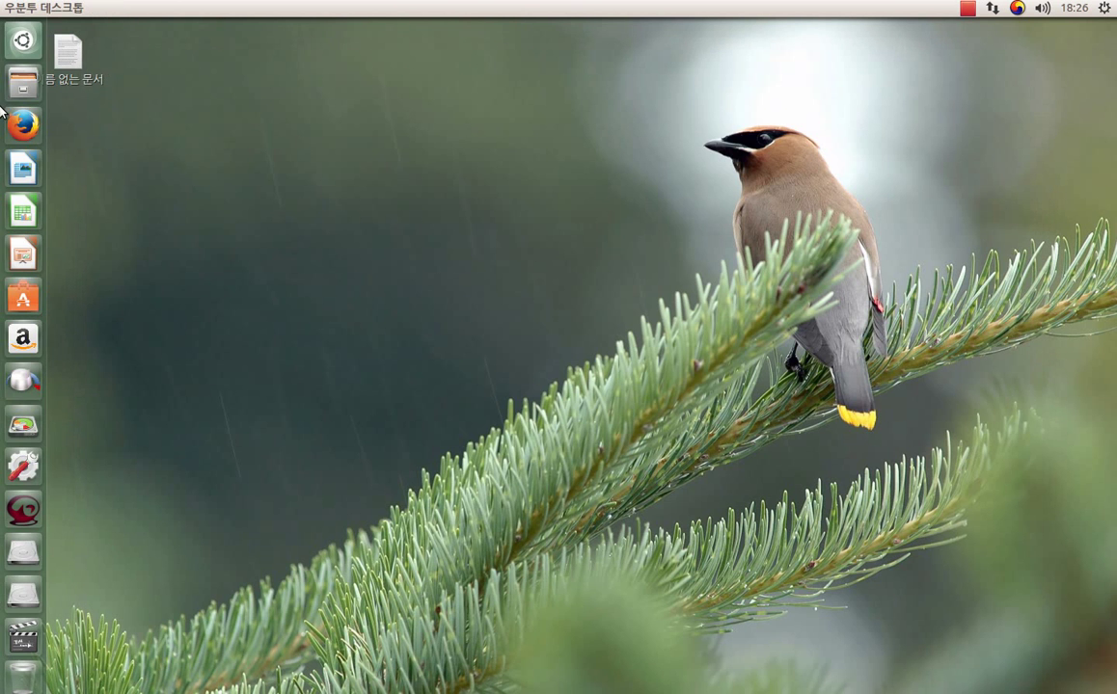
{"action": "left_click", "coordinate": [33, 136]}
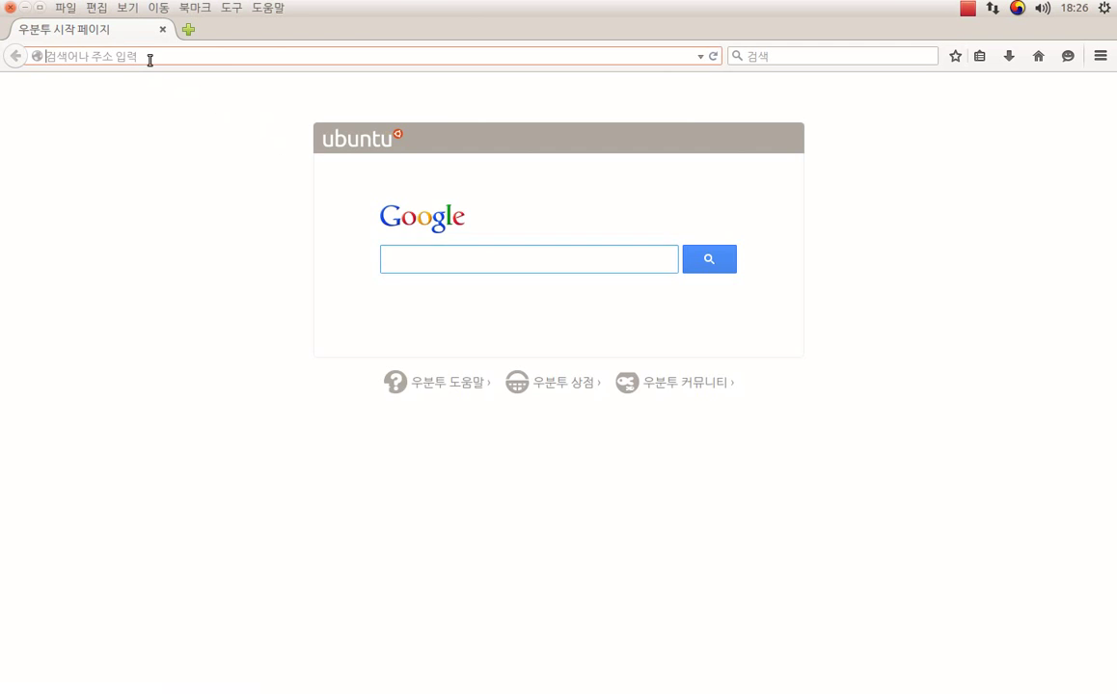
{"action": "type", "text": "candan2.ba.ro"}
{"action": "left_click", "coordinate": [145, 77]}
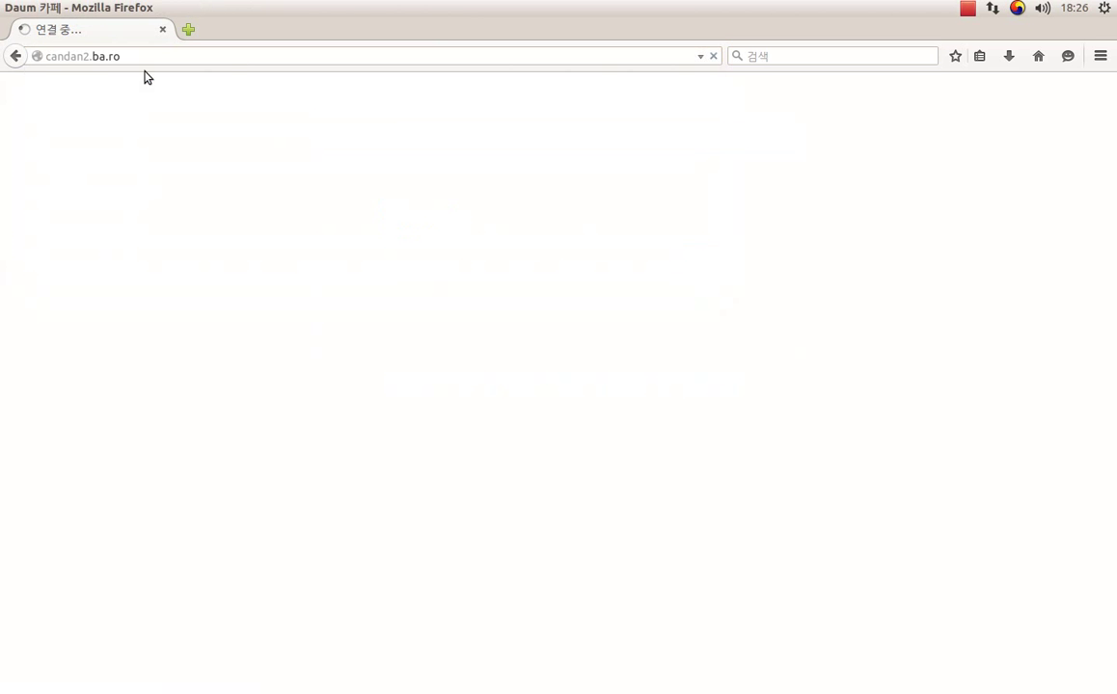
Step: Expand the Linux Home 공식 홈피 group in the cafe's menu and open the 민트 link
{"action": "scroll", "coordinate": [159, 347], "scroll_direction": "down", "scroll_amount": 3}
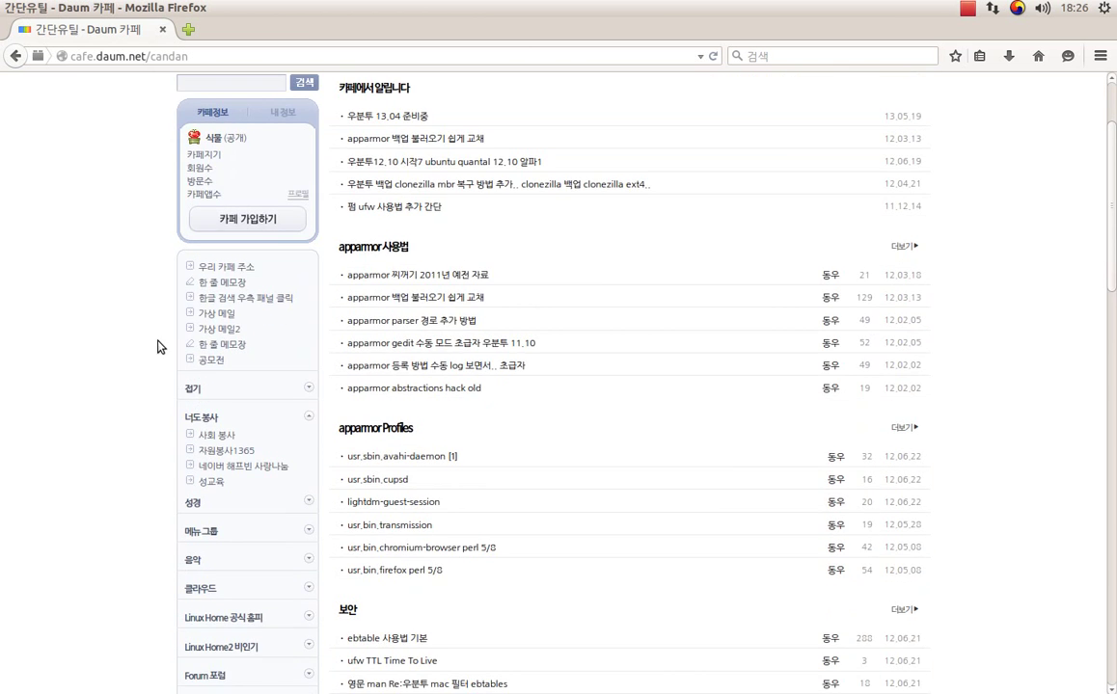
{"action": "scroll", "coordinate": [158, 349], "scroll_direction": "down", "scroll_amount": 3}
{"action": "left_click", "coordinate": [223, 440]}
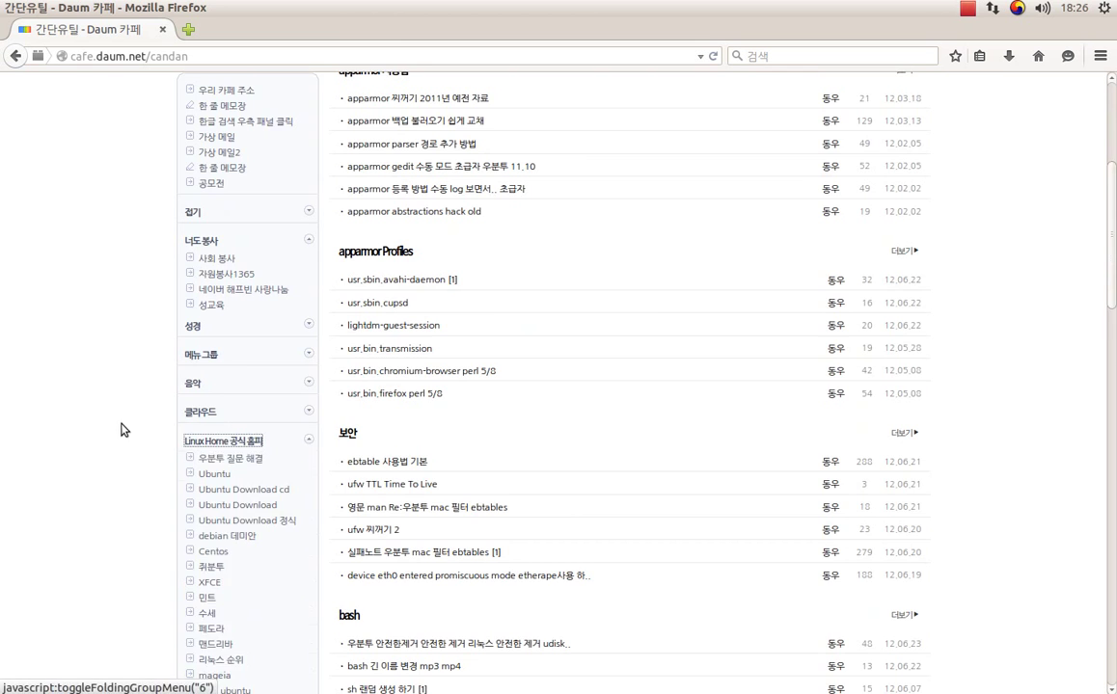
{"action": "scroll", "coordinate": [122, 430], "scroll_direction": "down", "scroll_amount": 2}
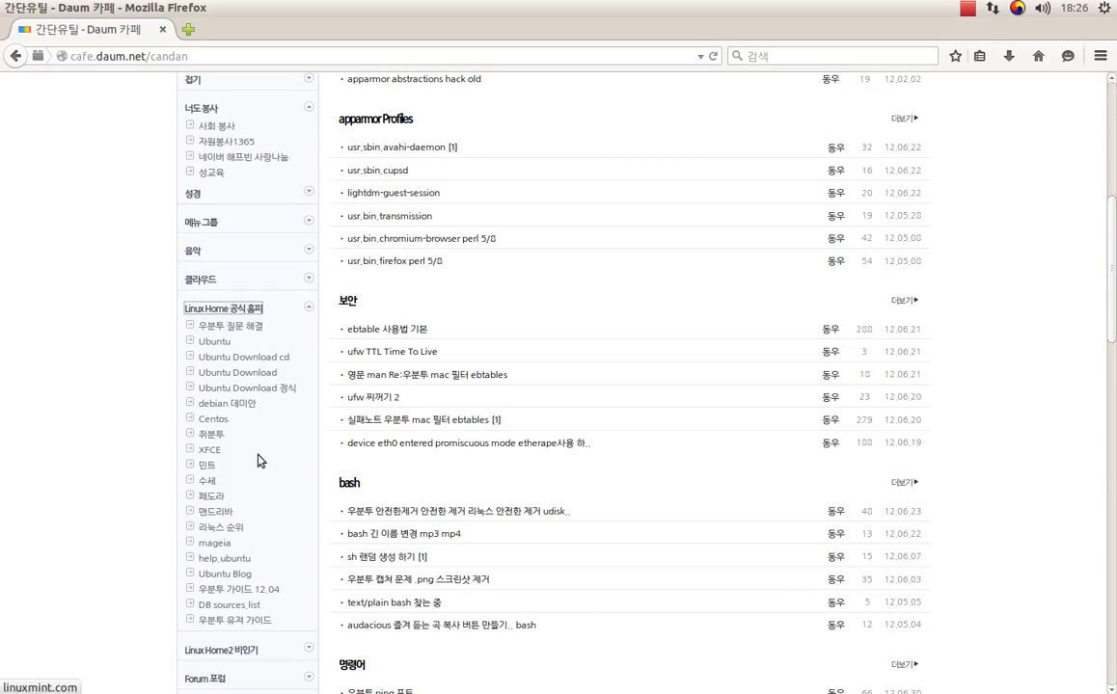
{"action": "left_click", "coordinate": [208, 467]}
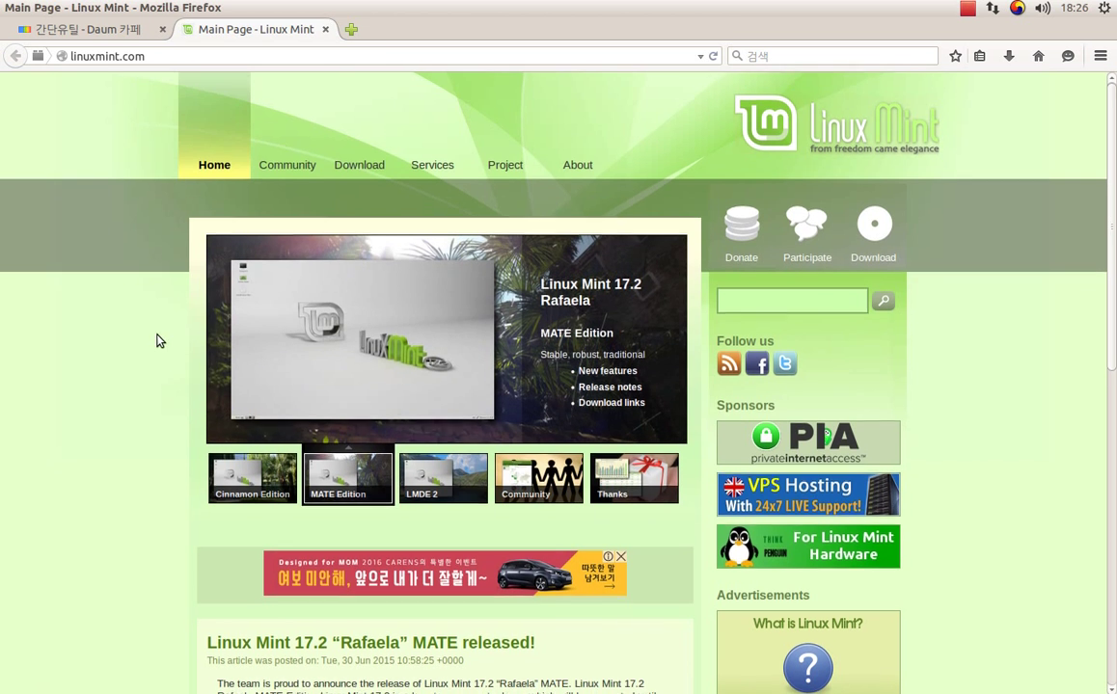
Step: Look over the Linux Mint home page, showing the Community and LMDE 2 slides of its banner
{"action": "scroll", "coordinate": [160, 341], "scroll_direction": "down", "scroll_amount": 1}
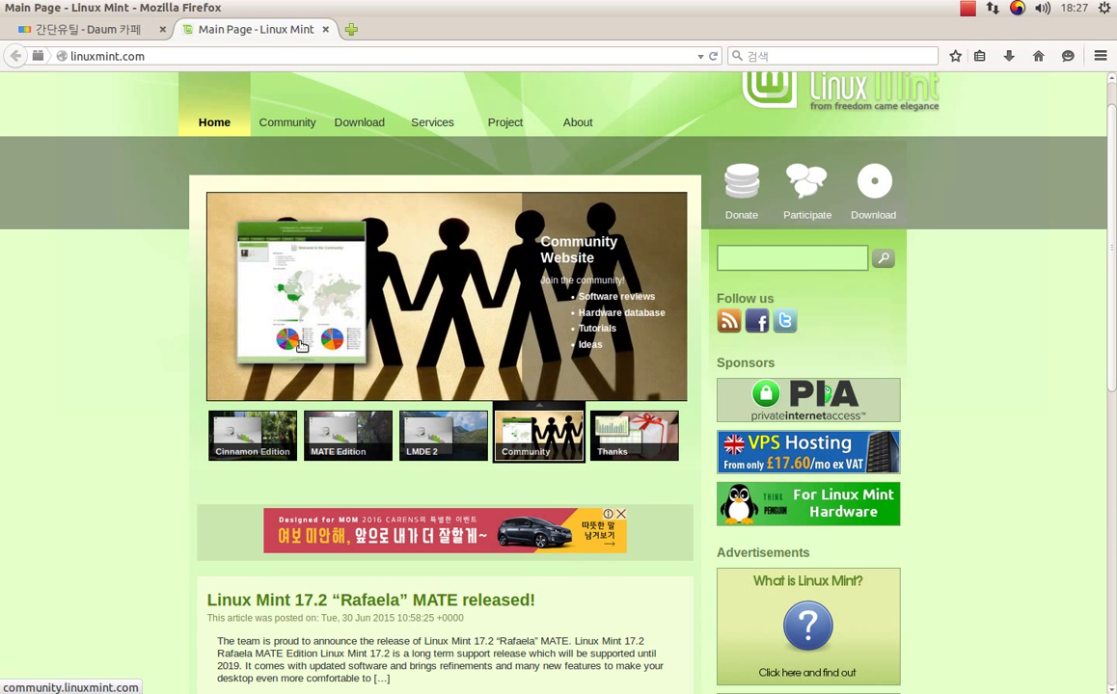
{"action": "mouse_move", "coordinate": [2, 333]}
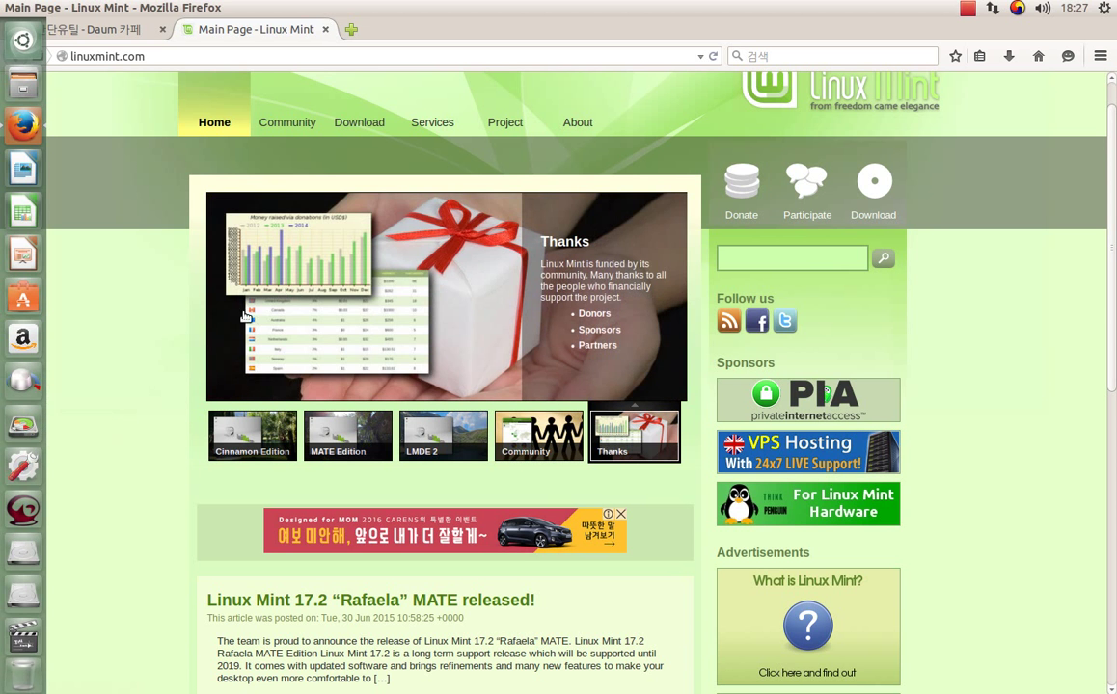
{"action": "left_click", "coordinate": [535, 429]}
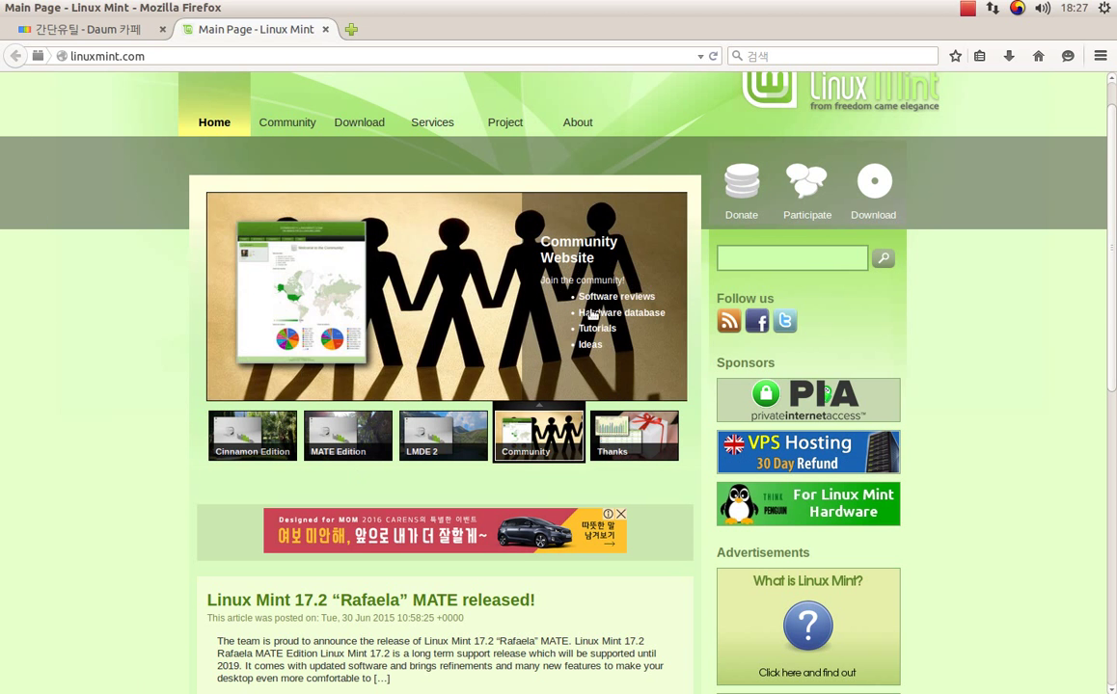
{"action": "left_click", "coordinate": [444, 434]}
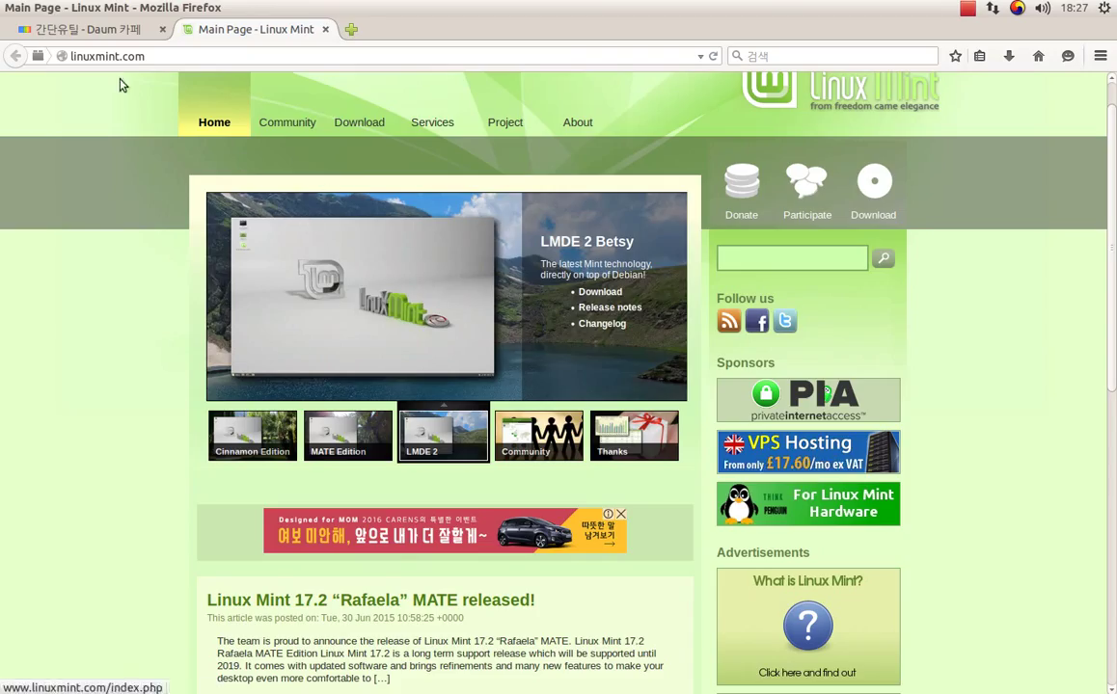
{"action": "scroll", "coordinate": [170, 258], "scroll_direction": "down", "scroll_amount": 3}
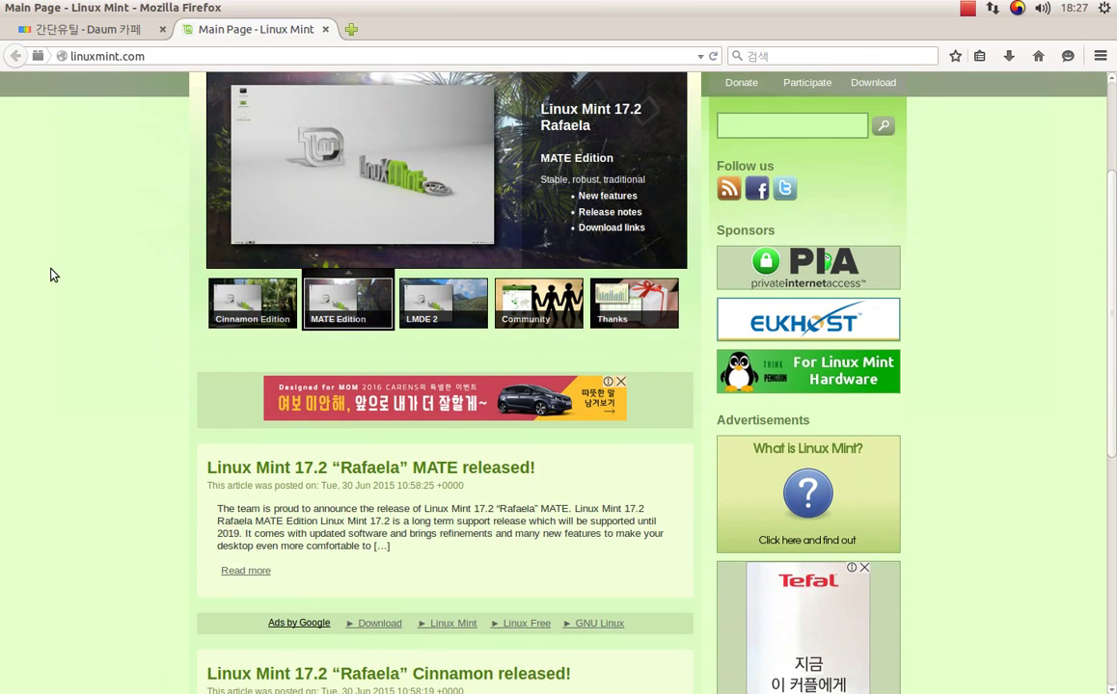
{"action": "scroll", "coordinate": [53, 275], "scroll_direction": "up", "scroll_amount": 4}
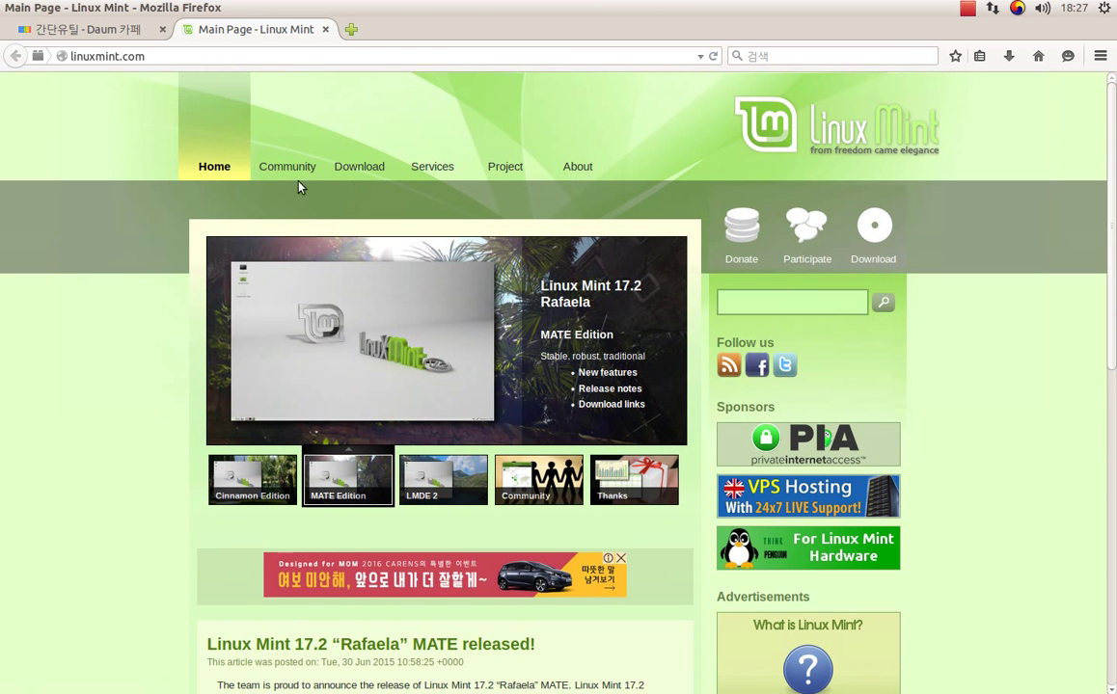